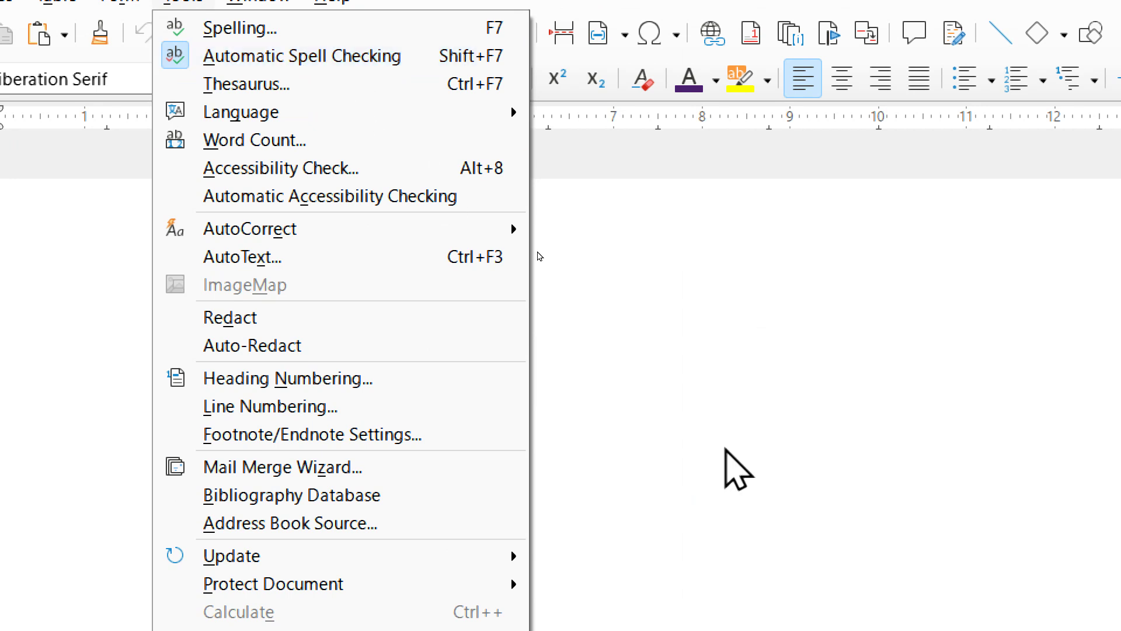
click(730, 468)
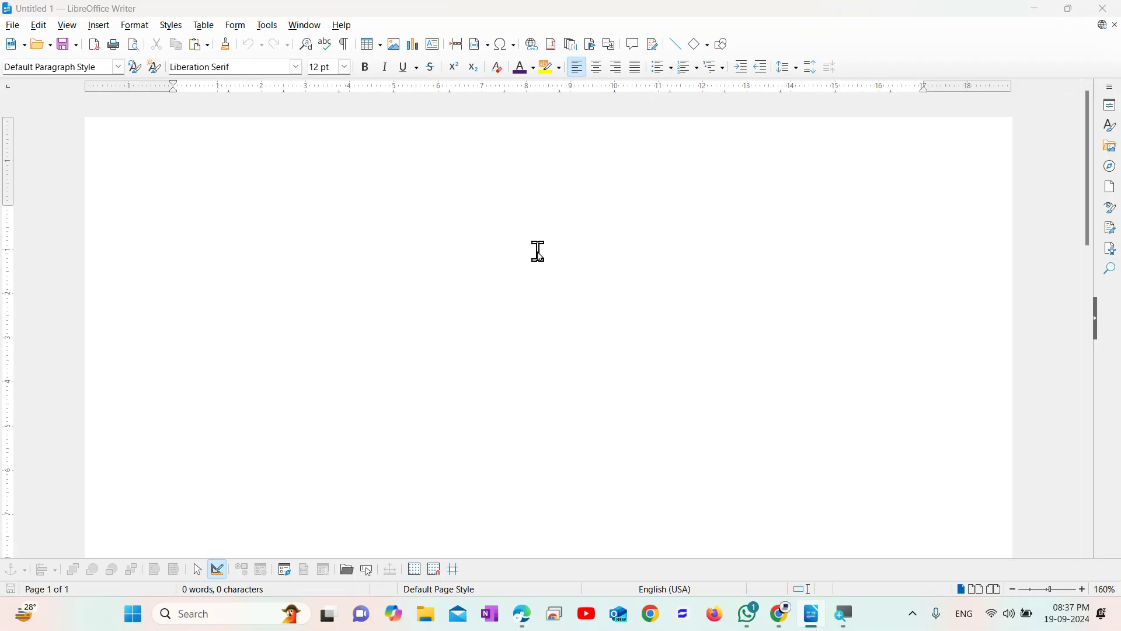
key(alt+Tab)
key(alt+Tab)
key(alt+Tab)
key(alt+Tab)
key(alt+Tab)
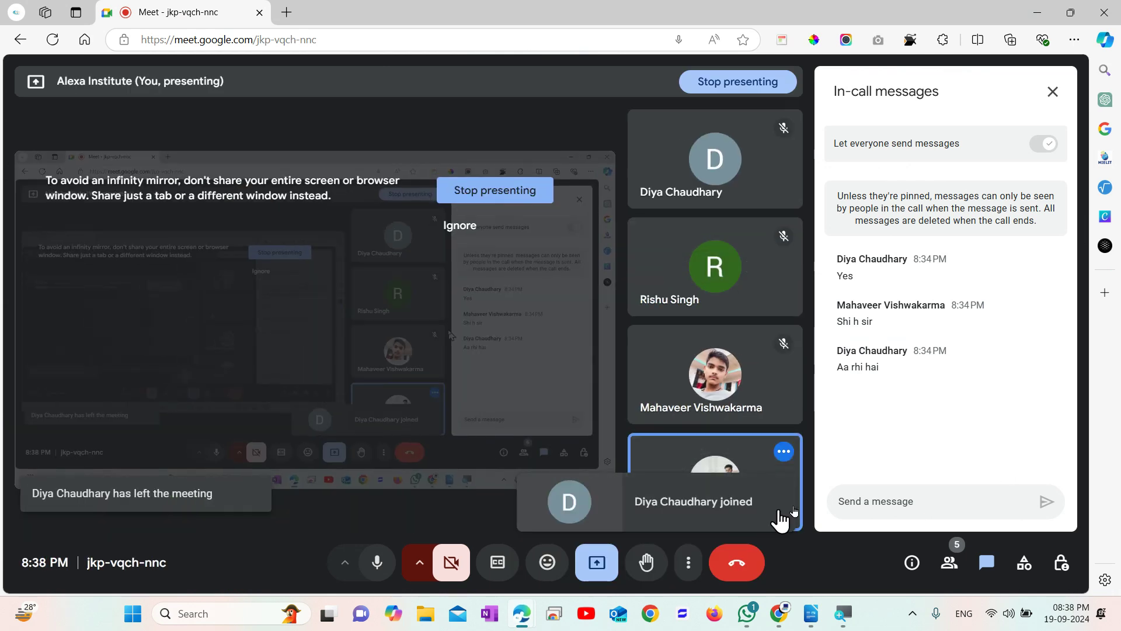
key(alt+Tab)
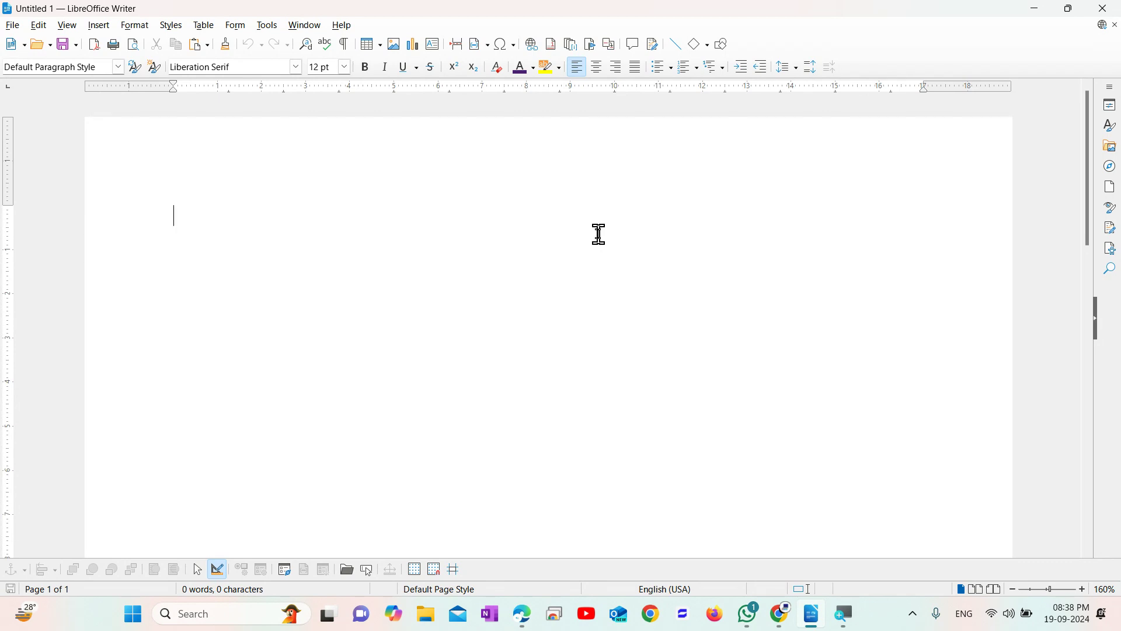
Enter the word "computer" on the blank page twice, clearing the page after each try.
text(computer)
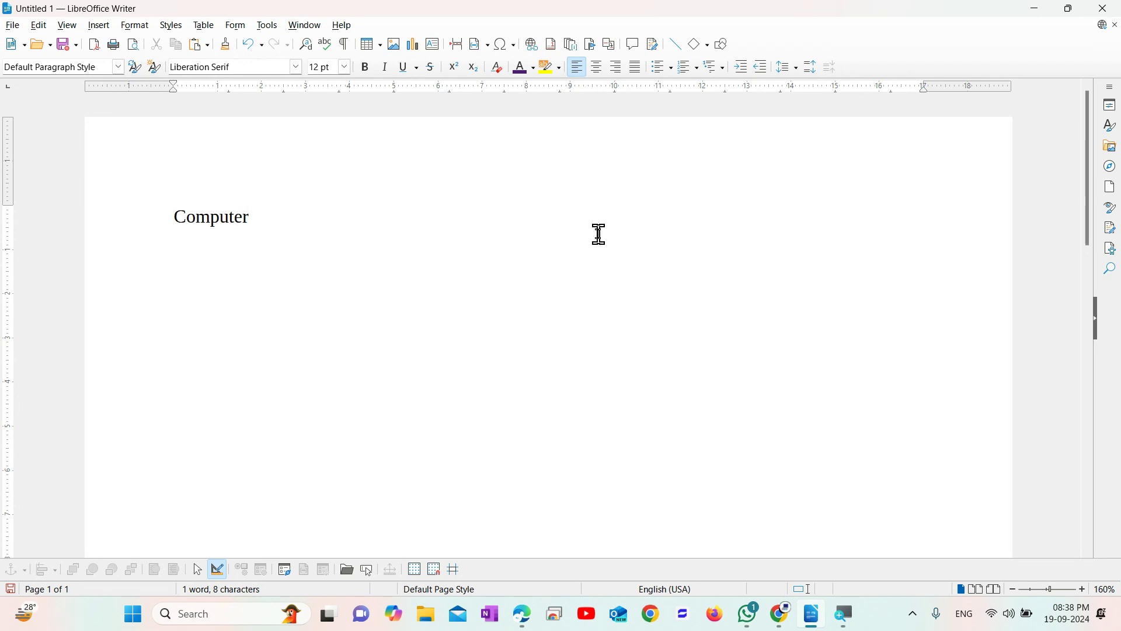
key(ctrl+a)
key(Delete)
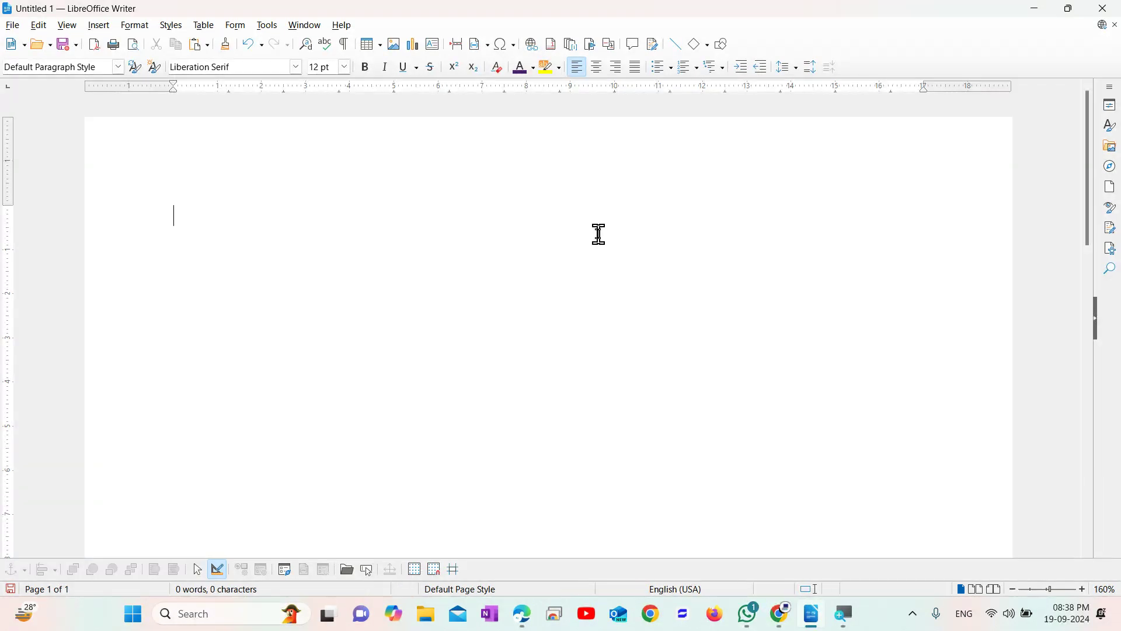
text(computer)
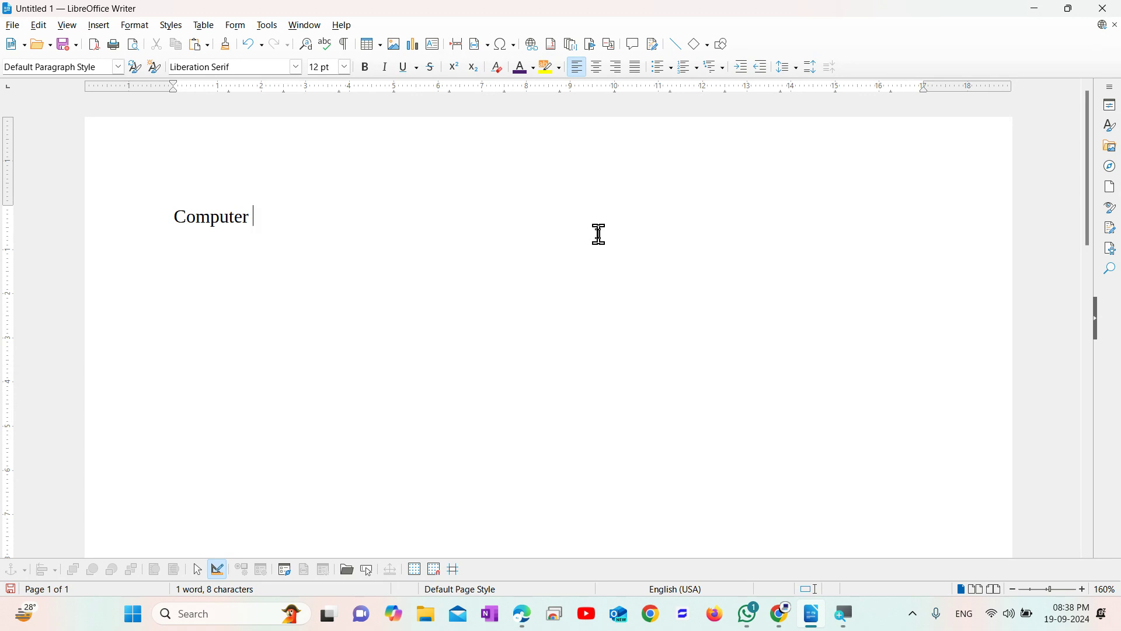
key(ctrl+a)
key(Delete)
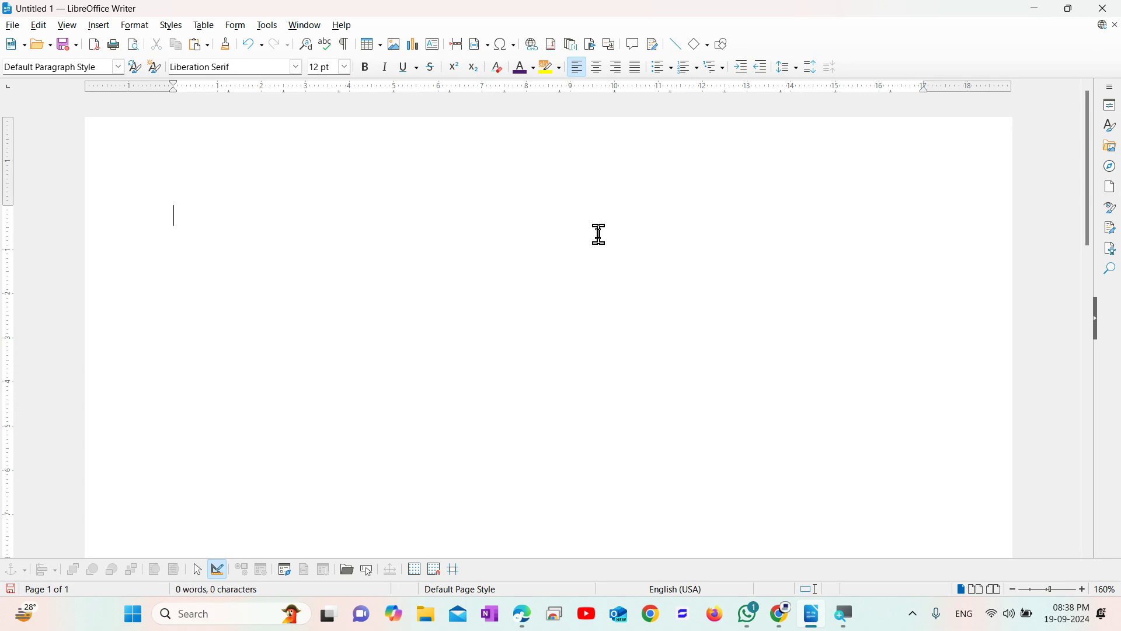
Turn off AutoCorrect's While Typing option.
click(268, 26)
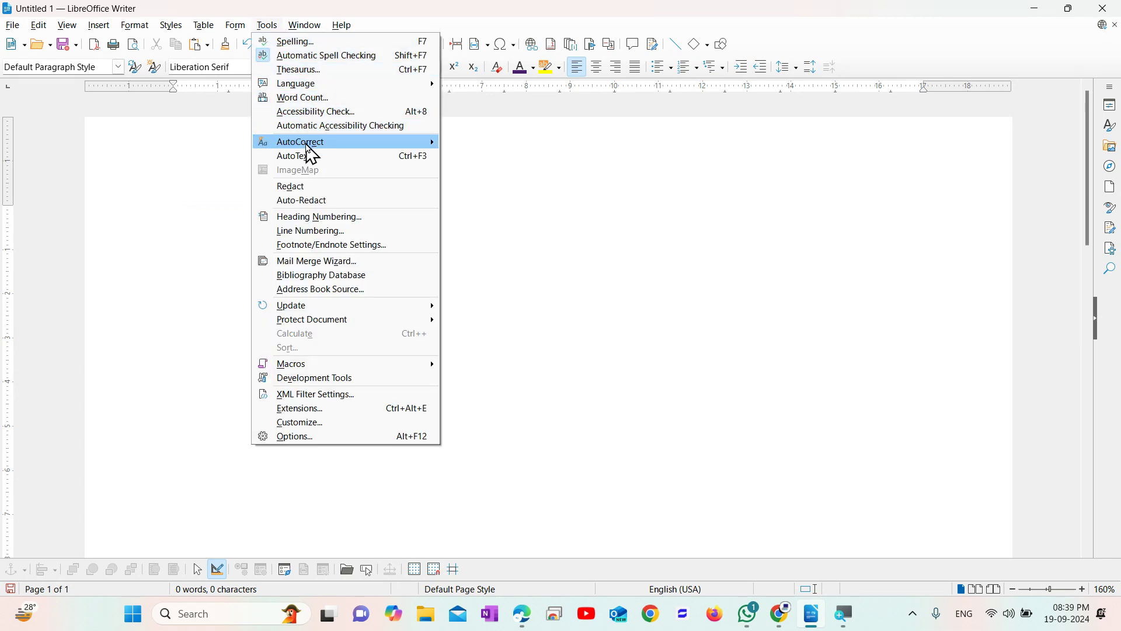
mouse_move(310, 147)
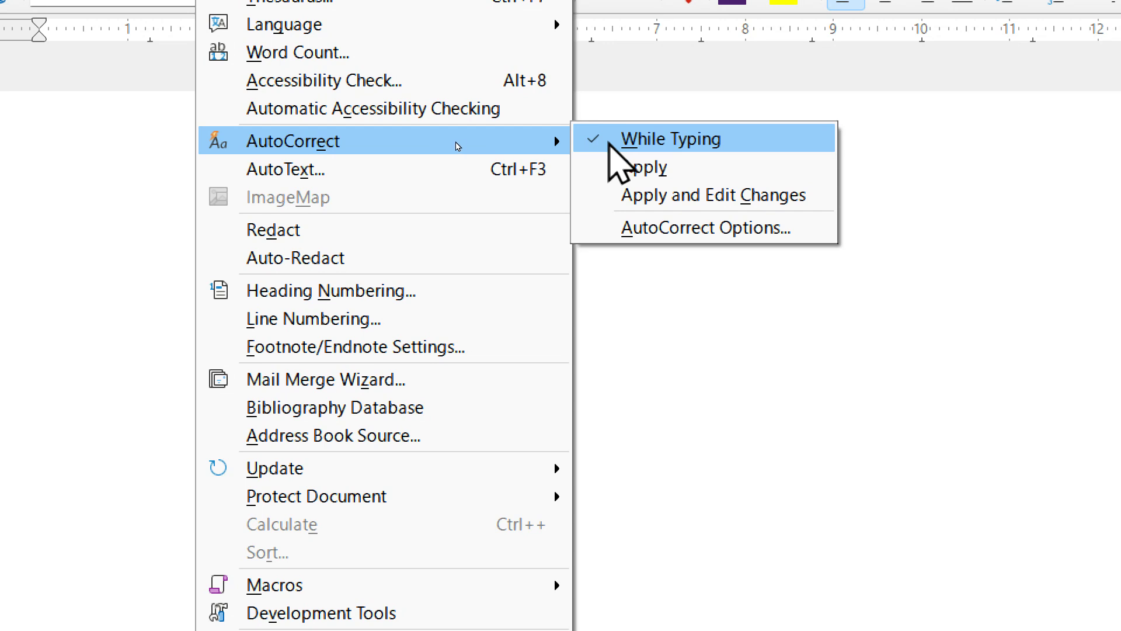
click(592, 141)
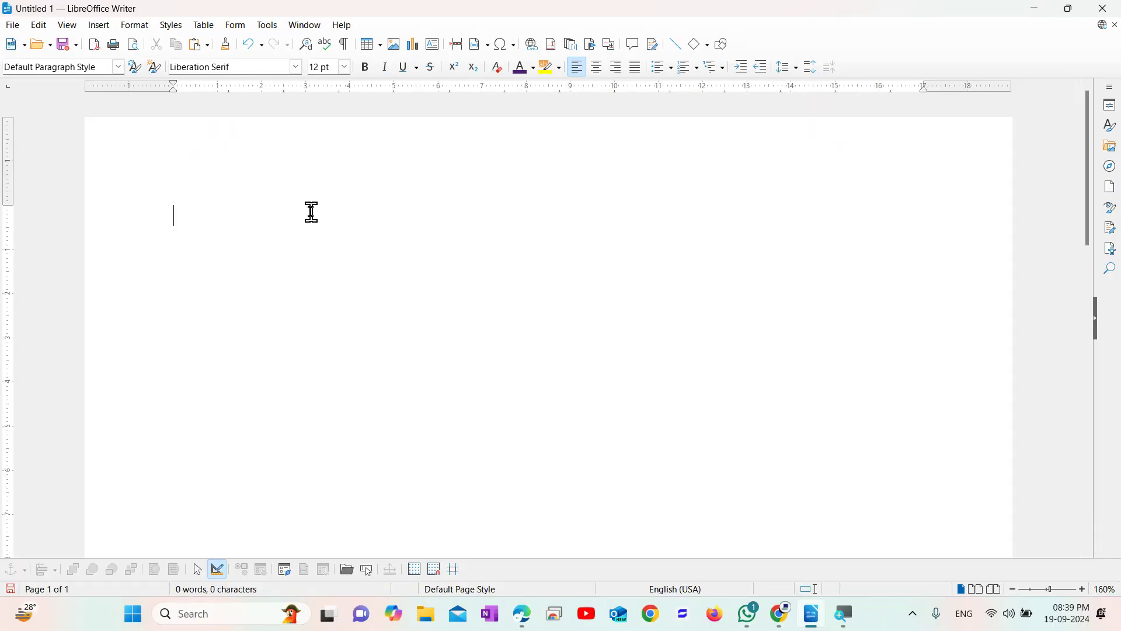
Enter three lowercase test lines: "computer .", "mouse ." and "keyboard".
text(computer)
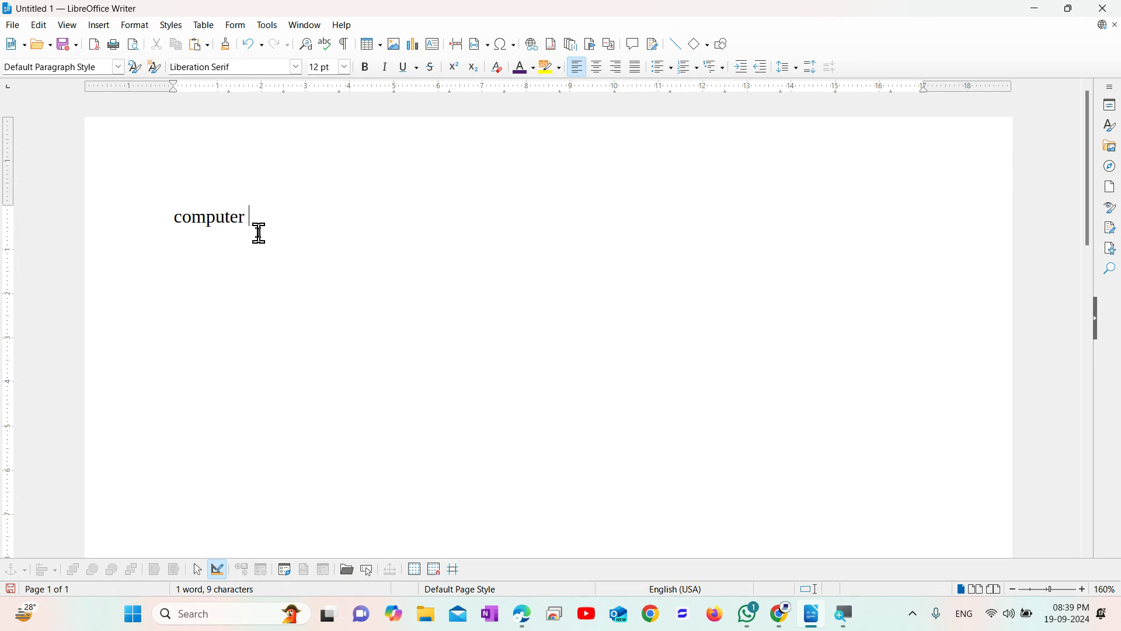
text(.)
key(Return)
text(mouse)
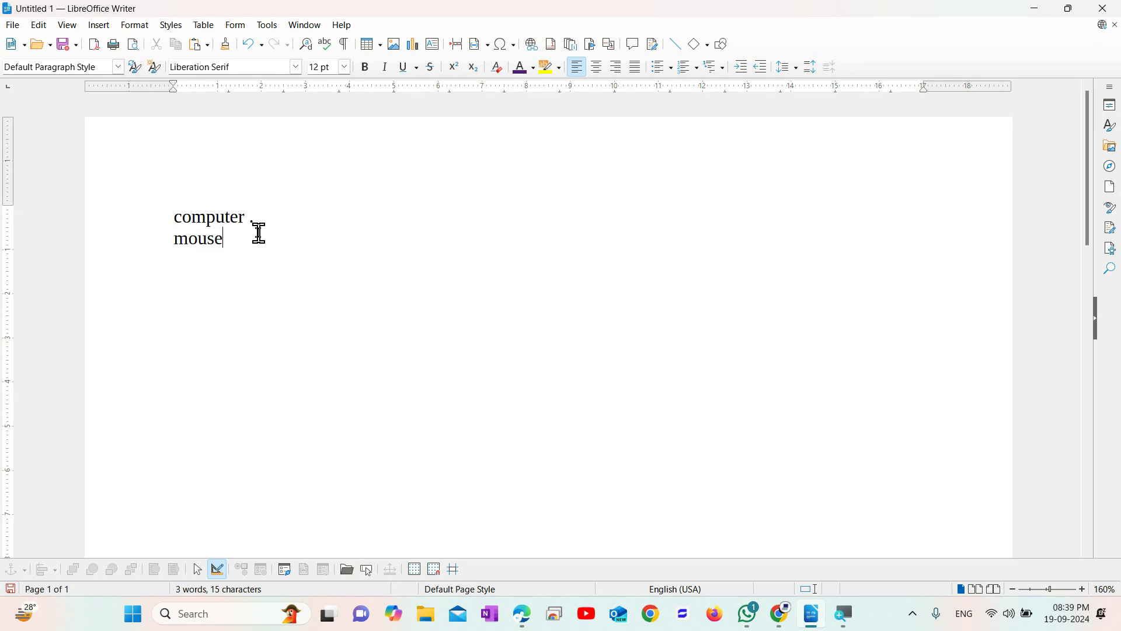
text(.)
key(Return)
text(keyboard)
click(225, 239)
click(260, 259)
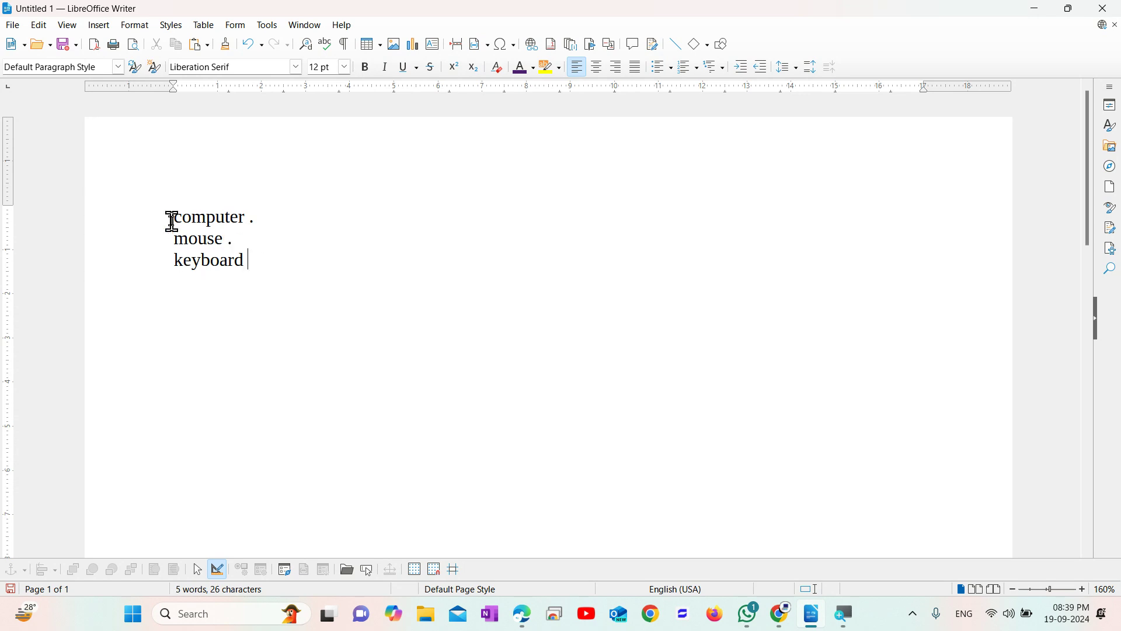
Apply AutoCorrect to the "mouse ." line only.
drag(172, 236, 232, 241)
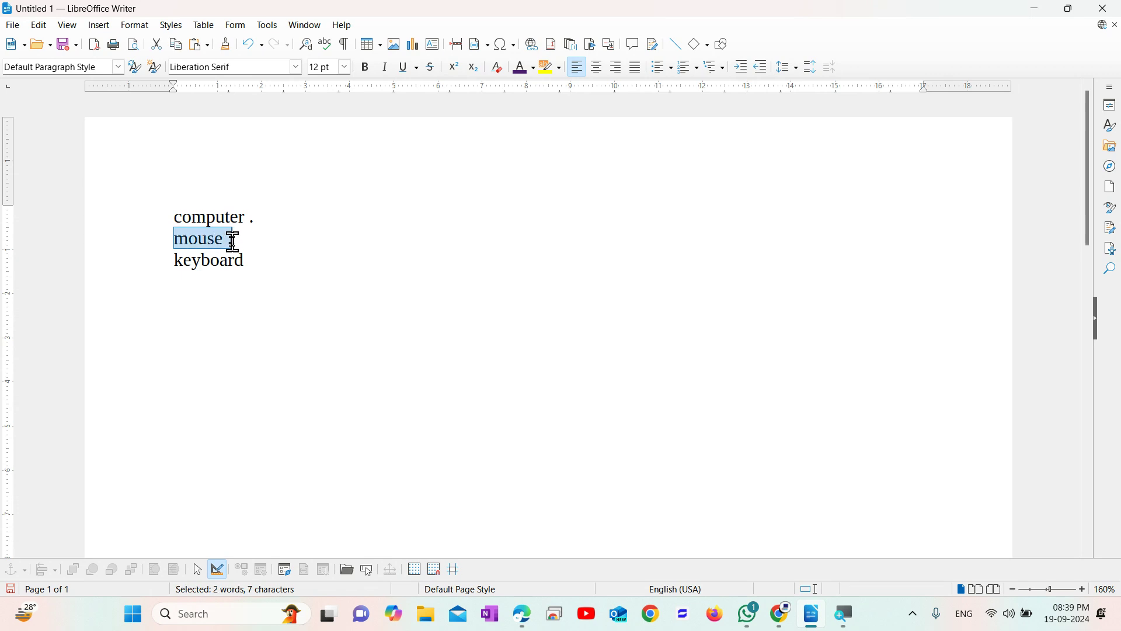
click(264, 27)
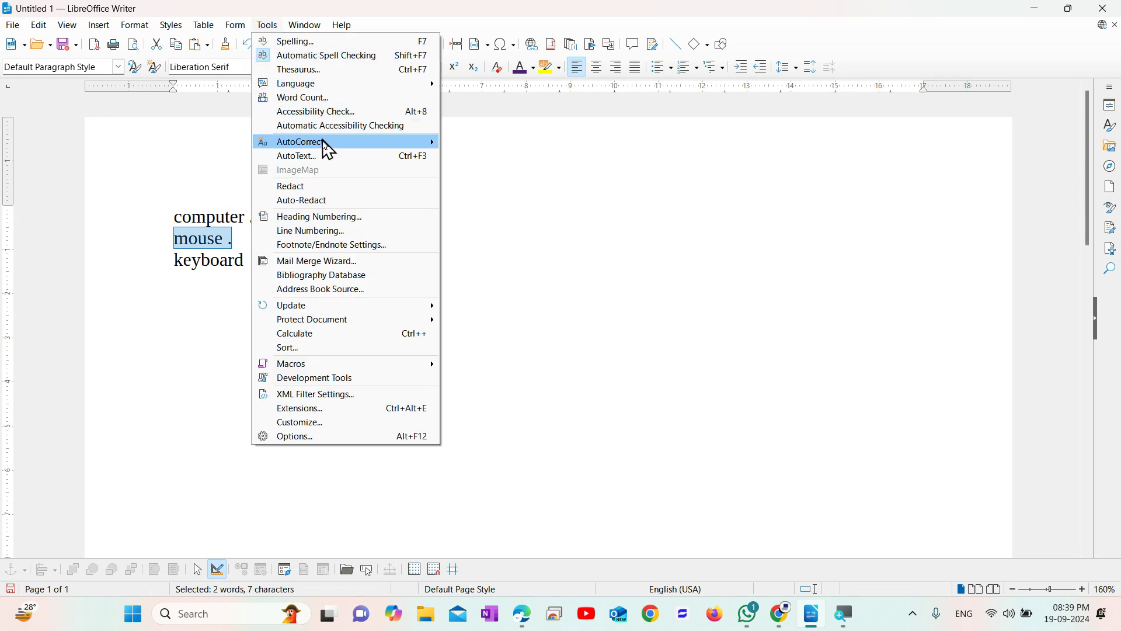
mouse_move(320, 145)
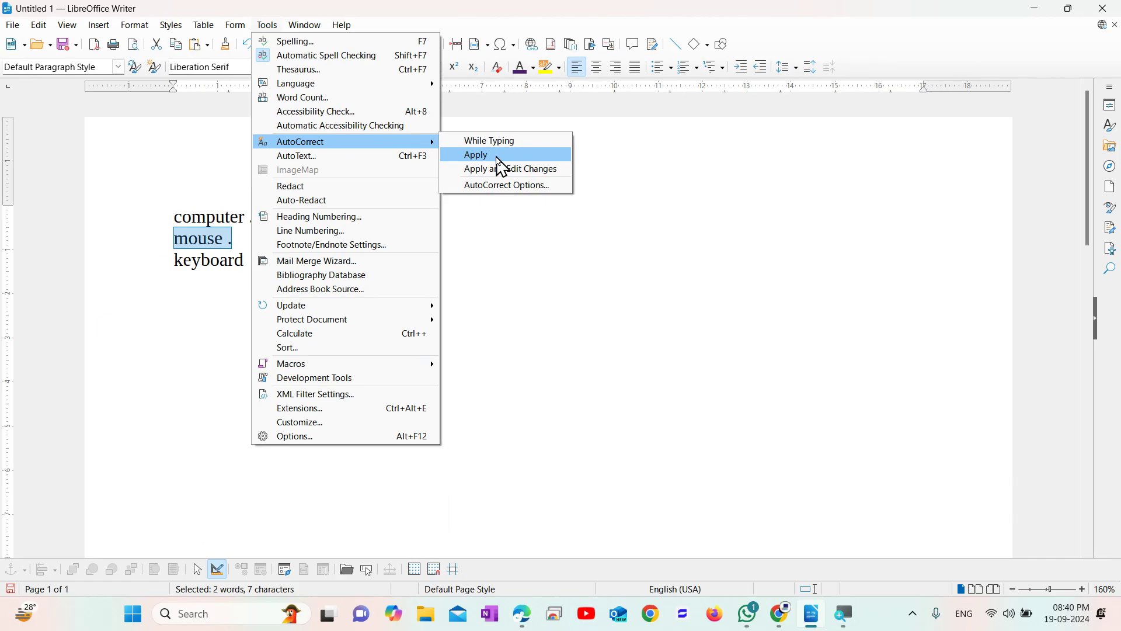
click(498, 156)
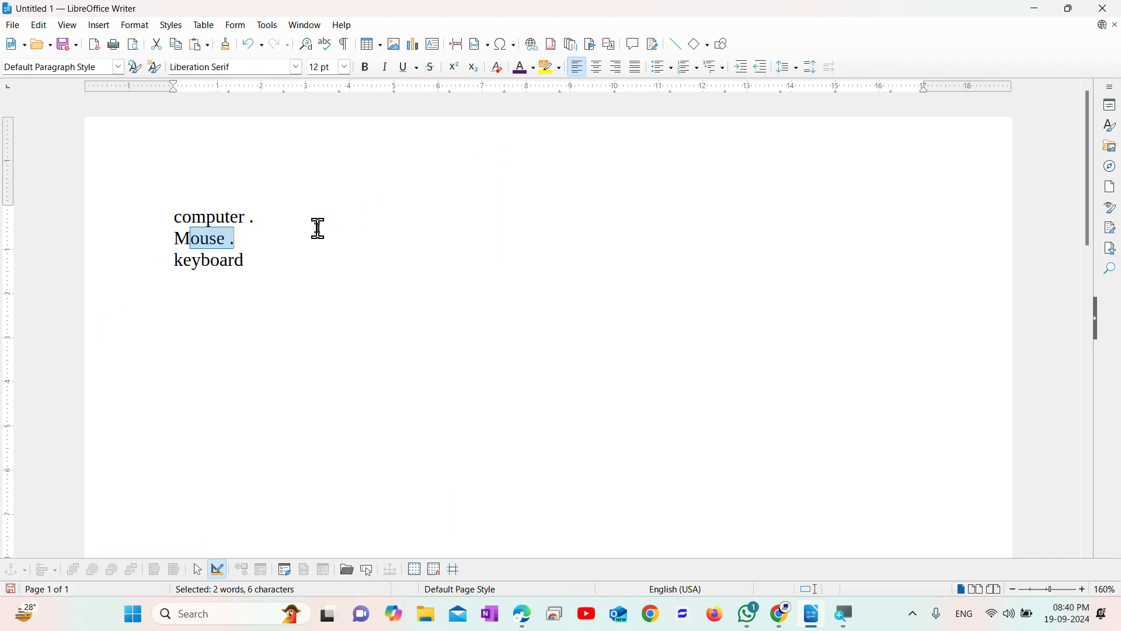
click(241, 241)
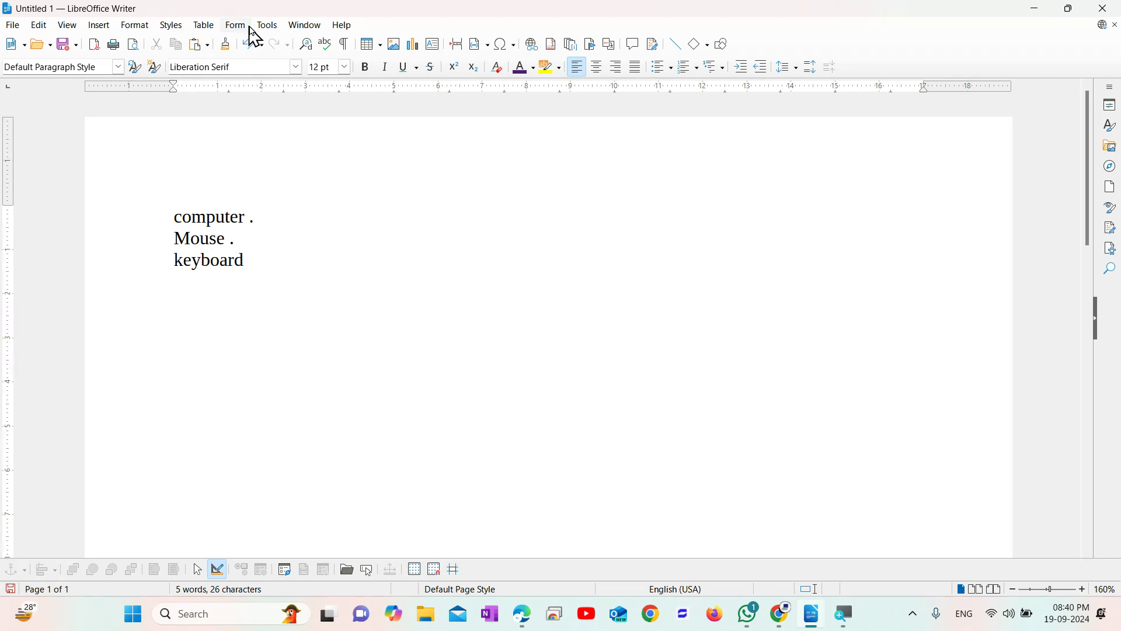
Add a period after "keyboard" on the third line.
drag(172, 218, 253, 262)
click(261, 263)
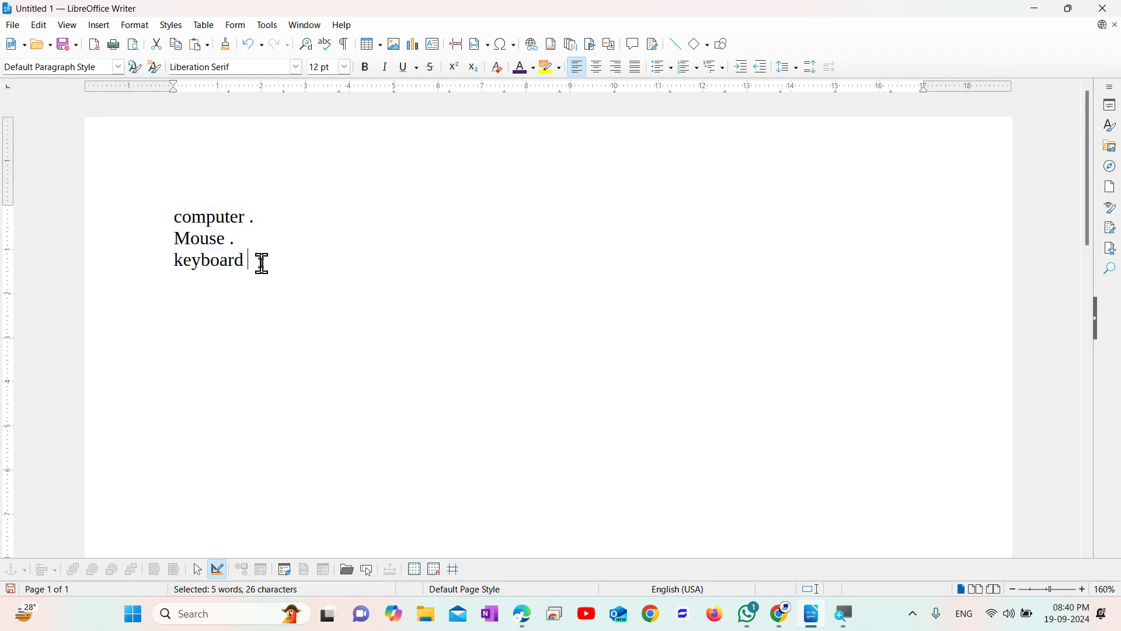
key(Return)
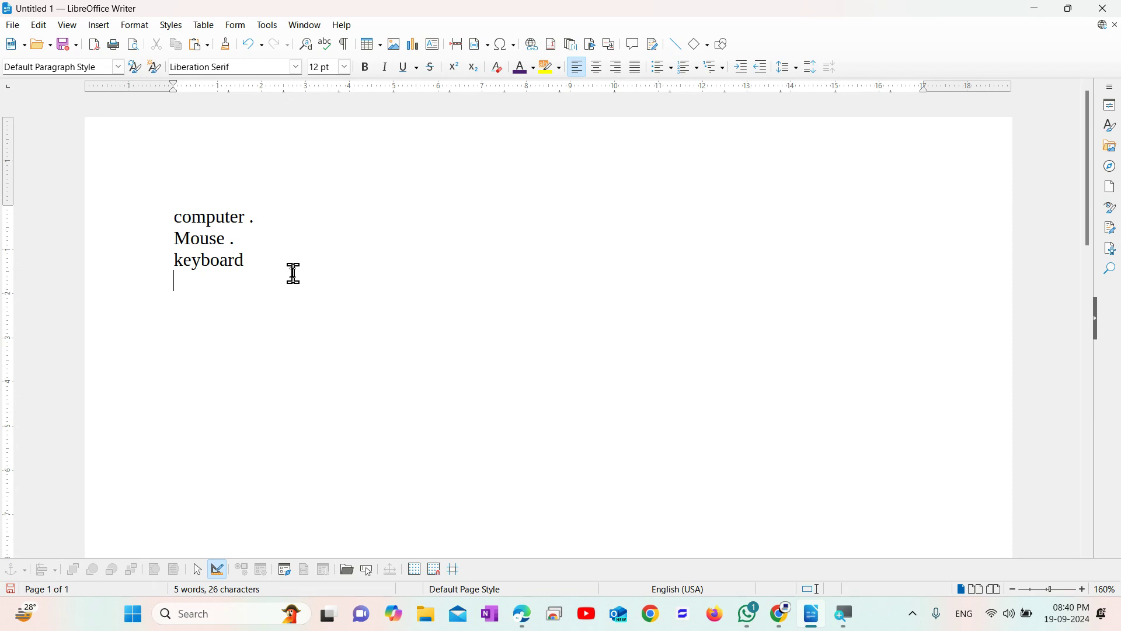
key(BackSpace)
text(.)
Turn AutoCorrect's While Typing option back on and start a new line after "keyboard .".
click(265, 25)
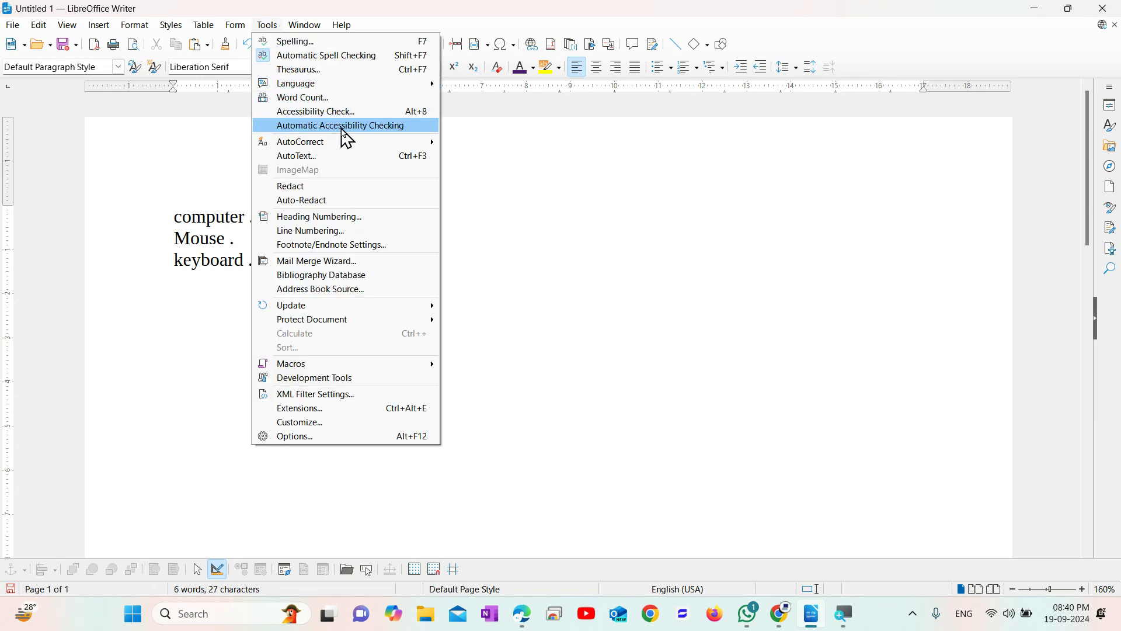
mouse_move(354, 144)
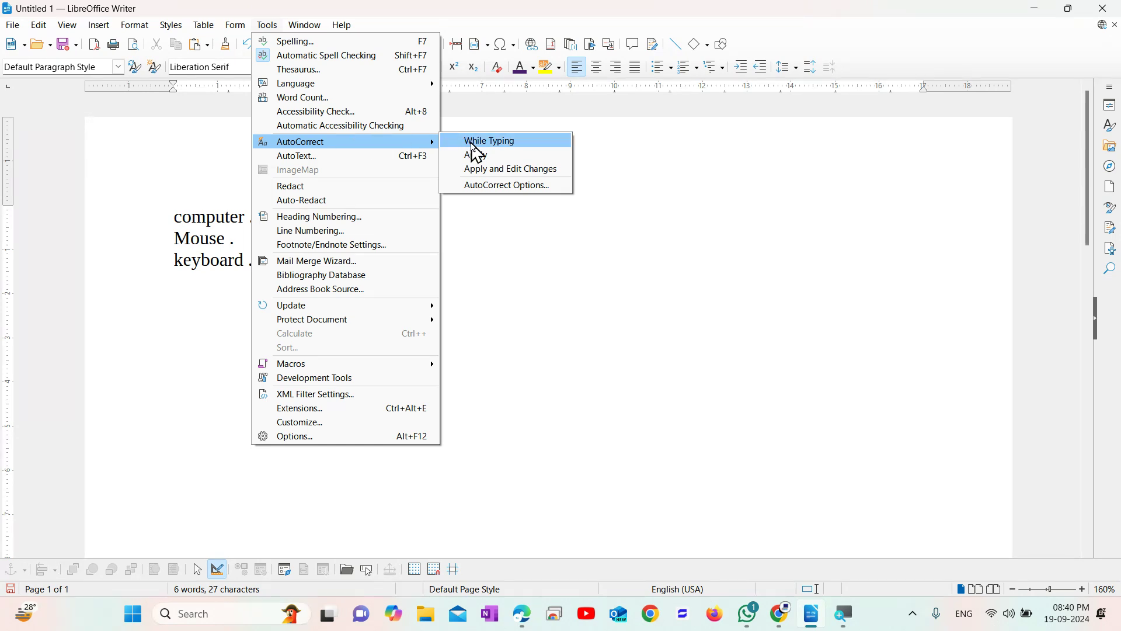
click(473, 144)
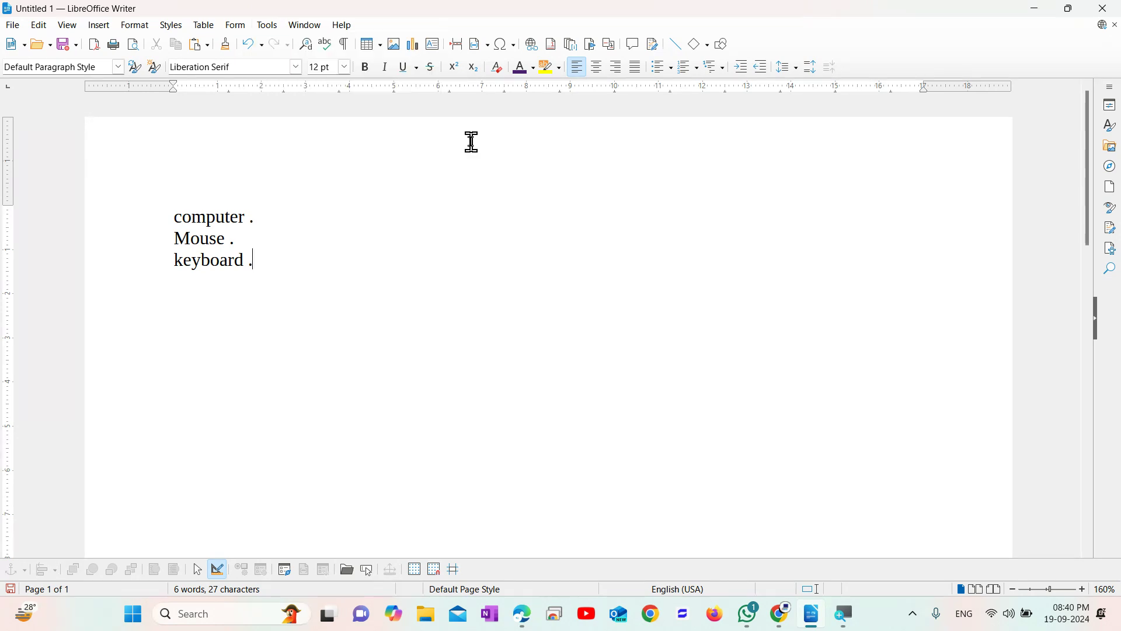
key(Return)
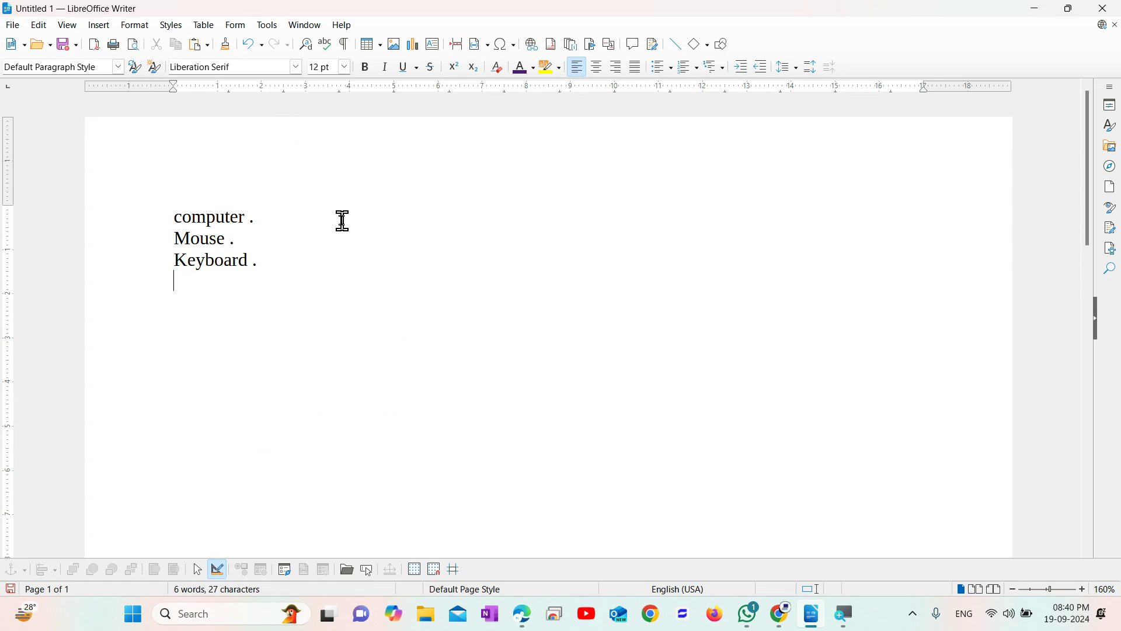
Enter "computer" on the fourth line and clear the whole document.
text(computer)
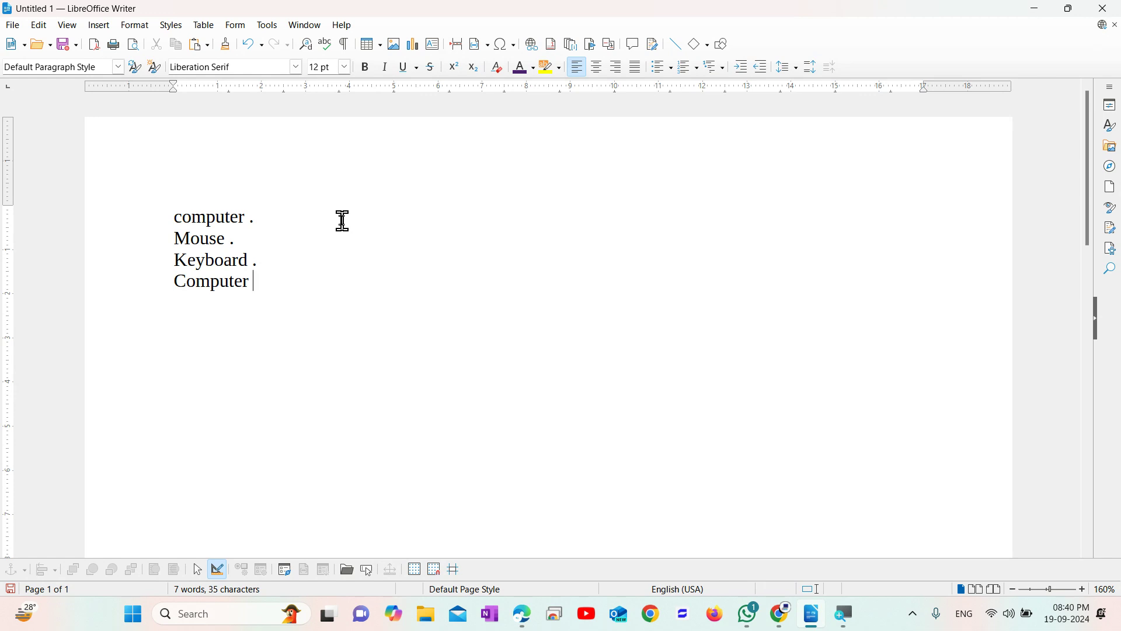
key(Return)
key(ctrl+a)
key(BackSpace)
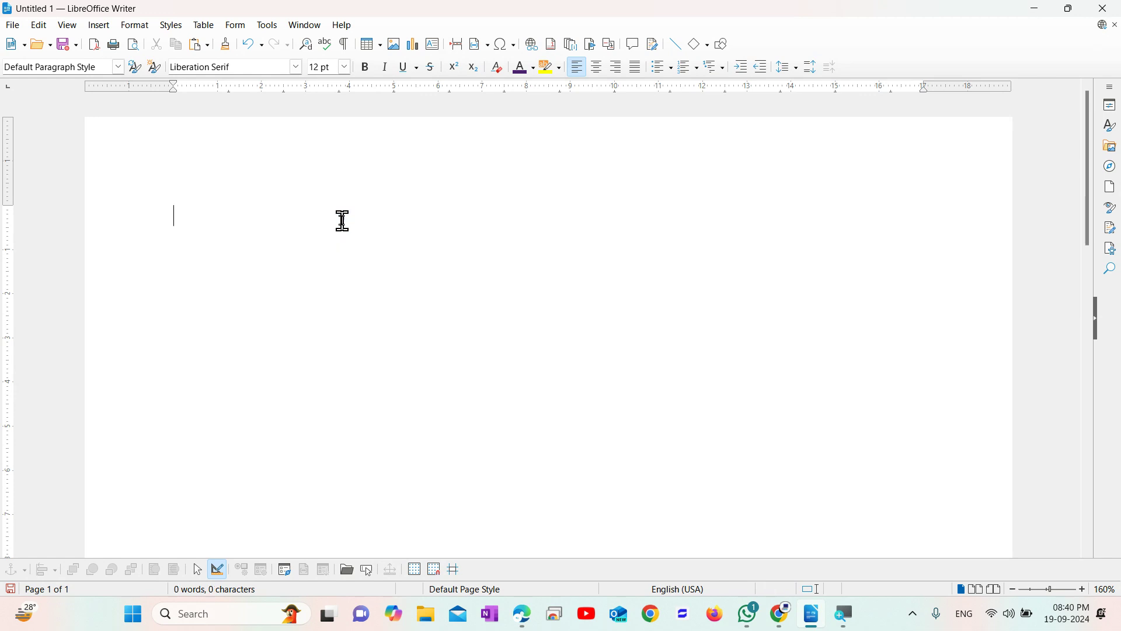
Enter the word "Computer" on the empty page and change it to the misspelling "Comupter".
text(computer)
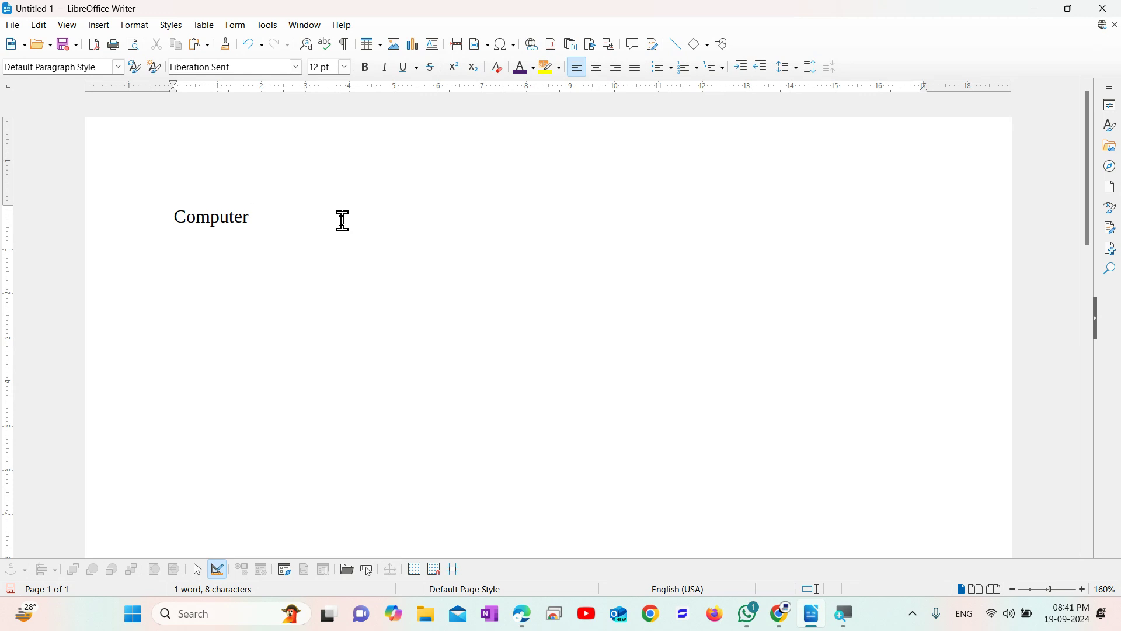
key(BackSpace)
key(BackSpace)
key(BackSpace)
key(BackSpace)
key(BackSpace)
text(upter)
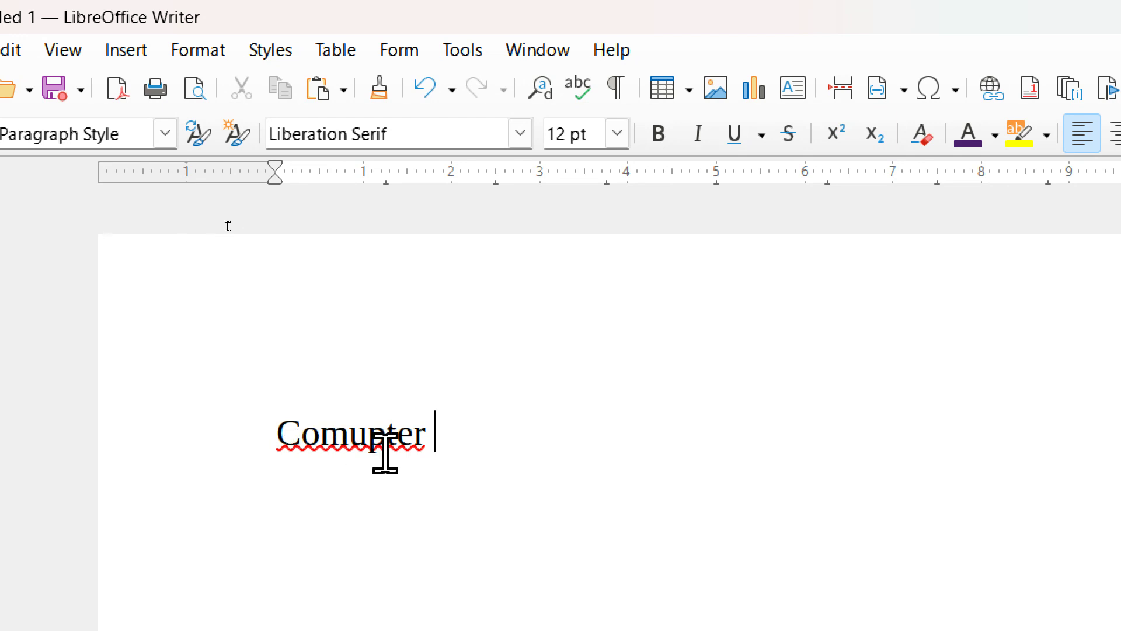
Switch Automatic Spell Checking off and back on for the misspelled word.
click(465, 50)
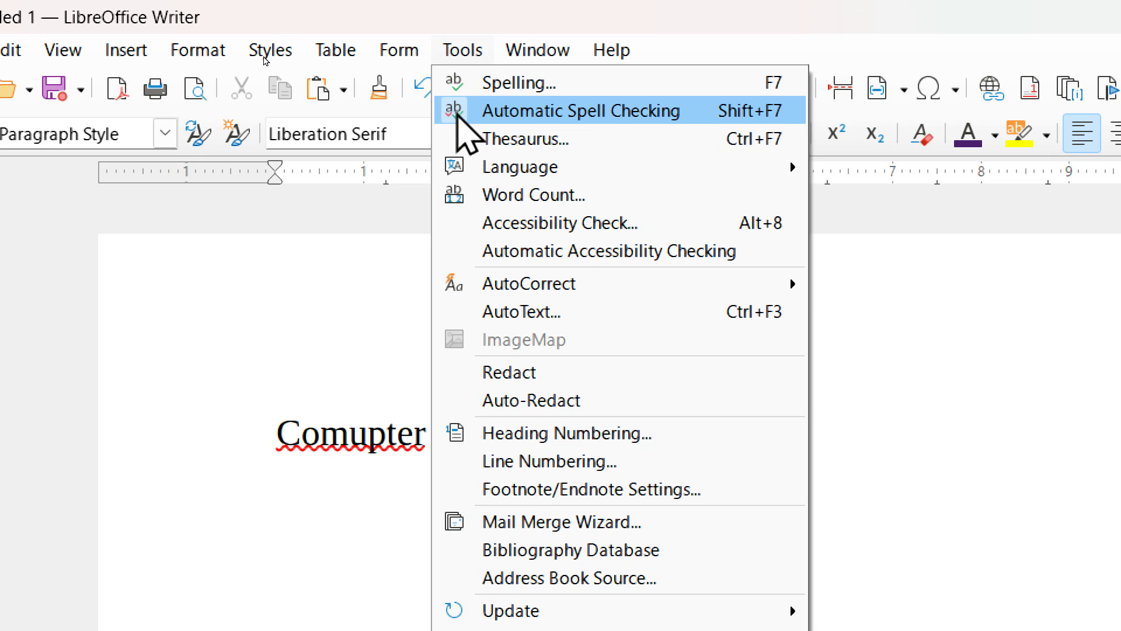
click(461, 118)
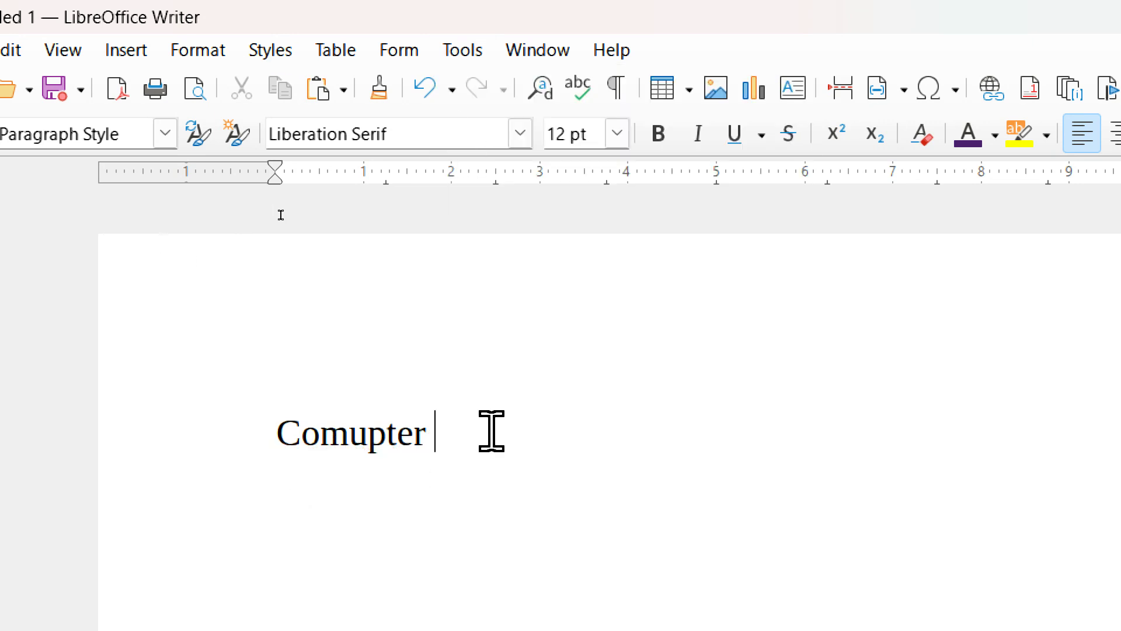
click(476, 51)
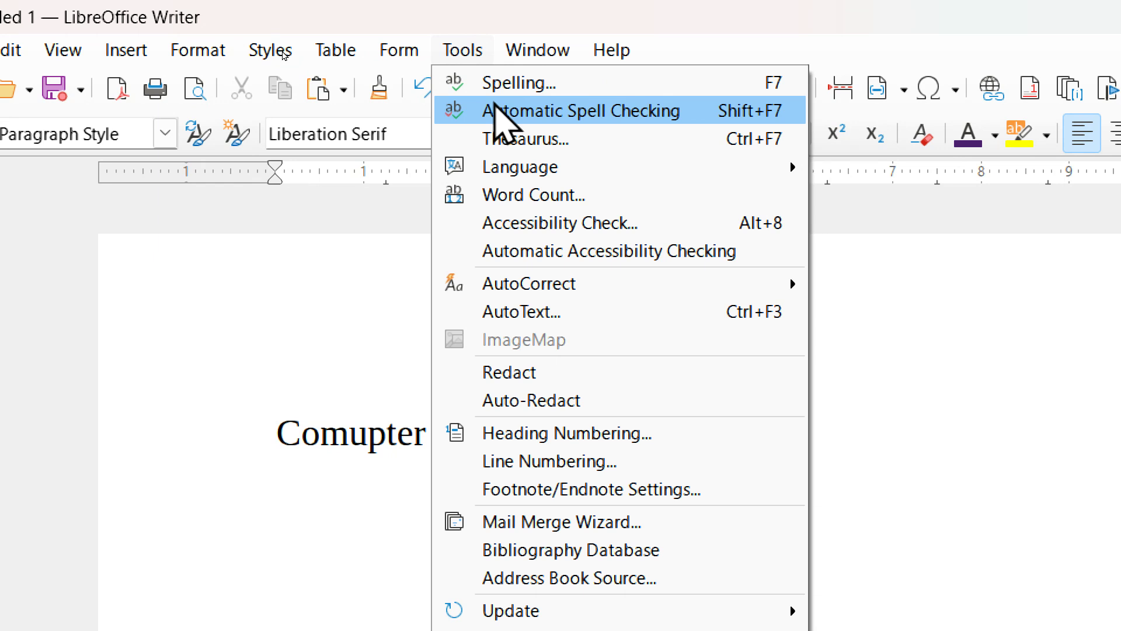
click(509, 120)
click(420, 420)
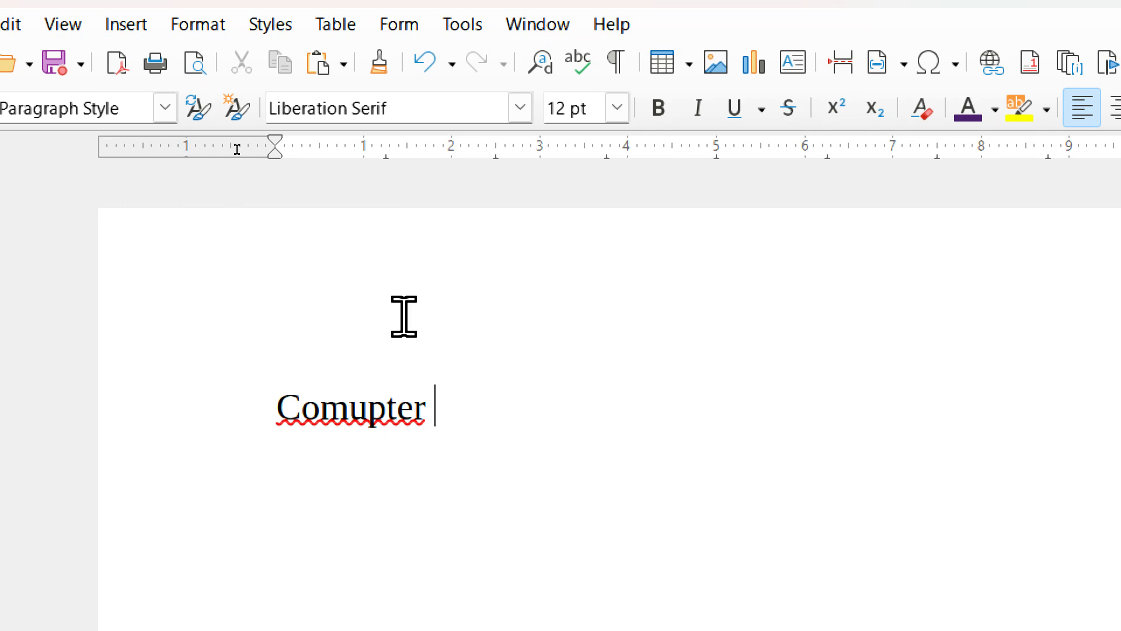
Run the Spelling check, correct "Comupter" to the suggestion "Computer" and close the check.
click(463, 51)
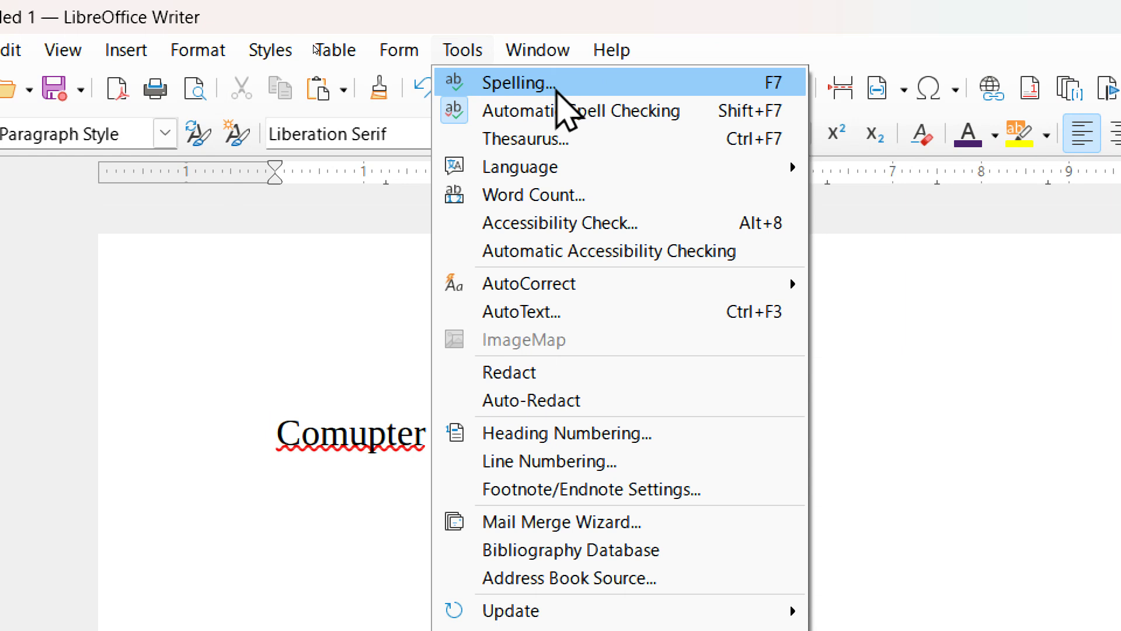
click(556, 90)
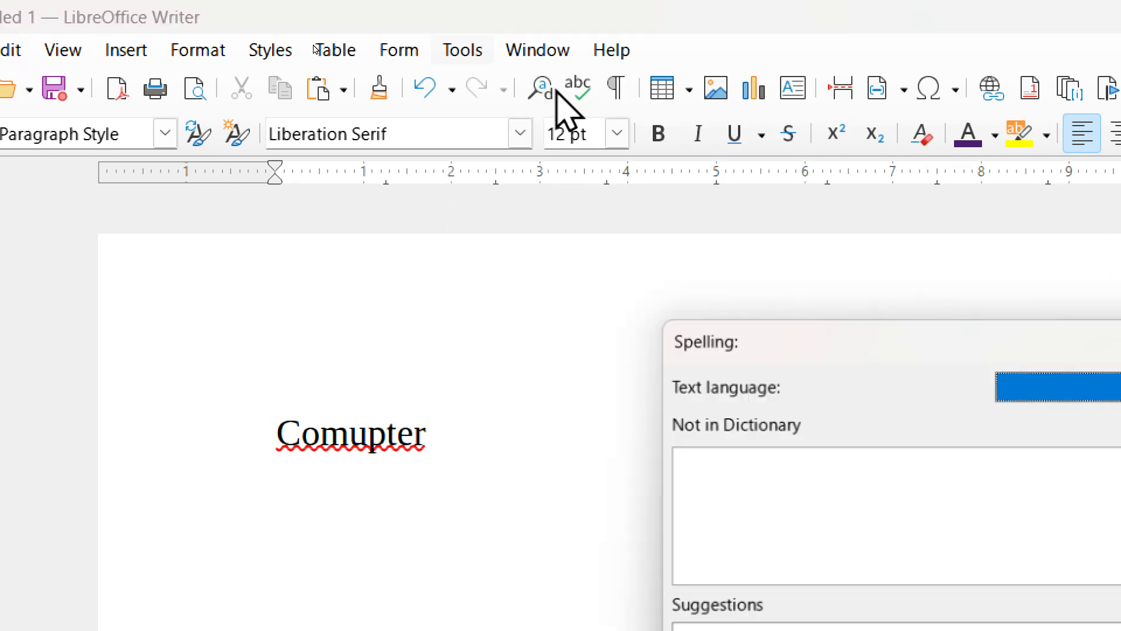
drag(813, 350, 635, 88)
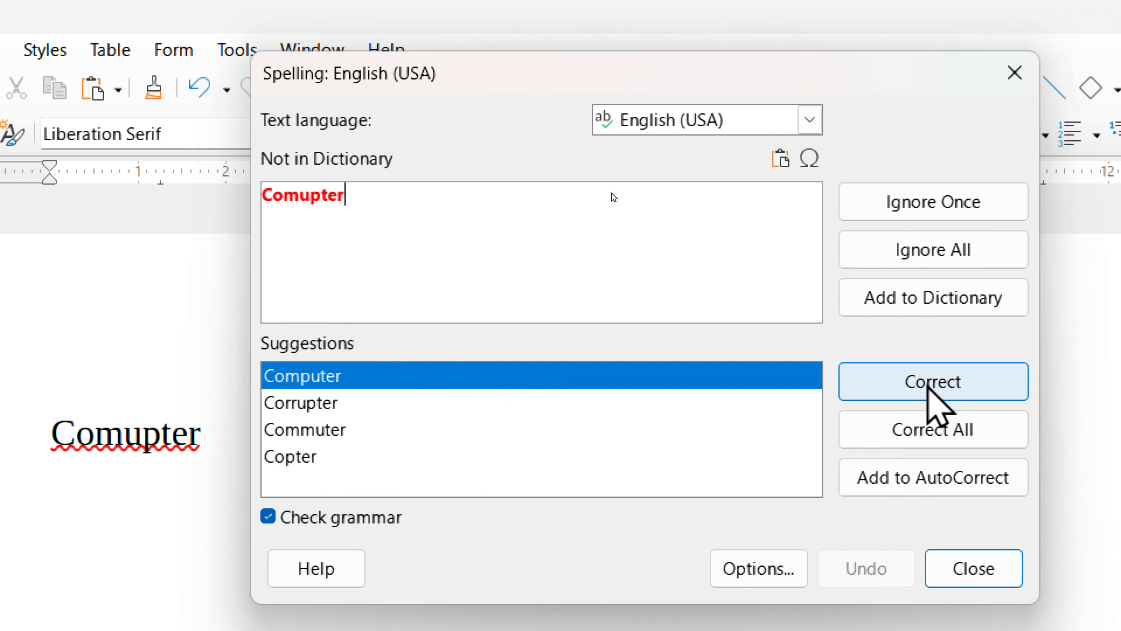
click(929, 386)
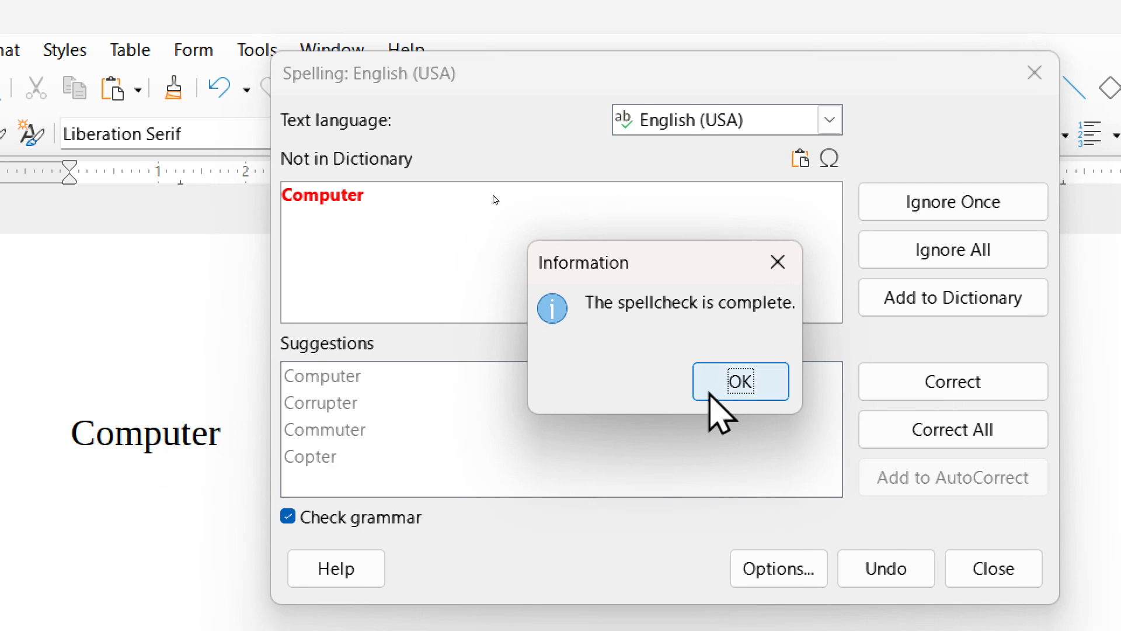
click(740, 381)
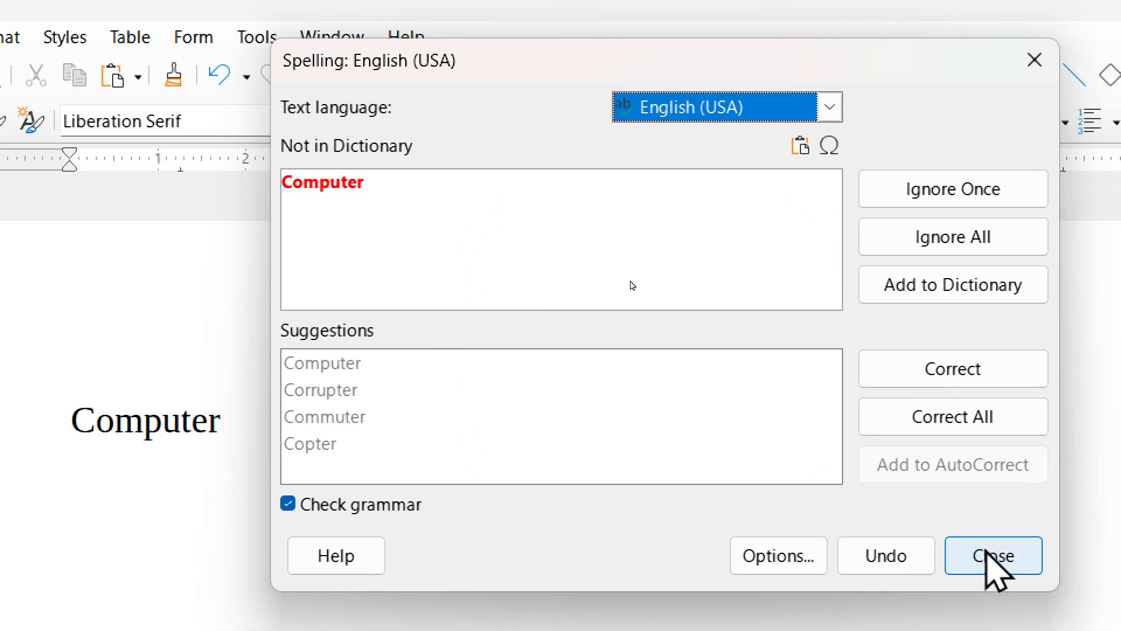
click(989, 555)
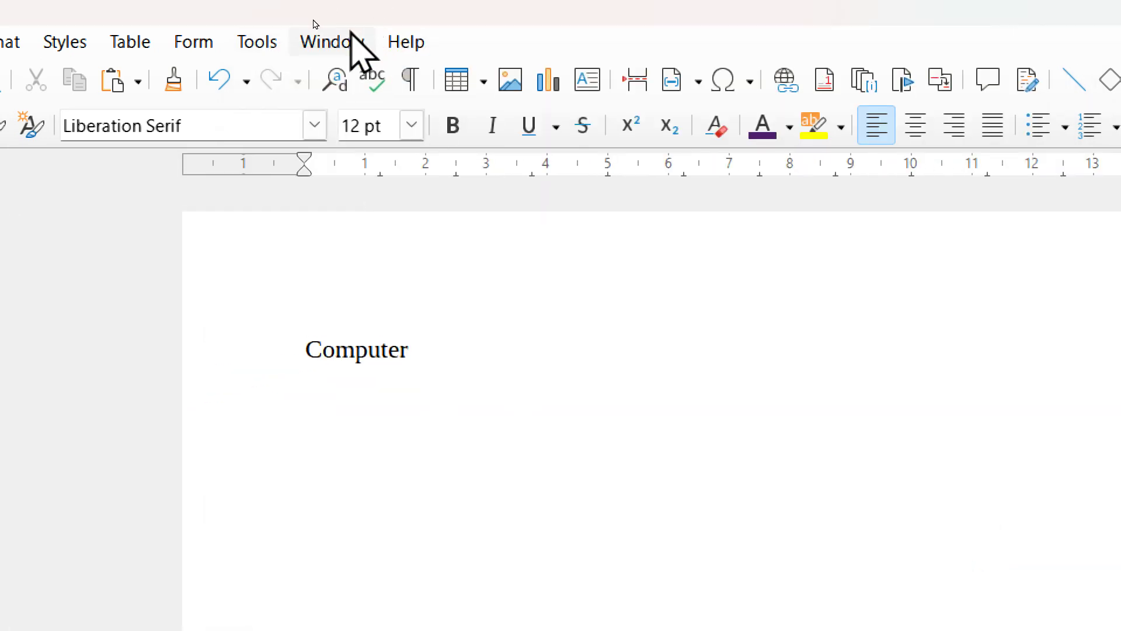
Enter the word "book" on a new line below "Computer".
click(257, 41)
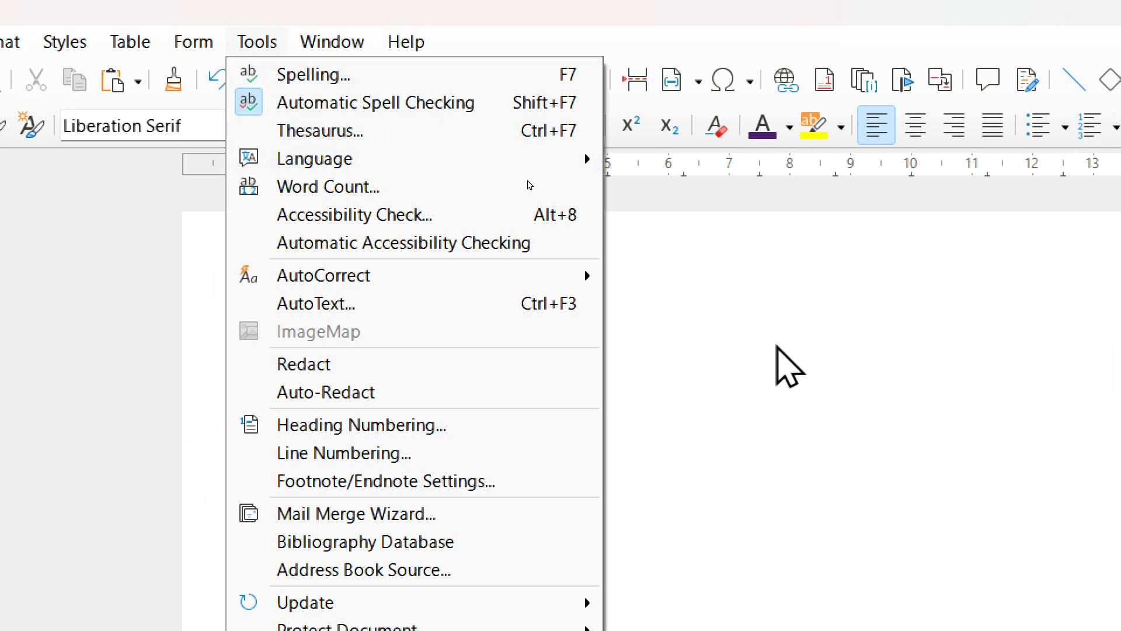
click(794, 392)
key(Return)
text(book)
key(Return)
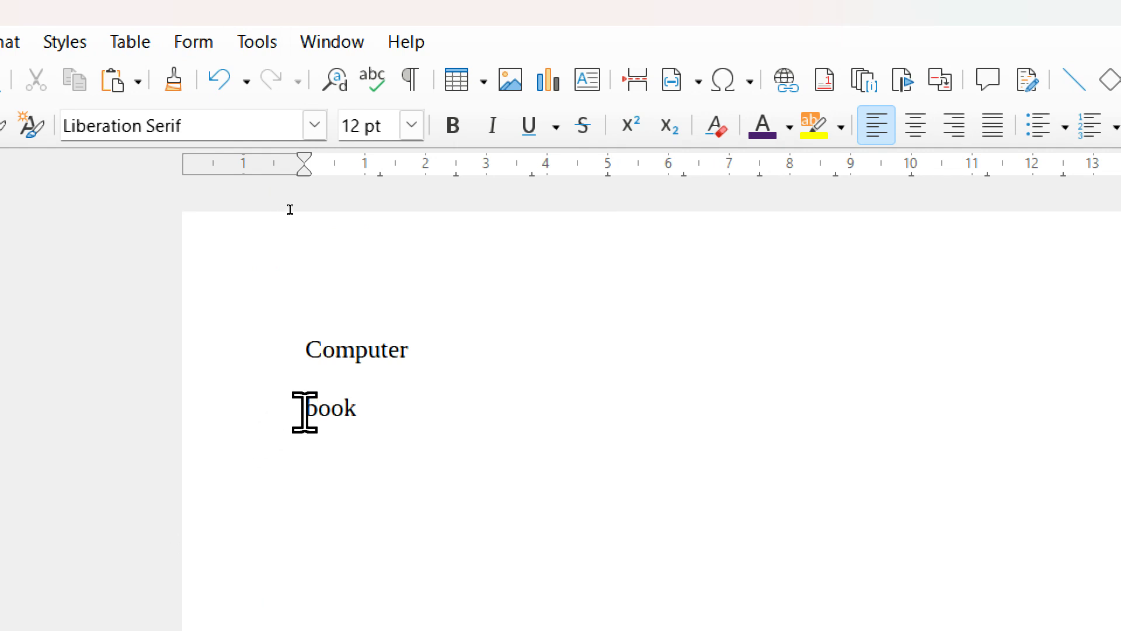
Look up "book" in the Thesaurus, browse its alternatives and close it without replacing the word.
drag(304, 412, 390, 413)
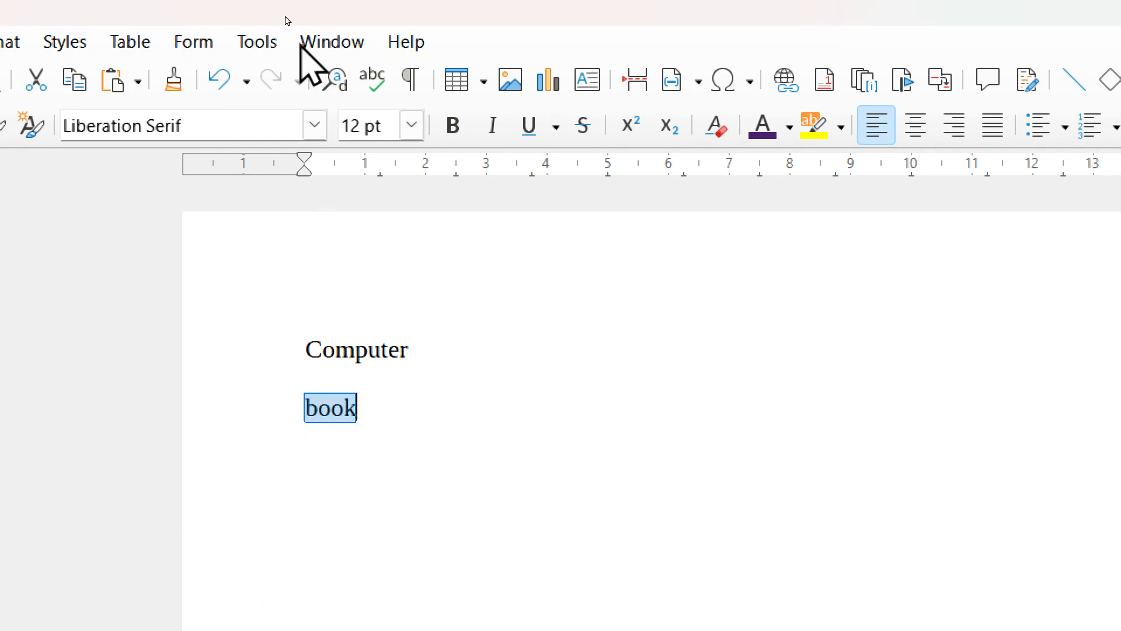
click(258, 49)
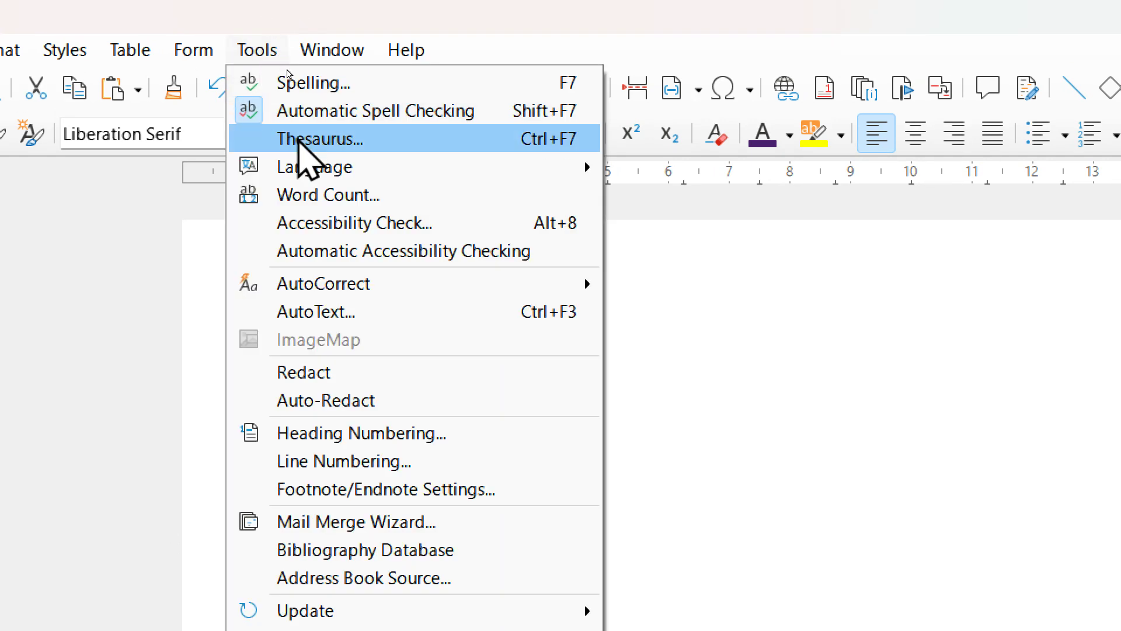
click(299, 140)
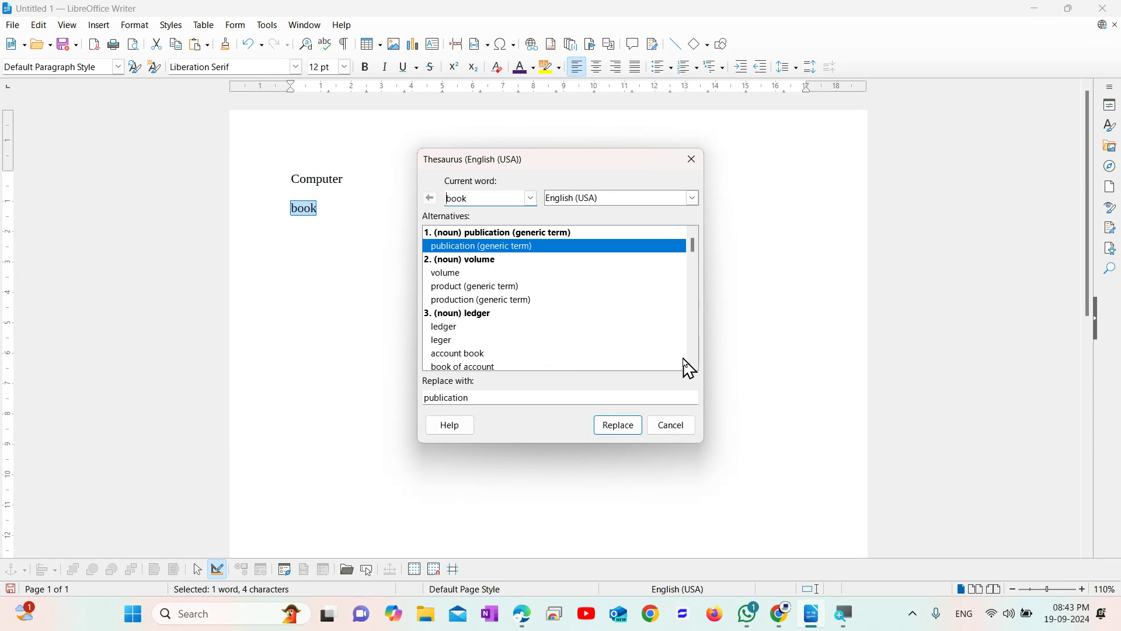
click(694, 365)
click(694, 365)
click(694, 365)
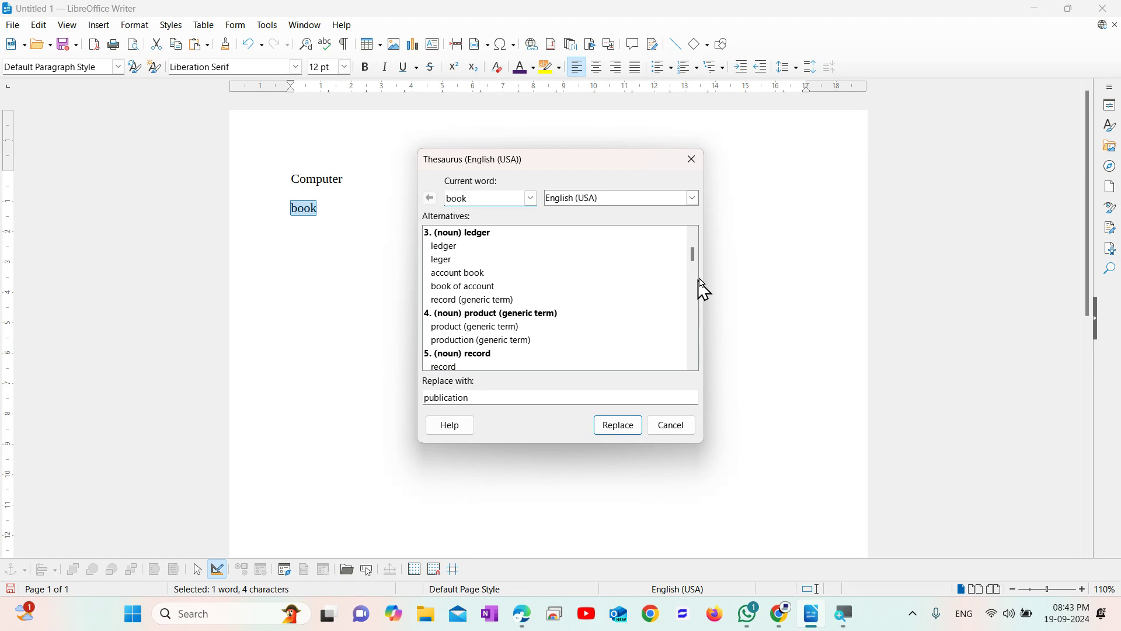
click(693, 163)
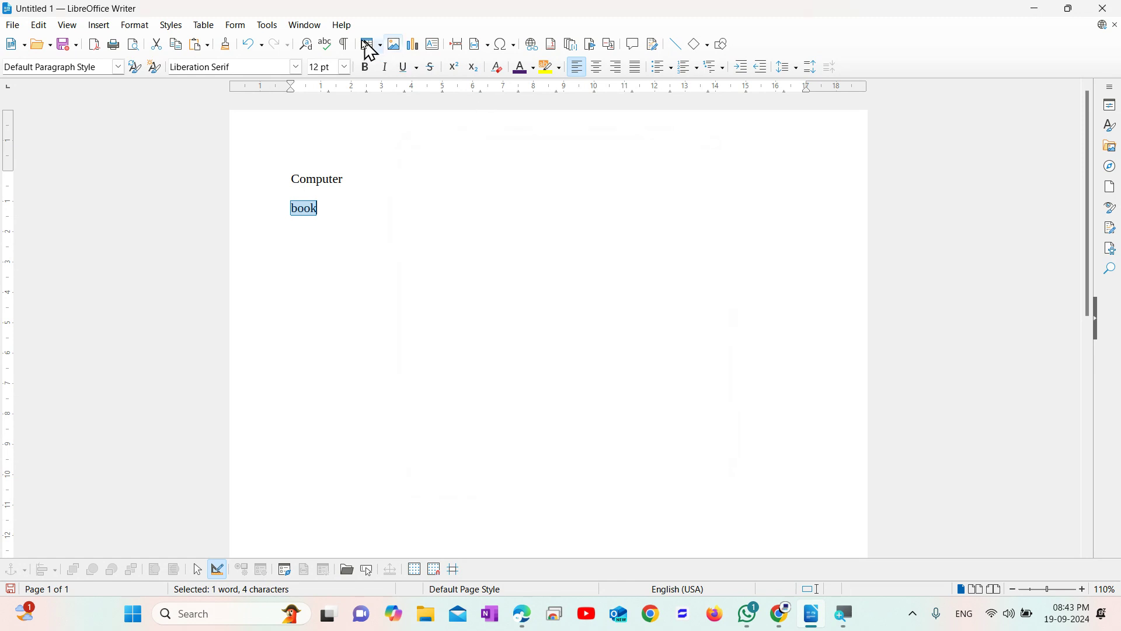
Show the language choices available for the selected word "book".
click(271, 27)
mouse_move(302, 88)
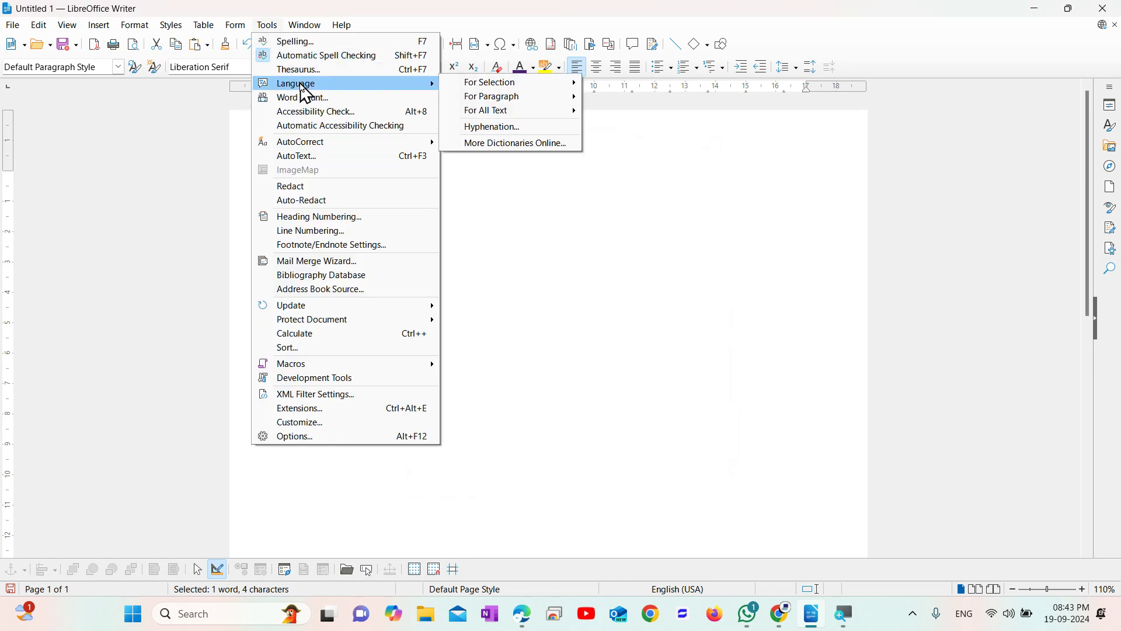
mouse_move(484, 88)
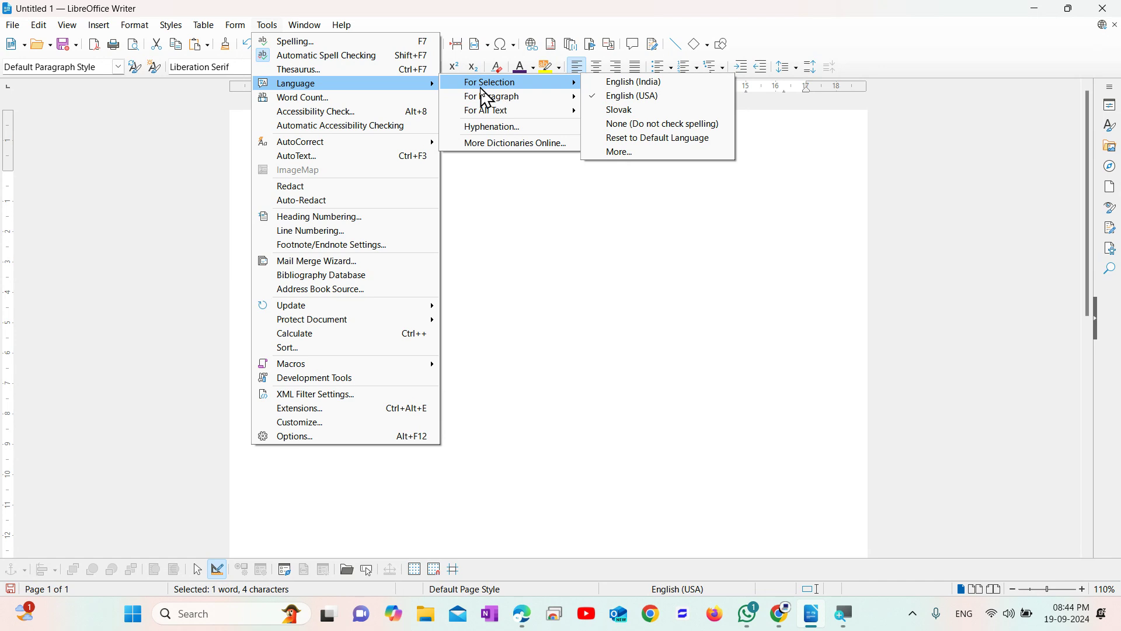
Switch to the Google Meet call, admit the waiting participant and return to the LibreOffice Writer document.
key(alt+Tab)
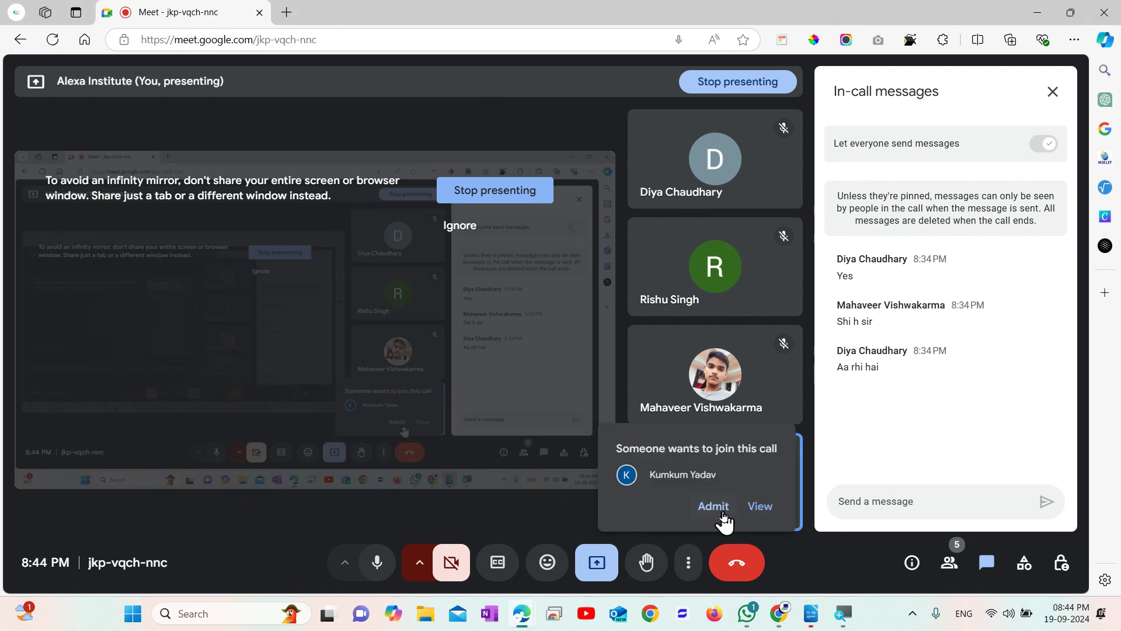
click(713, 506)
key(alt+Tab)
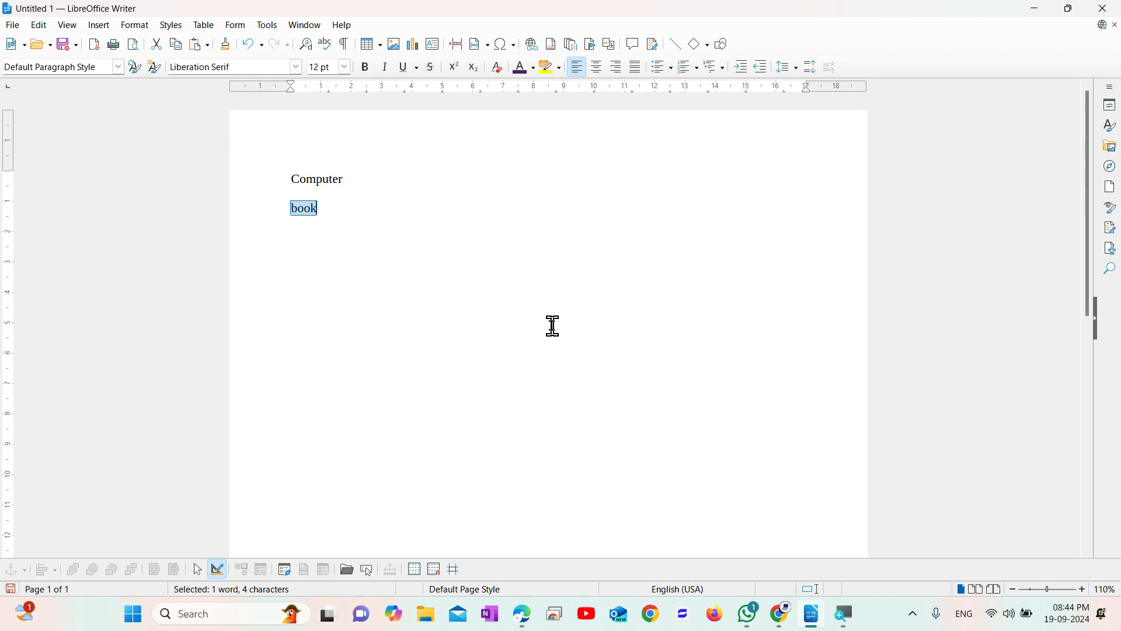
Open the additional language settings for the paragraph, try the Linux Libertine G font and dismiss the settings without applying.
click(268, 25)
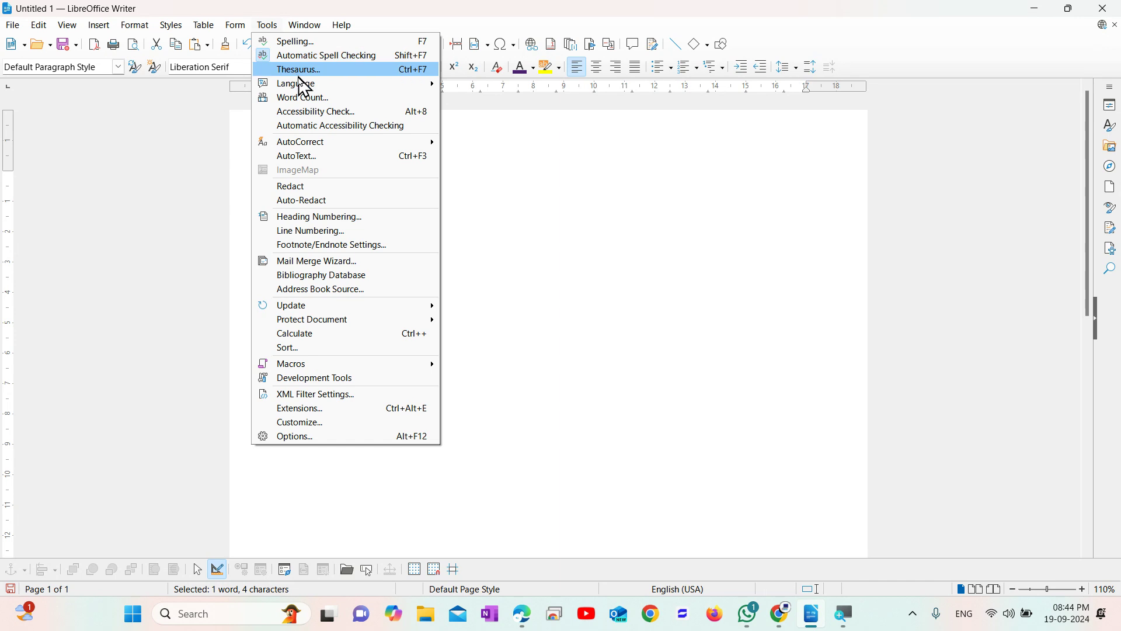
mouse_move(307, 88)
mouse_move(450, 100)
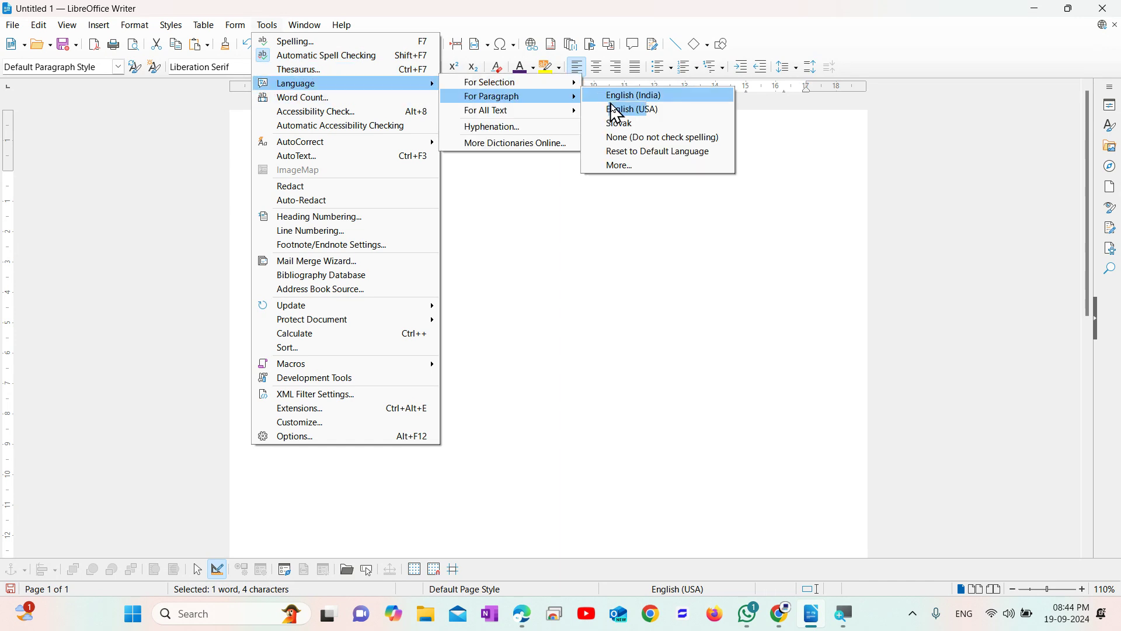
click(629, 169)
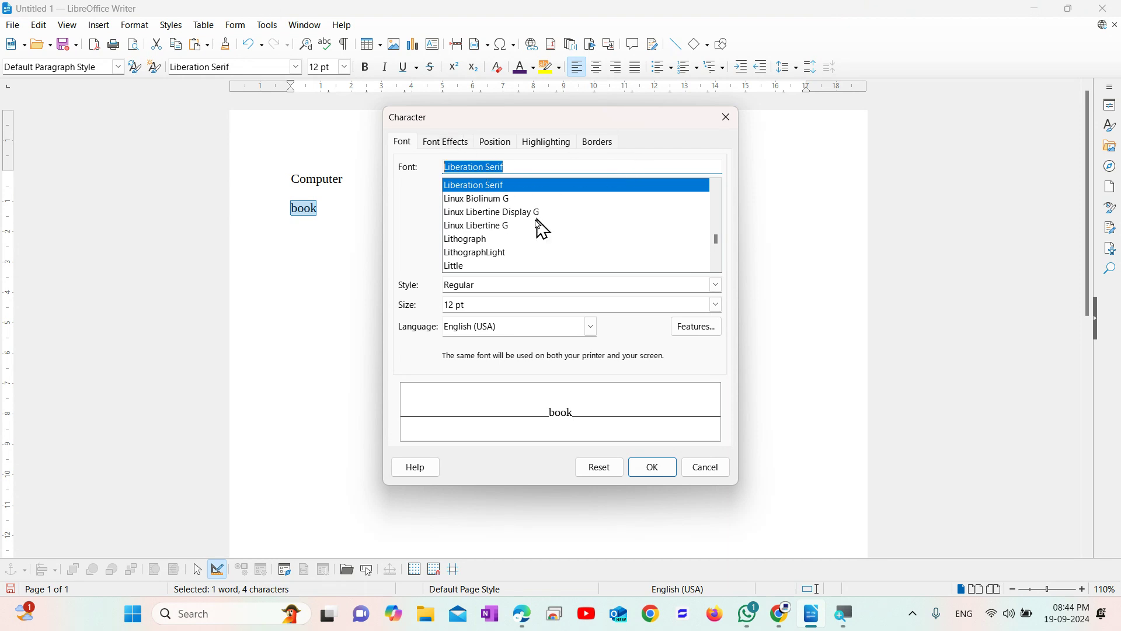
click(464, 228)
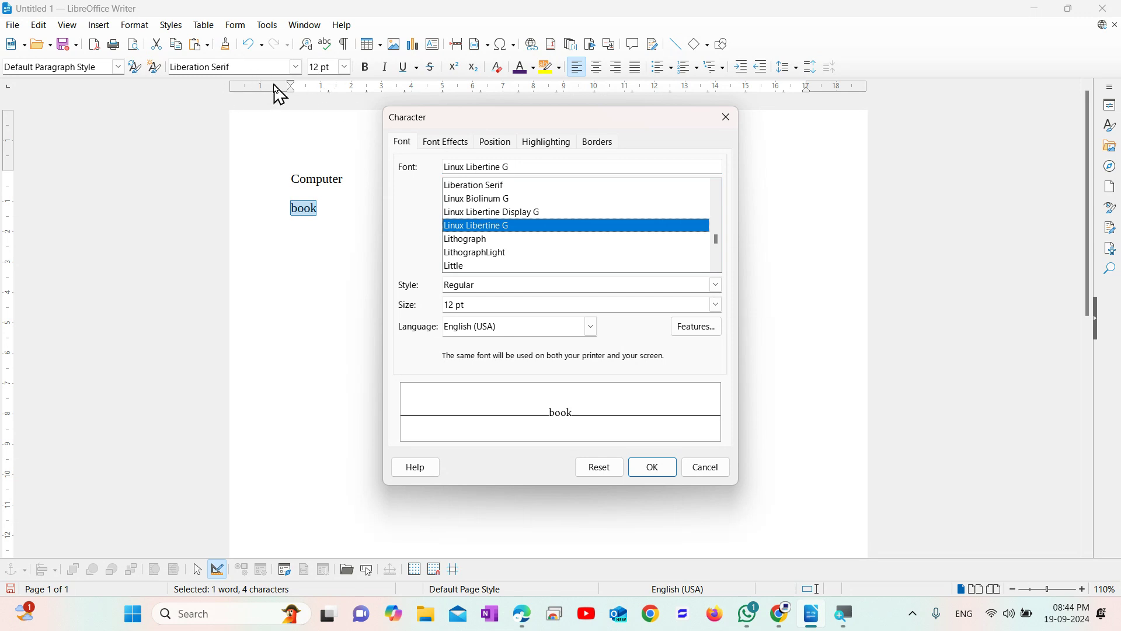
click(726, 117)
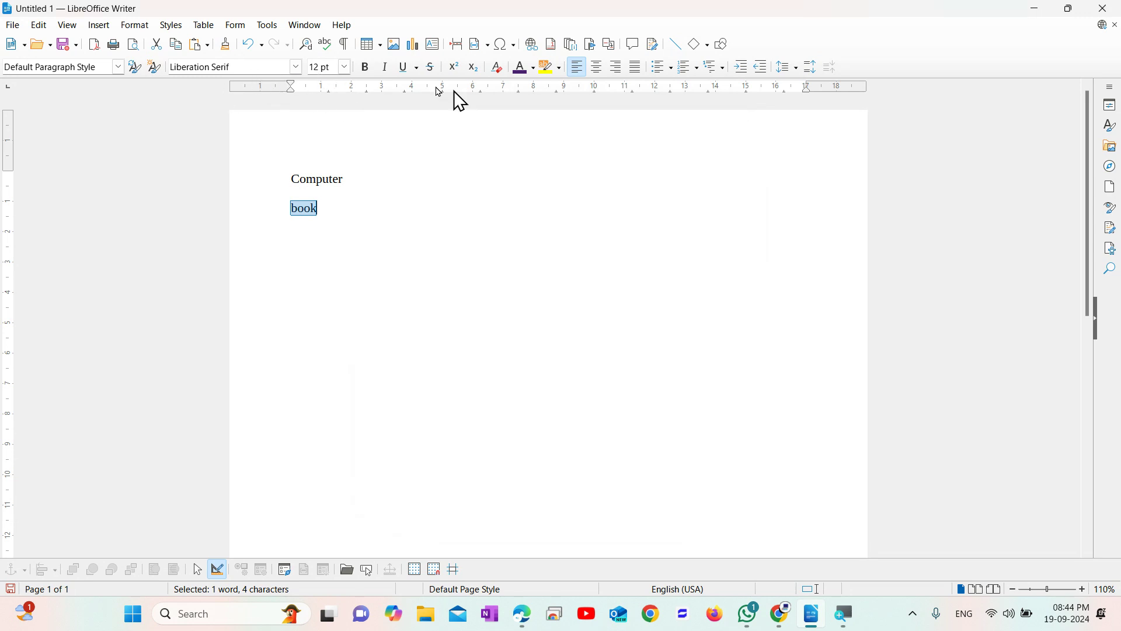
click(273, 26)
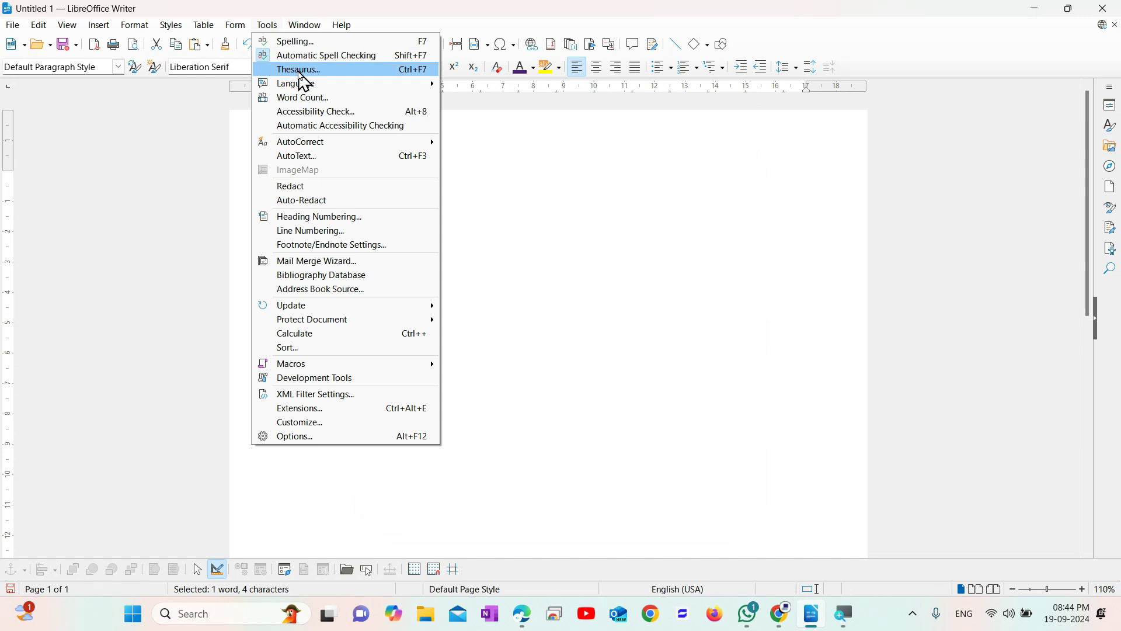
mouse_move(313, 94)
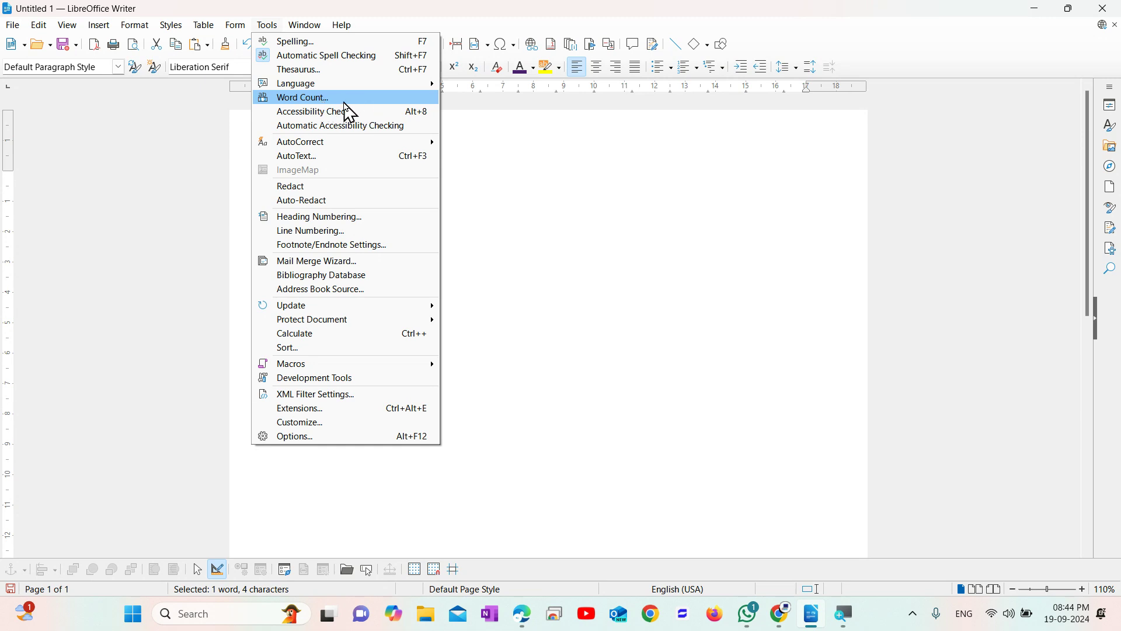
click(525, 193)
Clear the whole document and insert the AutoText dummy text passage.
click(524, 192)
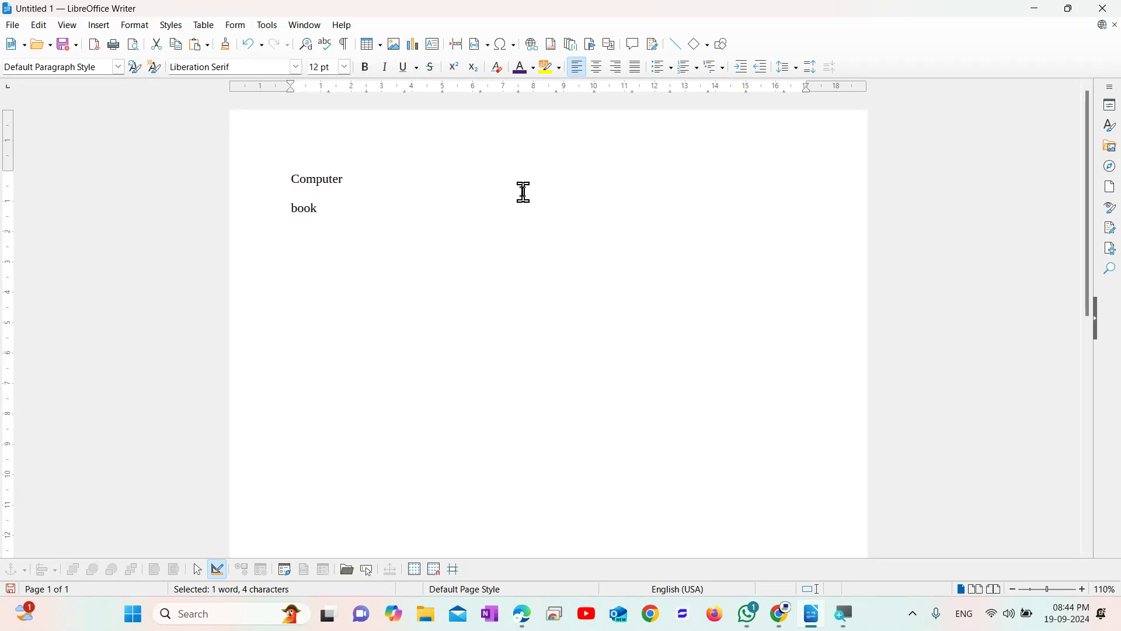
key(ctrl+a)
key(Delete)
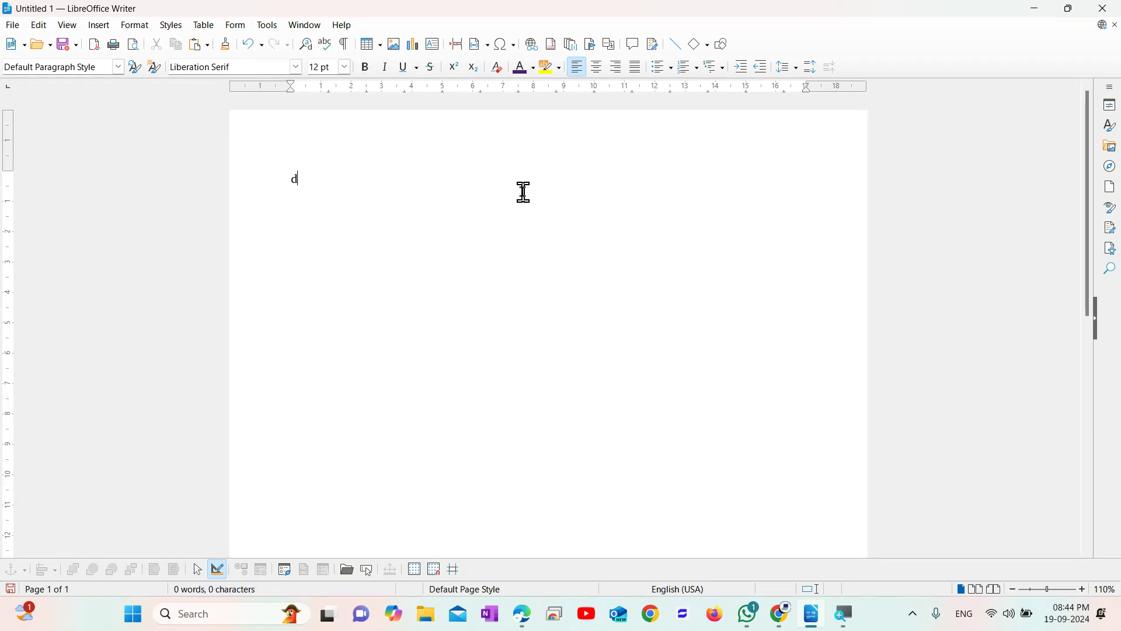
key(F3)
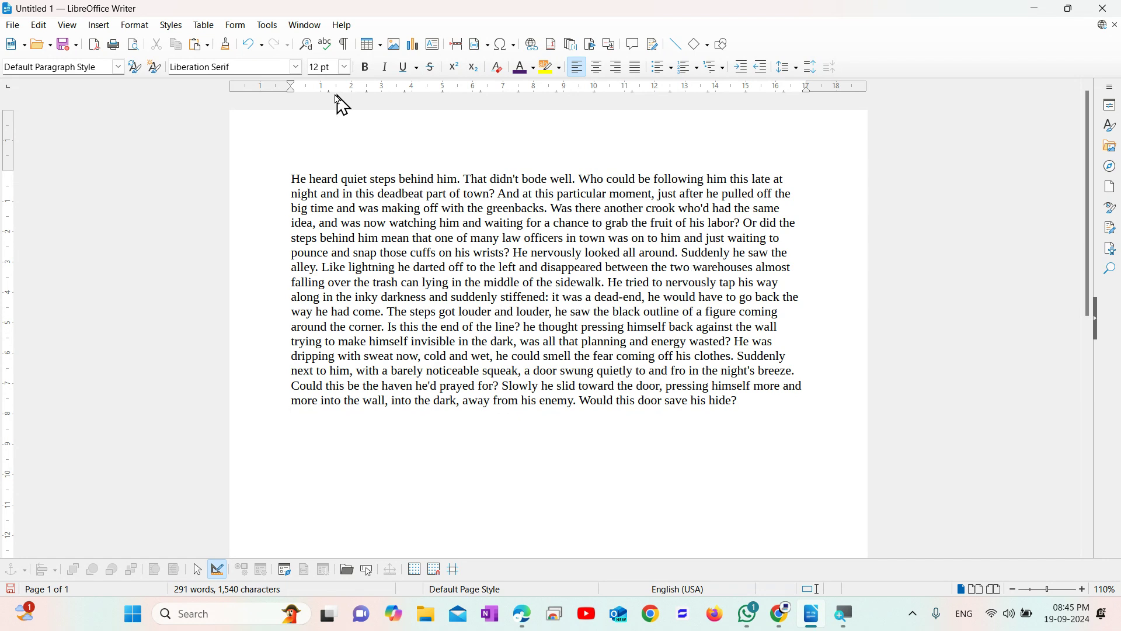
Check the Word Count statistics for the whole document and close them.
click(277, 27)
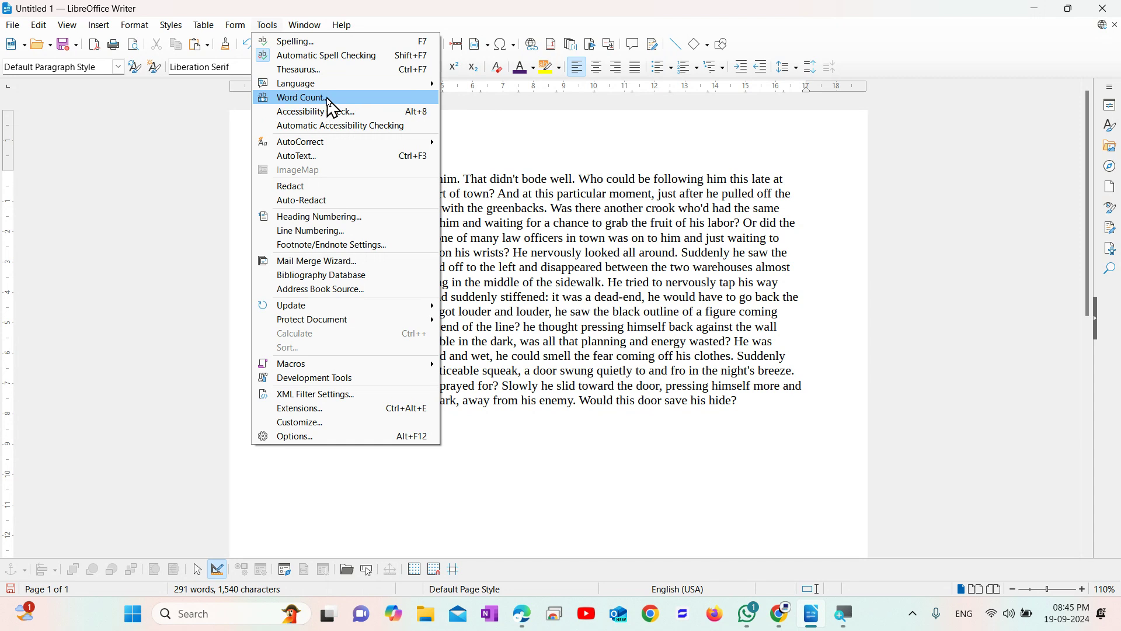
click(329, 99)
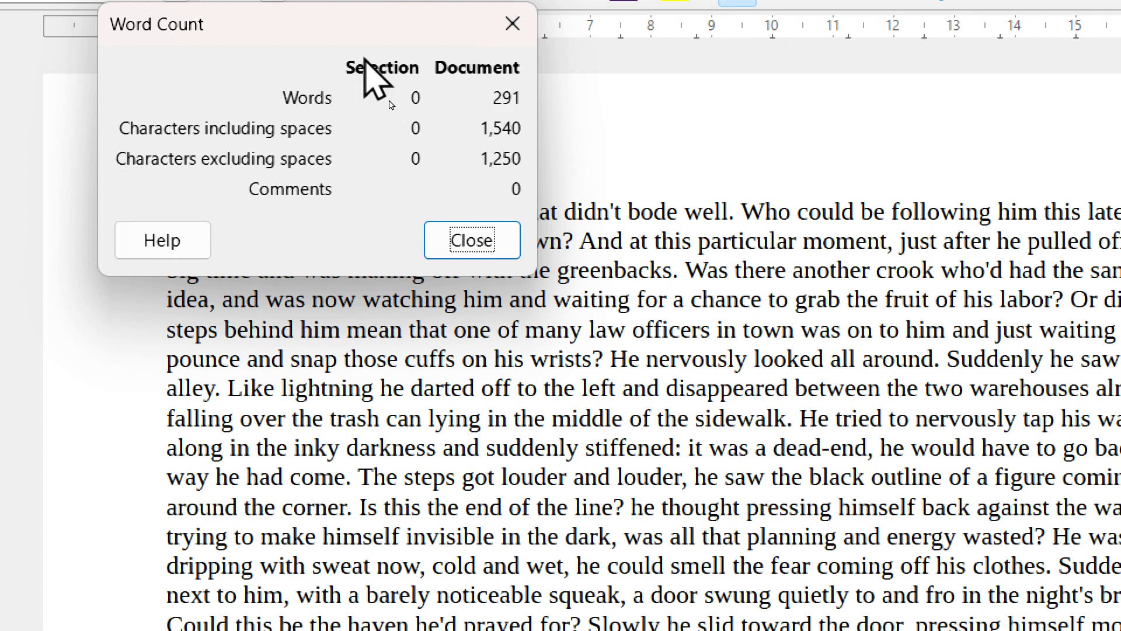
click(513, 24)
Select the passage "He heard quiet steps behind him. That didn't bode well." and check its Word Count.
drag(169, 211, 734, 212)
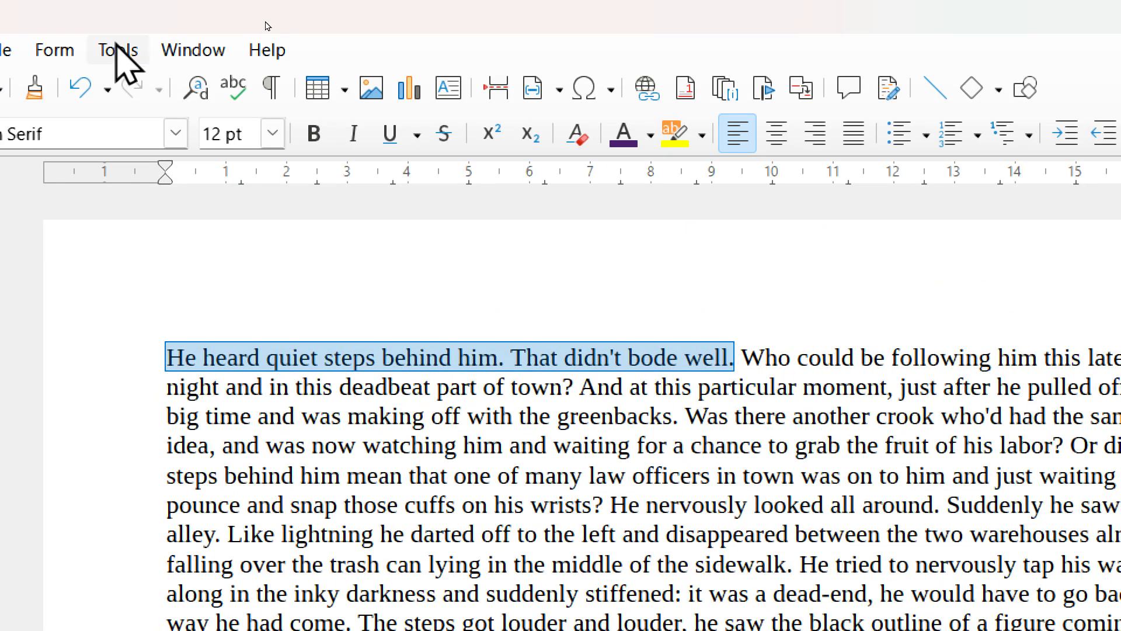
click(116, 49)
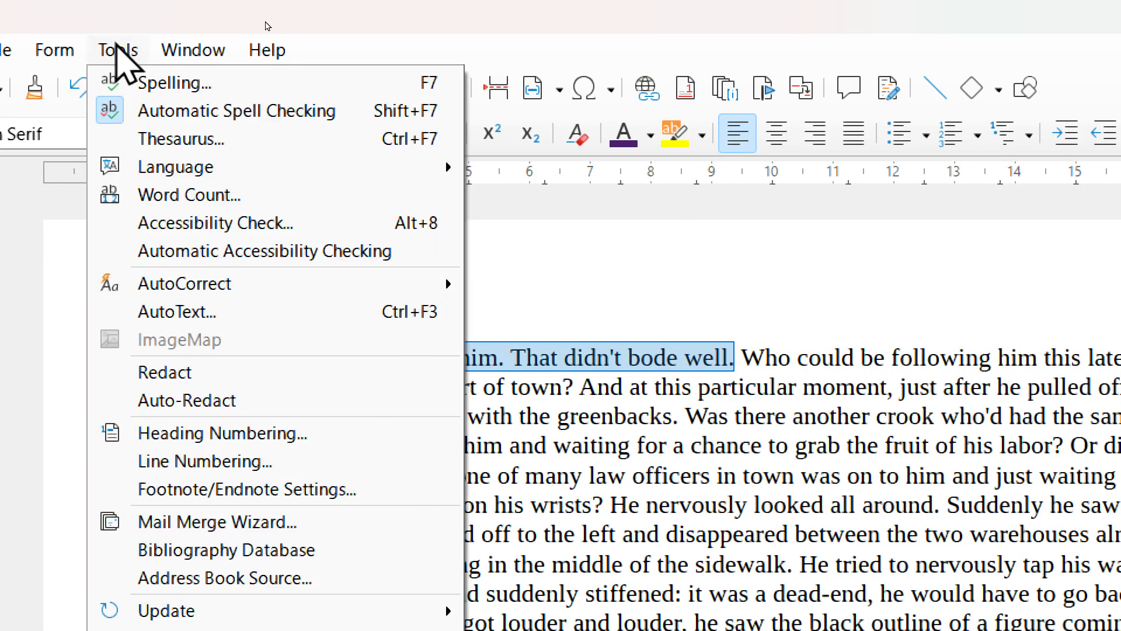
click(165, 198)
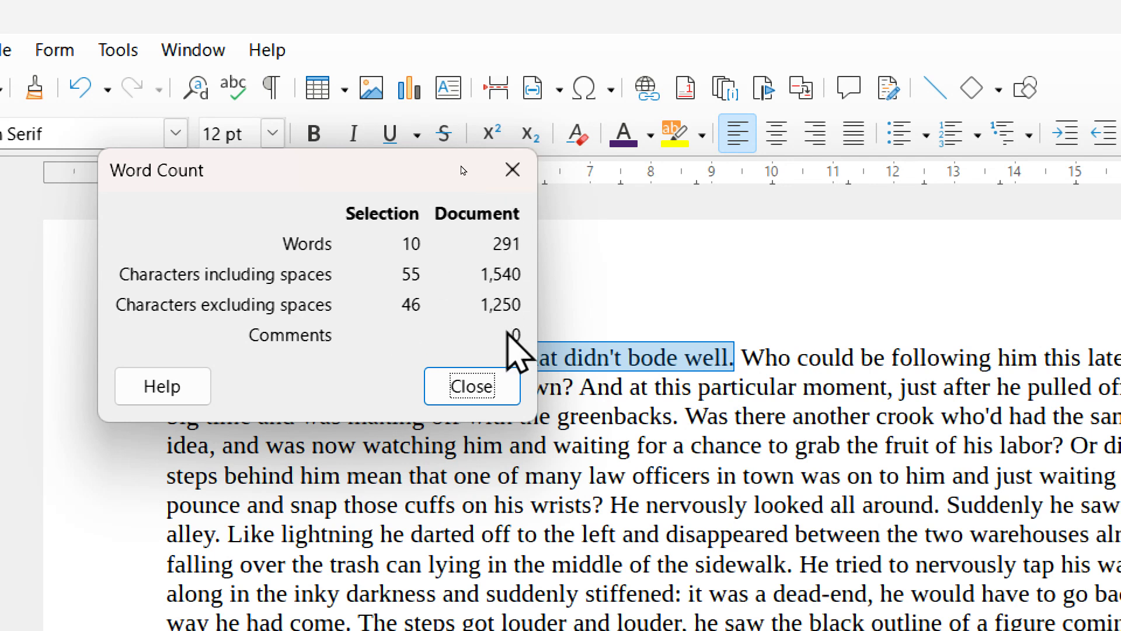
click(512, 170)
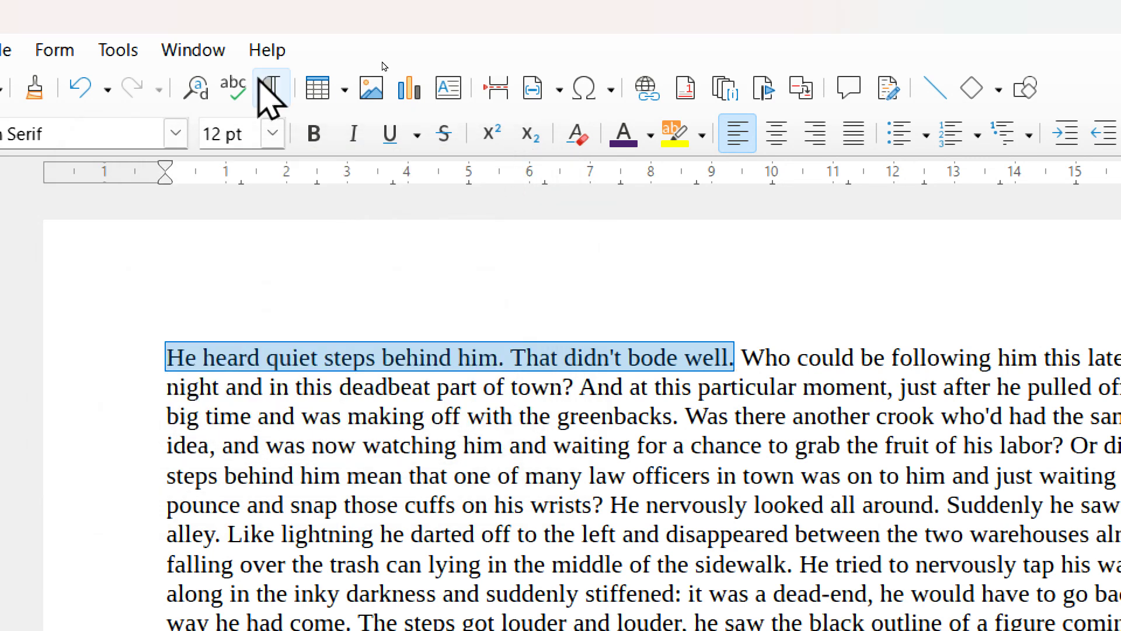
click(117, 50)
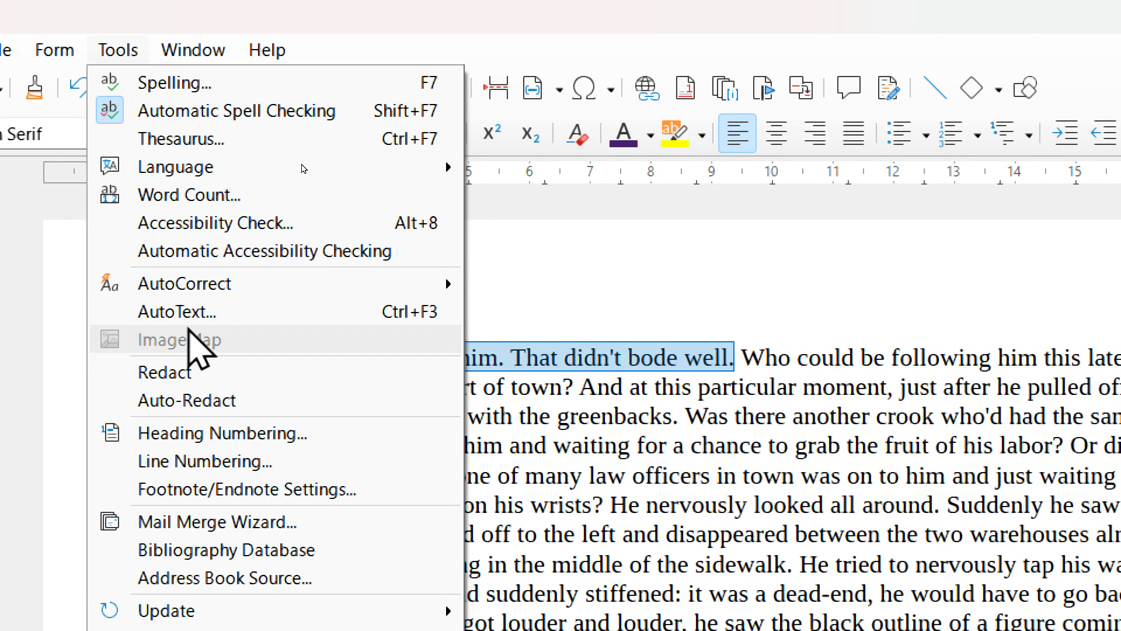
mouse_move(229, 296)
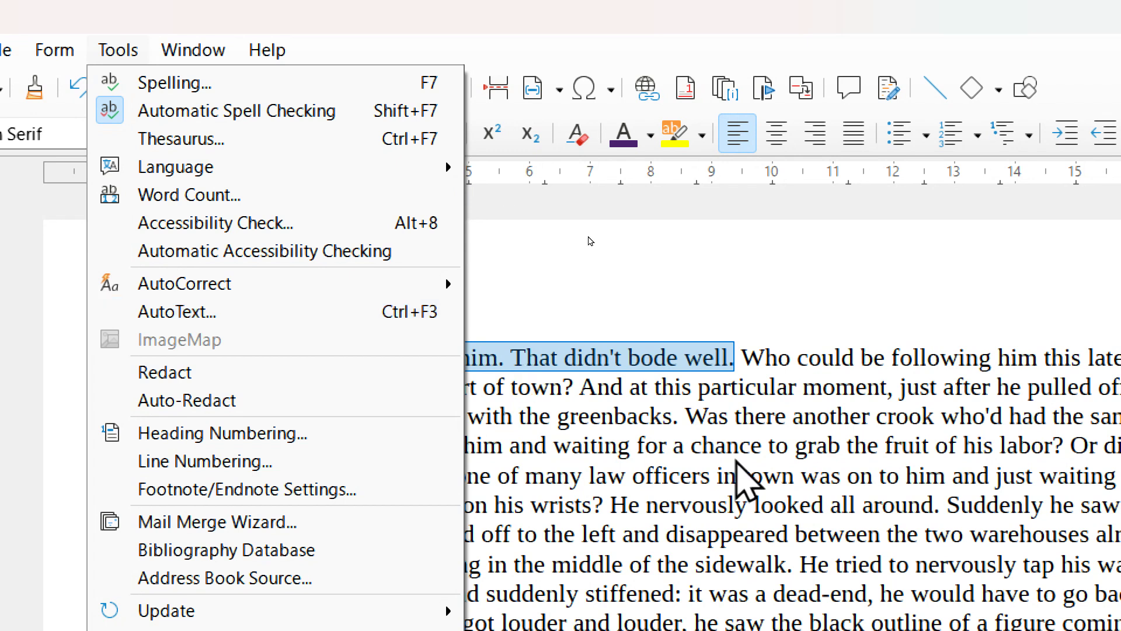
Deselect the highlighted passage at the start of the text and place the cursor in the document.
click(774, 489)
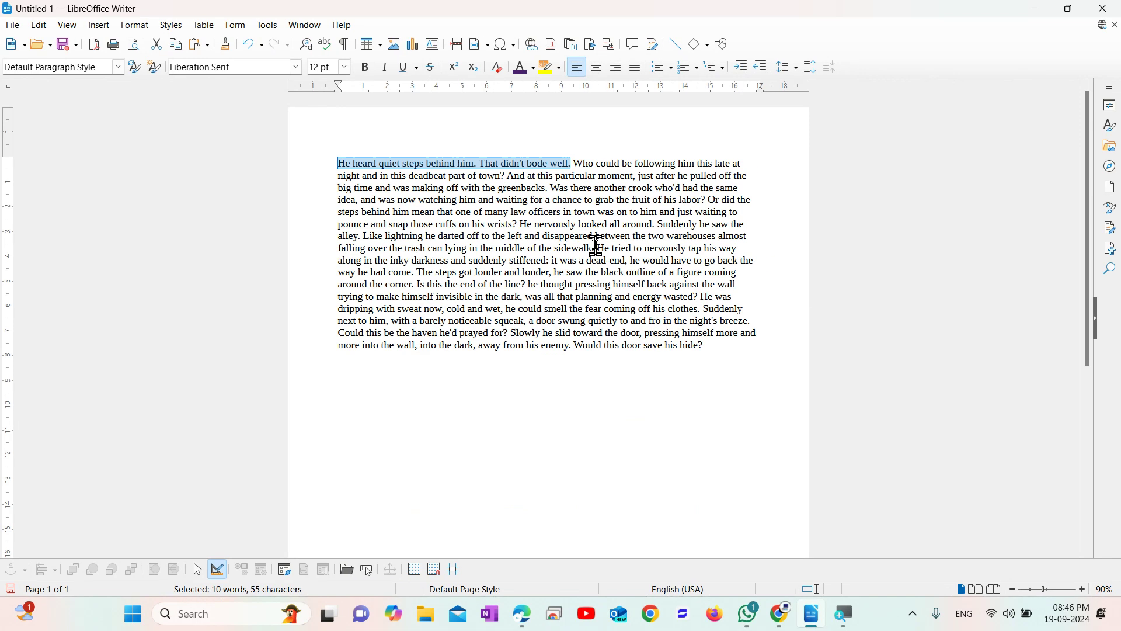
click(617, 282)
click(417, 392)
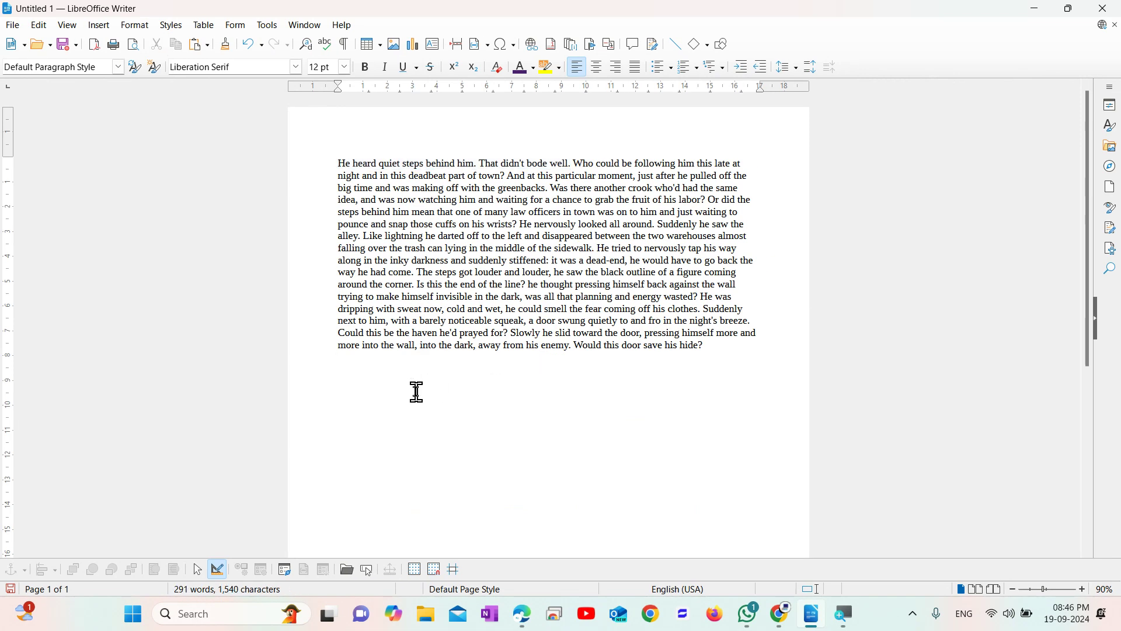
scroll(416, 392, up, 5)
scroll(416, 391, down, 10)
scroll(417, 394, up, 5)
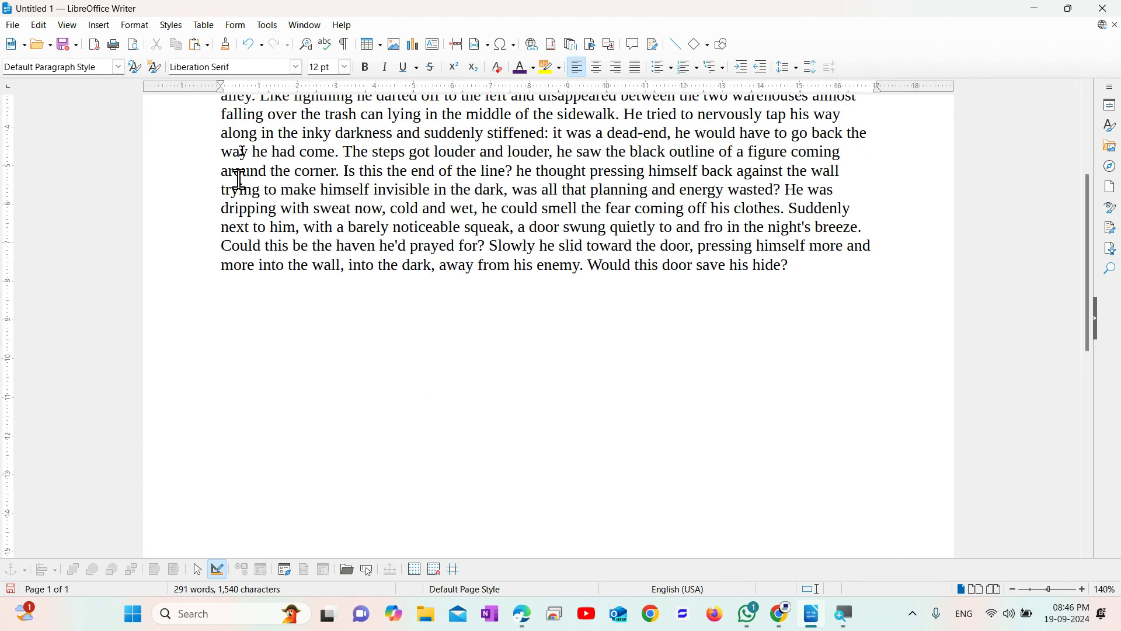
Open the AutoText entries and preview the Only for Templates headers from Header Brochure through Header Page One Newsletter.
click(268, 25)
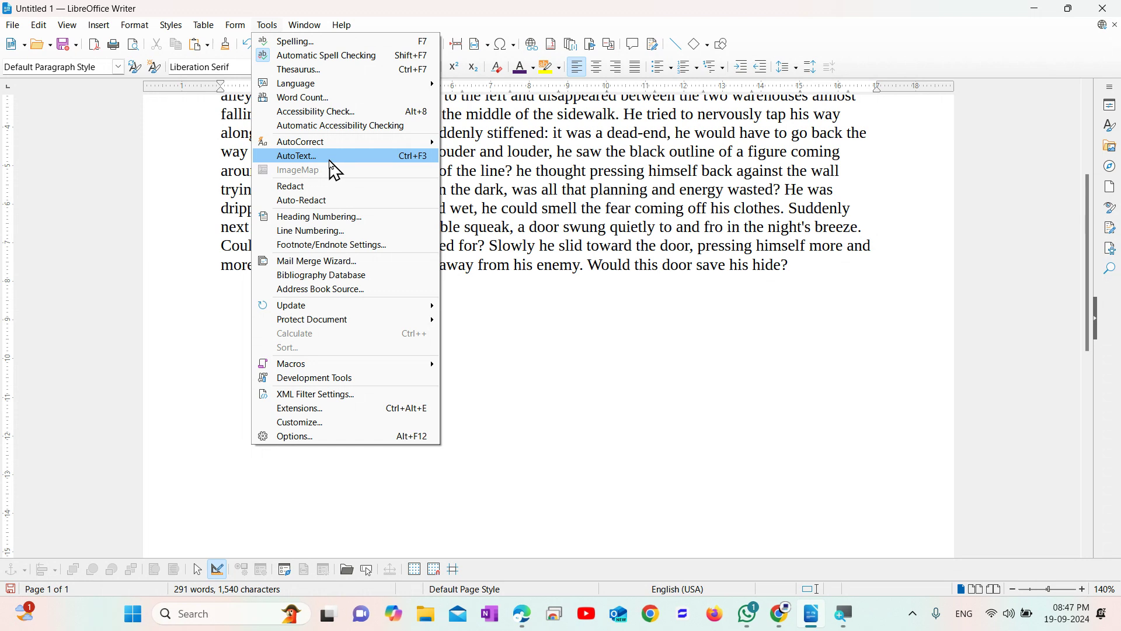
key(Escape)
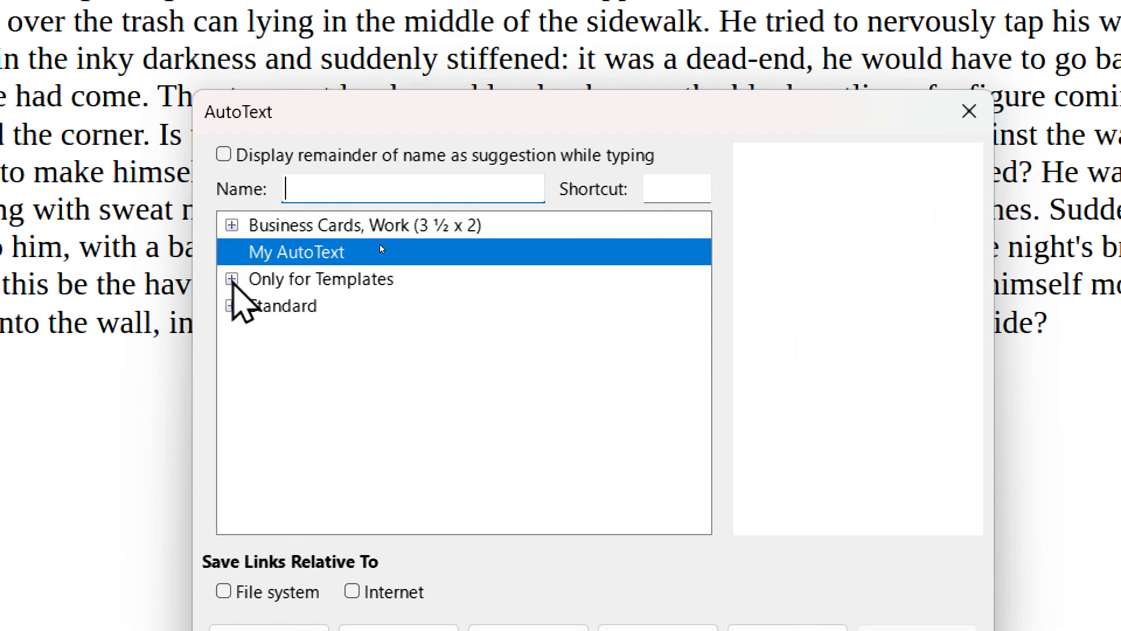
click(232, 280)
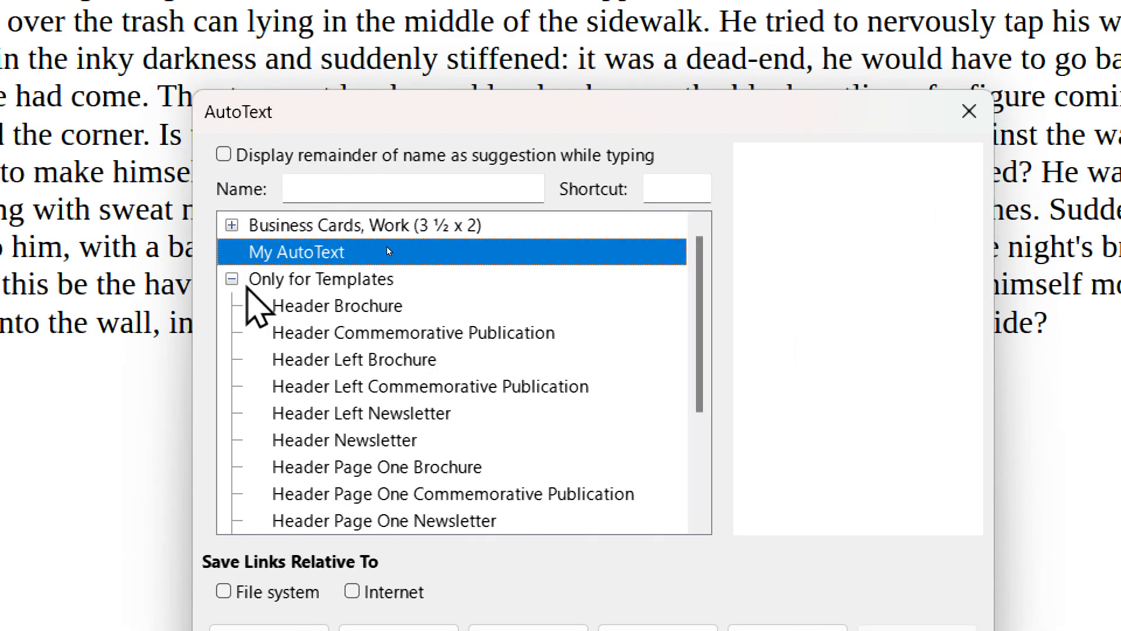
click(314, 317)
click(358, 339)
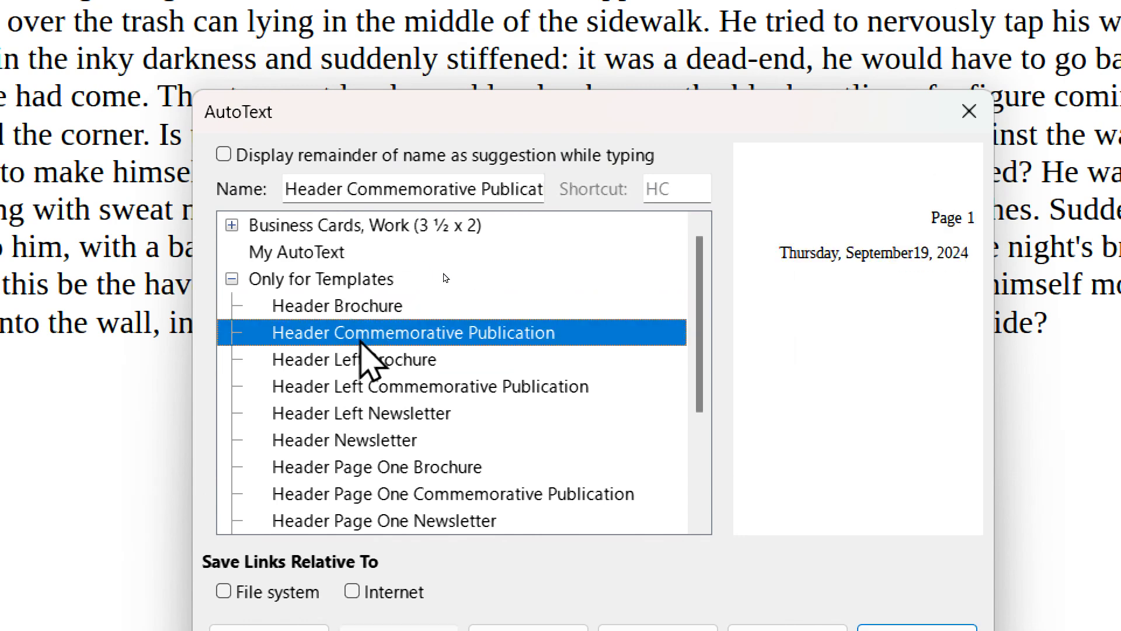
click(363, 411)
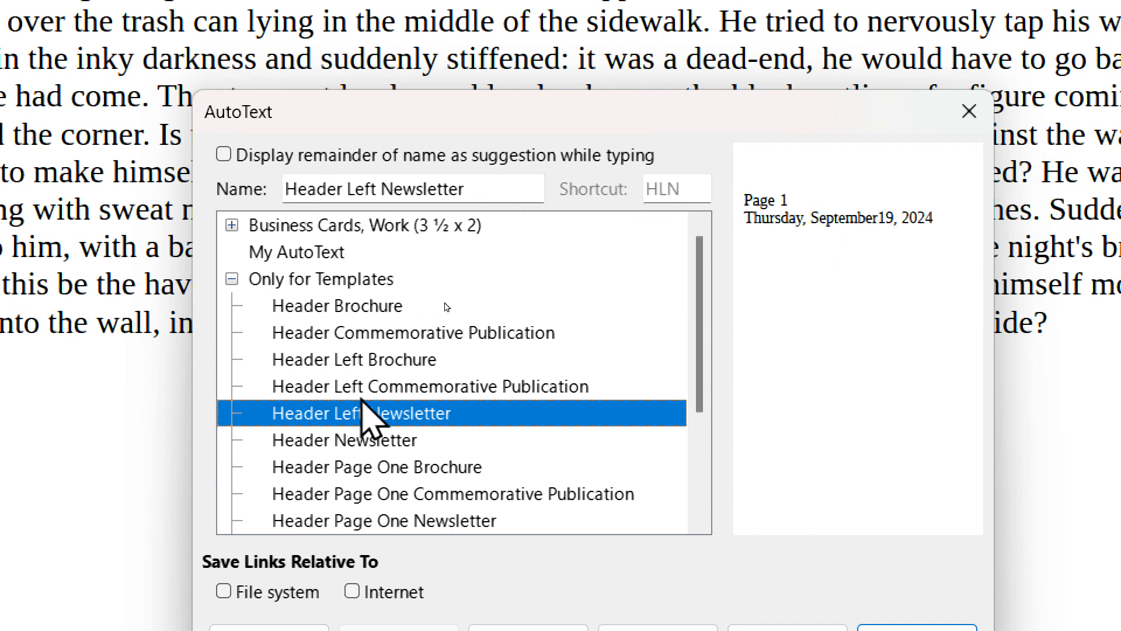
click(388, 446)
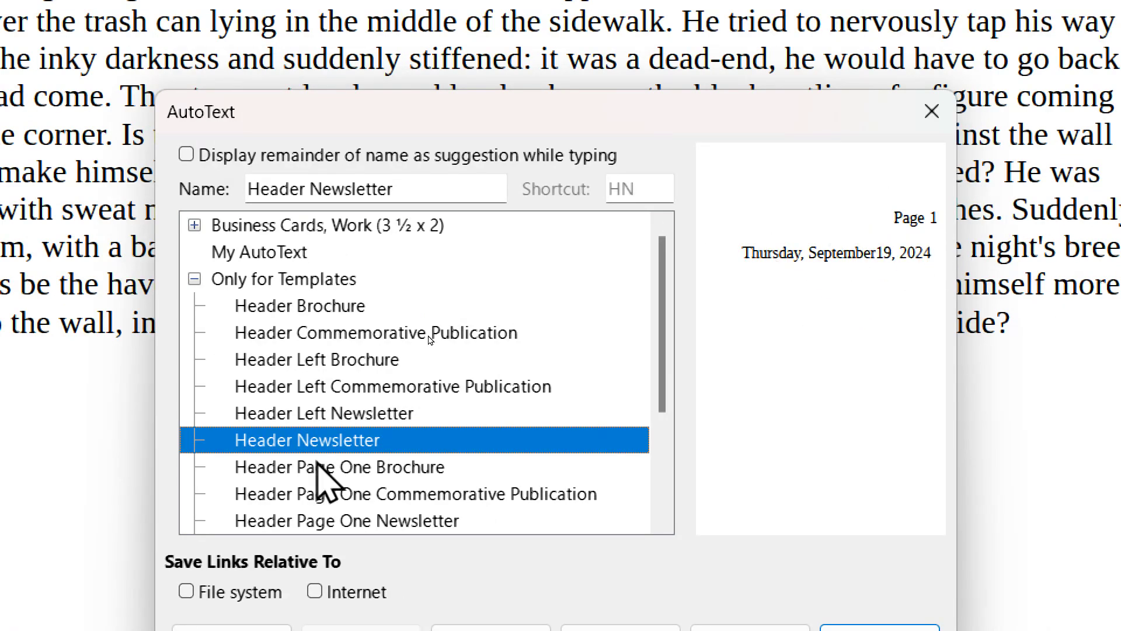
click(340, 471)
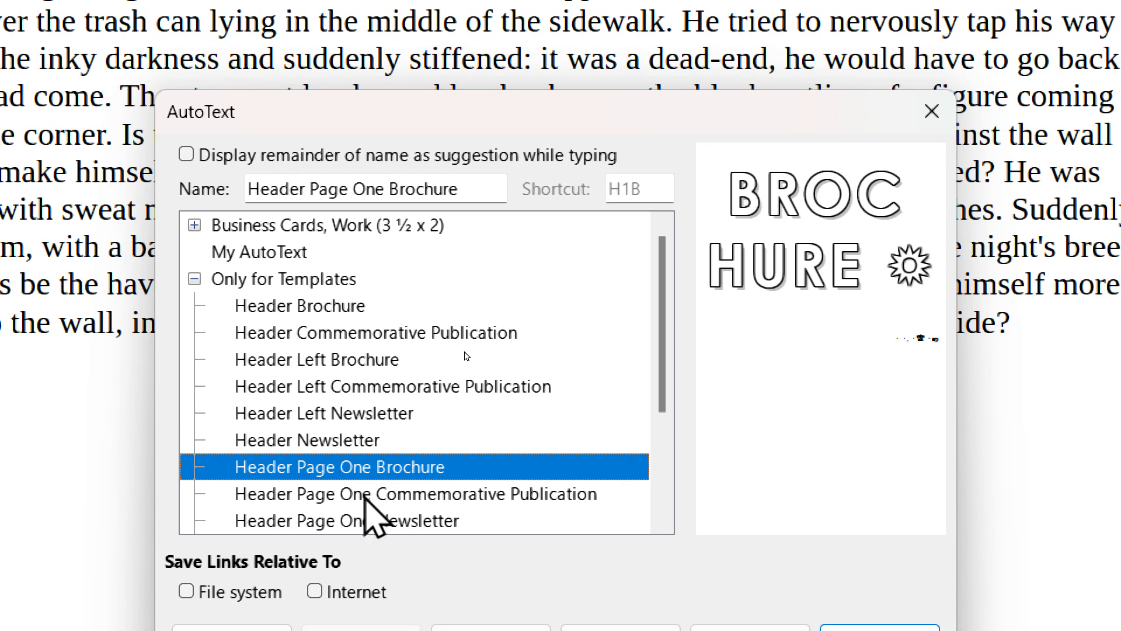
click(365, 494)
click(397, 520)
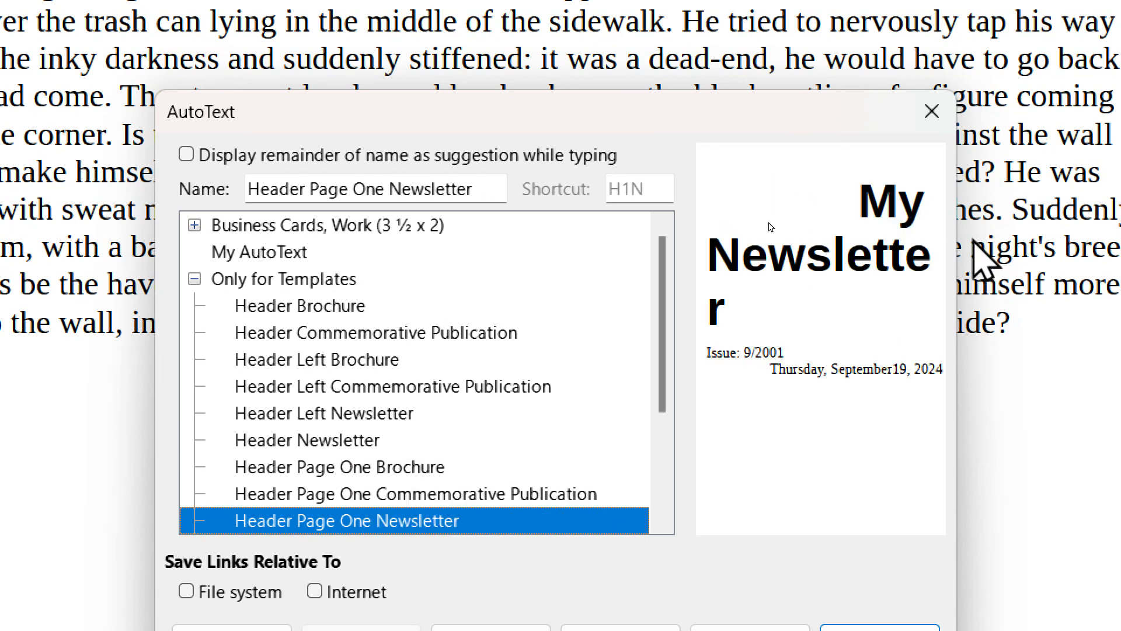
Preview the Header Right entries and the Minutes: Agenda Evaluation and Minutes: Agenda Outcome entries in AutoText.
scroll(435, 429, down, 1)
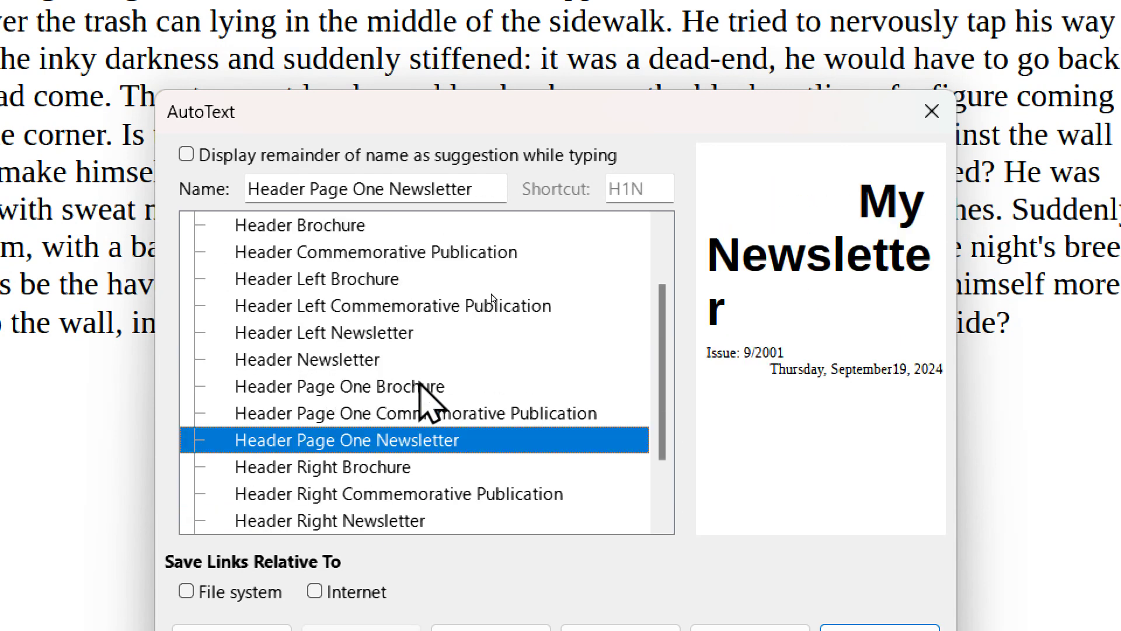
click(404, 474)
click(417, 516)
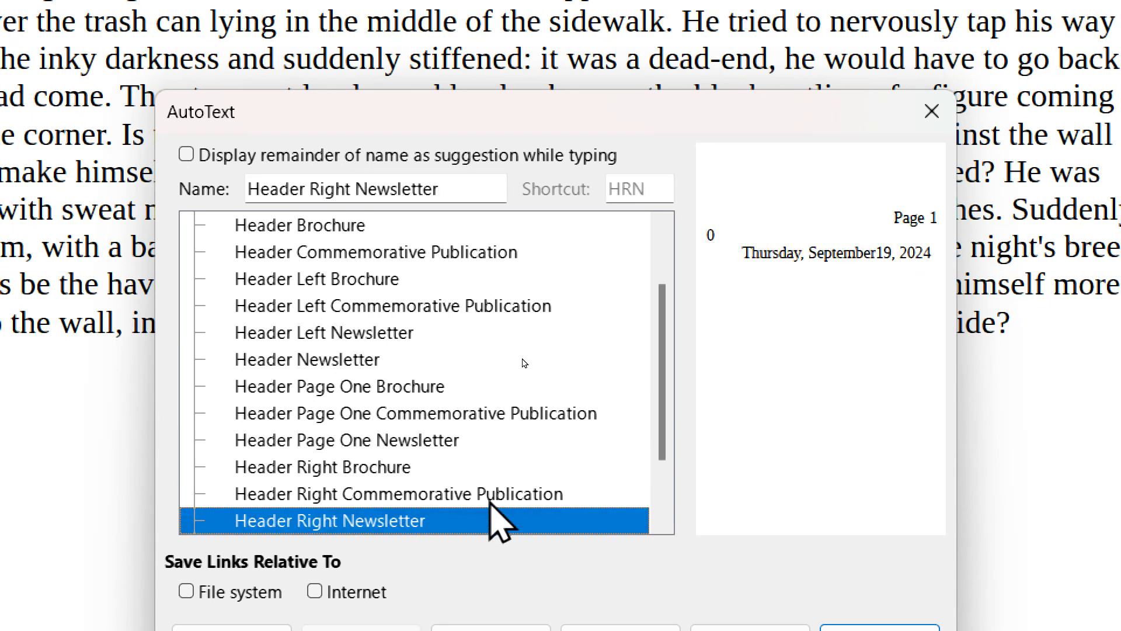
scroll(490, 491, down, 1)
click(418, 476)
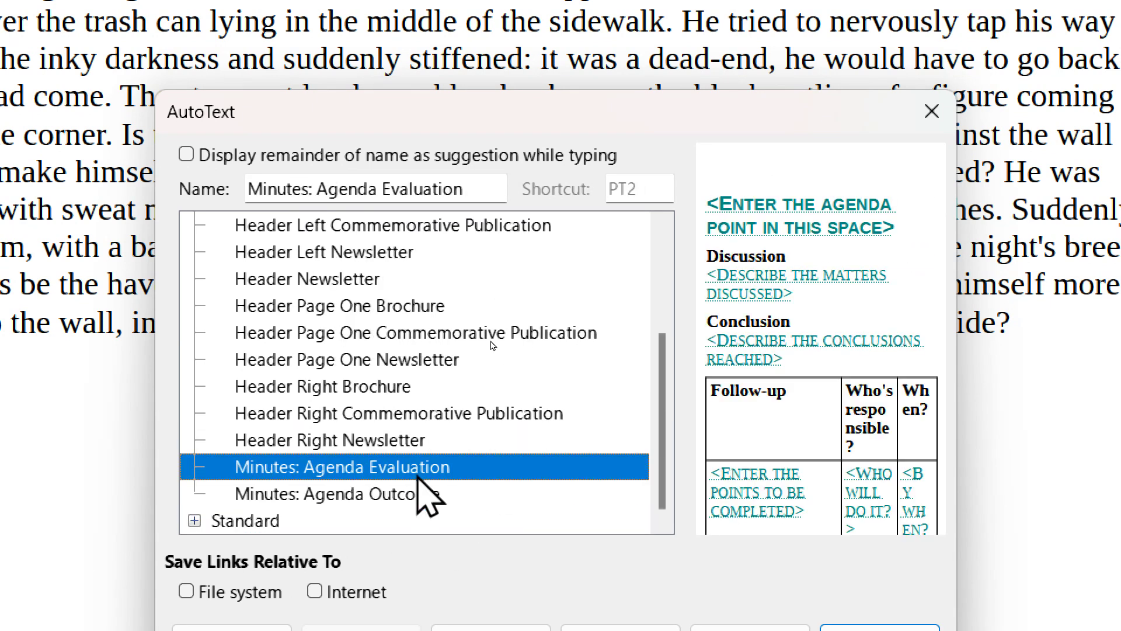
click(425, 485)
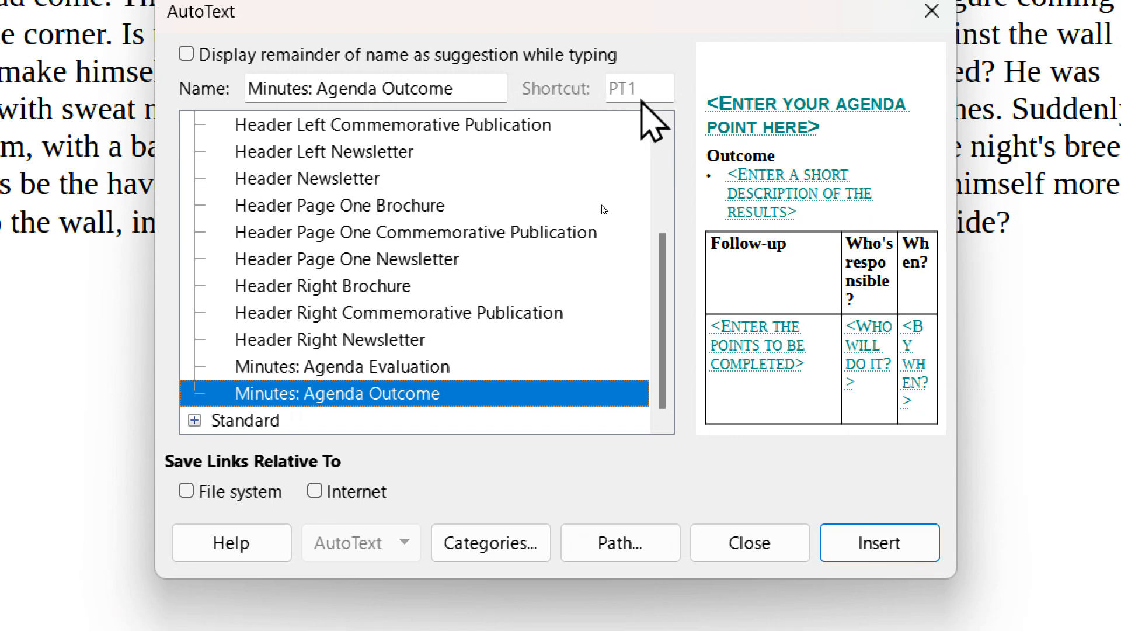
Compare the shortcuts of Minutes: Agenda Evaluation, Header Page One Commemorative Publication and Minutes: Agenda Outcome, and close AutoText.
click(404, 366)
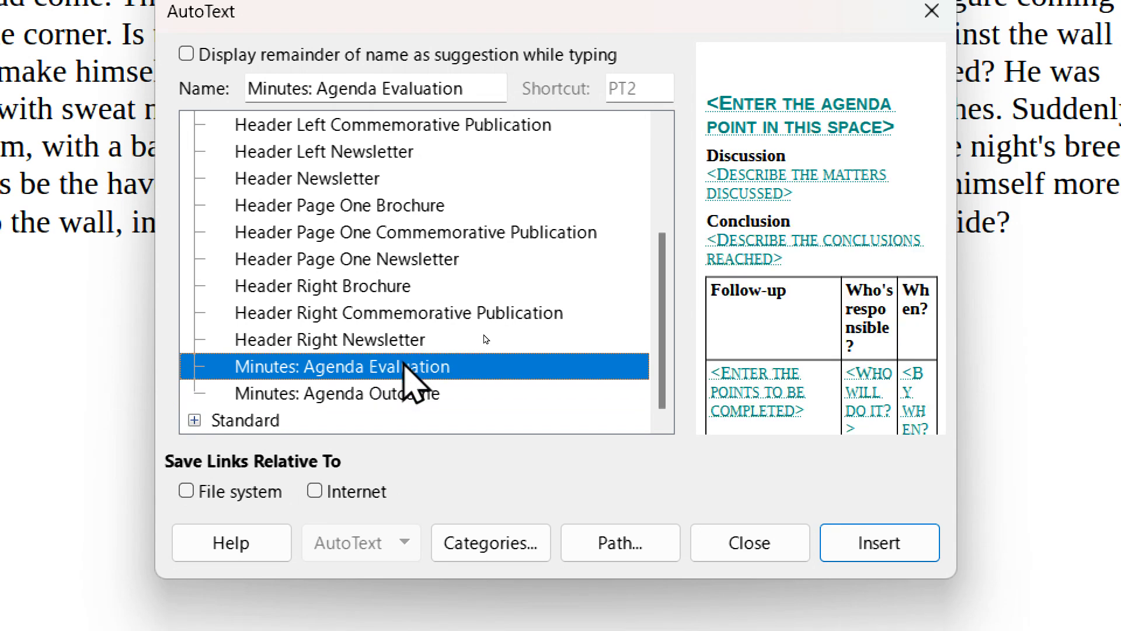
click(454, 232)
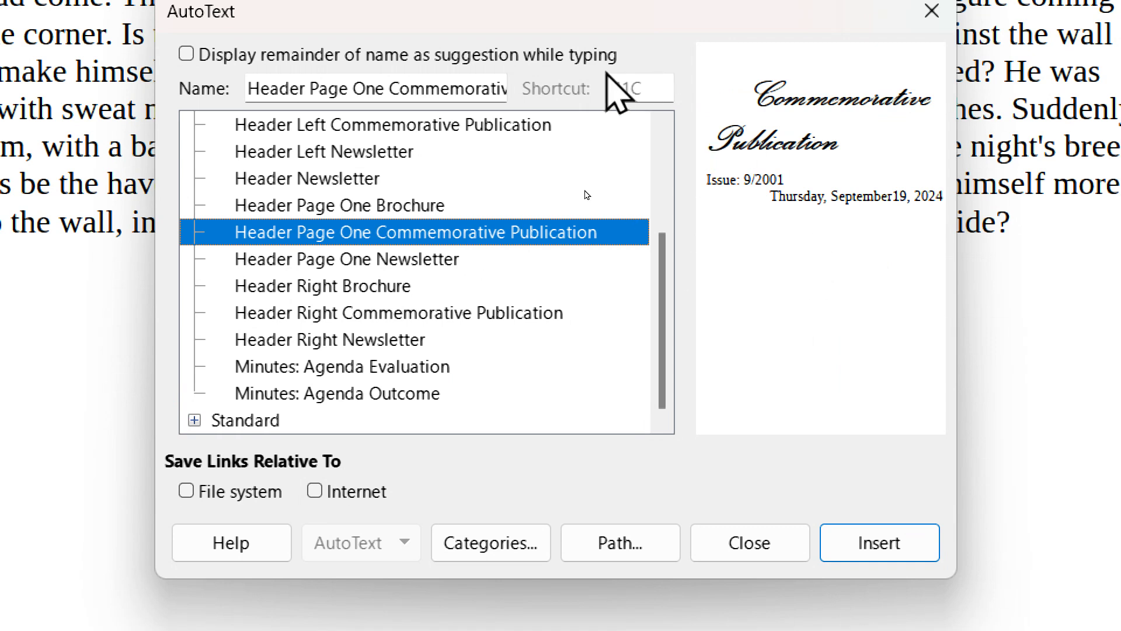
click(407, 396)
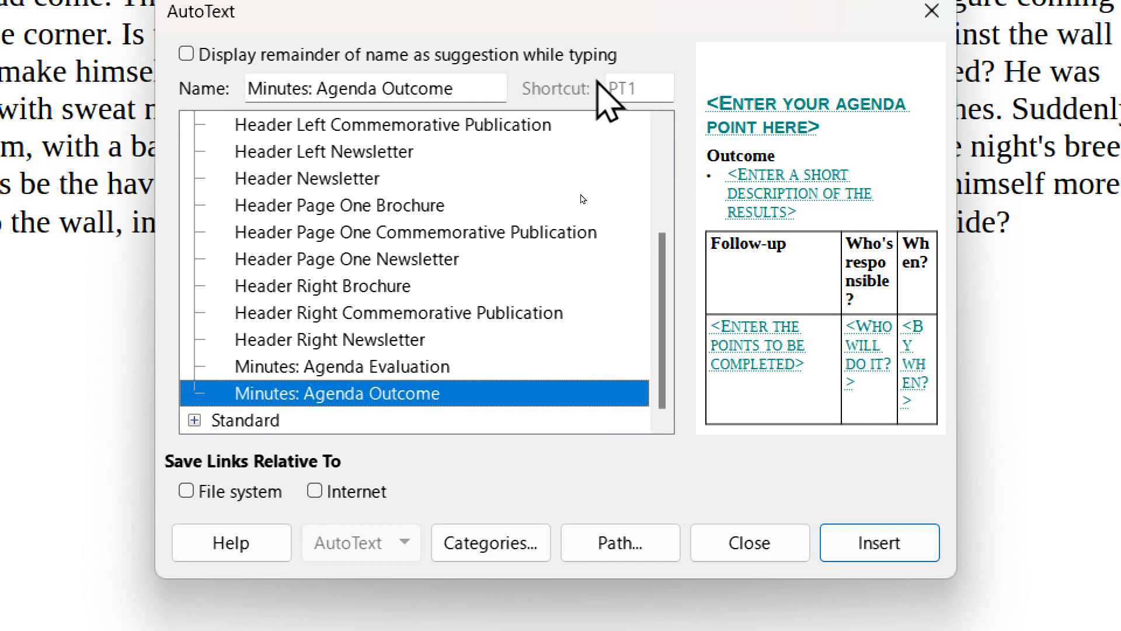
click(932, 10)
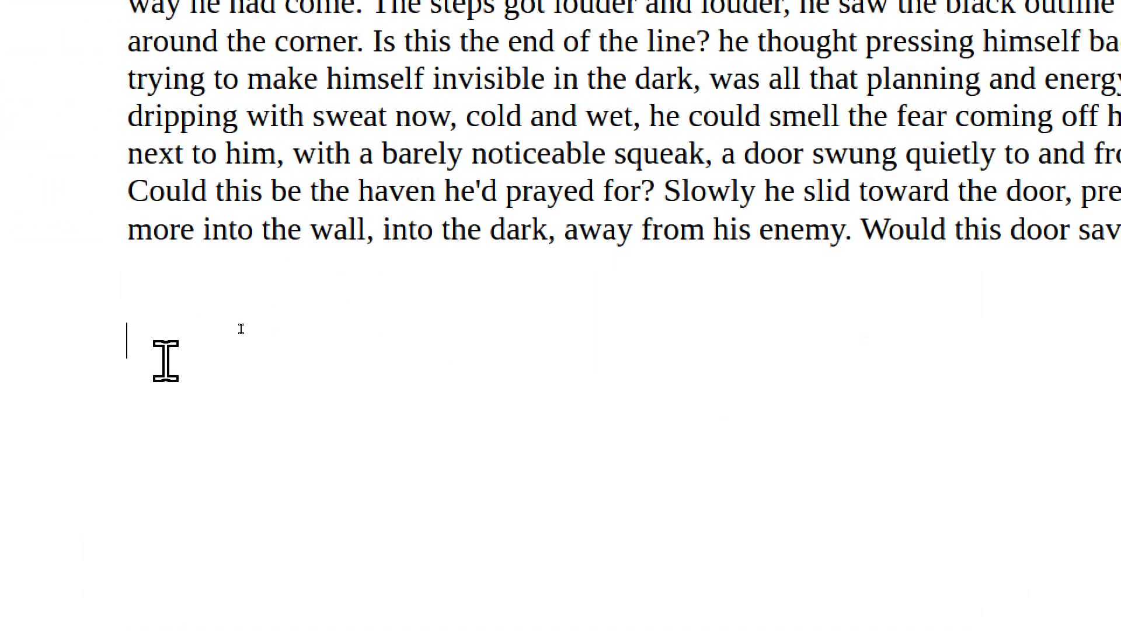
Insert the Minutes: Agenda Outcome AutoText below the passage using its shortcut name pt1.
text(pt)
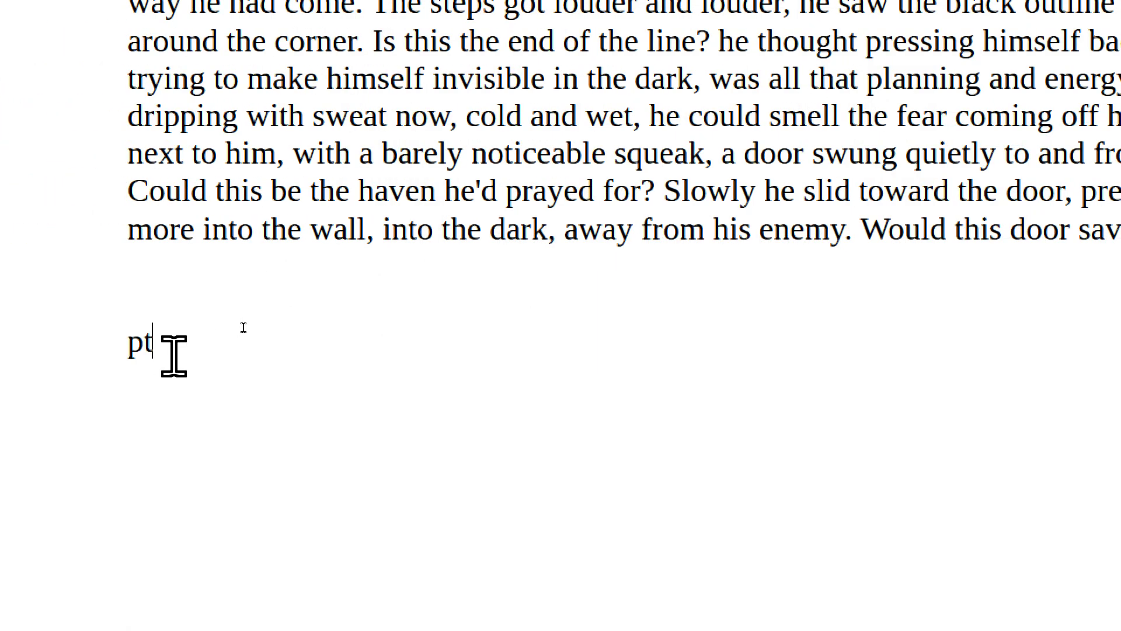
text(1)
key(F3)
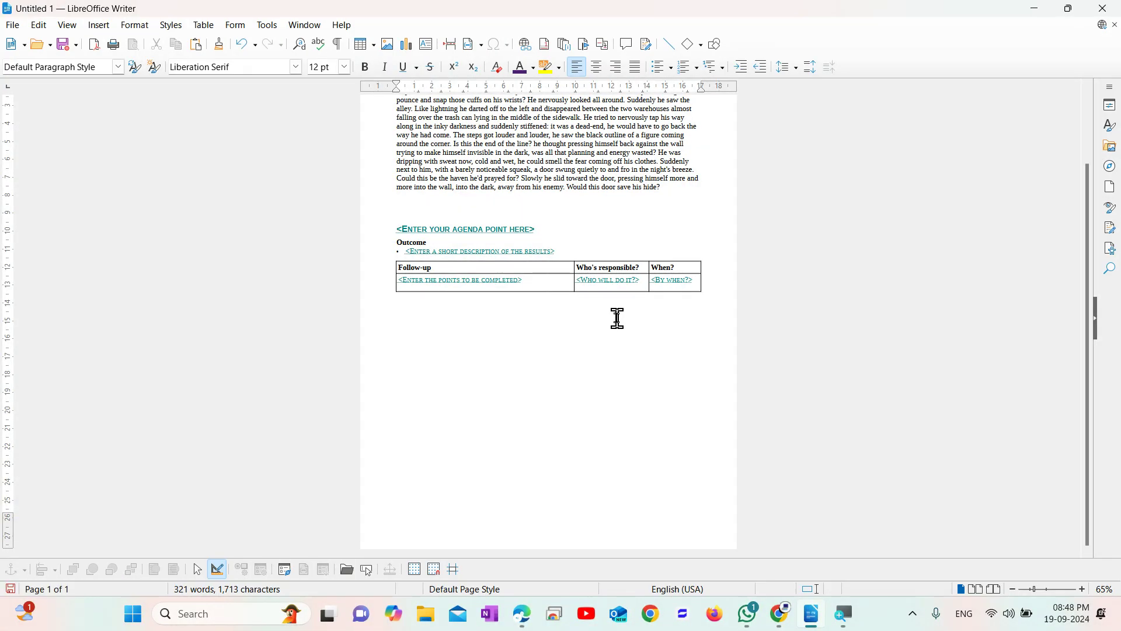
Add the title line "Computer" above the passage, with an empty line between title and text.
click(267, 25)
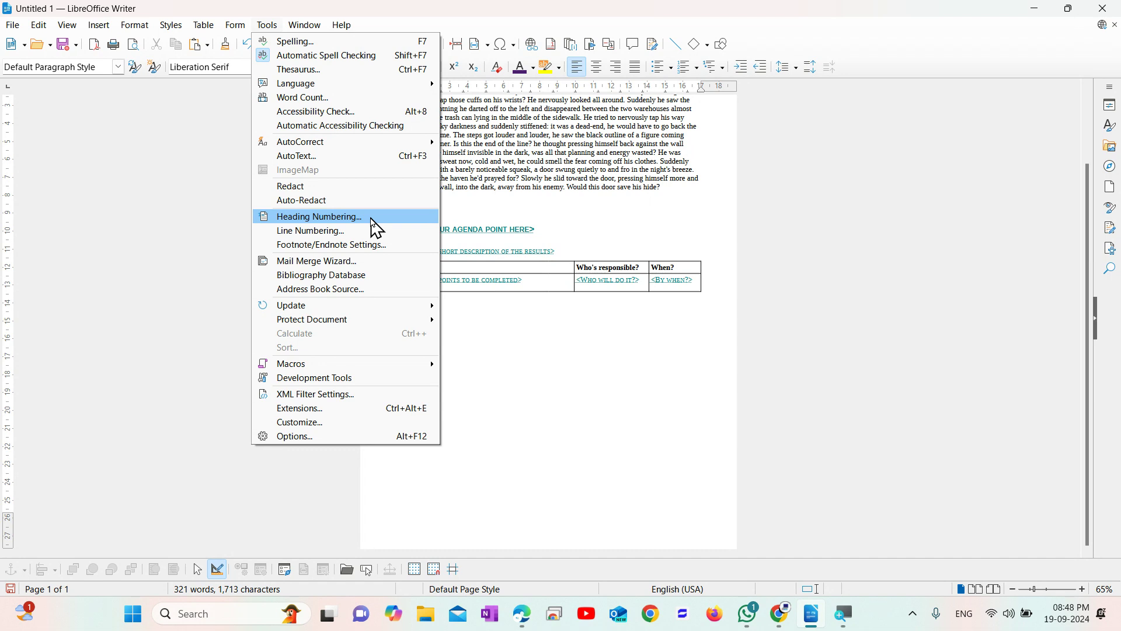
click(521, 222)
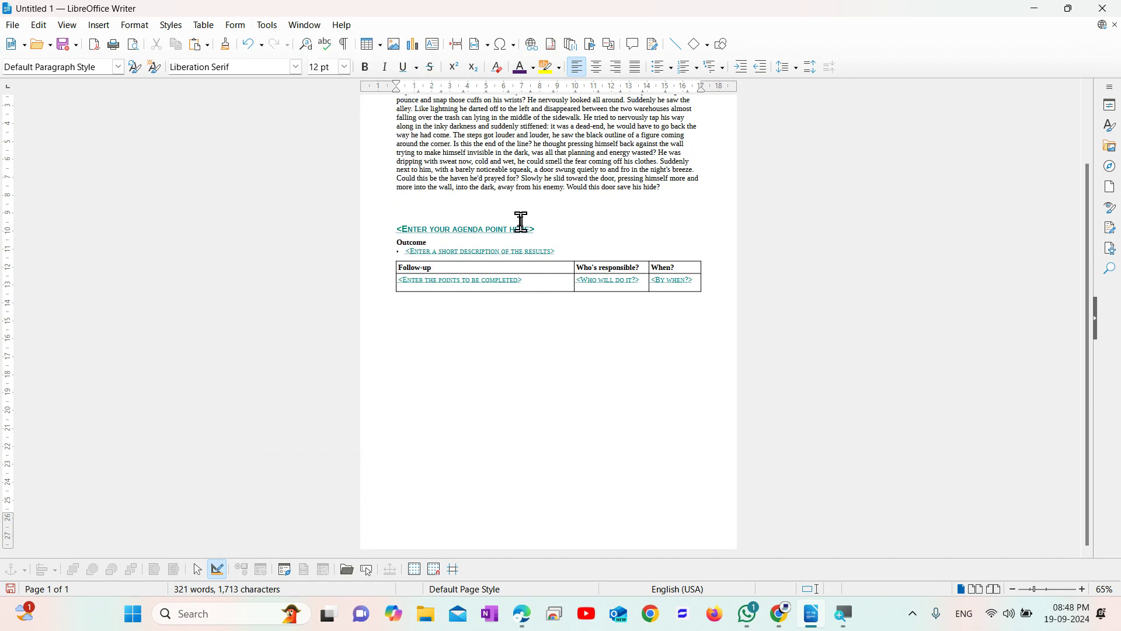
scroll(521, 221, up, 3)
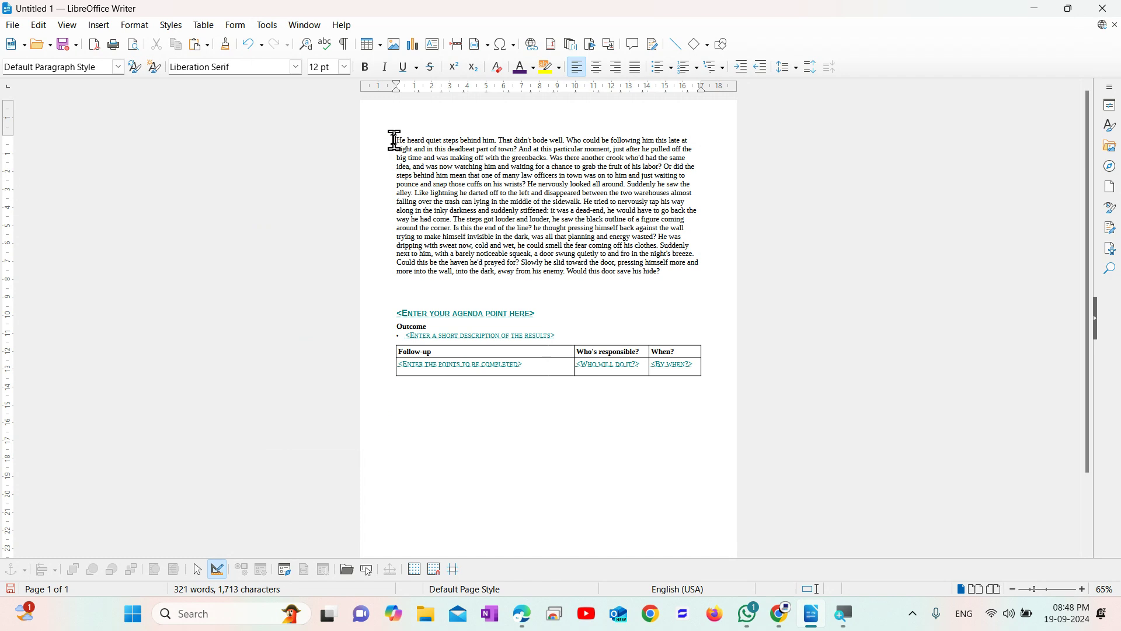
key(Return)
key(Return)
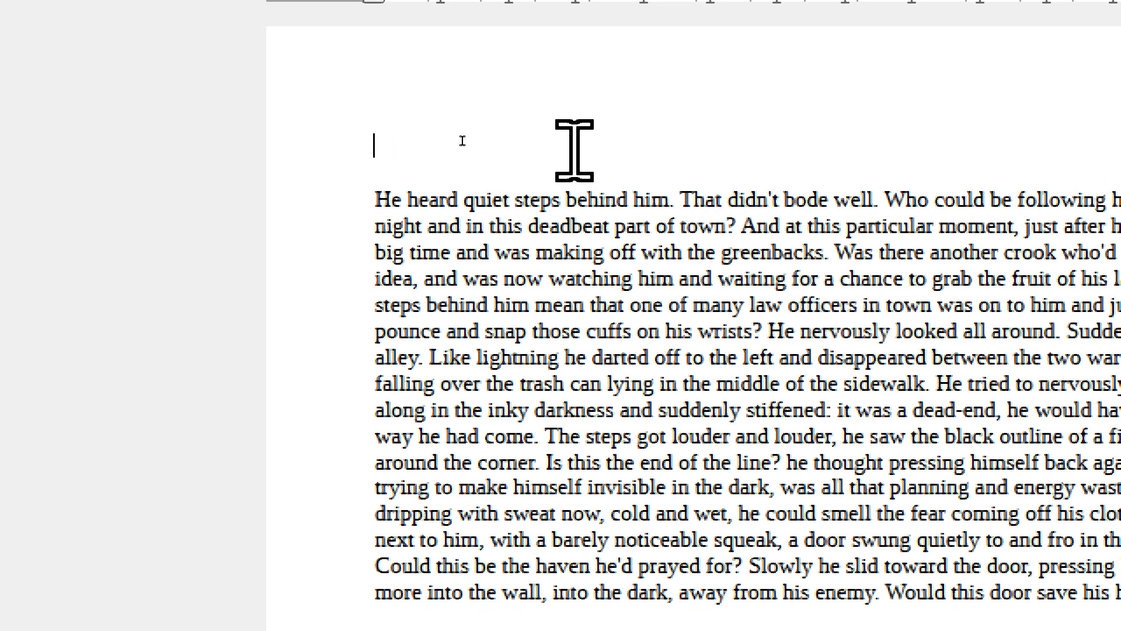
text(Compuer)
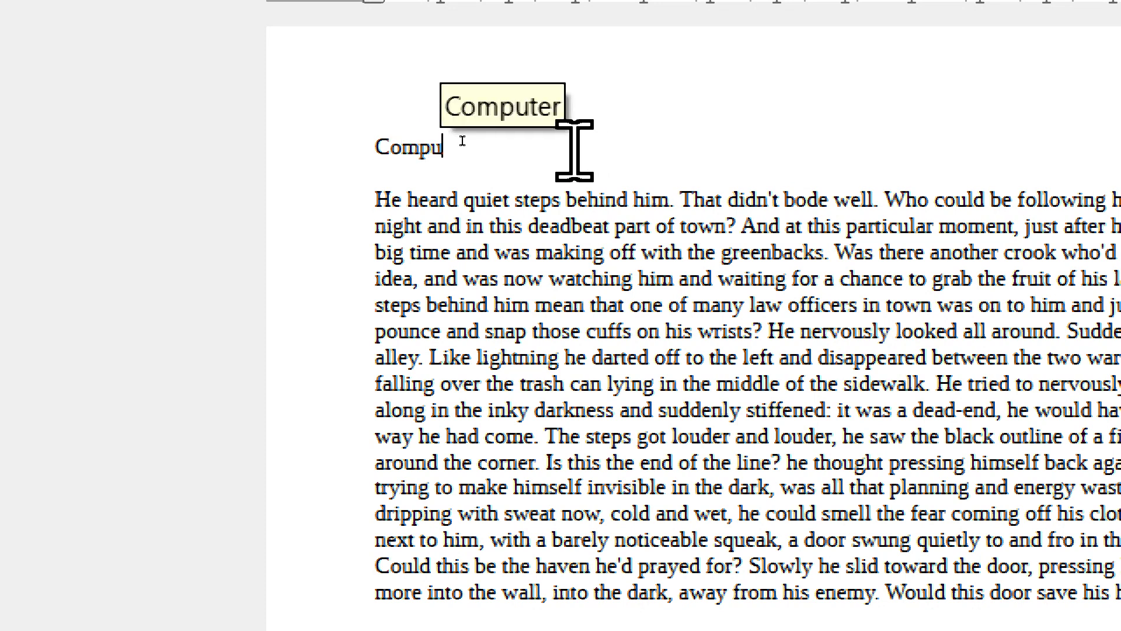
key(BackSpace)
text(ter)
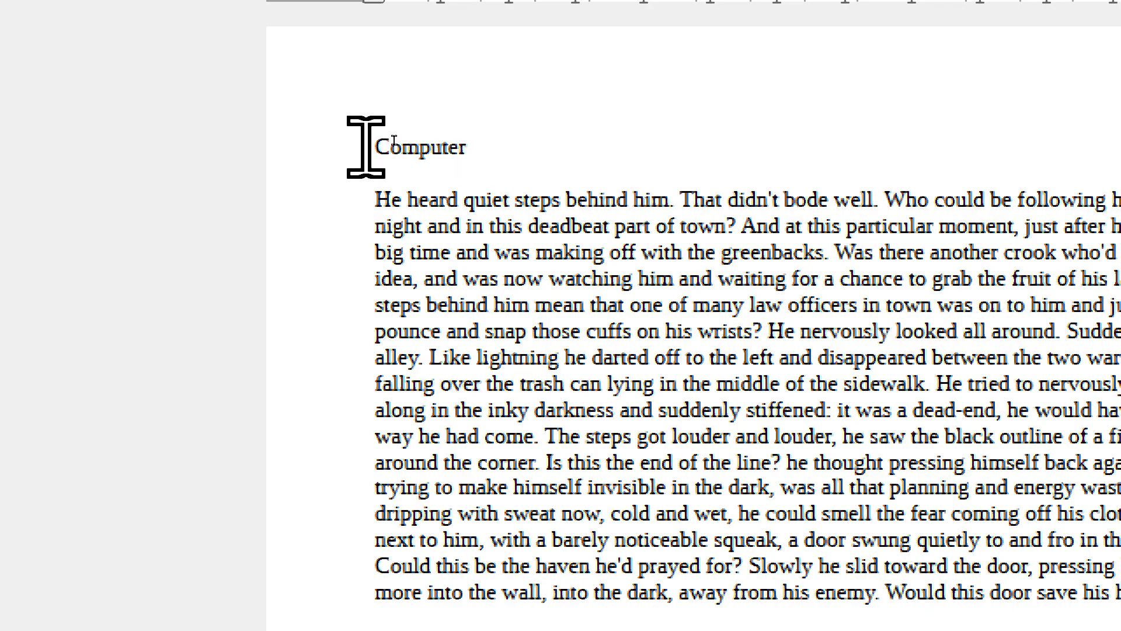
Apply the Heading 1 style to the title "Computer".
double_click(422, 146)
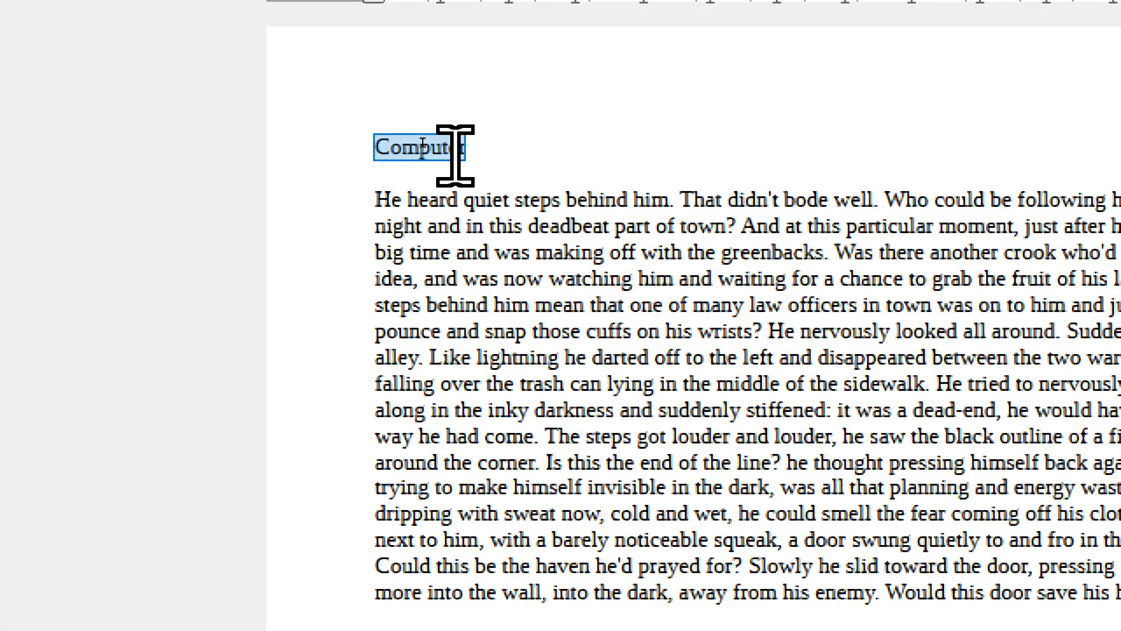
key(ctrl+1)
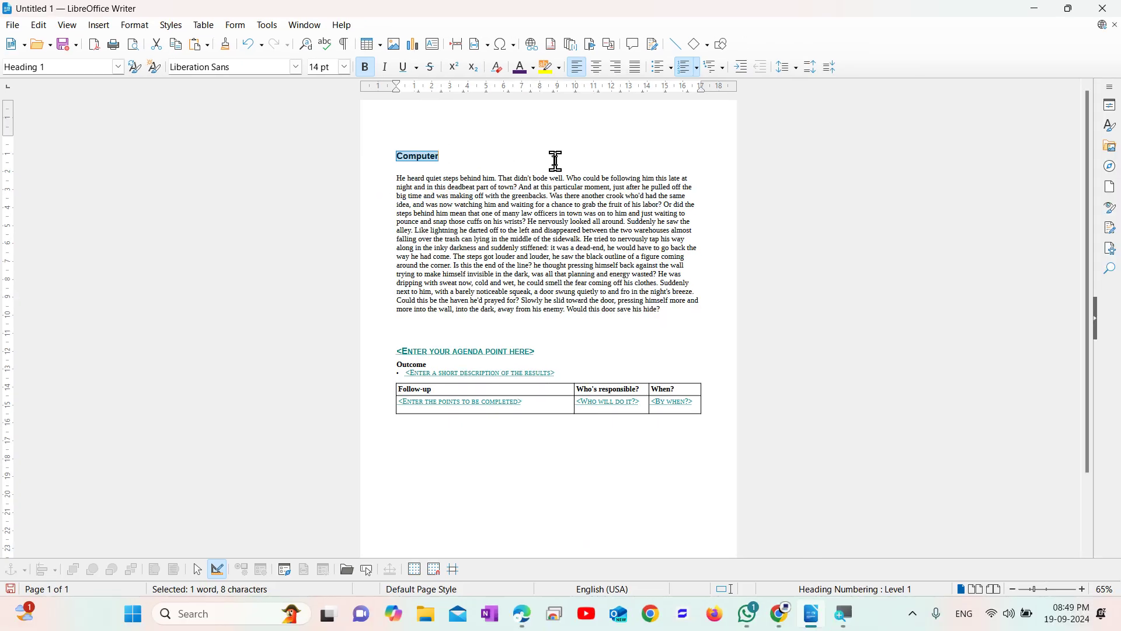
click(555, 161)
scroll(527, 163, up, 5)
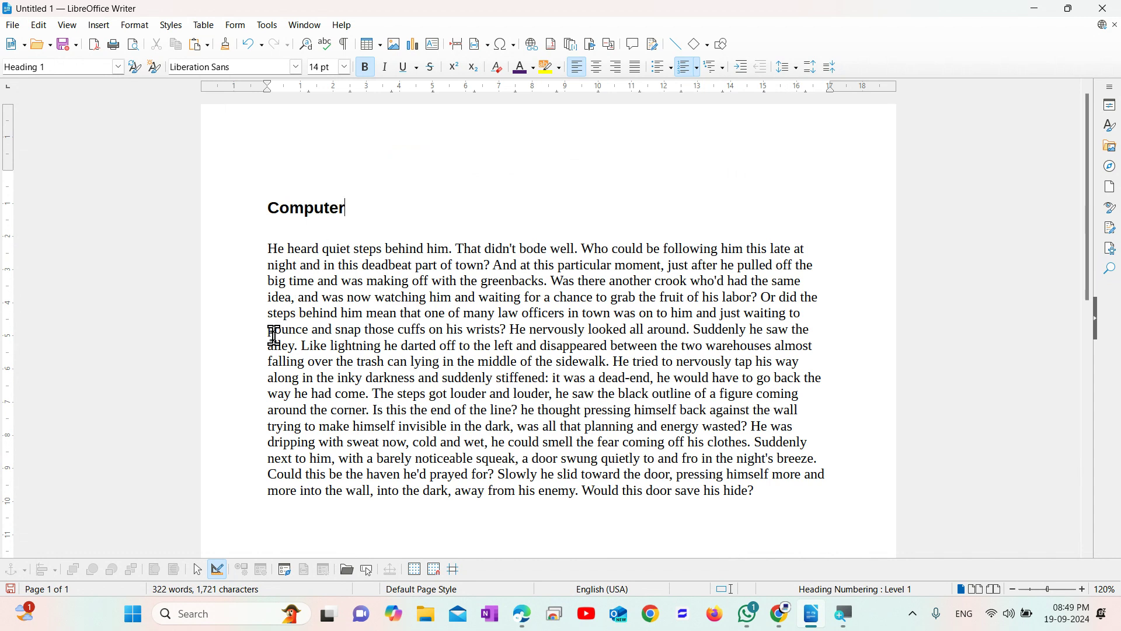
Split the passage after "Suddenly he saw the alley." and add the title line "Mouse" above the second part.
click(299, 346)
key(Return)
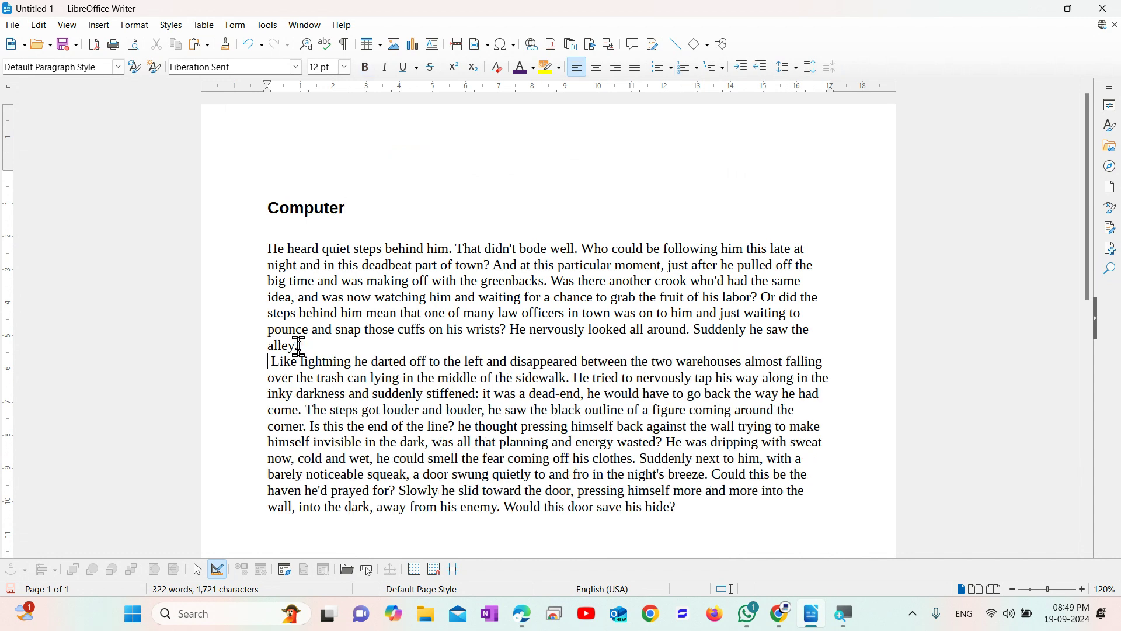
text(4)
key(BackSpace)
key(Return)
key(Return)
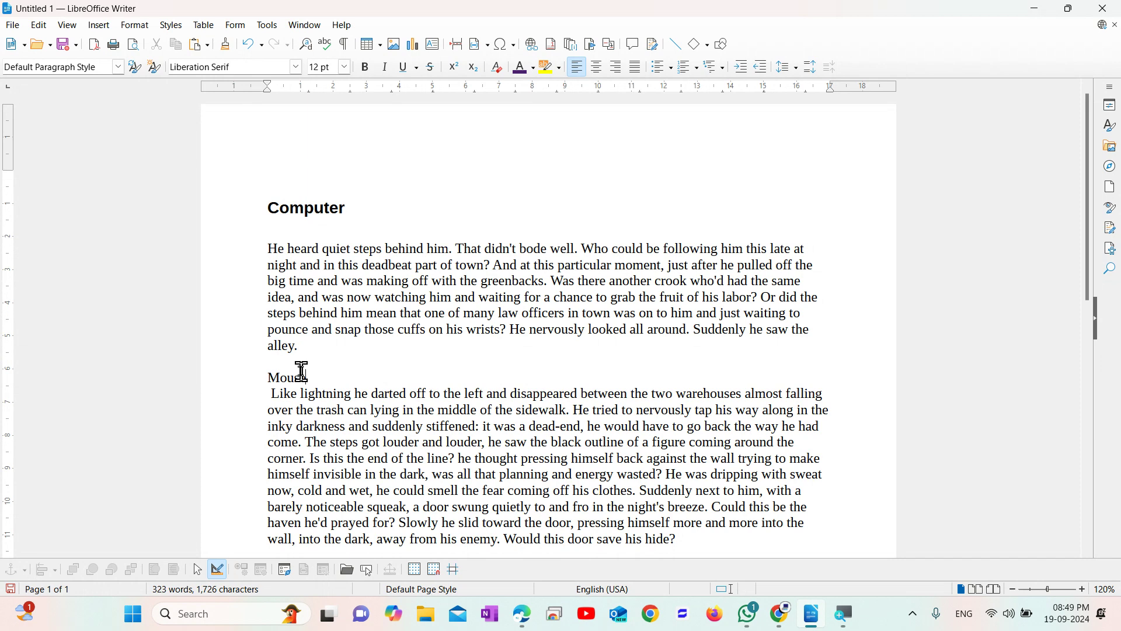
Apply the Heading 1 style to the title "Mouse".
drag(267, 378, 306, 380)
key(ctrl+1)
click(375, 353)
ctrl+scroll(375, 352, down, 3)
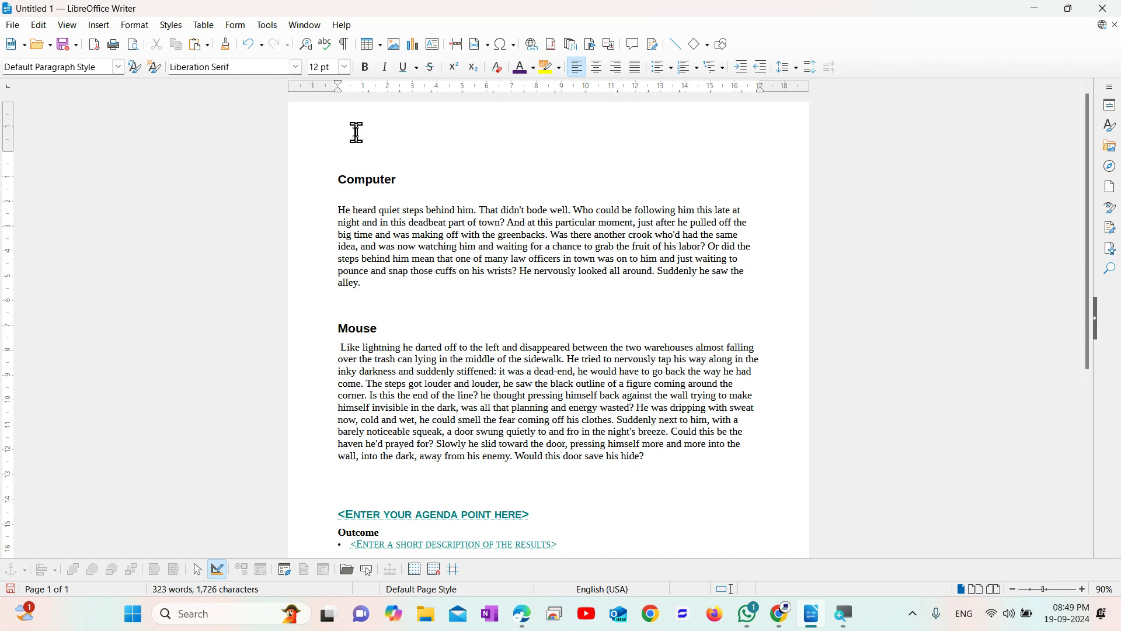
Configure Heading Numbering for level 1 with the 1, 2, 3, ... number format, starting at 1.
click(272, 26)
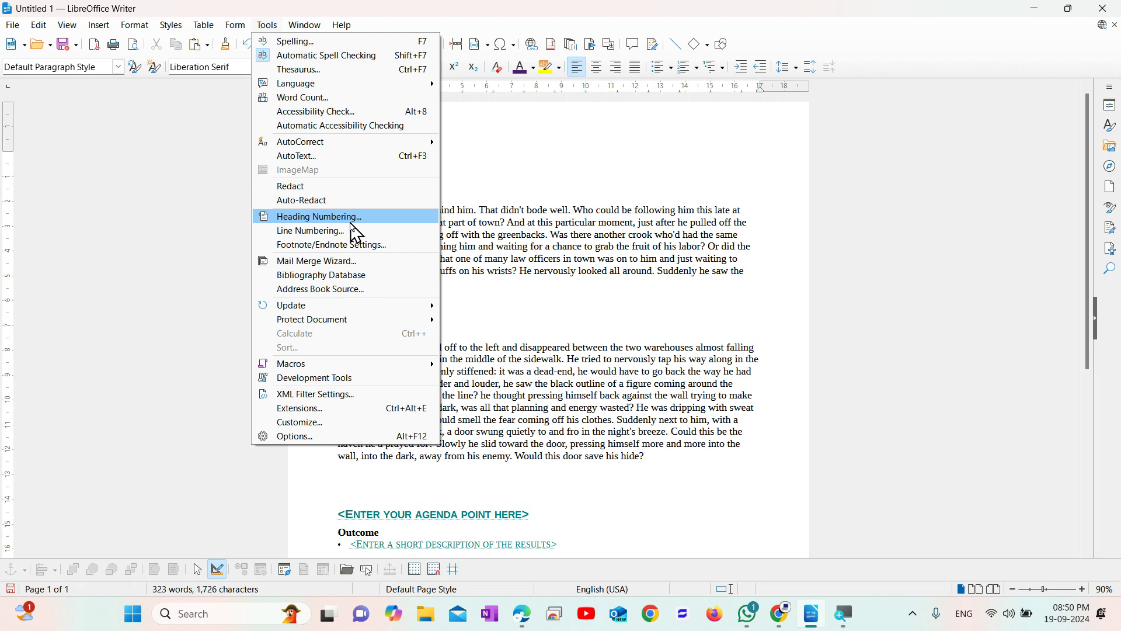
click(354, 221)
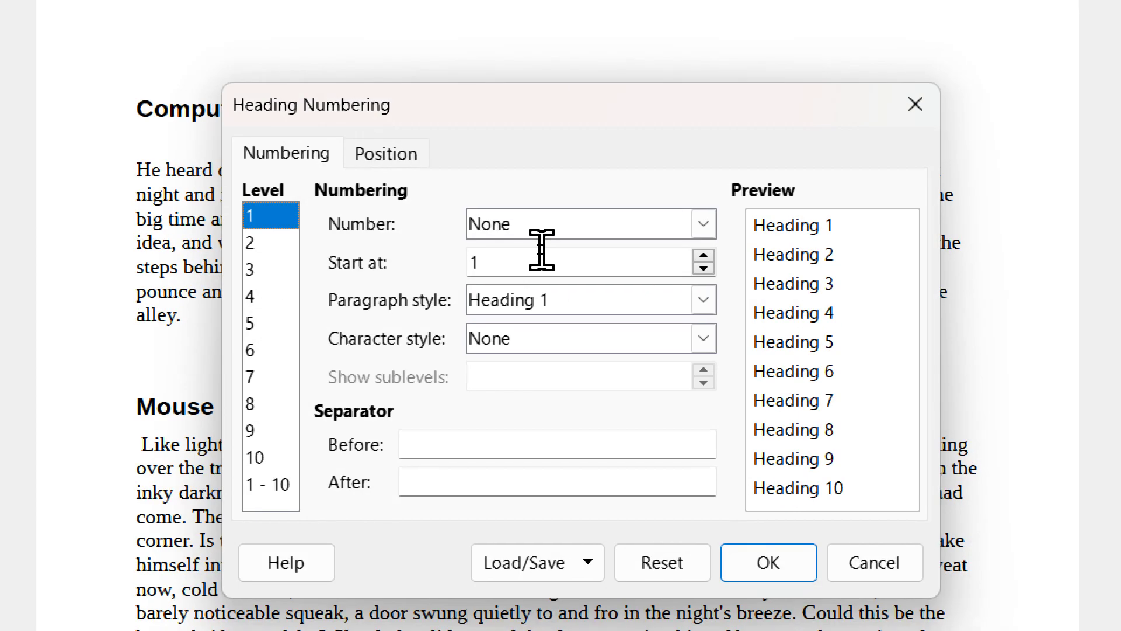
click(514, 225)
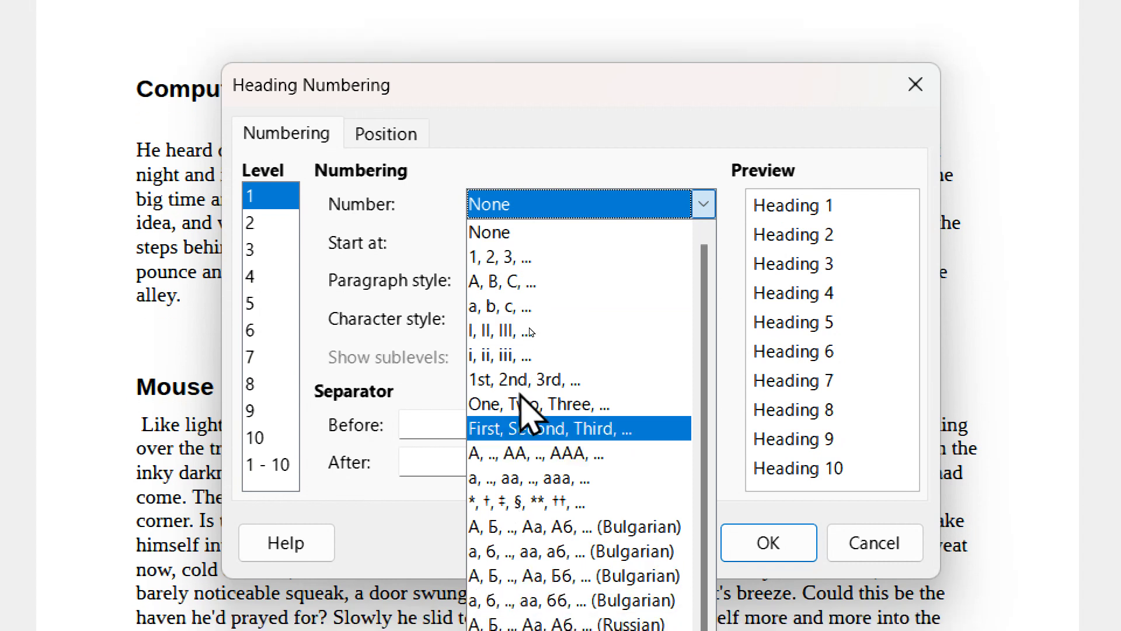
click(527, 252)
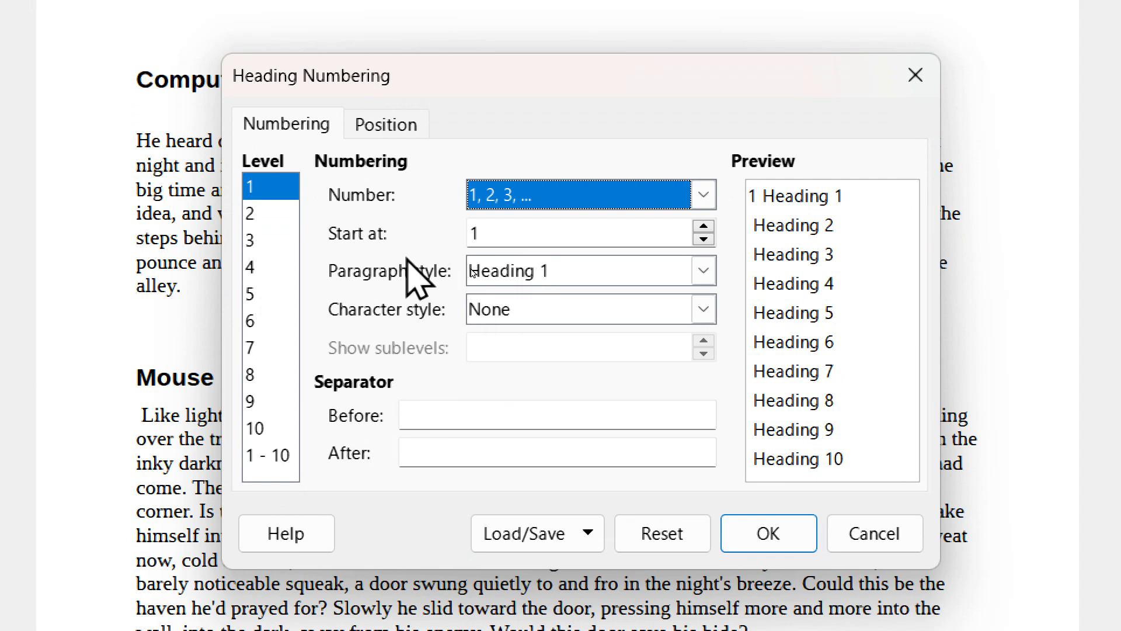
click(497, 227)
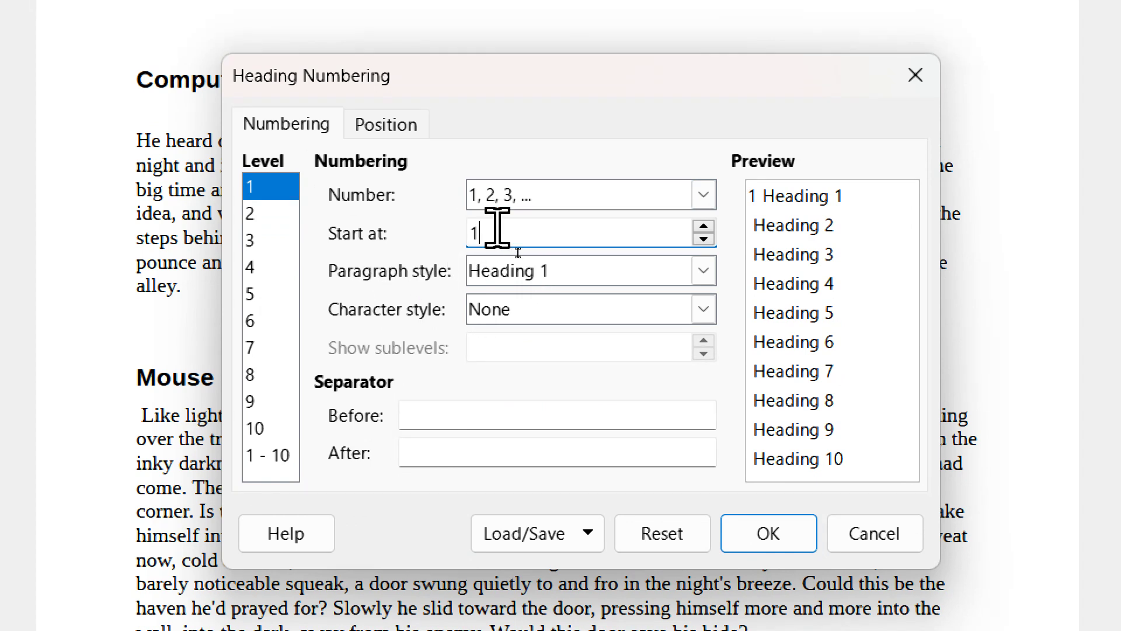
text(1)
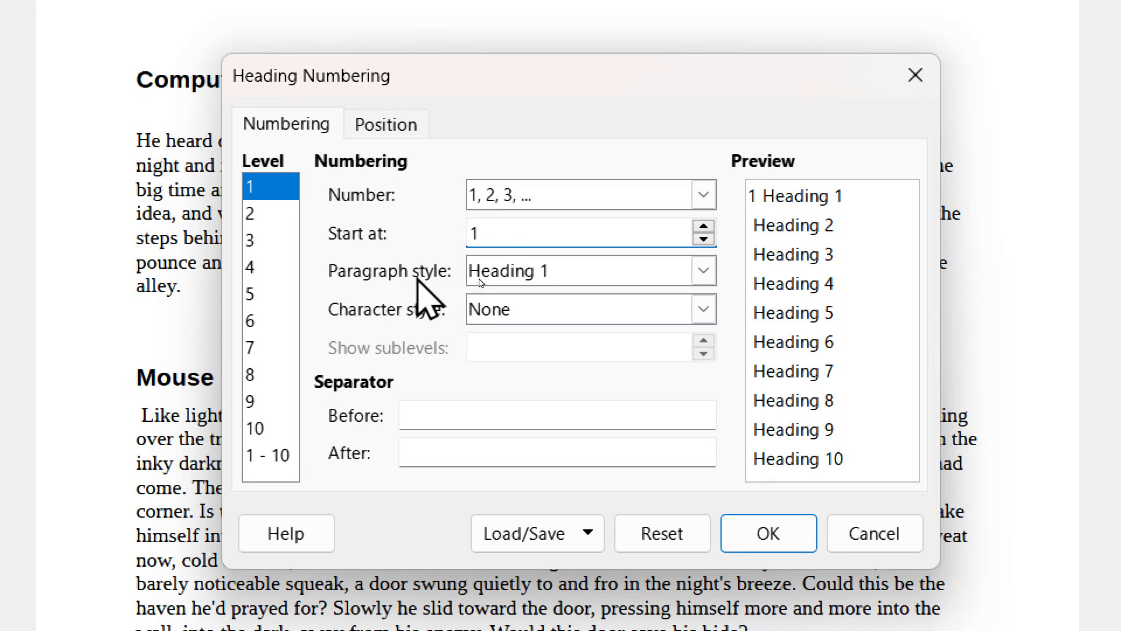
Keep Heading 1 as the level 1 paragraph style and None as its character style, and apply the heading numbering.
click(557, 271)
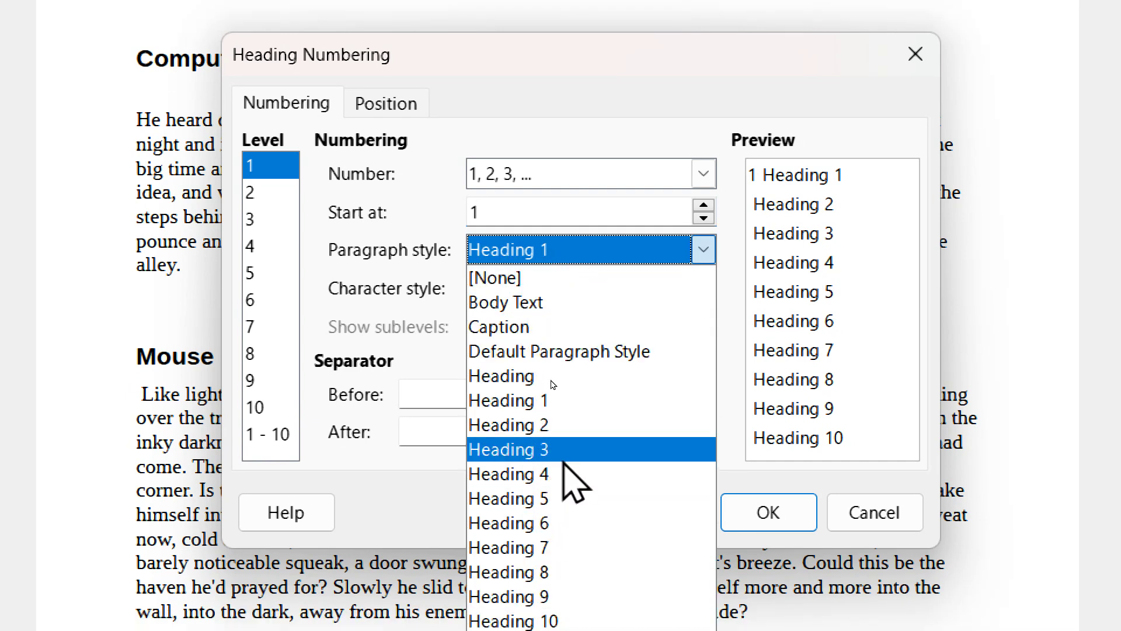
click(573, 401)
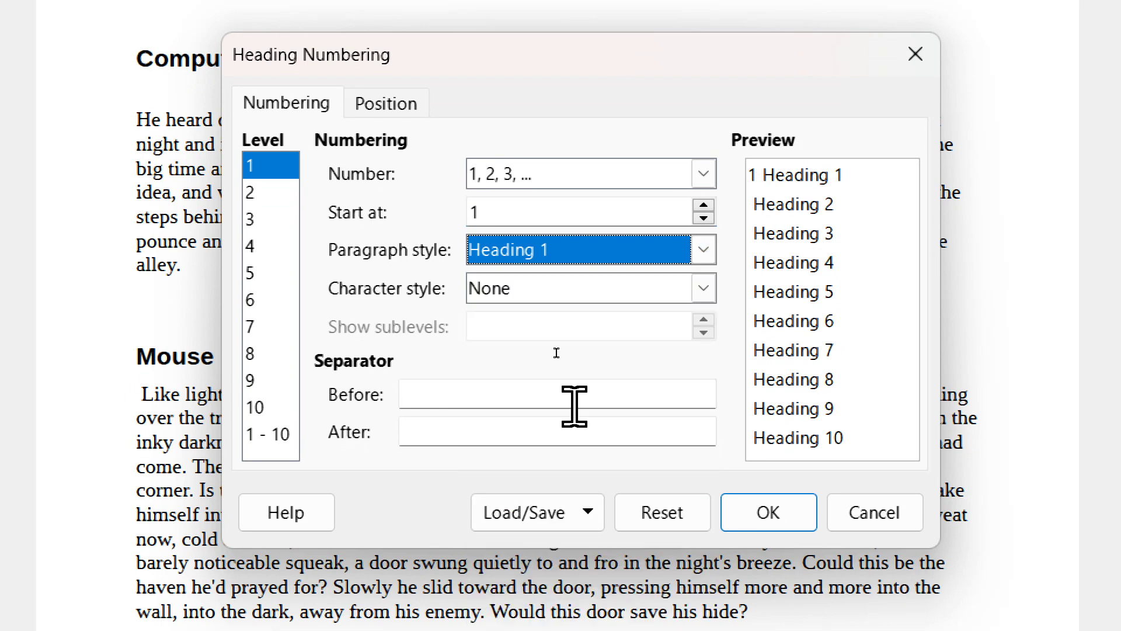
click(626, 295)
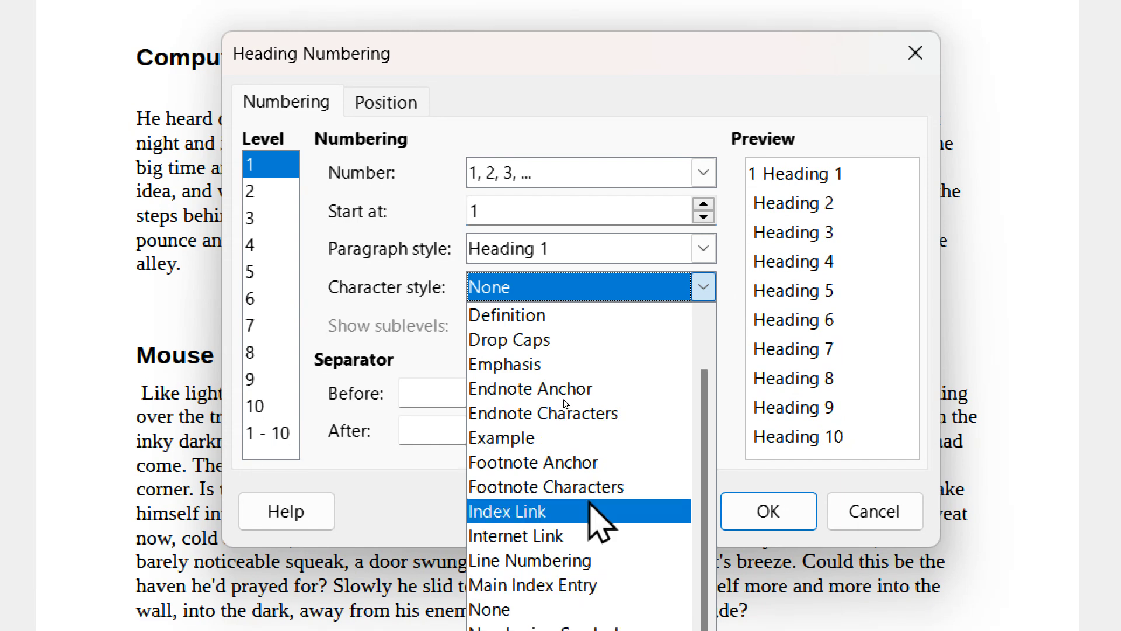
click(277, 280)
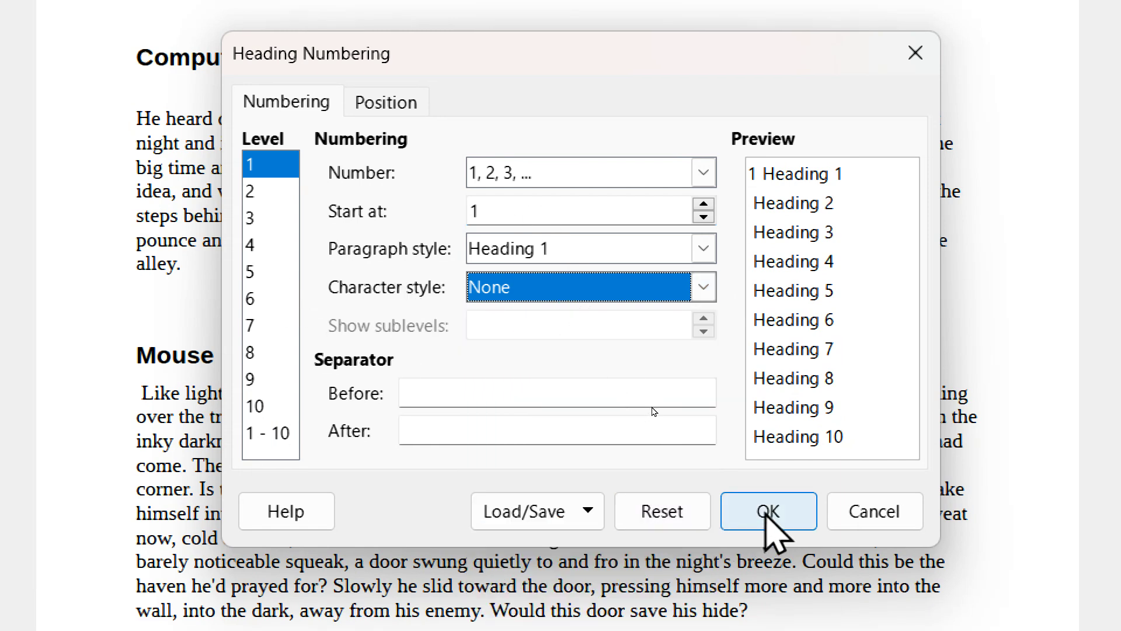
click(765, 513)
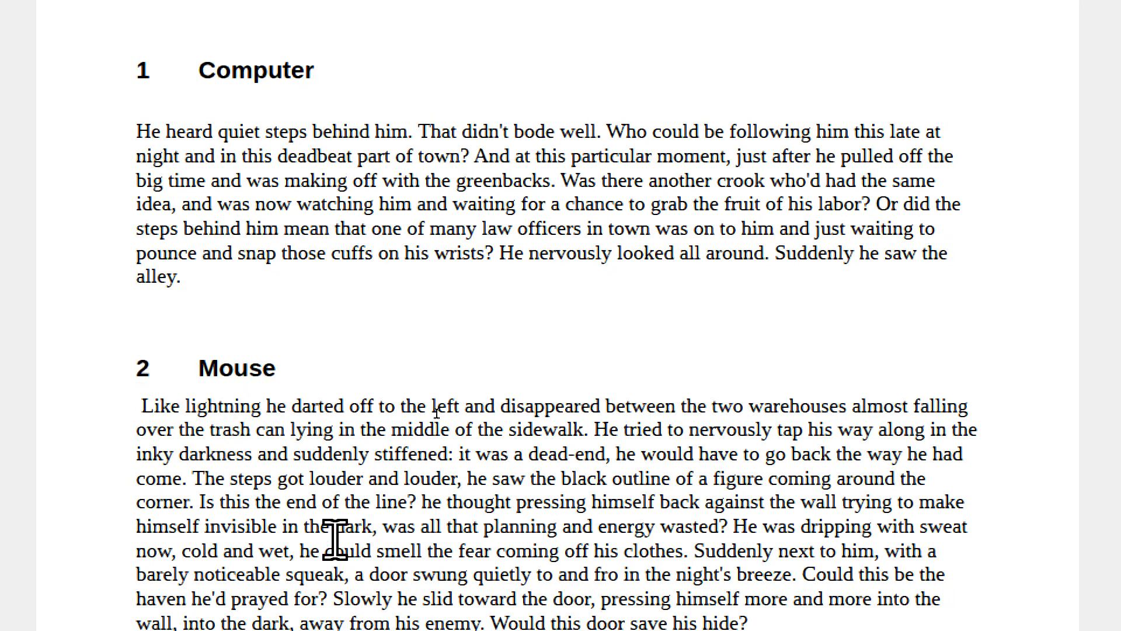
Remove the numbering from the level 1 headings by setting their number format to None.
scroll(336, 536, down, 5)
scroll(336, 538, up, 1)
scroll(335, 538, down, 1)
scroll(334, 538, down, 3)
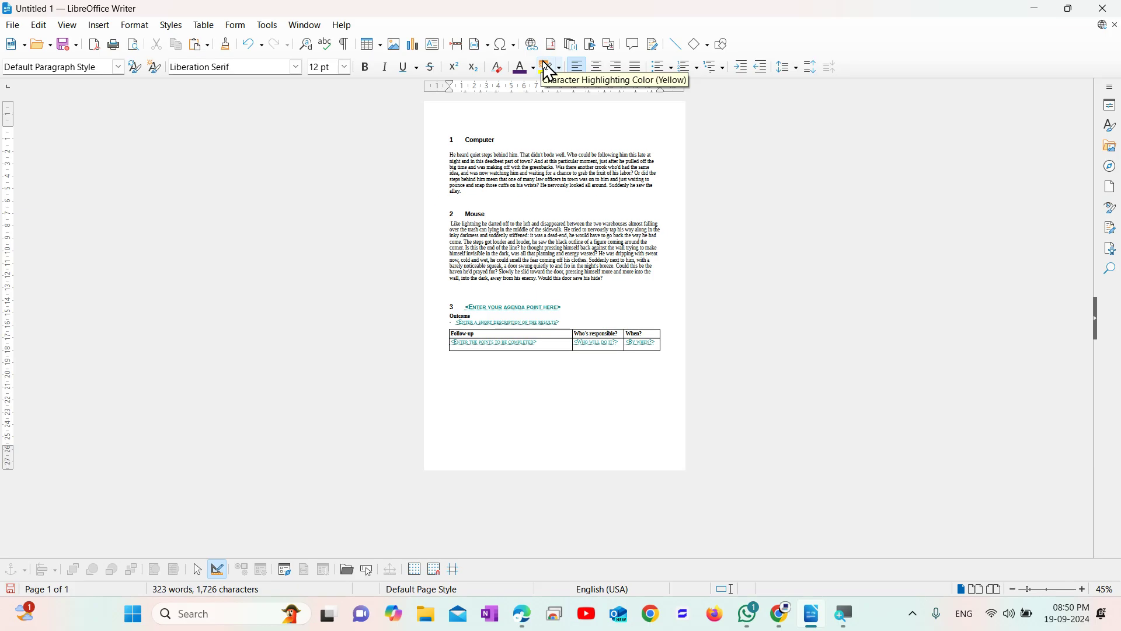
scroll(520, 188, up, 4)
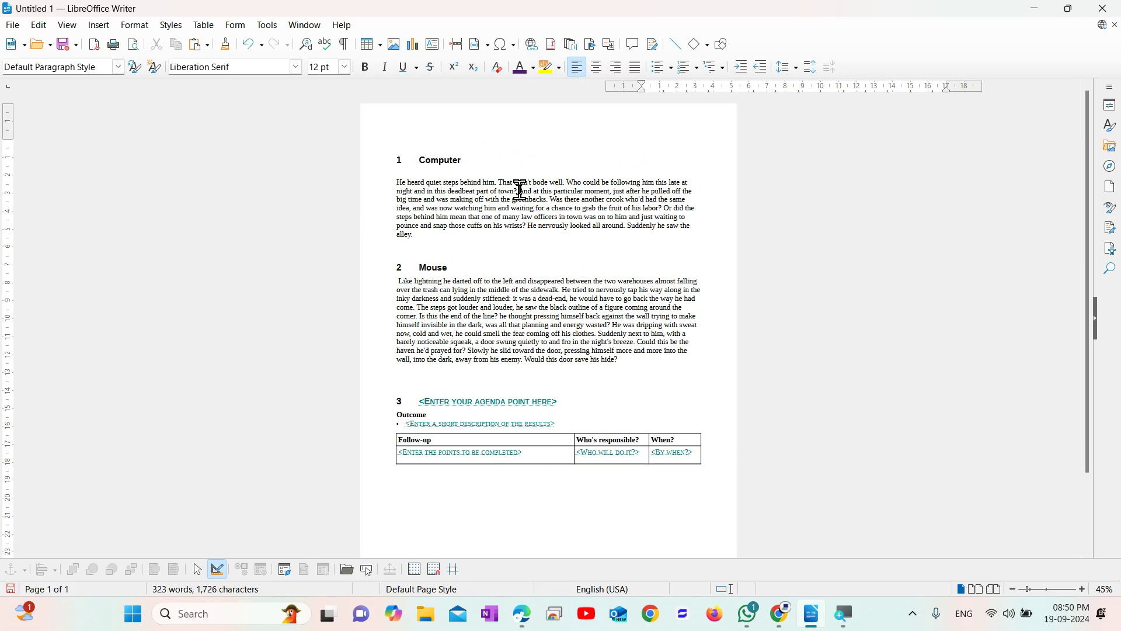
click(268, 26)
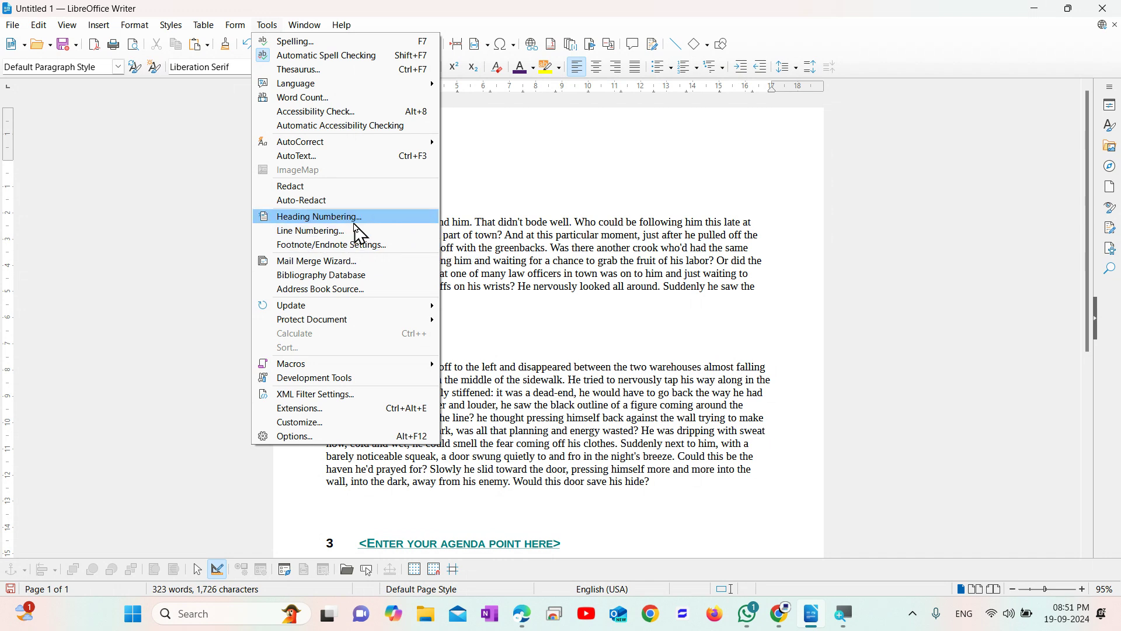
click(377, 219)
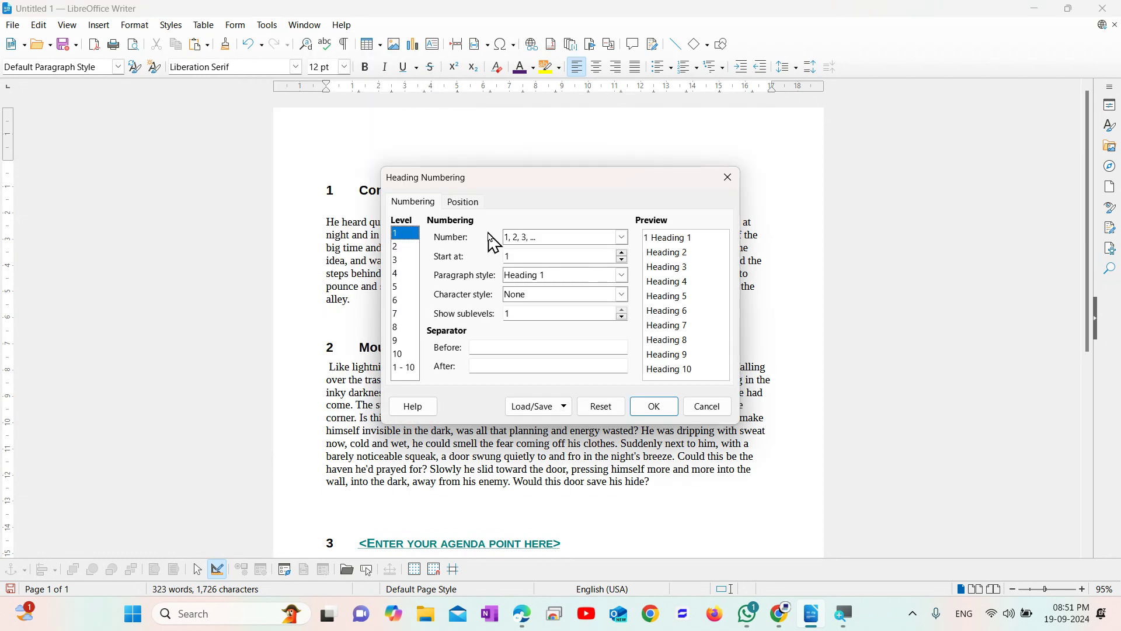
click(524, 238)
click(530, 252)
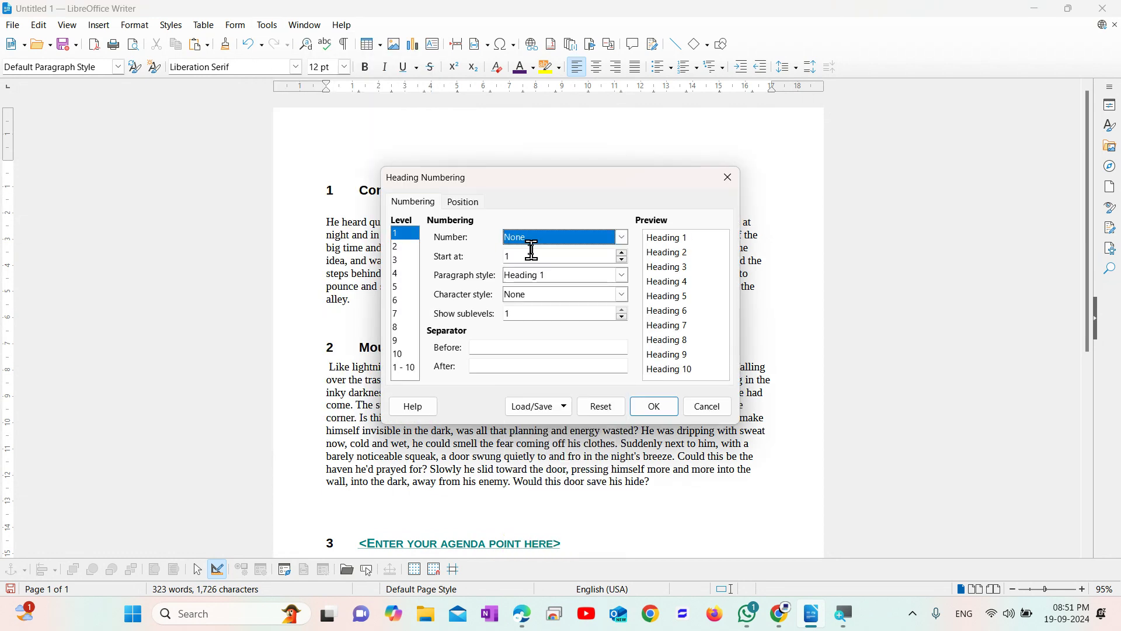
click(640, 406)
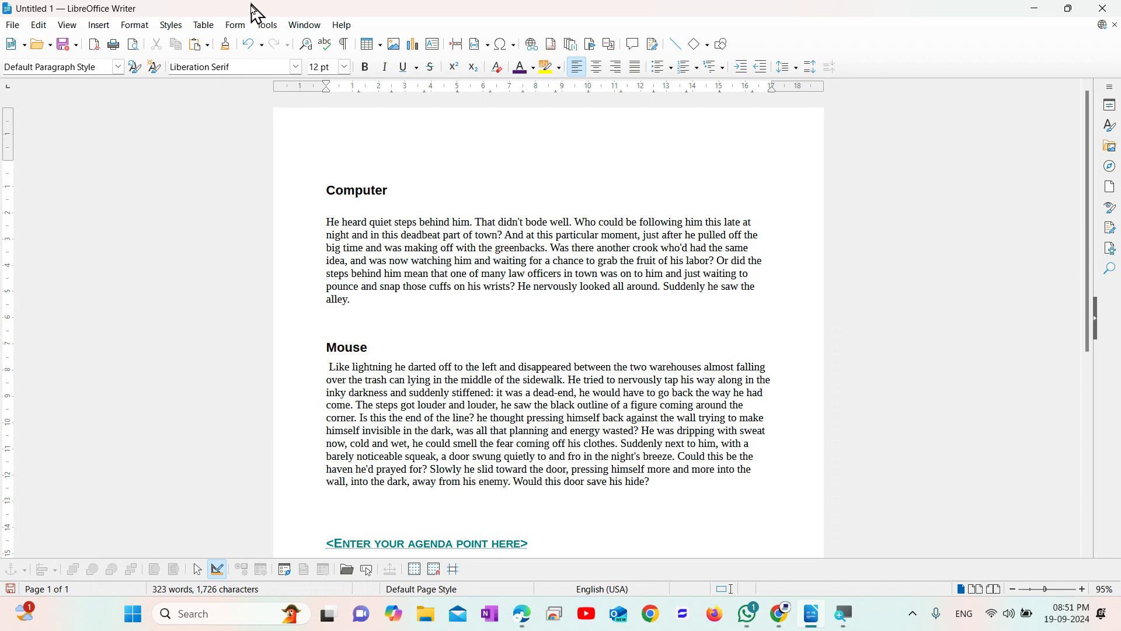
Turn on line numbering for the document with an interval of 1 line.
click(266, 25)
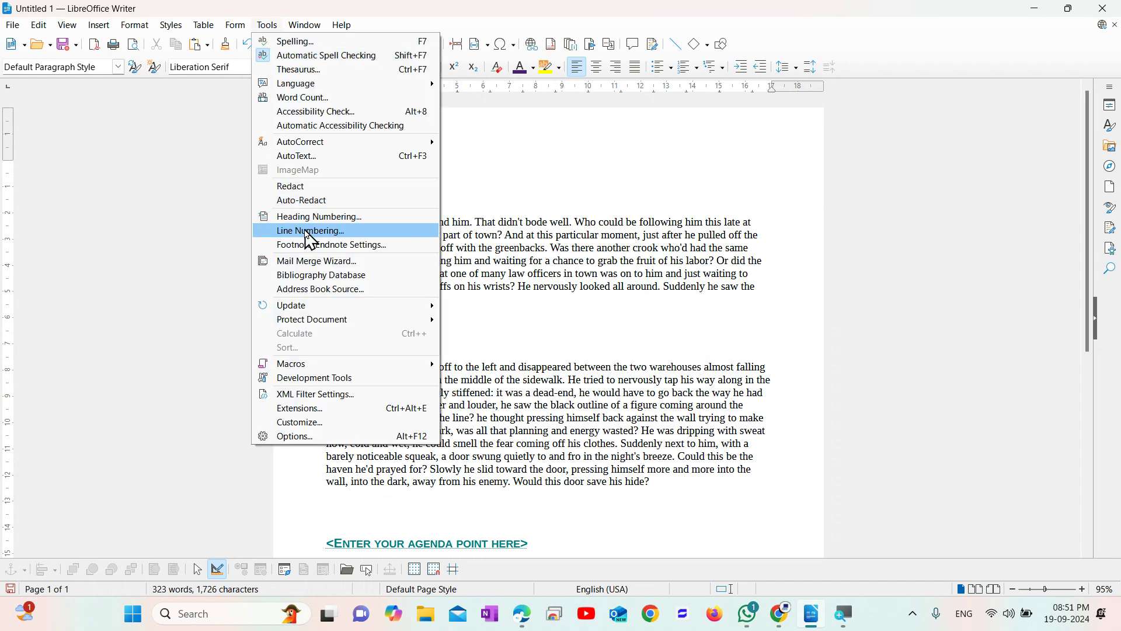
click(310, 232)
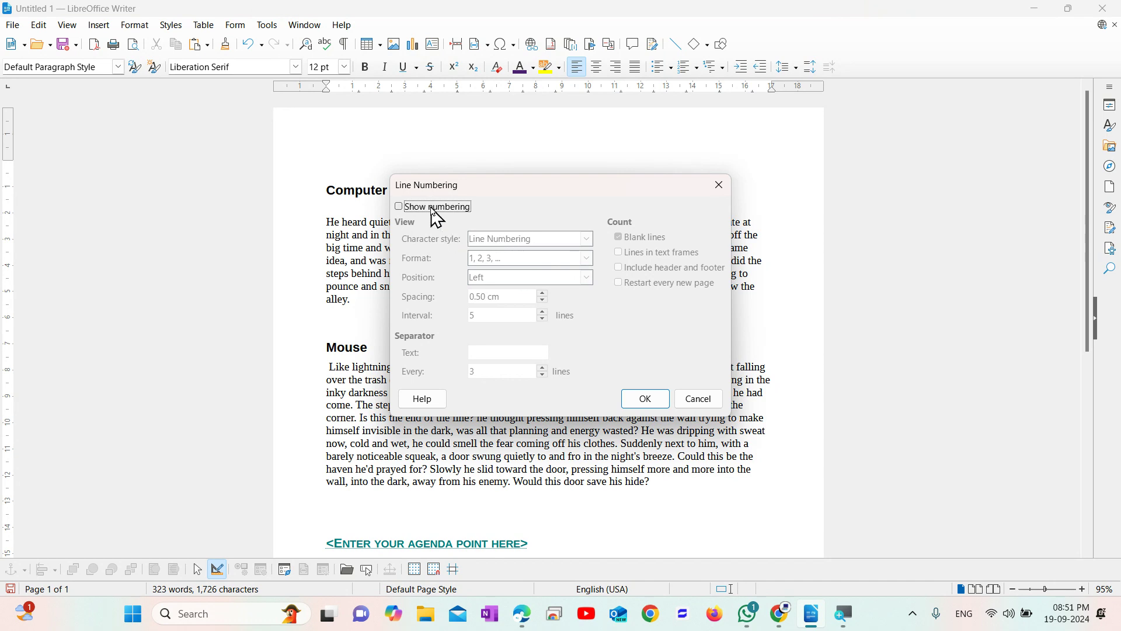
click(437, 208)
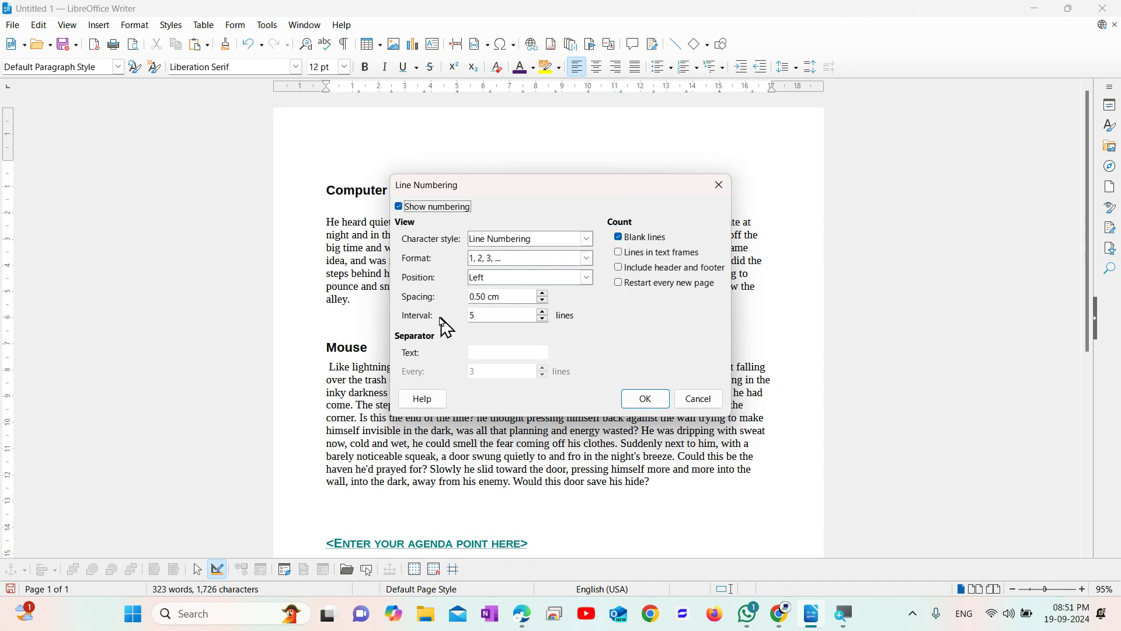
click(491, 317)
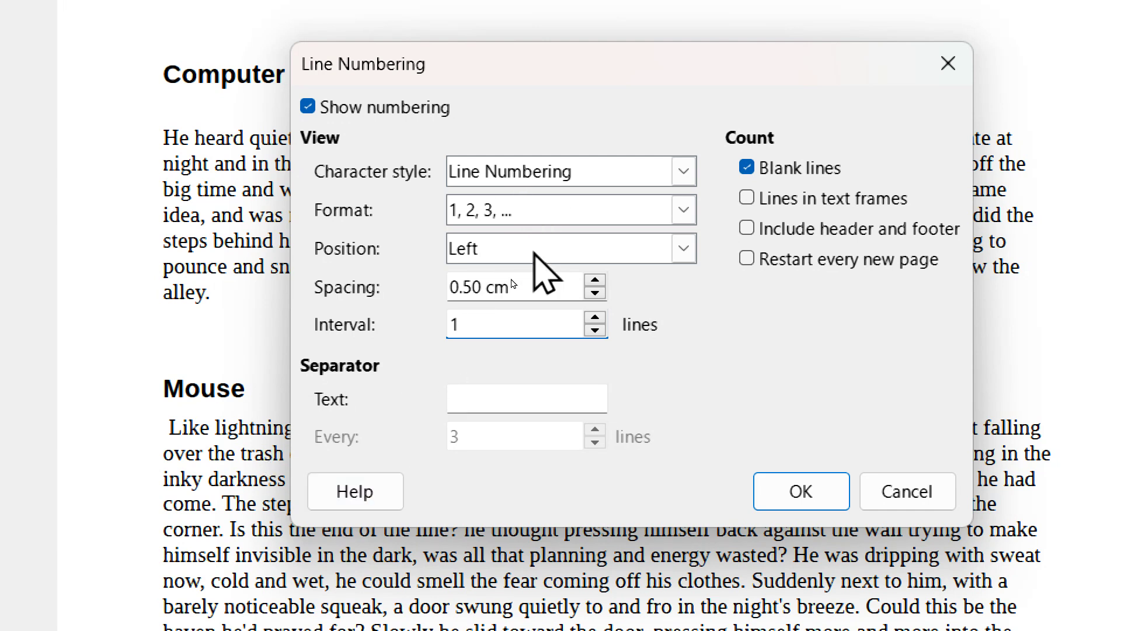
click(786, 491)
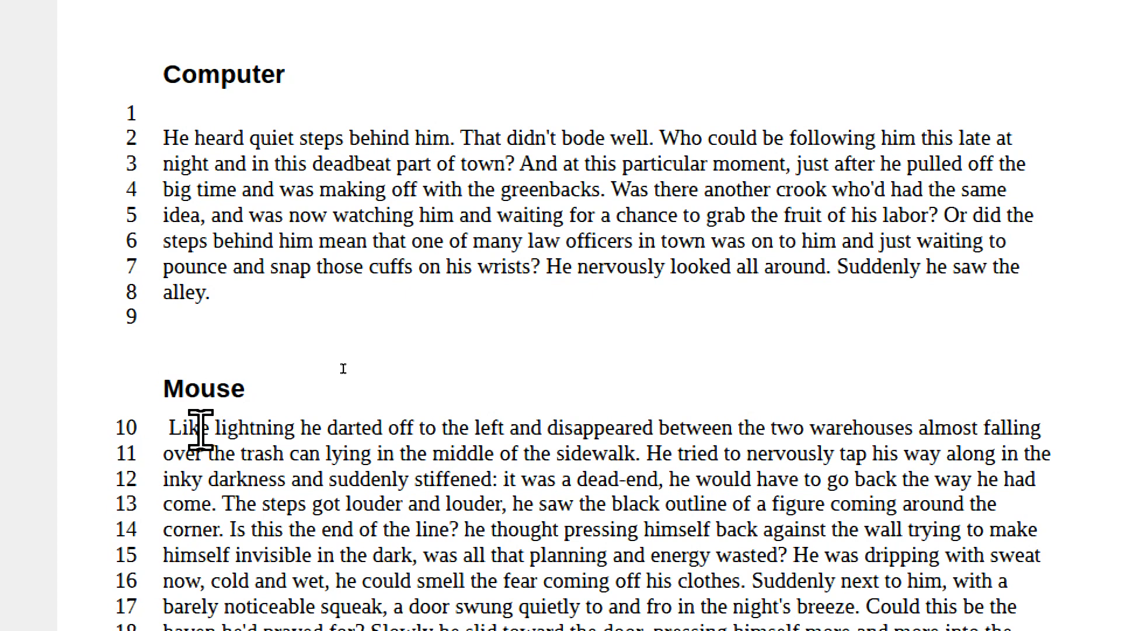
scroll(126, 537, down, 1)
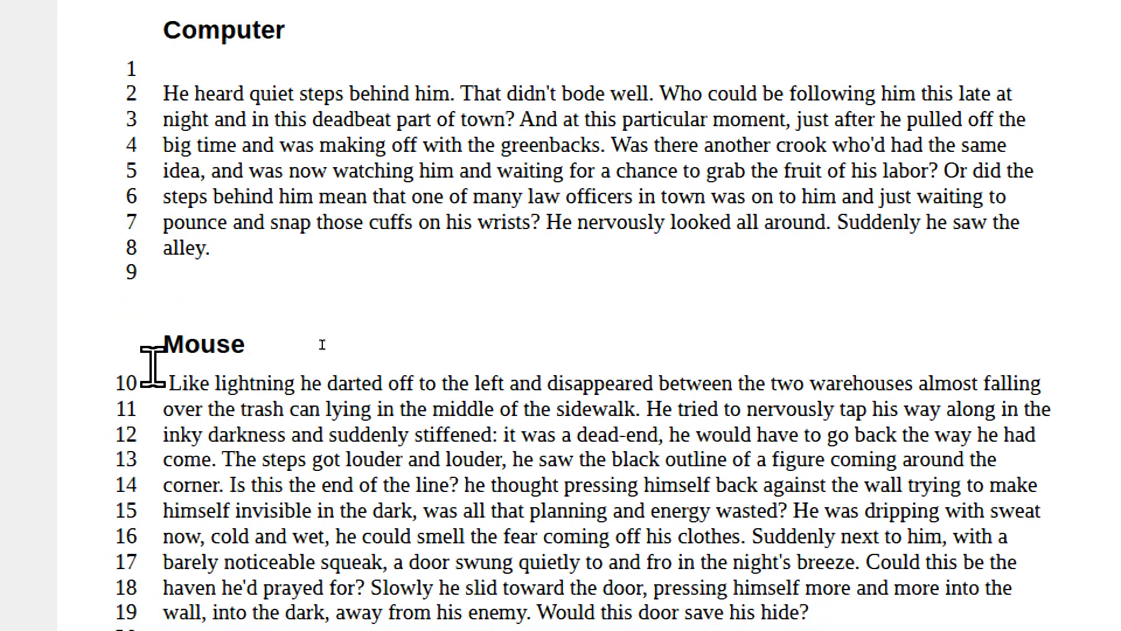
click(51, 50)
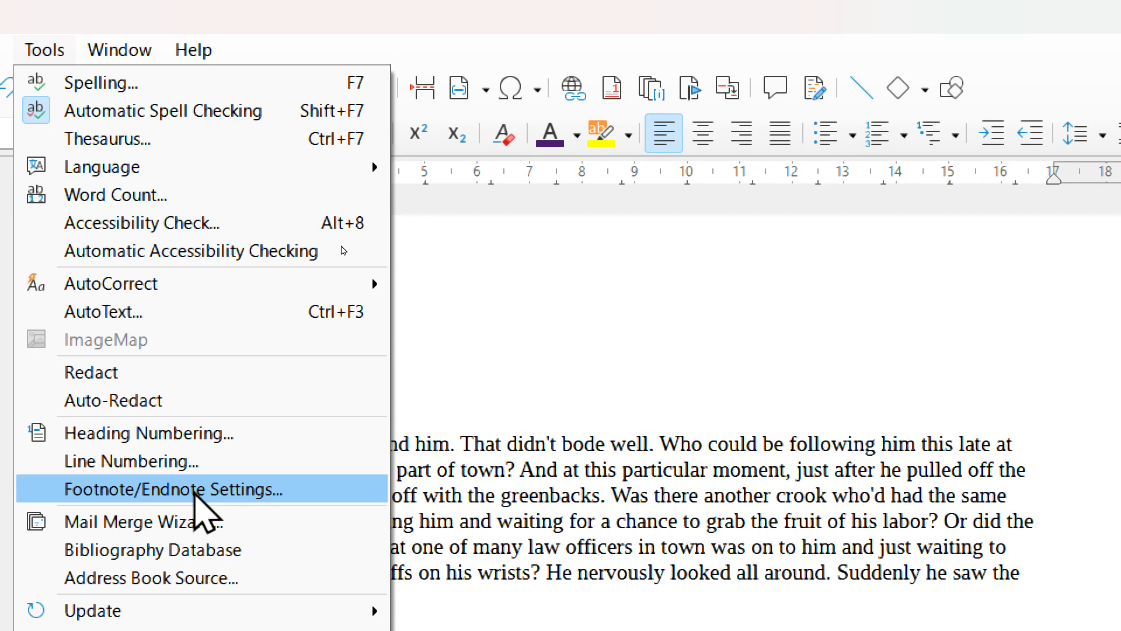
click(508, 497)
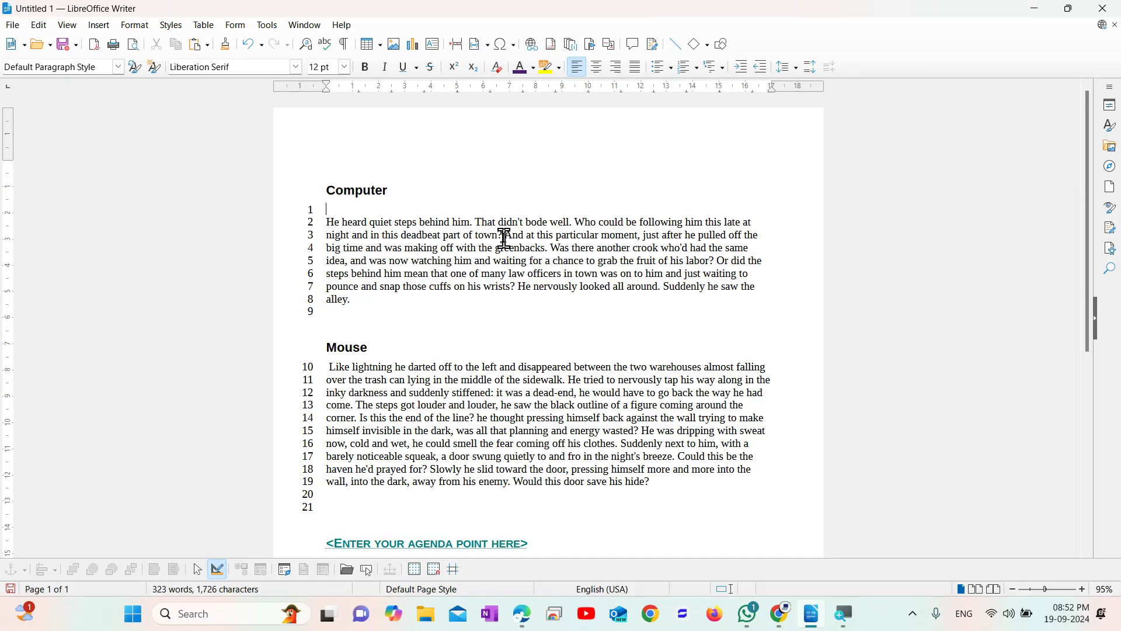
Insert an endnote at the word "Could" in the Mouse passage with the text "fslkfjsld".
scroll(532, 315, down, 10)
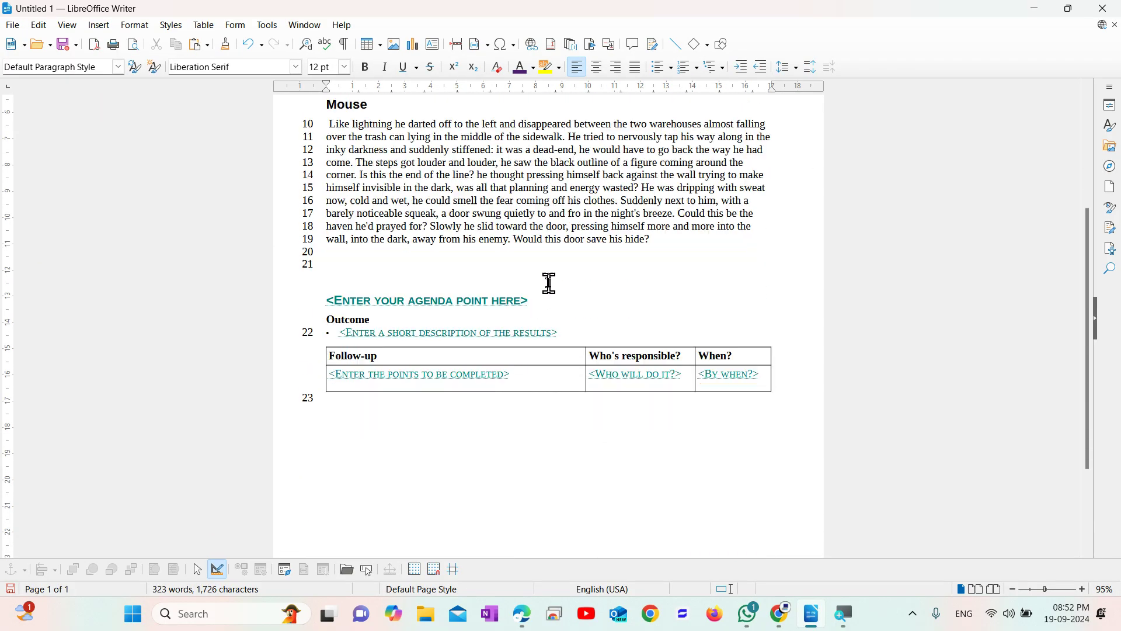
scroll(549, 284, up, 5)
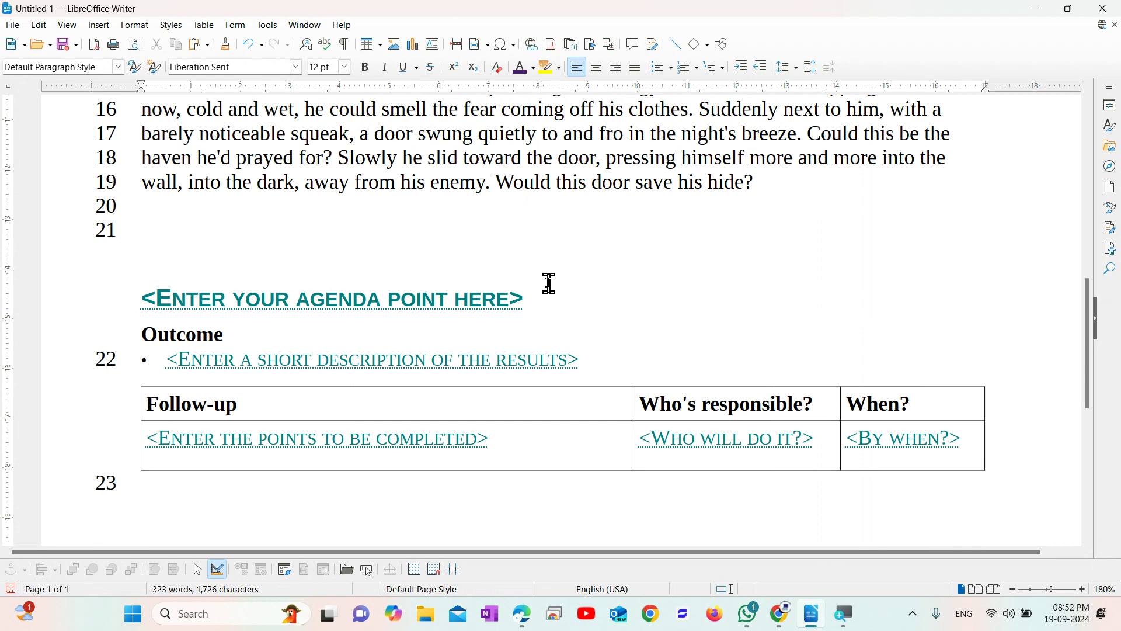
double_click(832, 140)
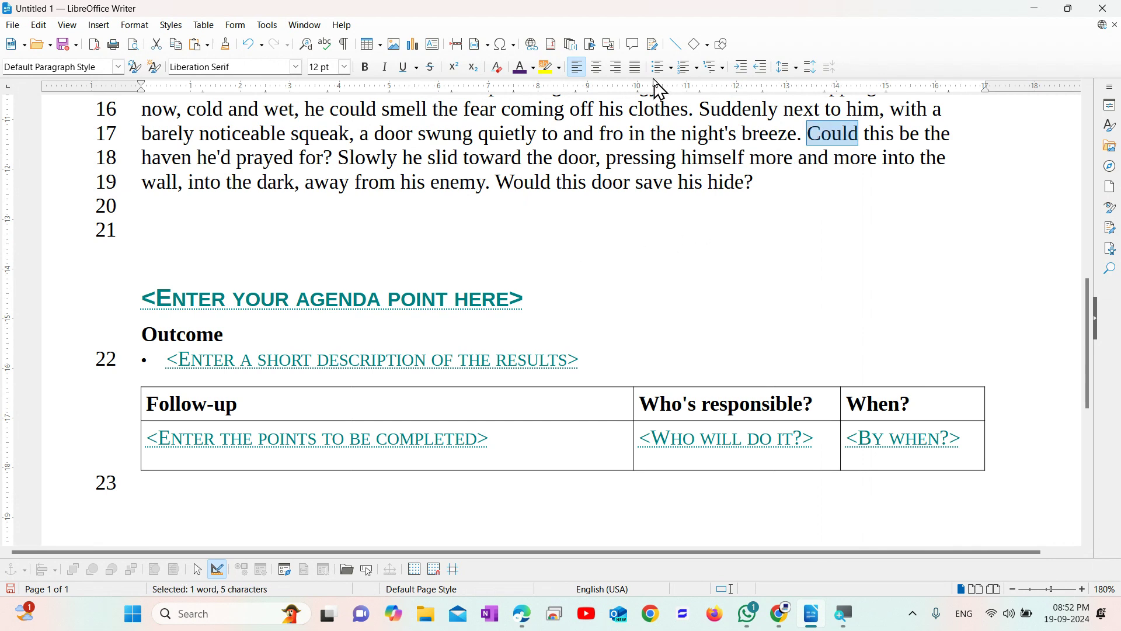
click(575, 47)
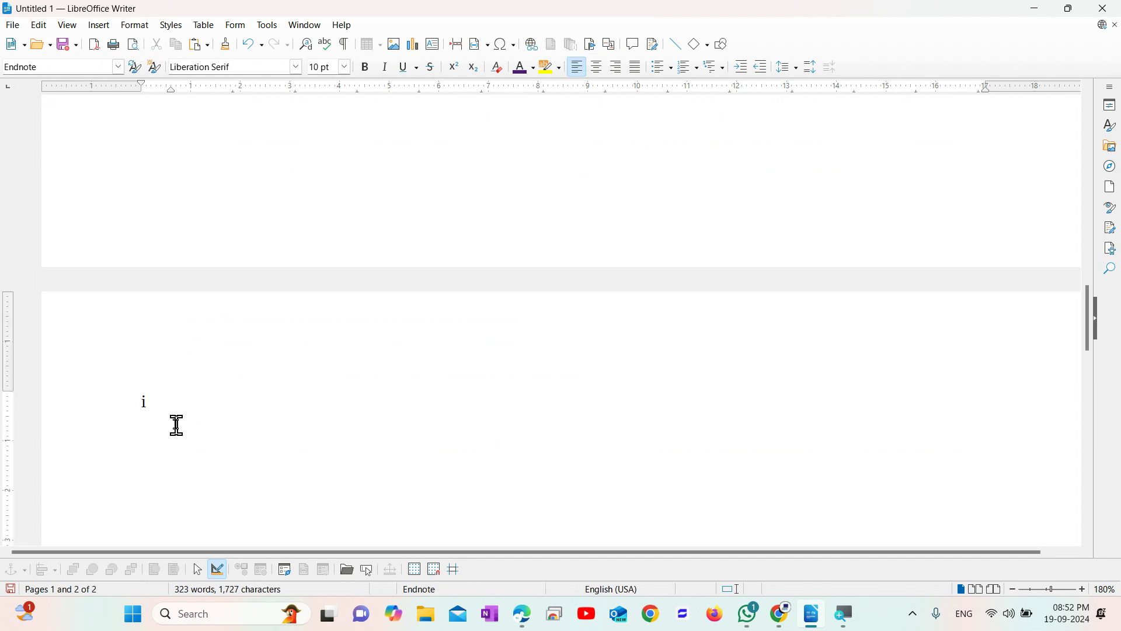
text(fslkfjsld)
Change the endnote autonumbering format to A, B, C, ... in the footnote and endnote settings.
scroll(194, 421, up, 5)
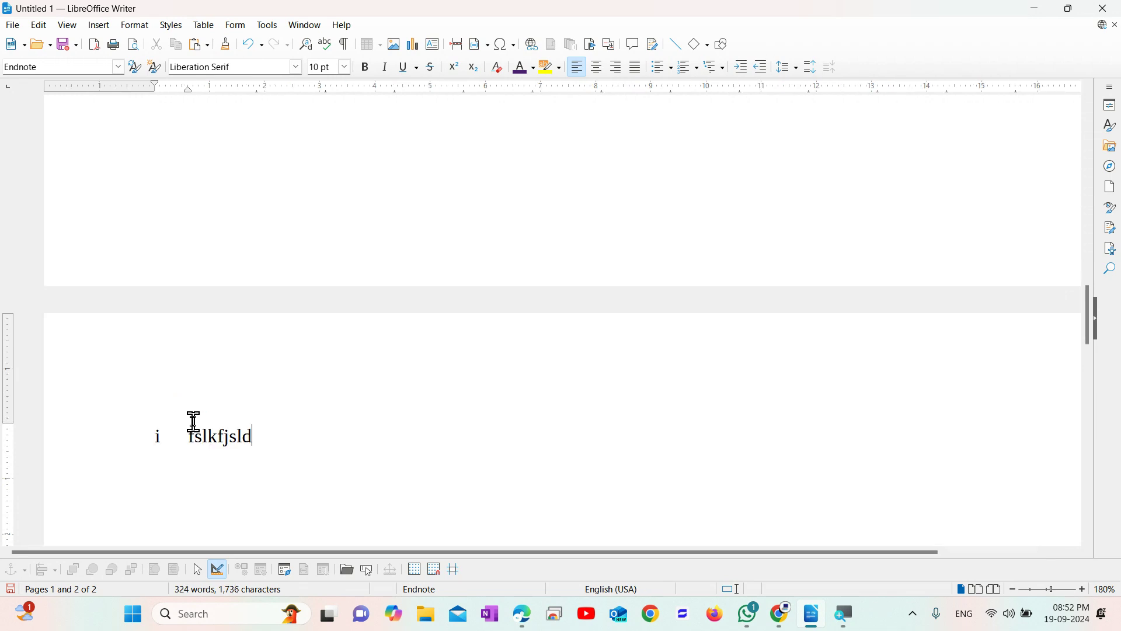
scroll(190, 420, down, 5)
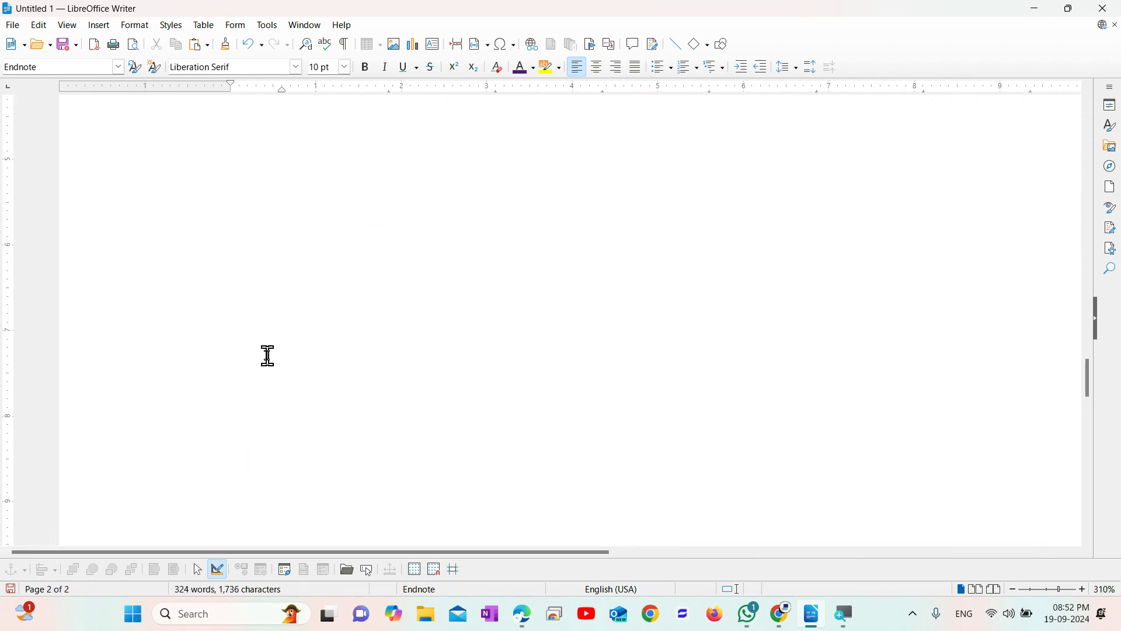
scroll(268, 355, up, 3)
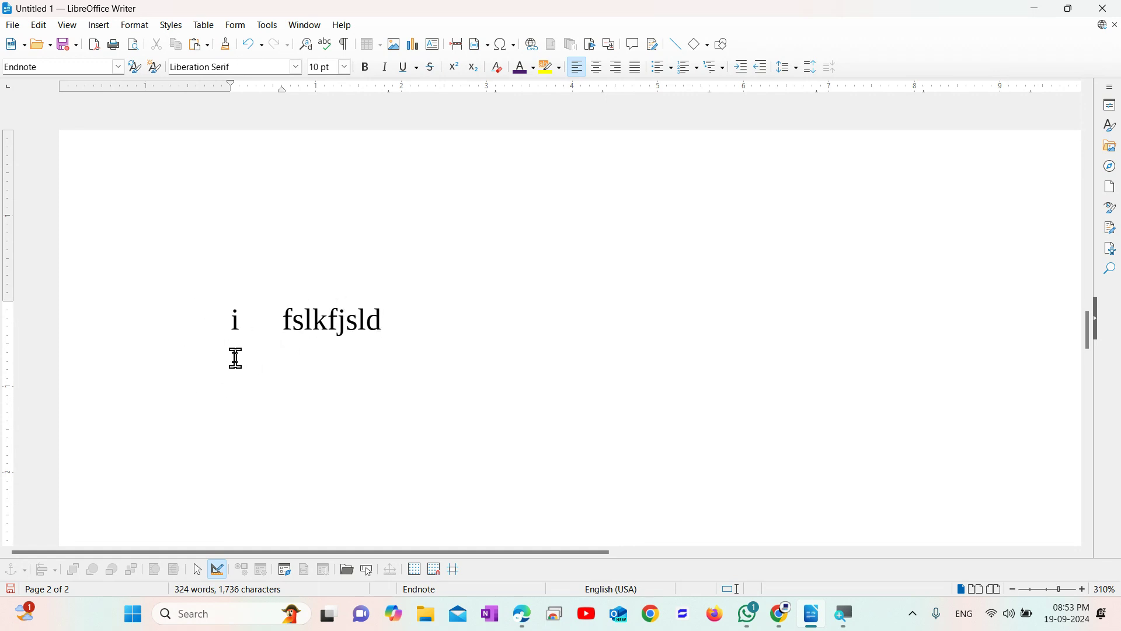
click(268, 27)
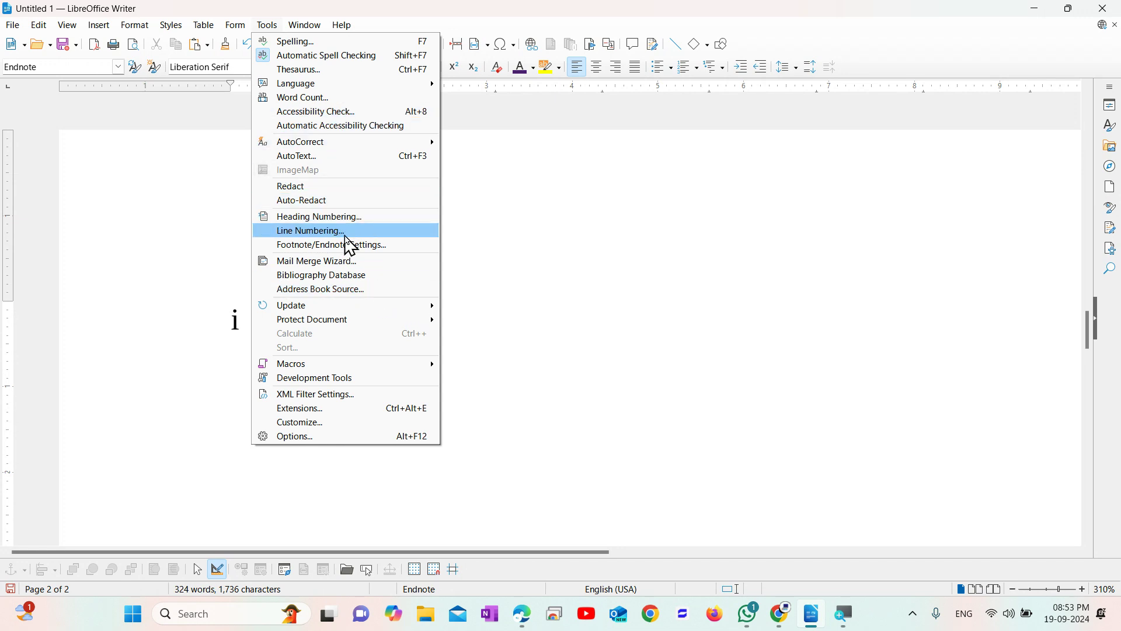
click(364, 246)
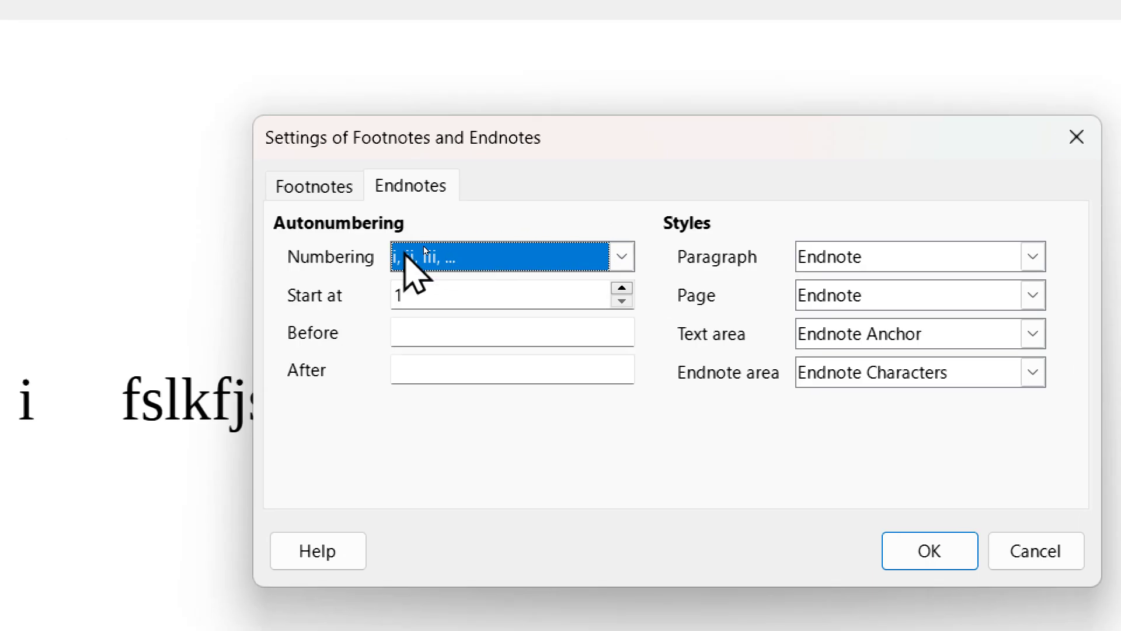
click(432, 250)
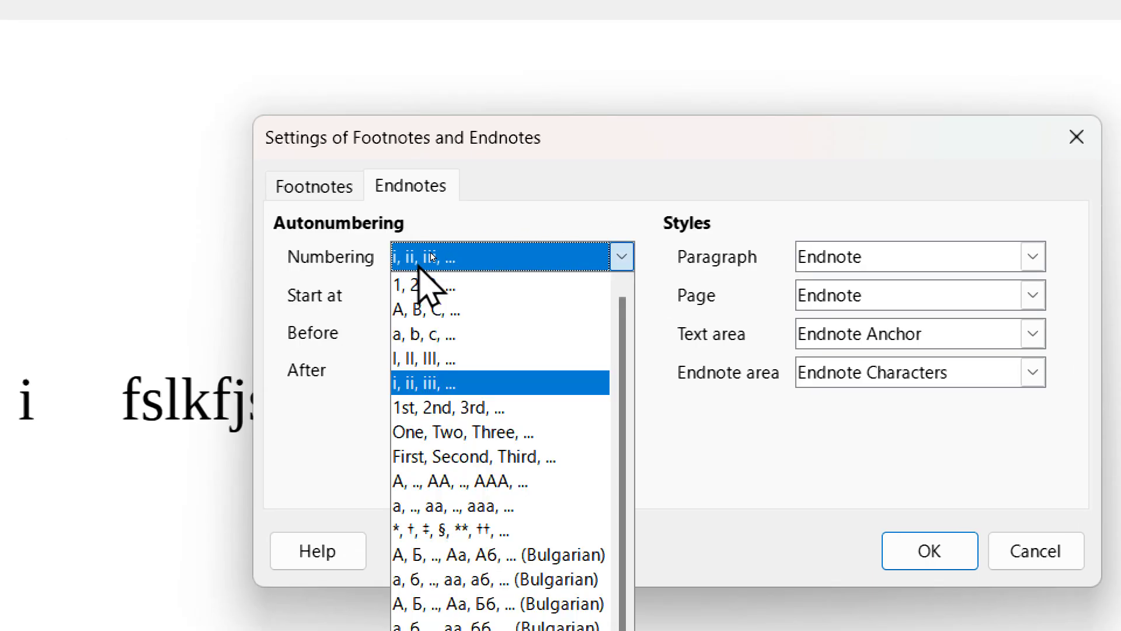
click(468, 313)
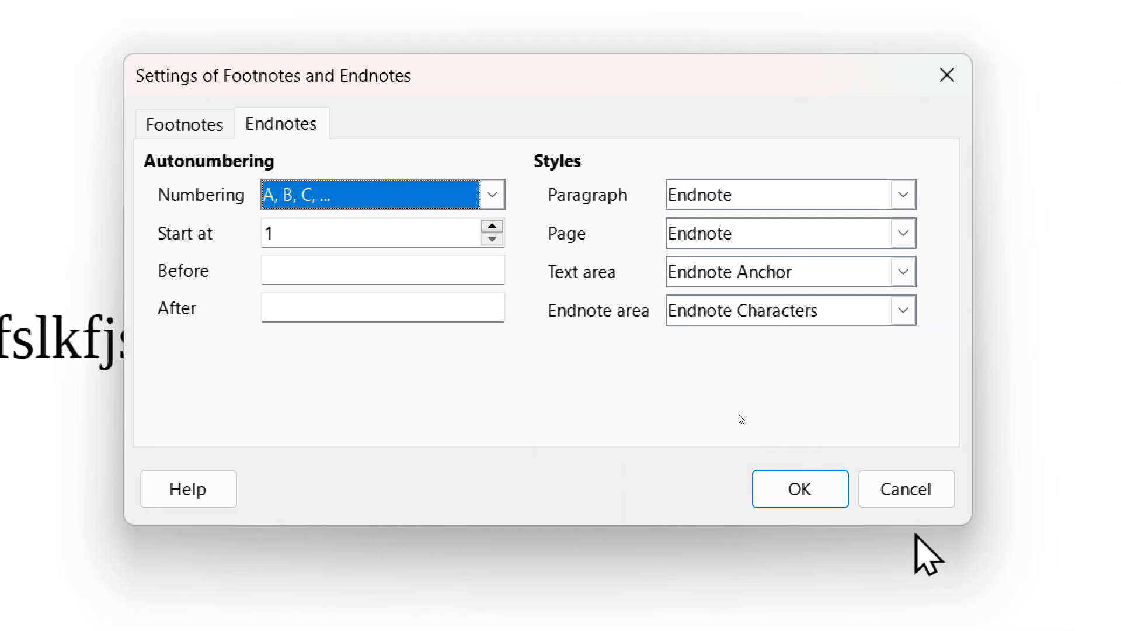
click(839, 494)
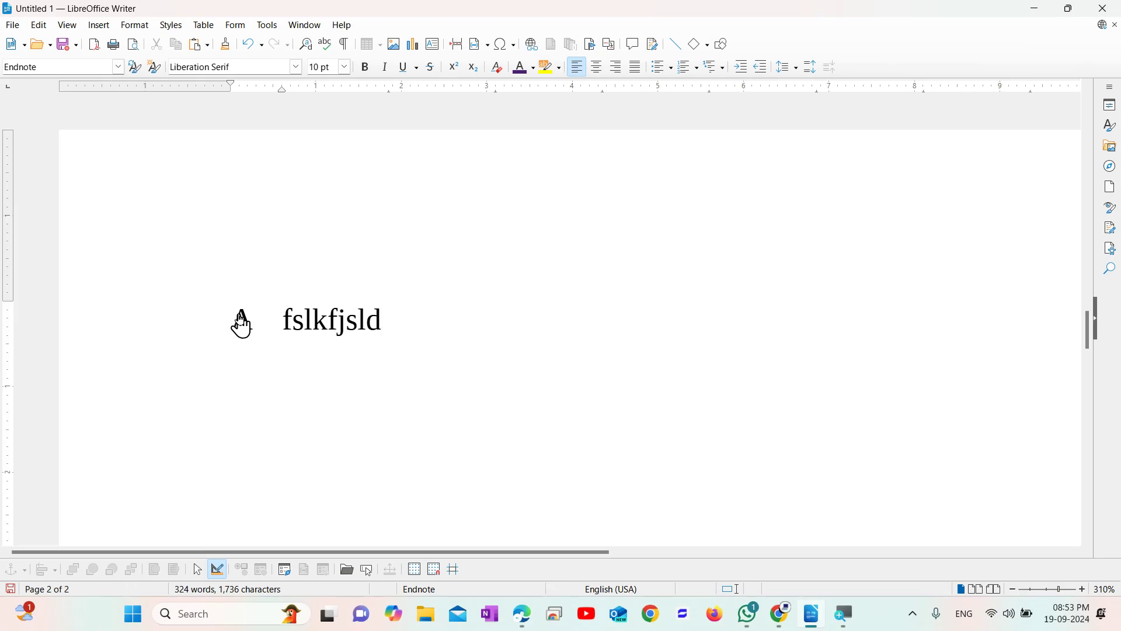
Switch on bookmark protection for the document.
click(268, 25)
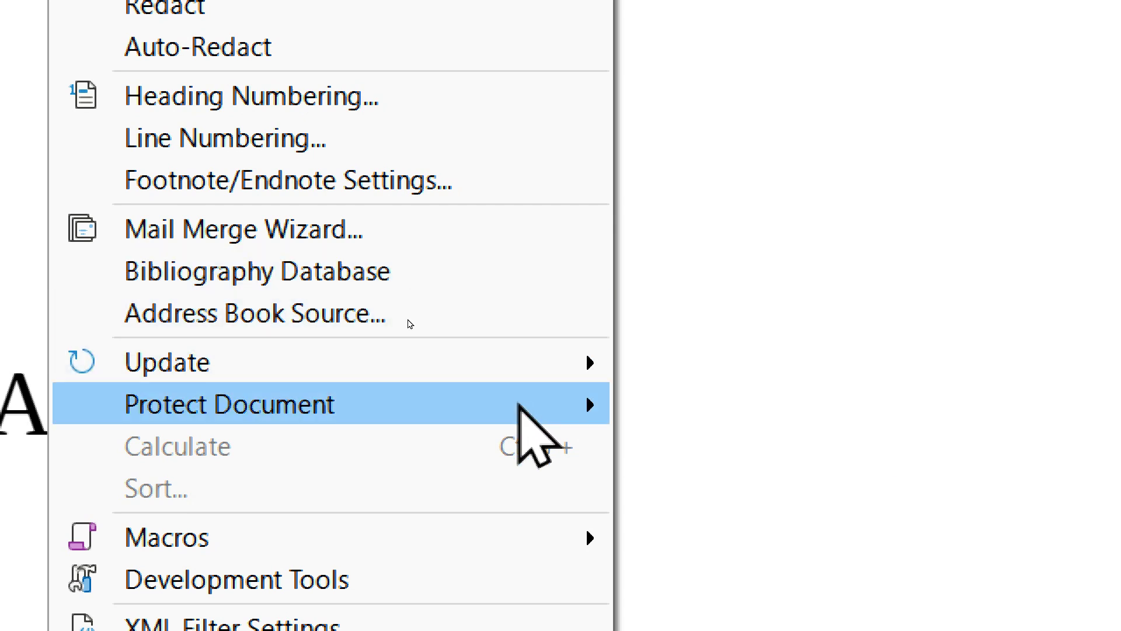
mouse_move(543, 369)
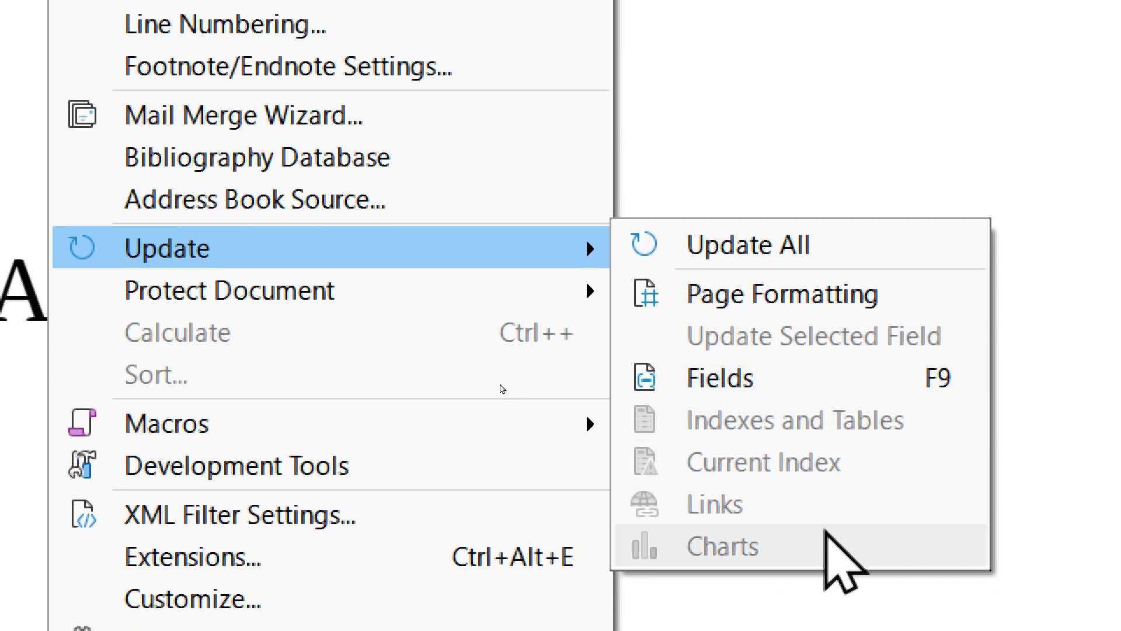
mouse_move(460, 285)
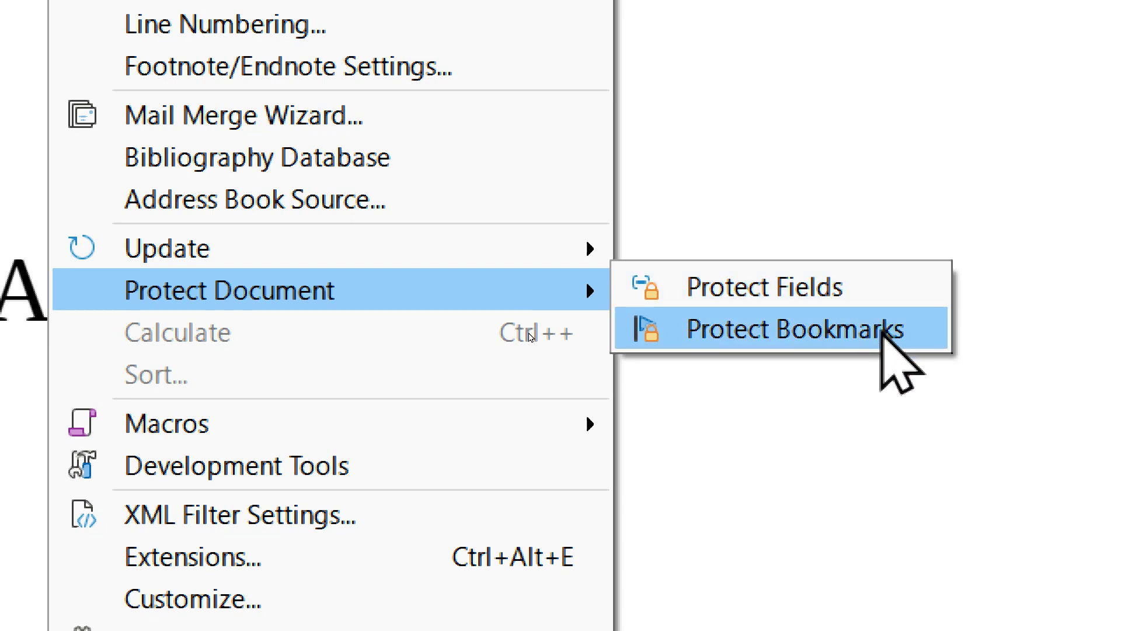
click(879, 330)
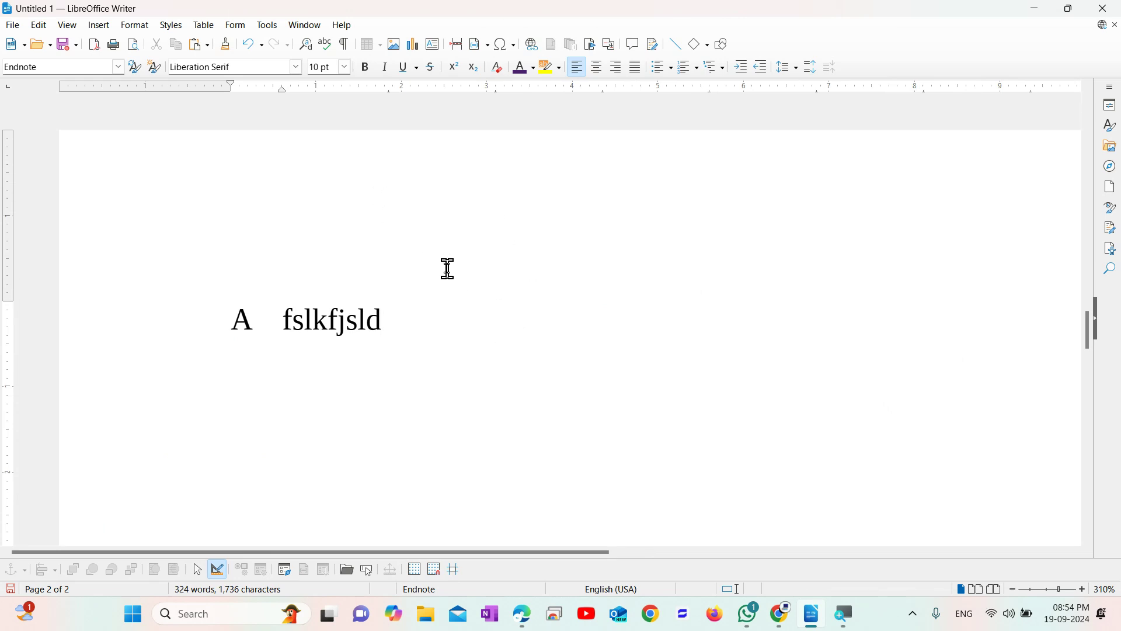
click(275, 27)
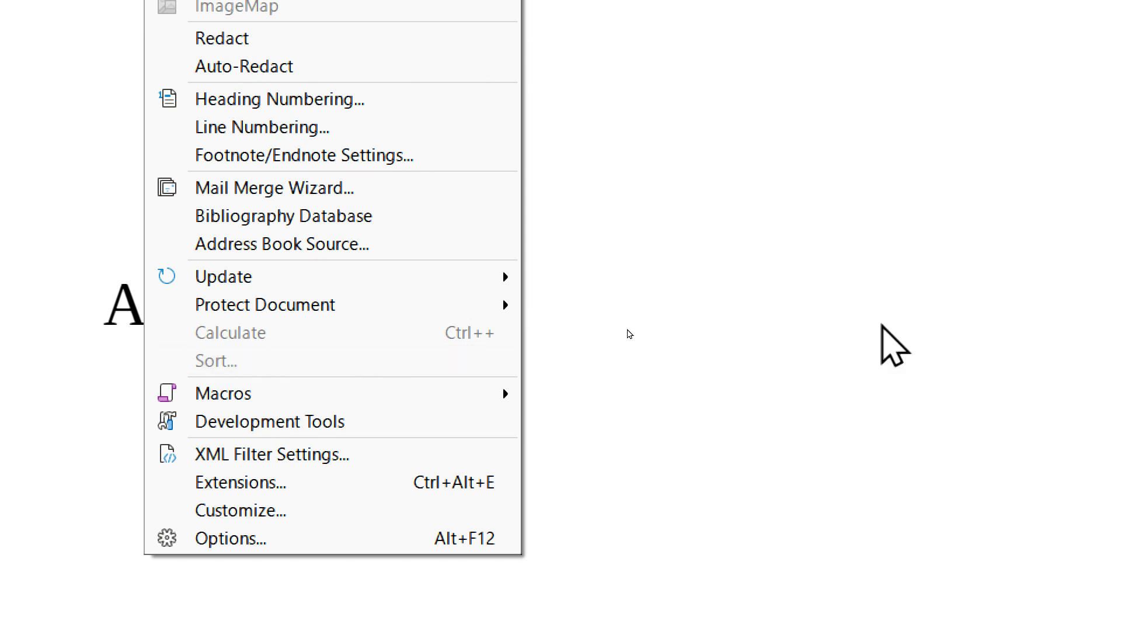
click(452, 314)
Delete the entire contents of the document, including the Computer and Mouse passages and the agenda table.
scroll(236, 137, up, 5)
scroll(235, 138, down, 6)
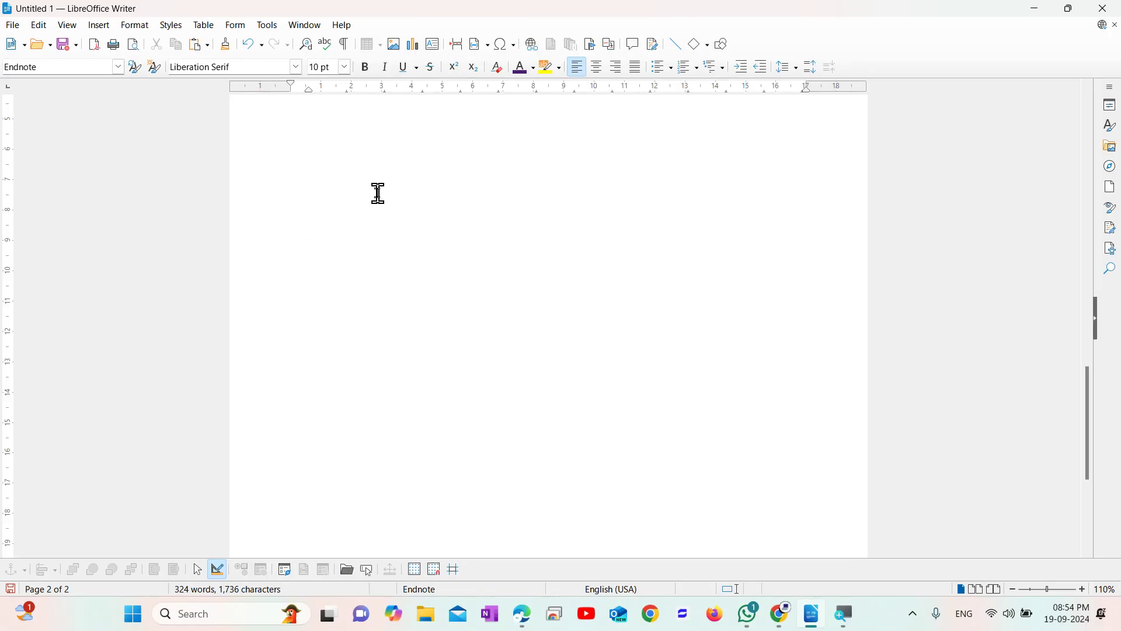
scroll(378, 193, up, 15)
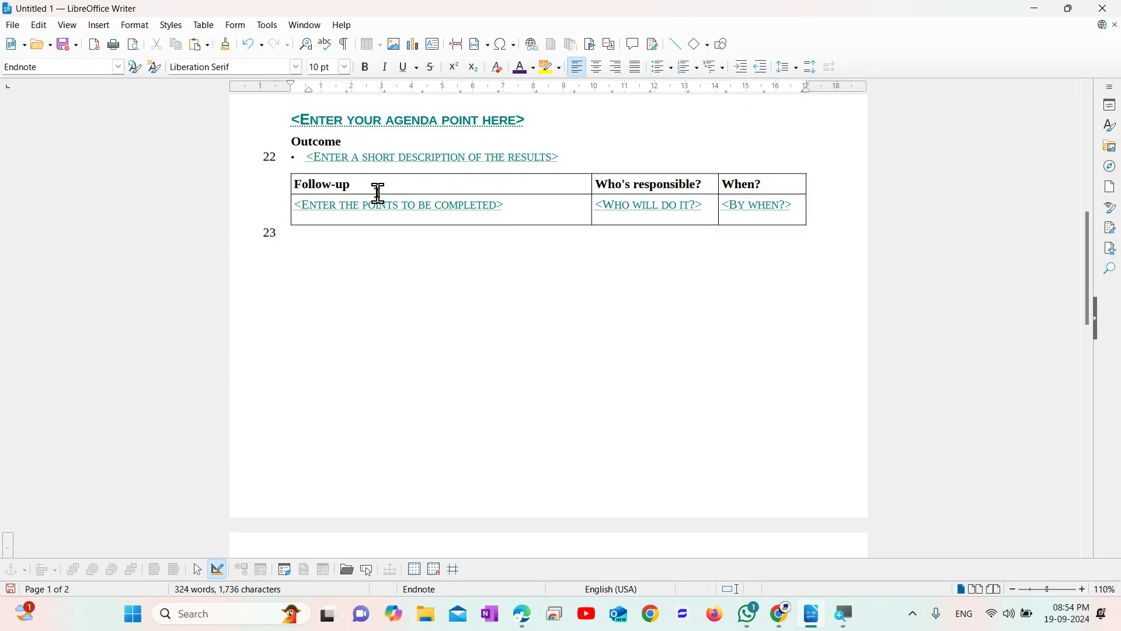
double_click(379, 193)
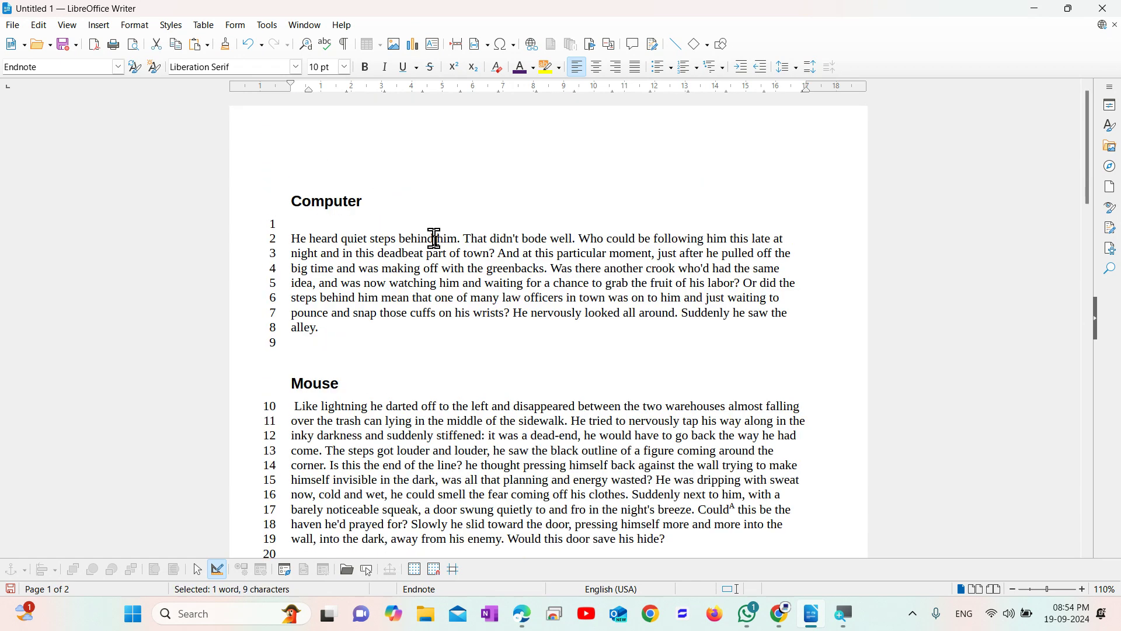
click(491, 259)
key(ctrl+a)
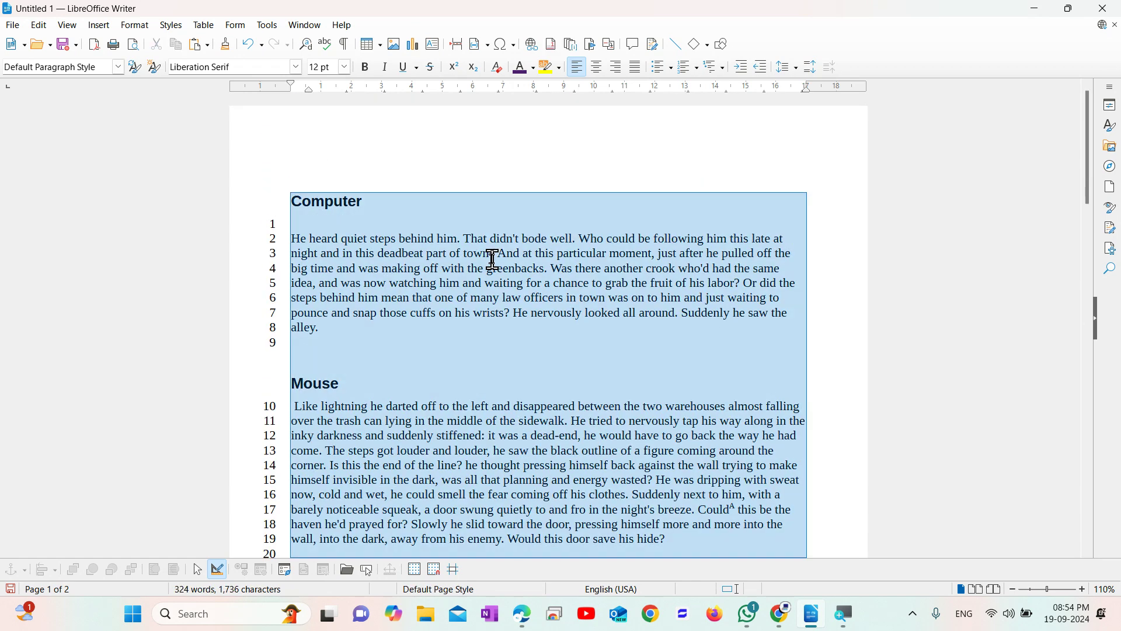
key(Delete)
Enter the numbers 5, 8, 9, 7, 4, 3, 1 and 2 on separate lines in the empty document.
text(dfgdfg)
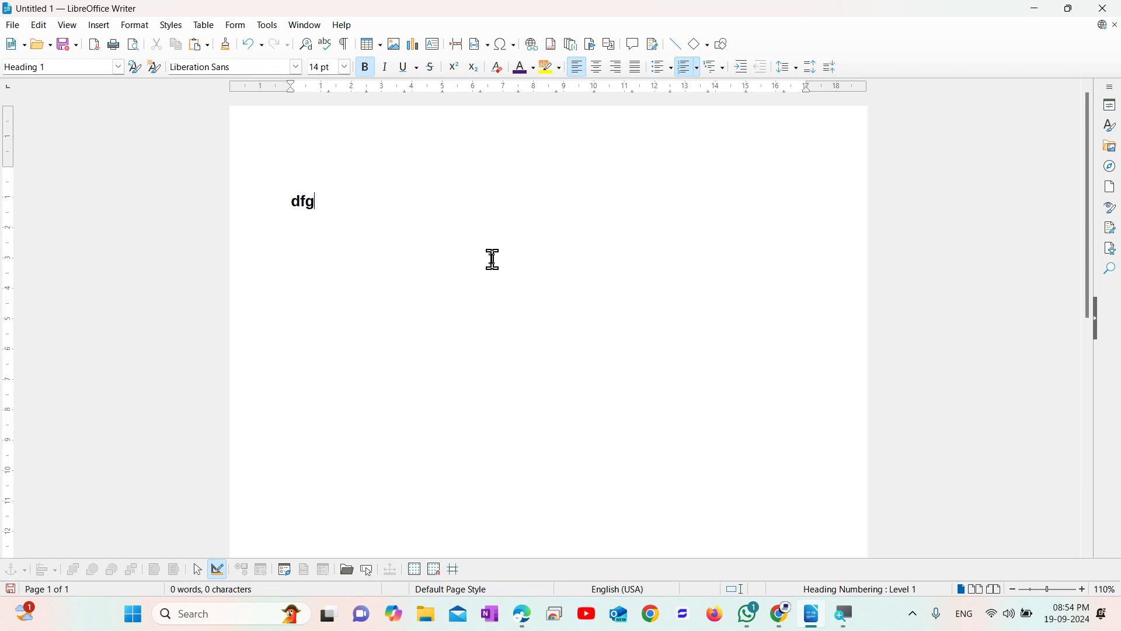
key(BackSpace)
key(BackSpace)
key(BackSpace)
key(BackSpace)
key(BackSpace)
key(BackSpace)
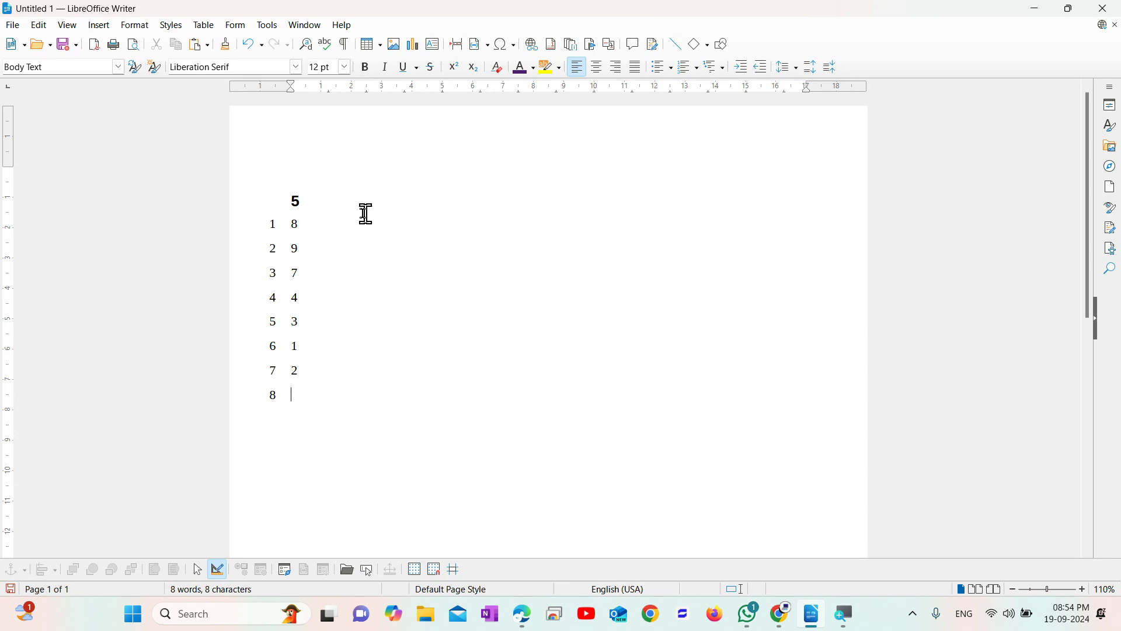
Turn off line numbering for the document.
click(271, 26)
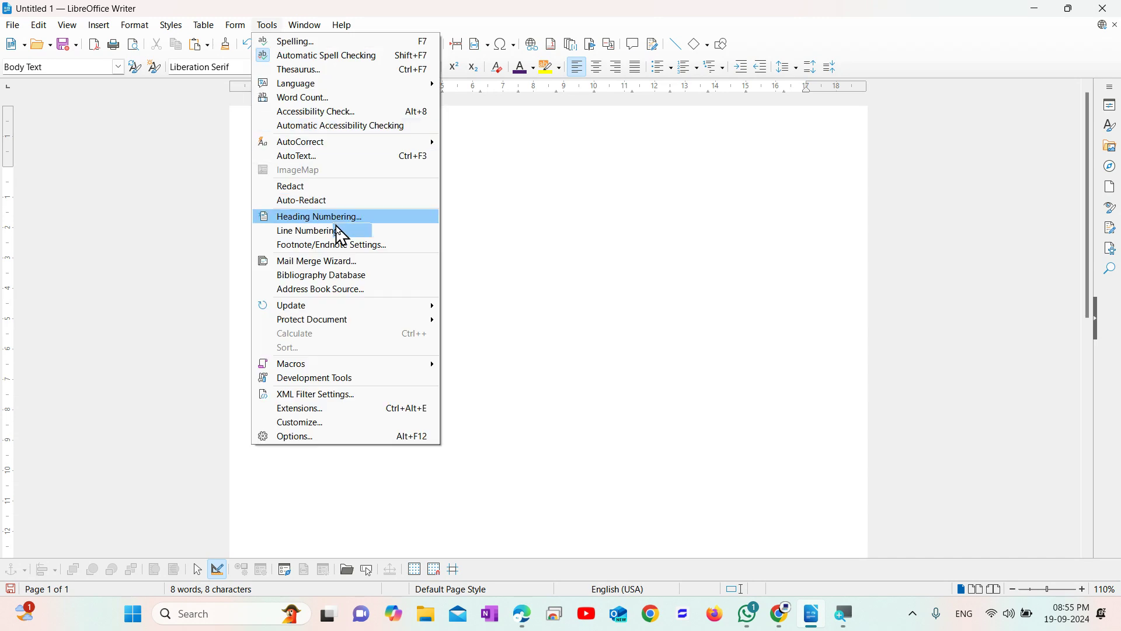
click(342, 232)
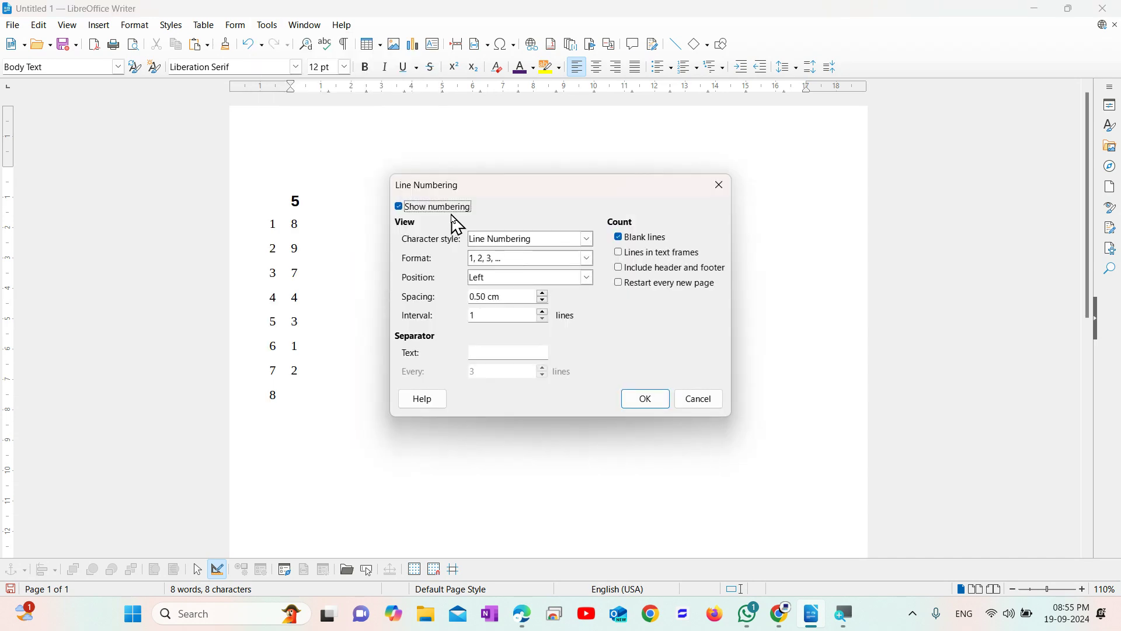
click(454, 210)
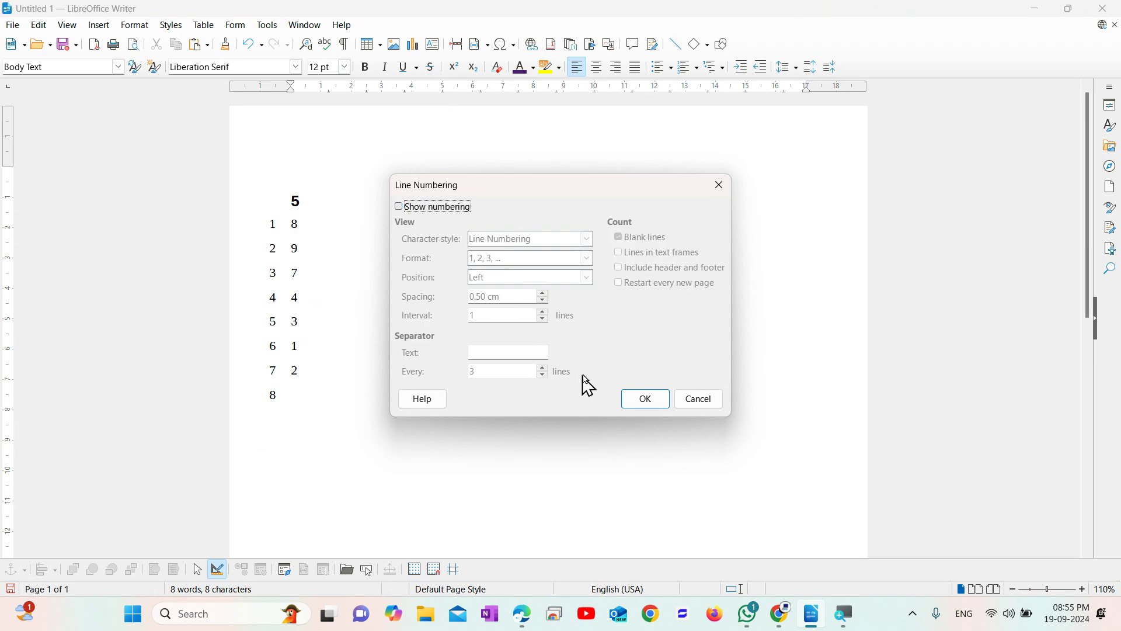
click(635, 403)
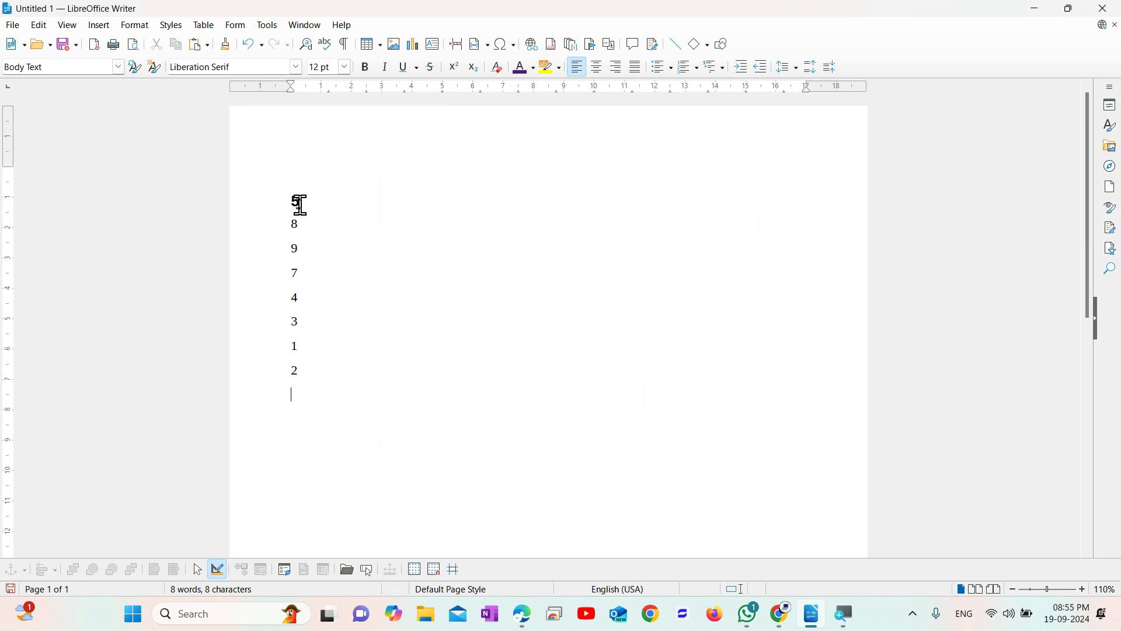
Sort the list of numbers by rows in ascending order, using Key 1 with the Alphanumeric key type.
drag(294, 201, 323, 365)
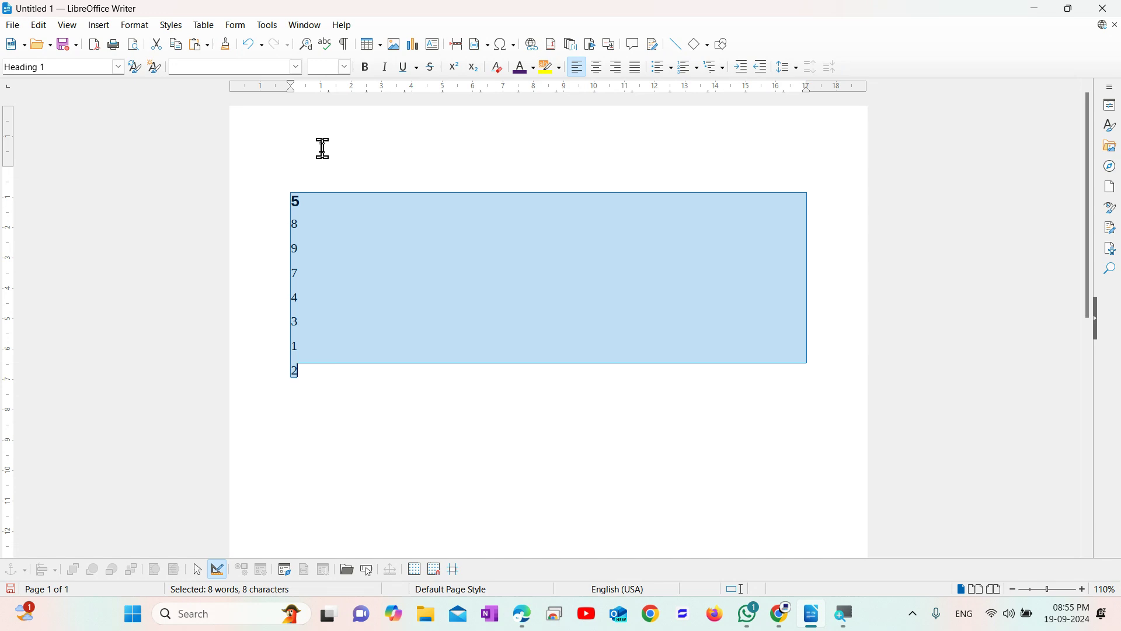
click(273, 26)
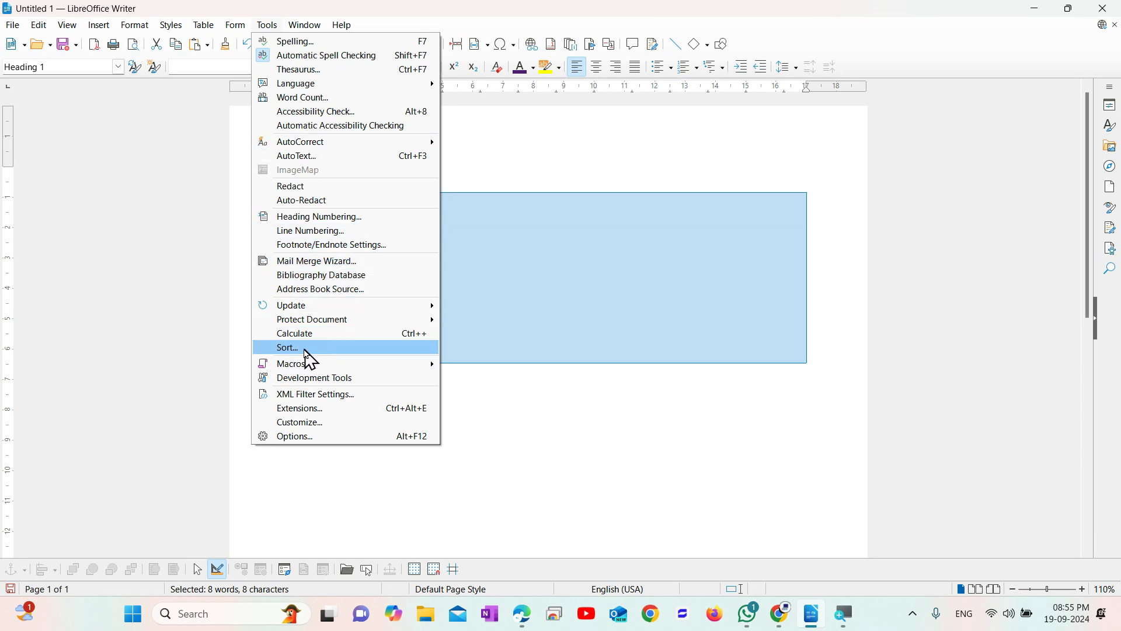
click(302, 350)
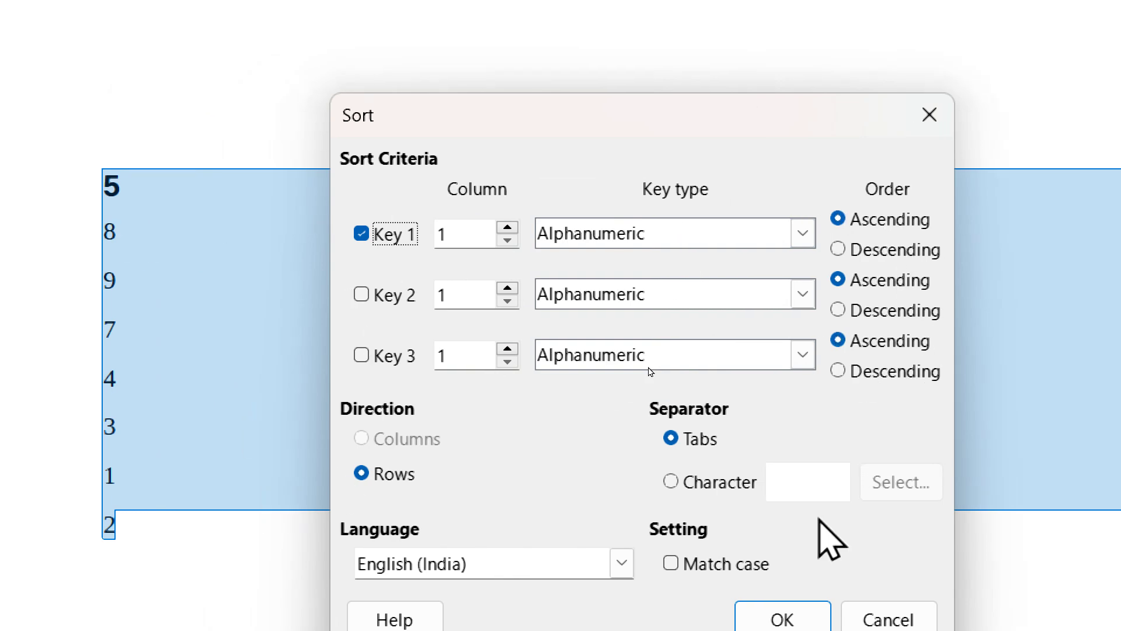
click(782, 619)
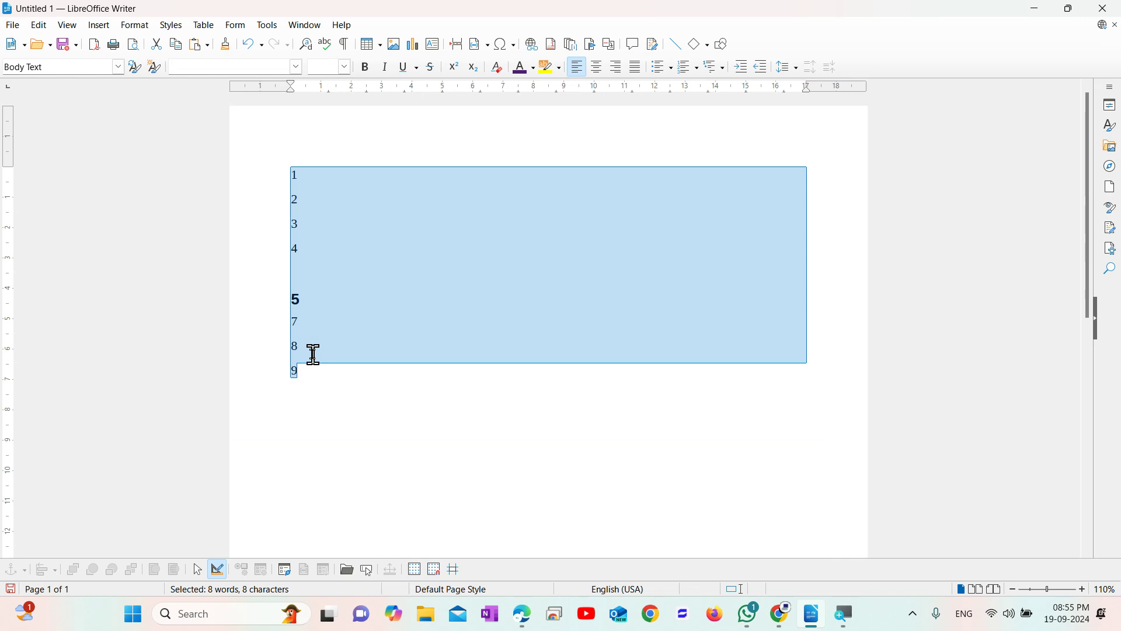
click(334, 347)
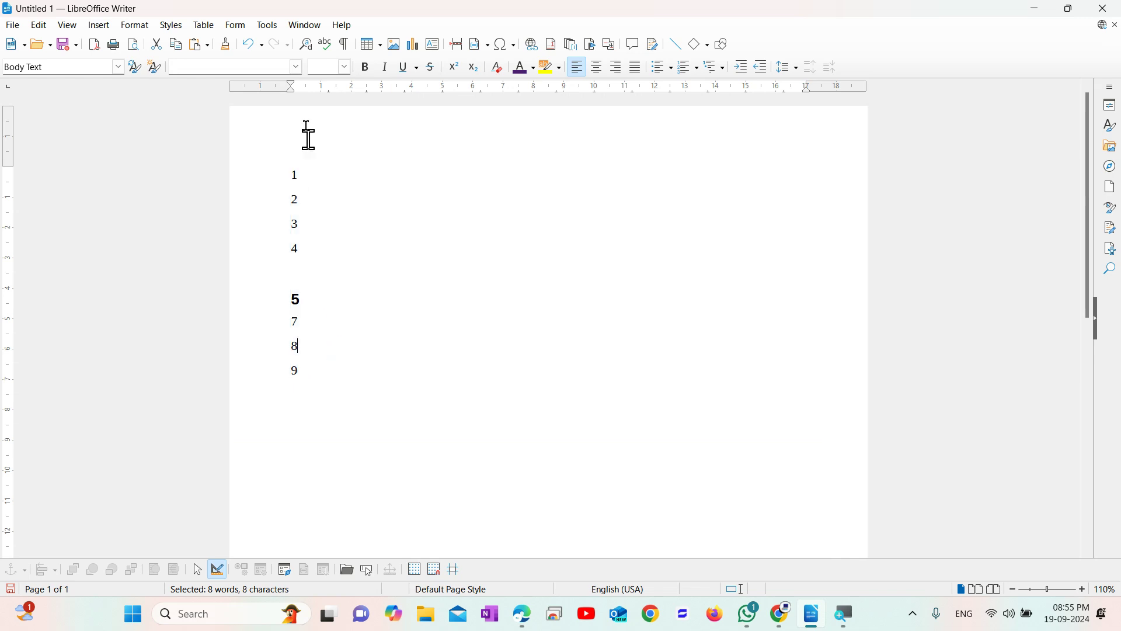
click(269, 26)
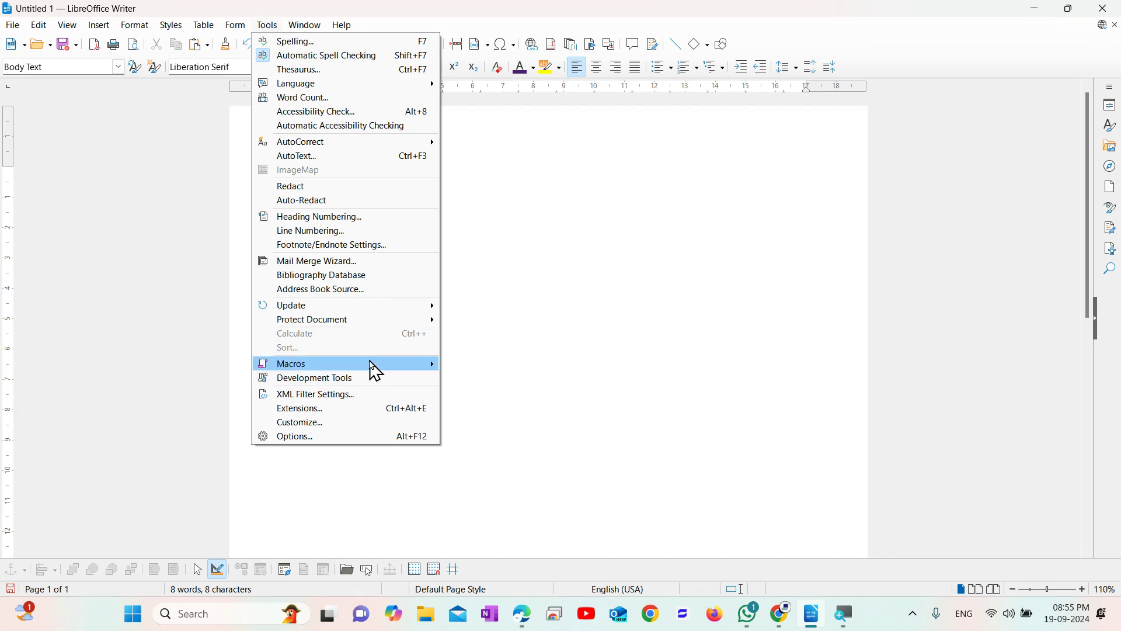
mouse_move(370, 363)
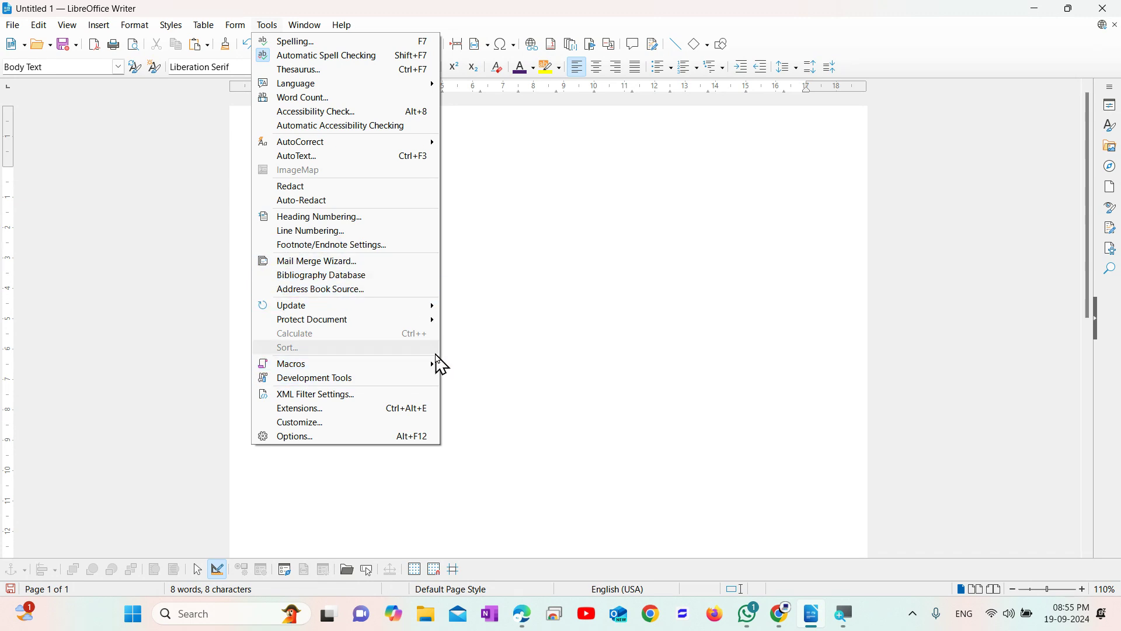
mouse_move(437, 376)
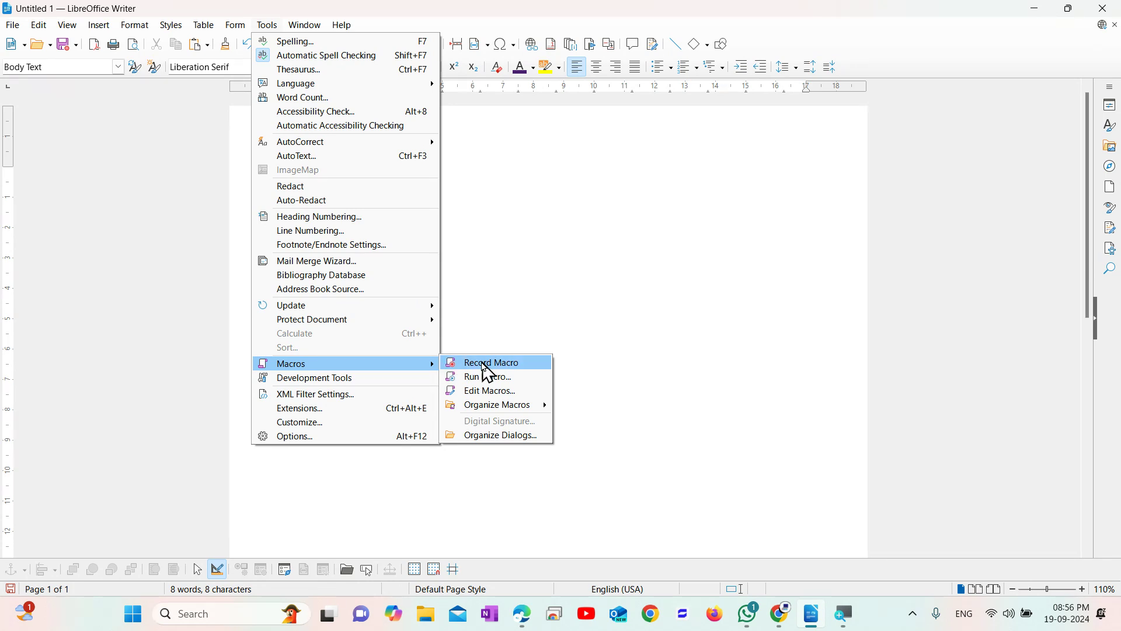
click(637, 328)
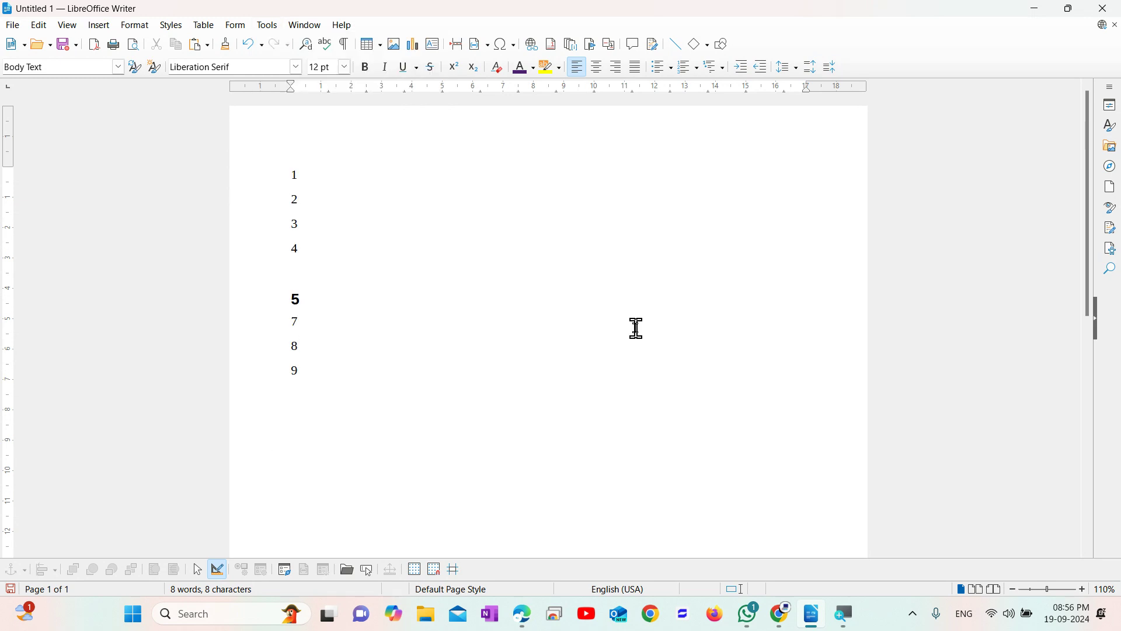
Replace the number list with the AutoText dummy passage beginning "He heard quiet steps behind him".
key(ctrl+a)
key(Delete)
key(F3)
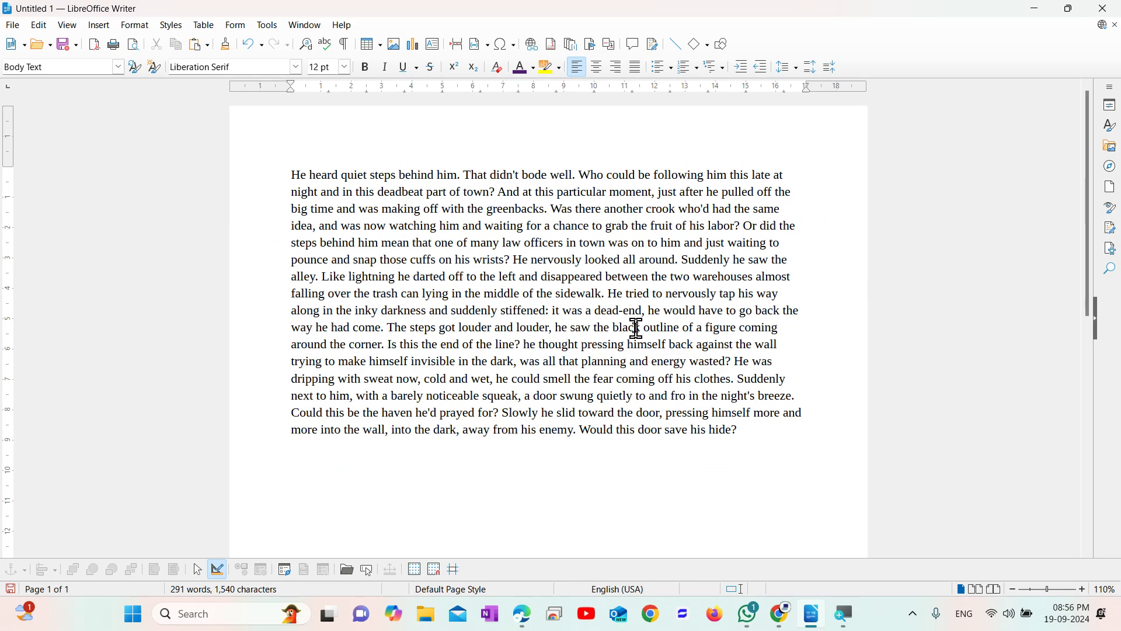
scroll(636, 328, up, 5)
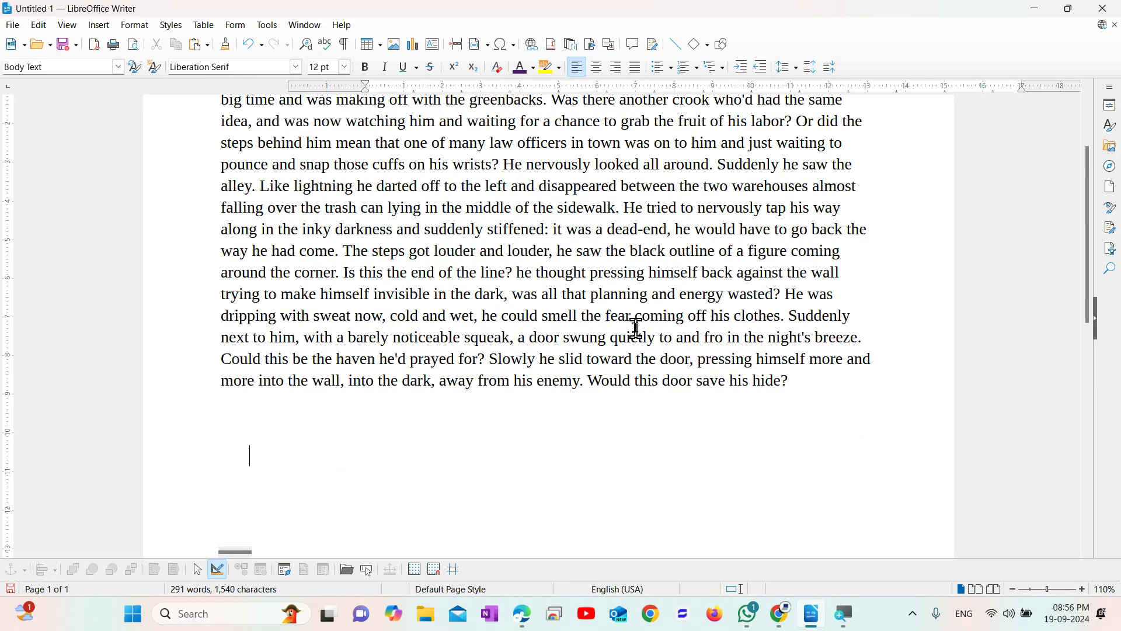
scroll(636, 328, up, 3)
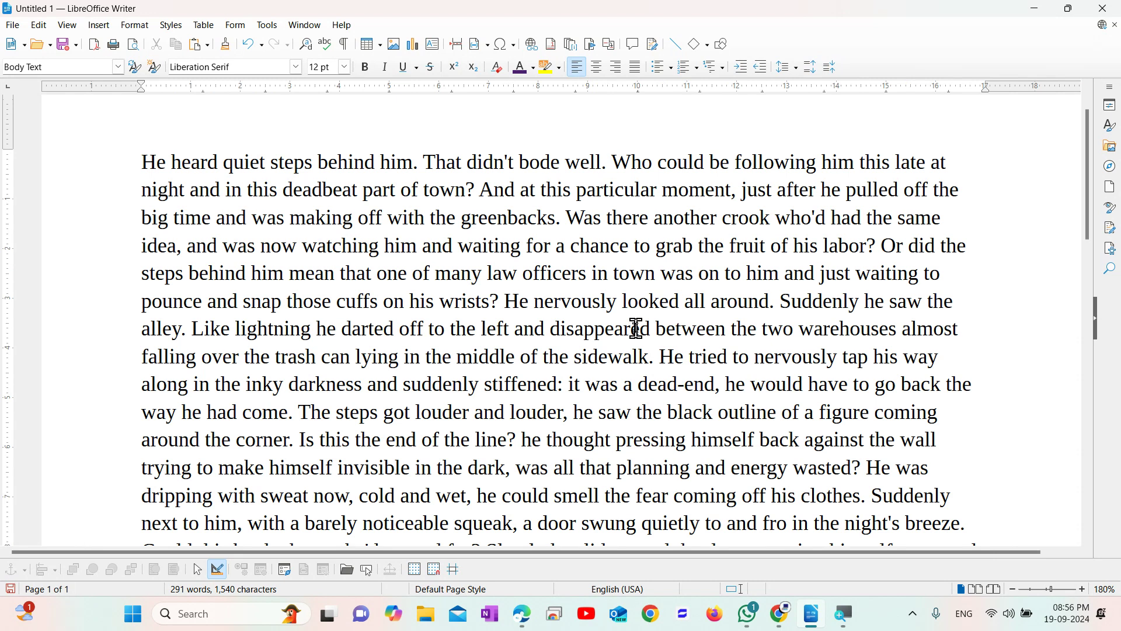
Format the passage's first four lines in bold with the Chart 9 purple font colour at 15 pt.
drag(139, 159, 969, 245)
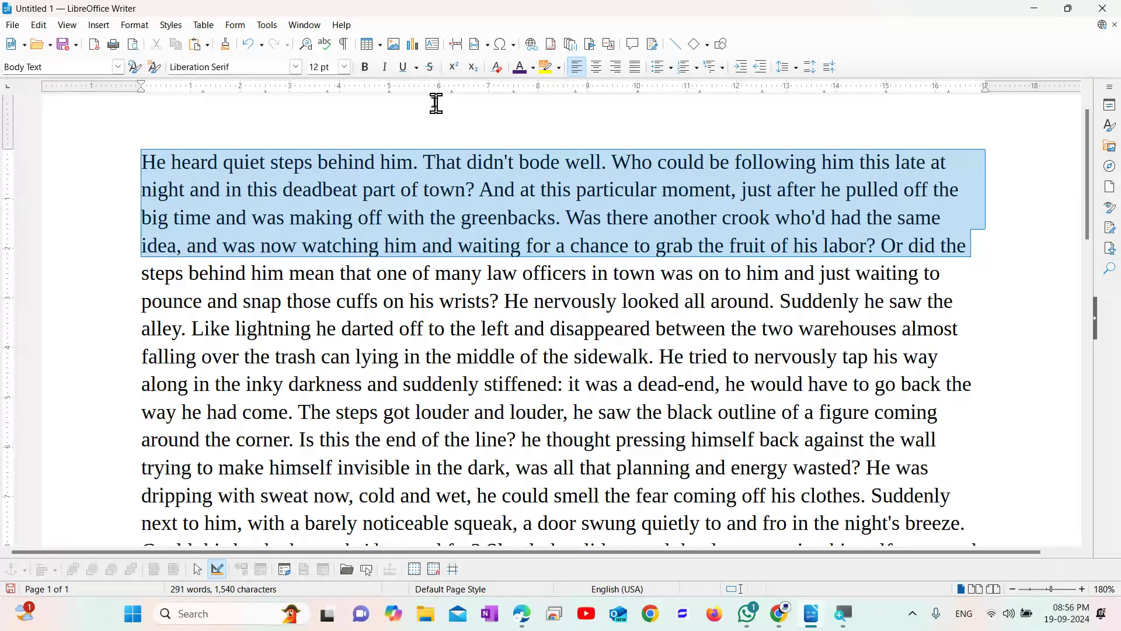
click(365, 67)
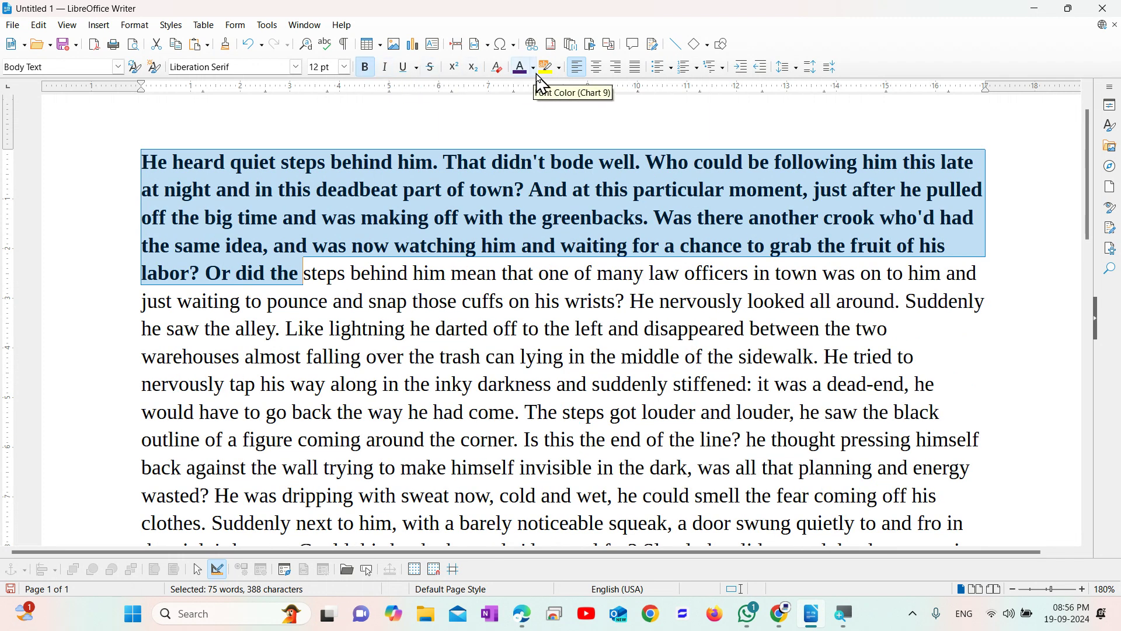
click(533, 68)
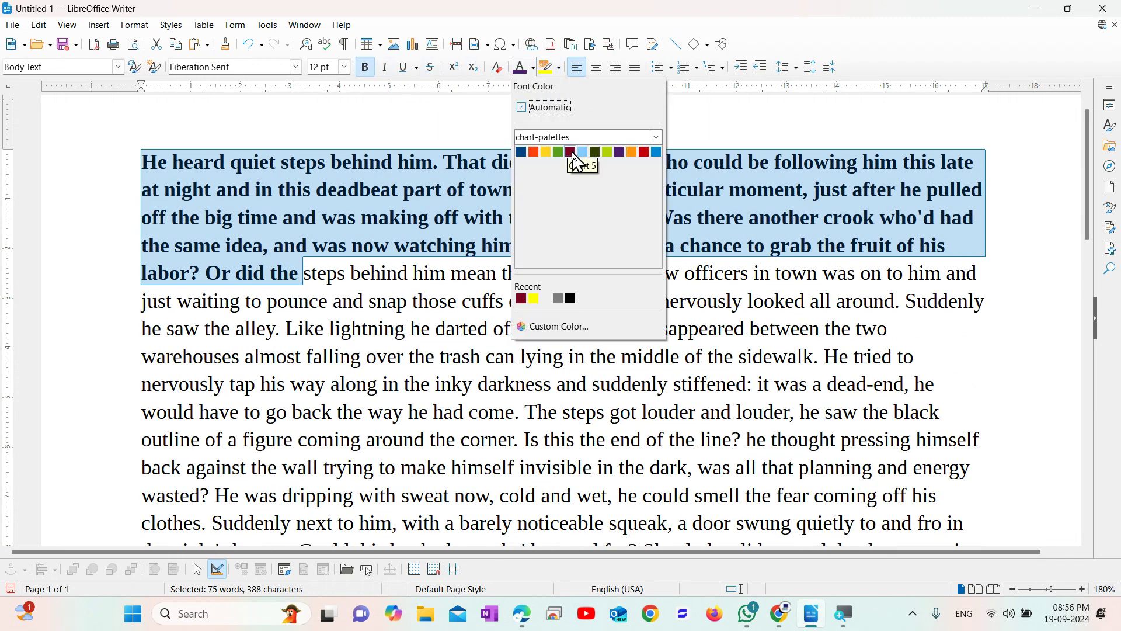
click(572, 154)
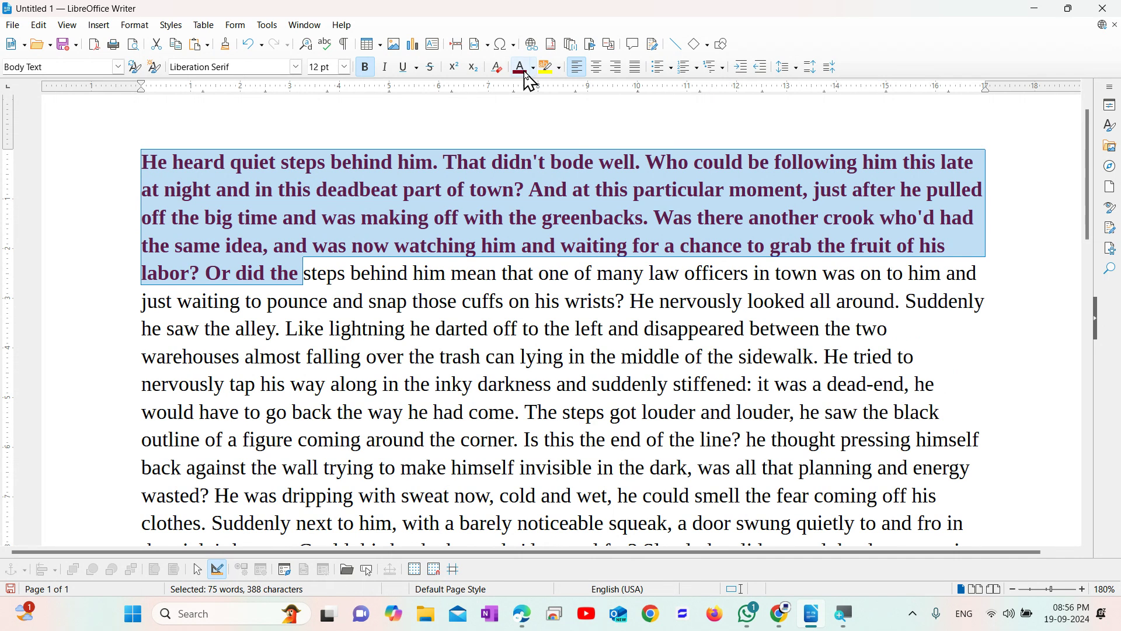
click(533, 68)
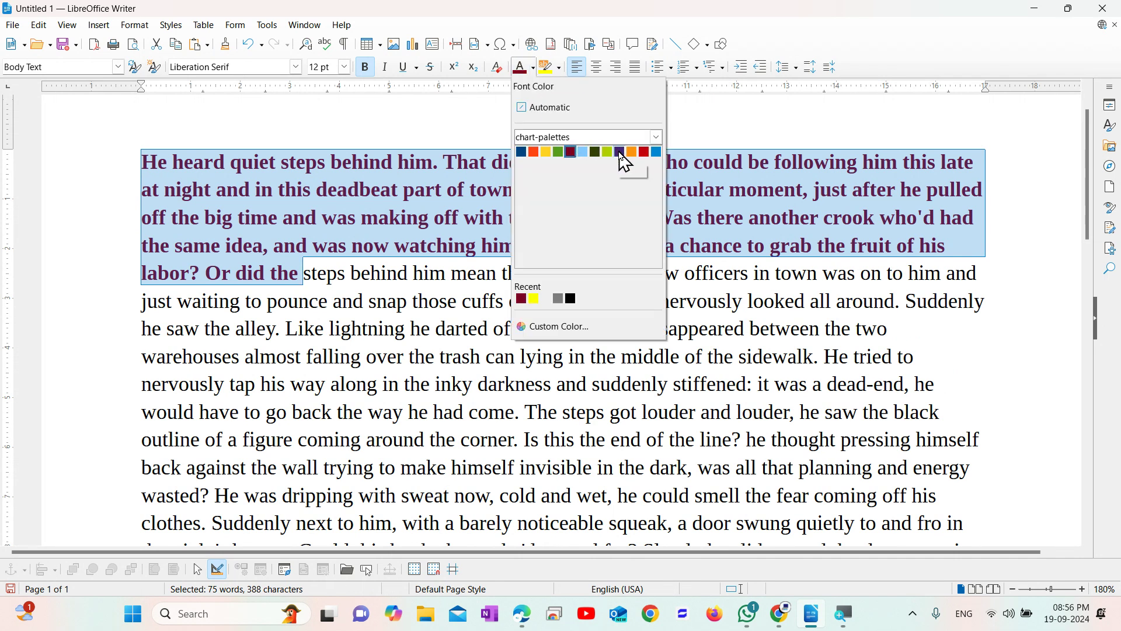
click(620, 153)
click(345, 68)
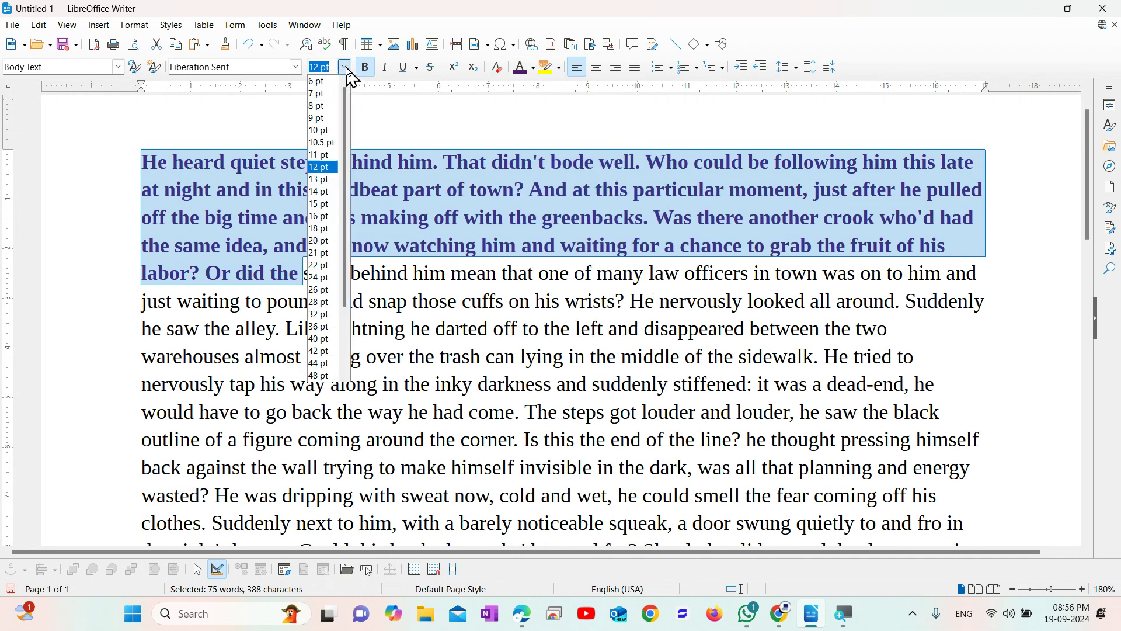
click(323, 204)
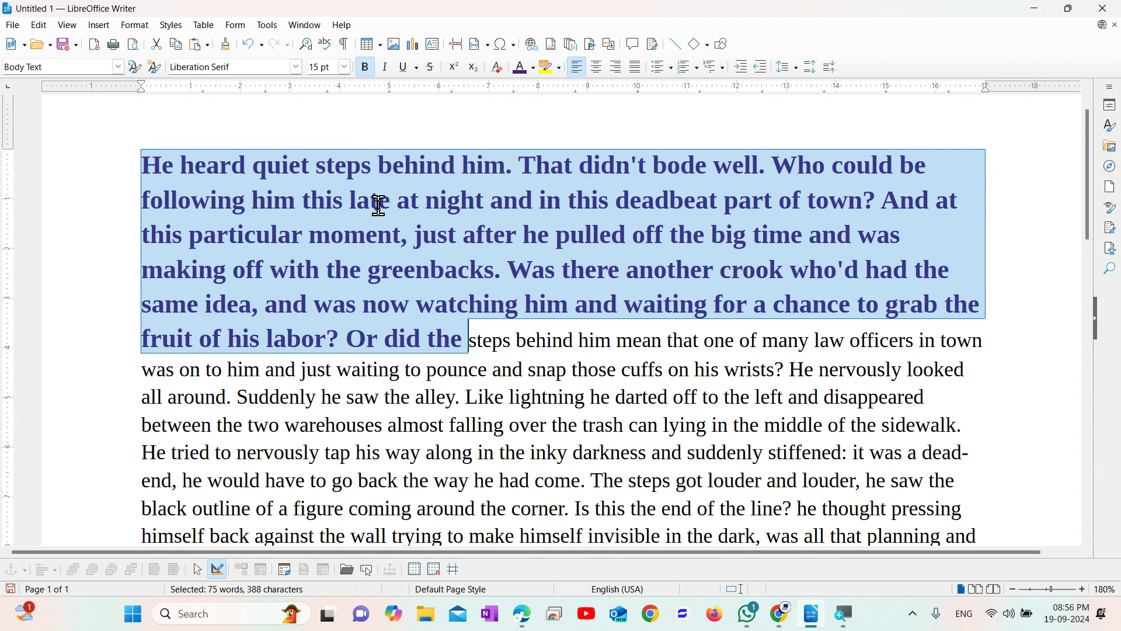
Undo the bold, font colour and size formatting on the passage's opening lines.
key(ctrl+z)
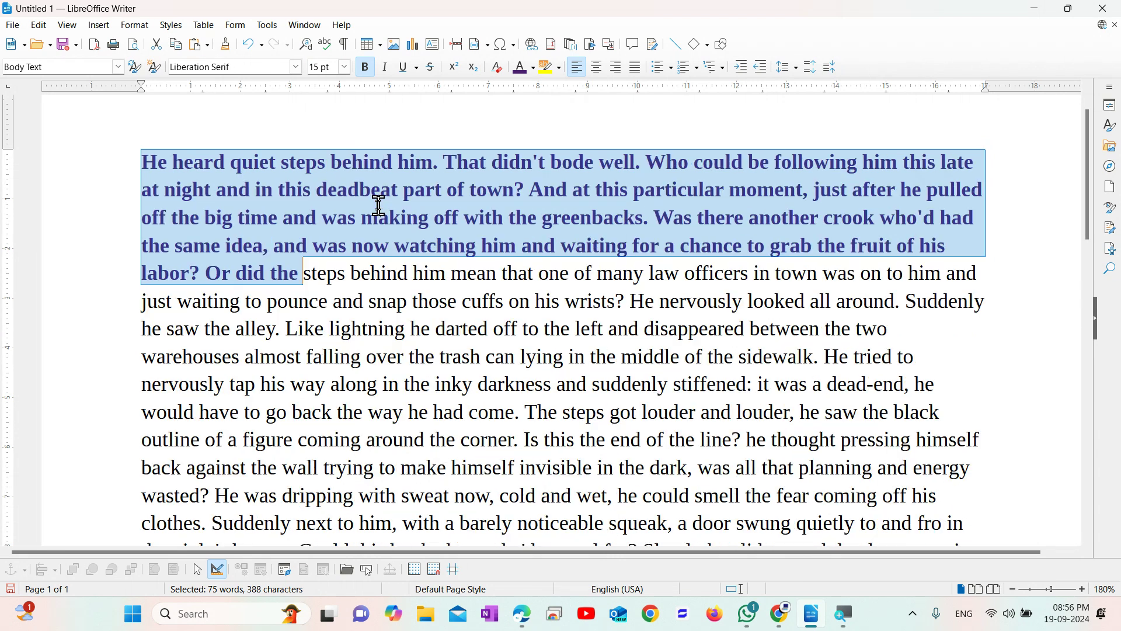
key(ctrl+z)
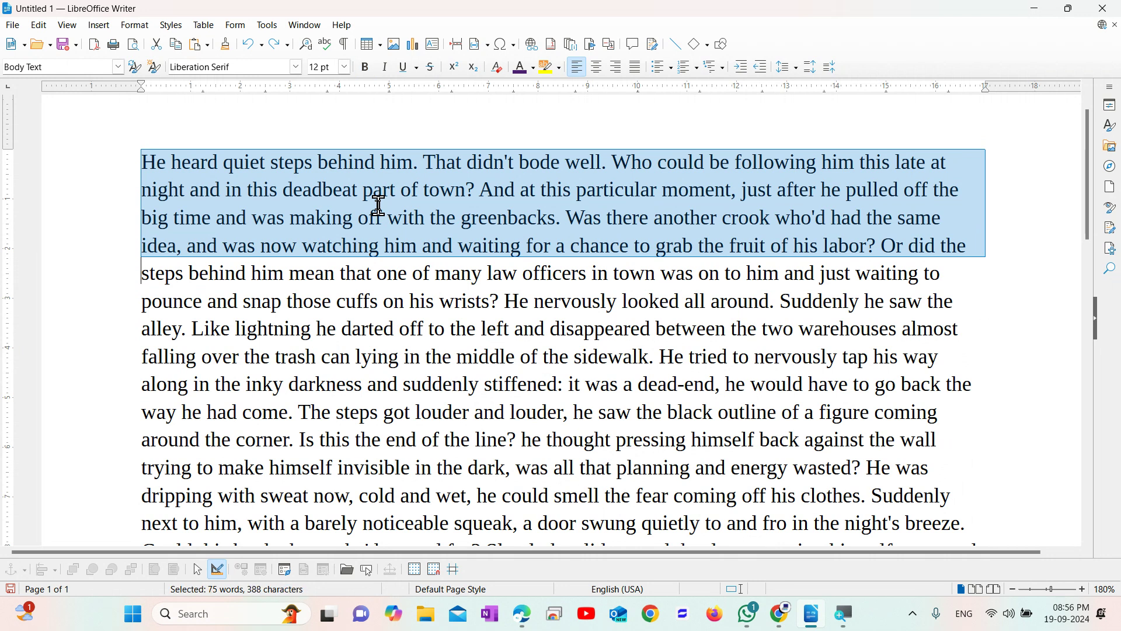
click(539, 279)
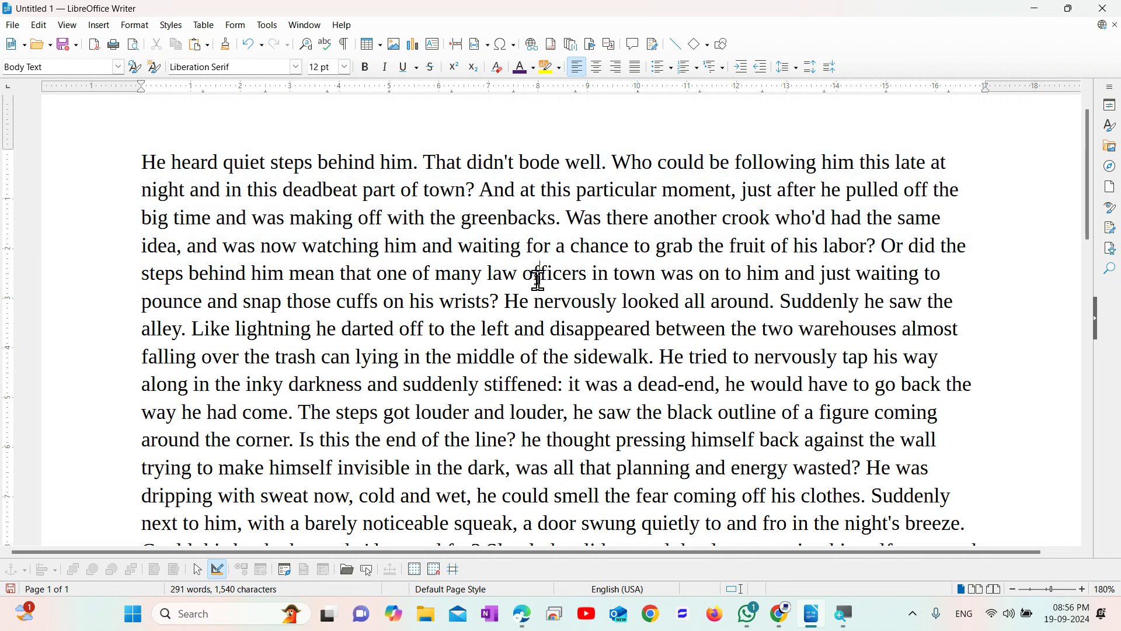
scroll(538, 279, down, 2)
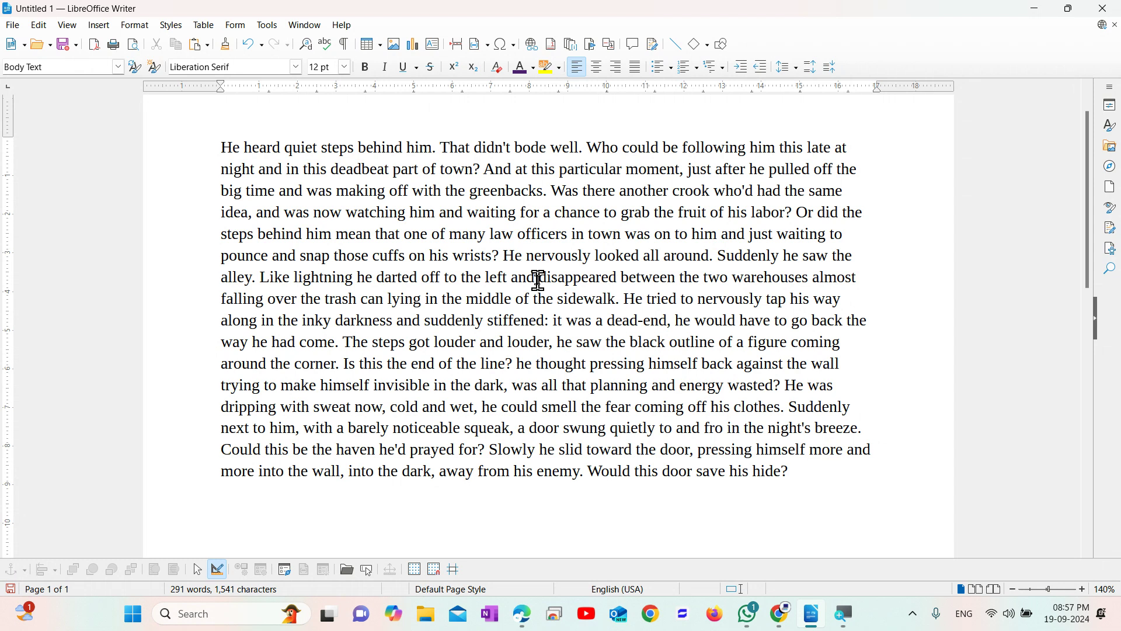
Check in the Advanced options whether macro recording is enabled, leaving the settings as they are.
click(267, 25)
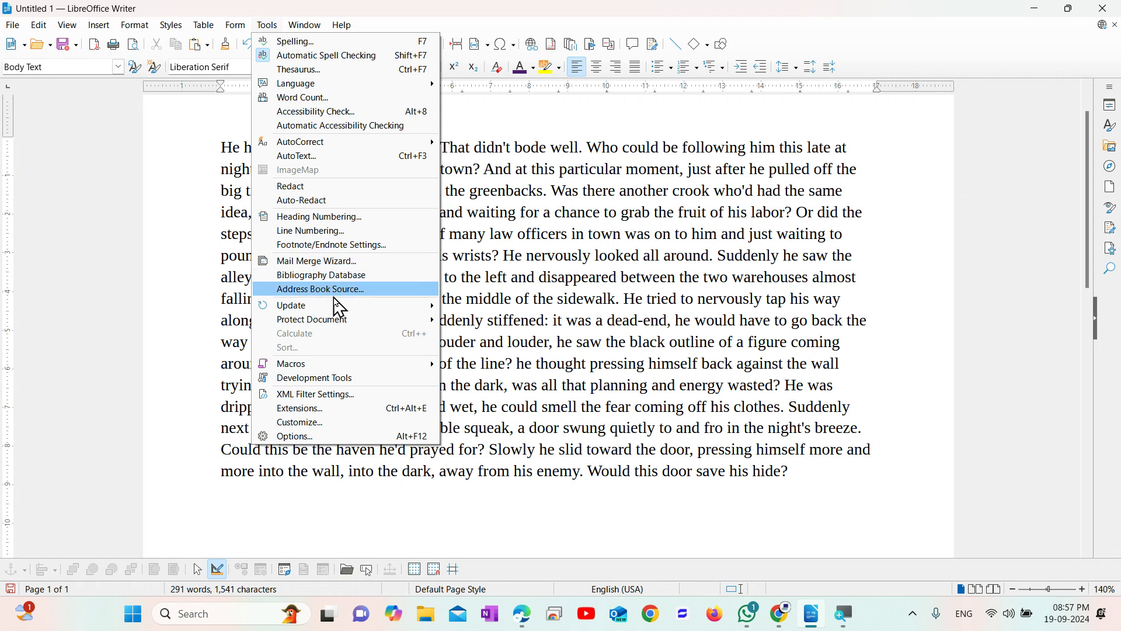
mouse_move(372, 372)
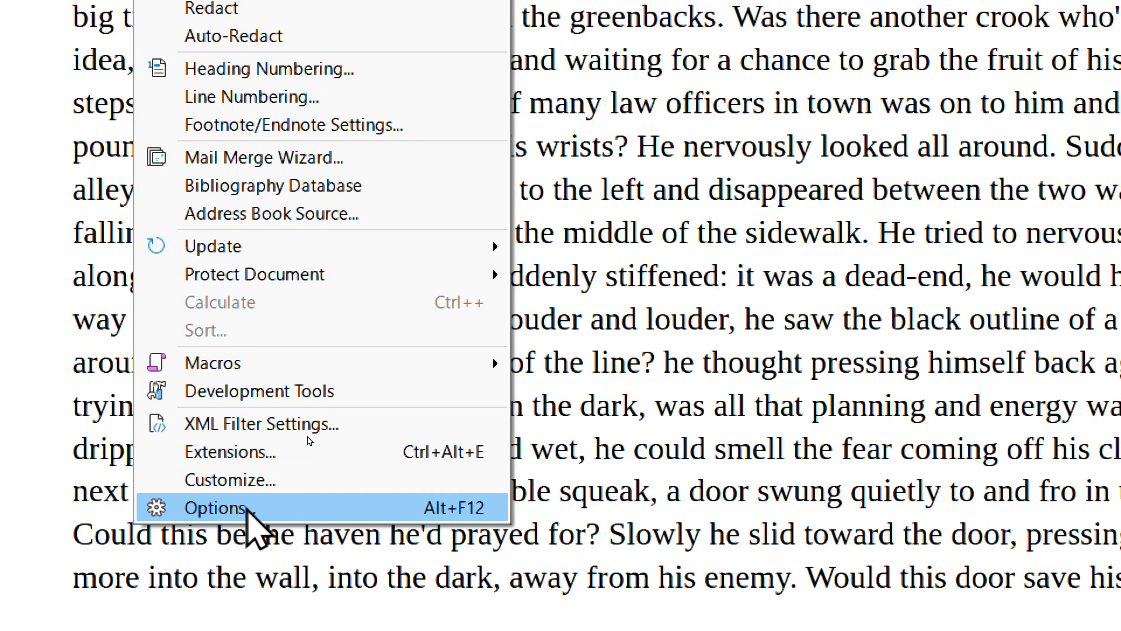
click(247, 508)
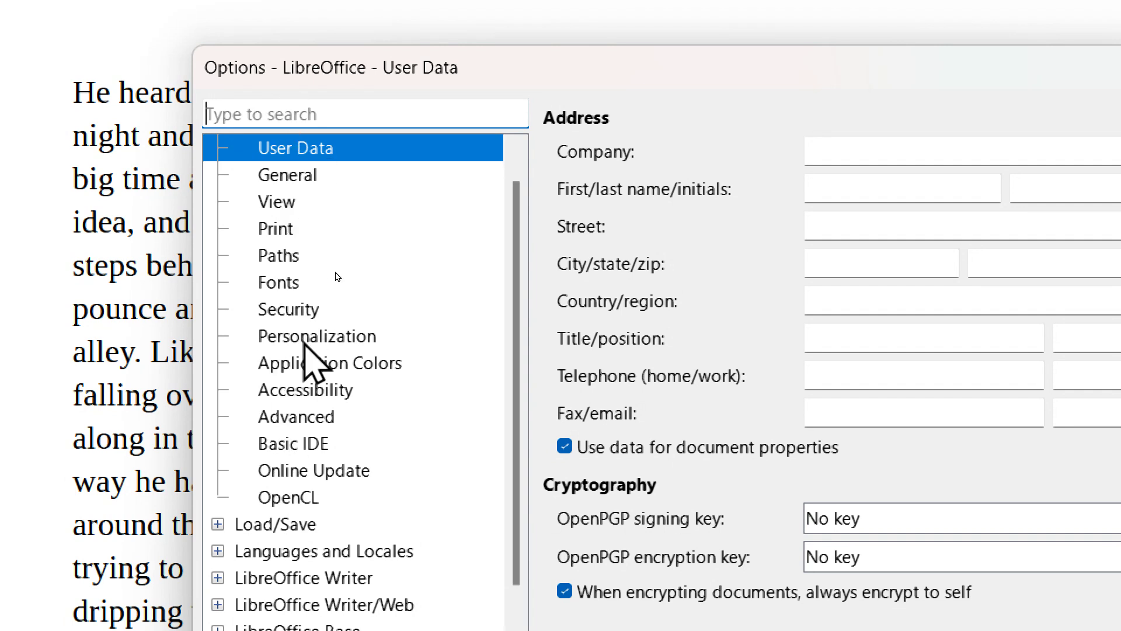
click(320, 418)
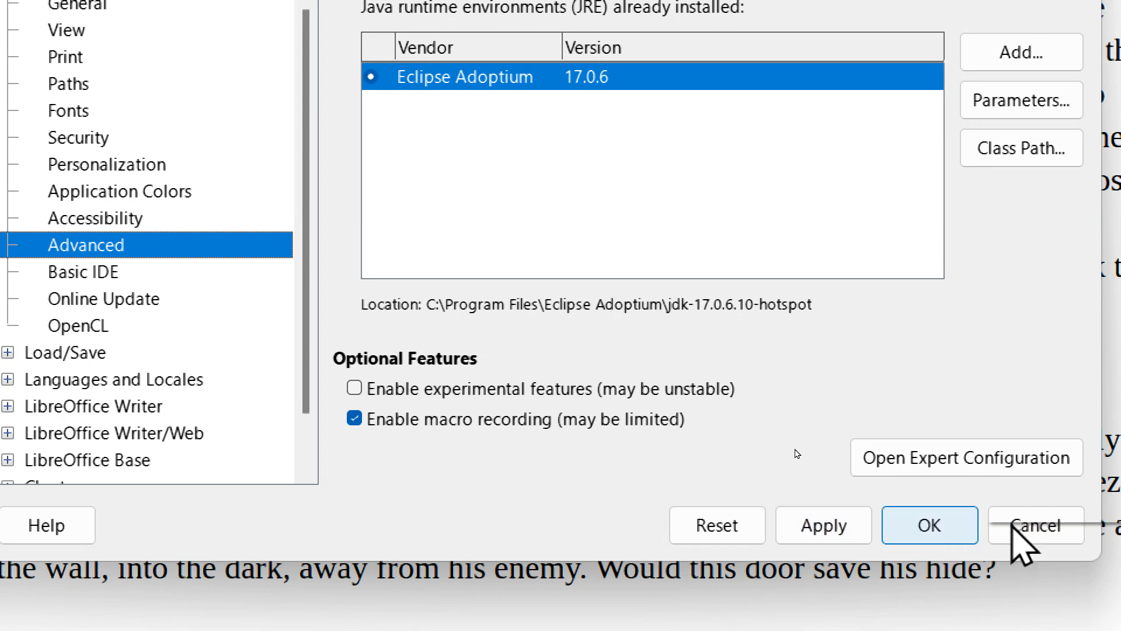
click(1036, 525)
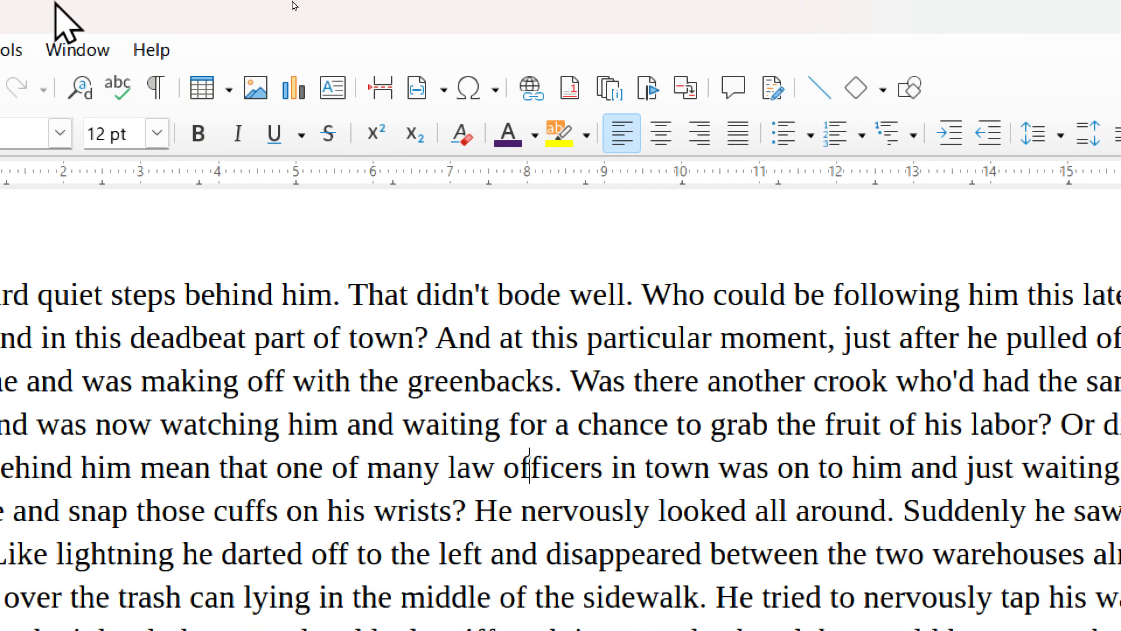
Start recording a new macro.
click(5, 49)
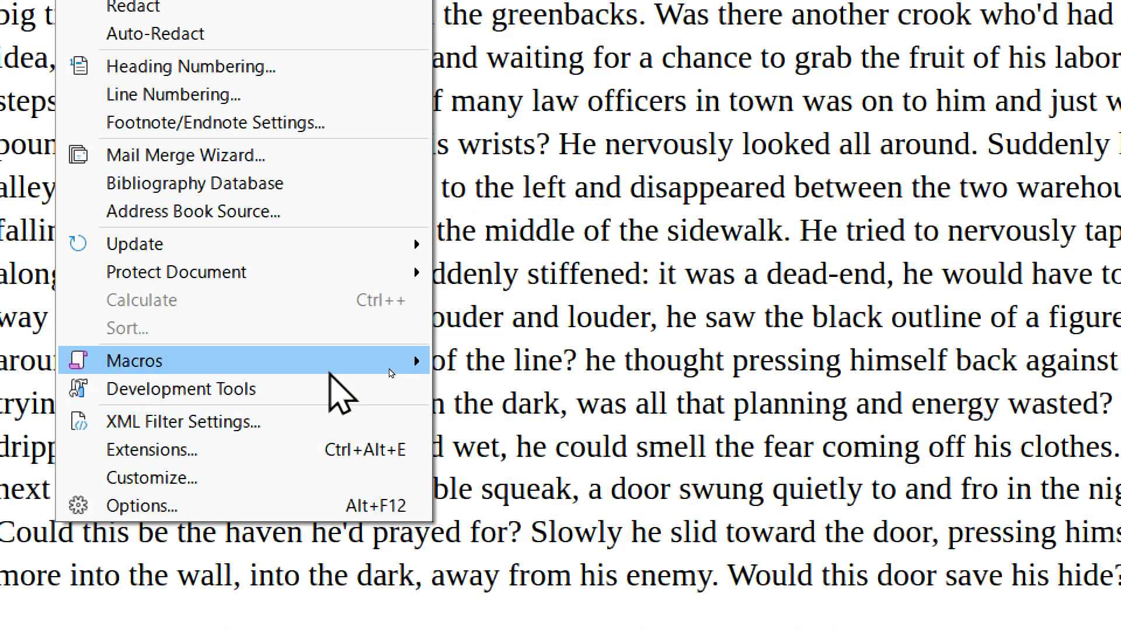
mouse_move(355, 516)
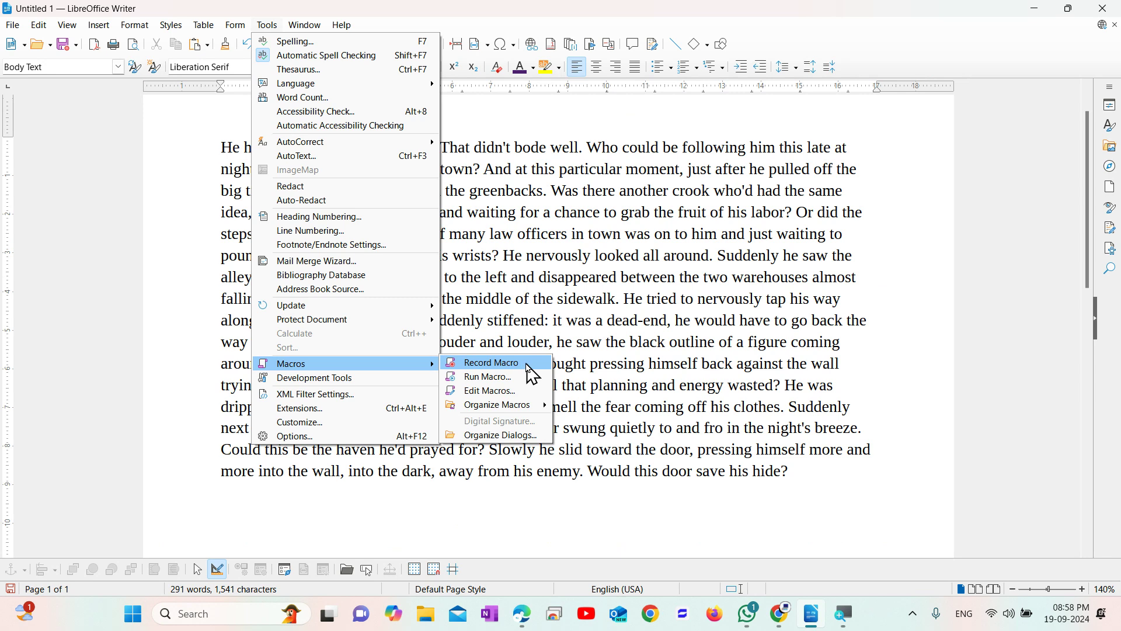
click(528, 368)
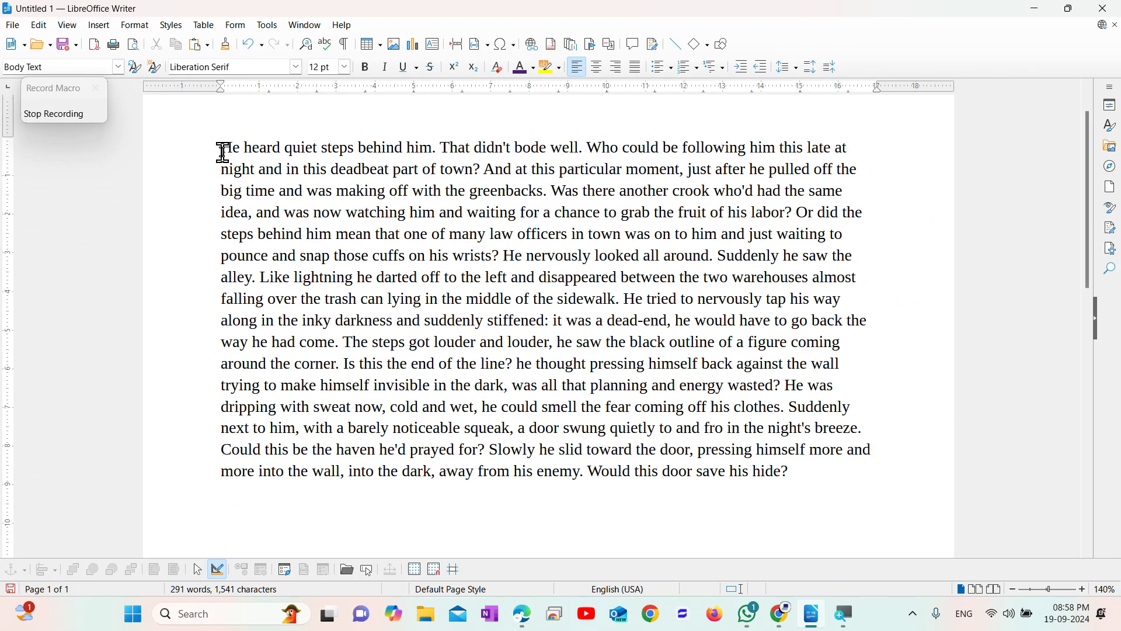
Give the passage's first four lines a bright blue font colour and make them bold and italic.
drag(223, 153, 896, 210)
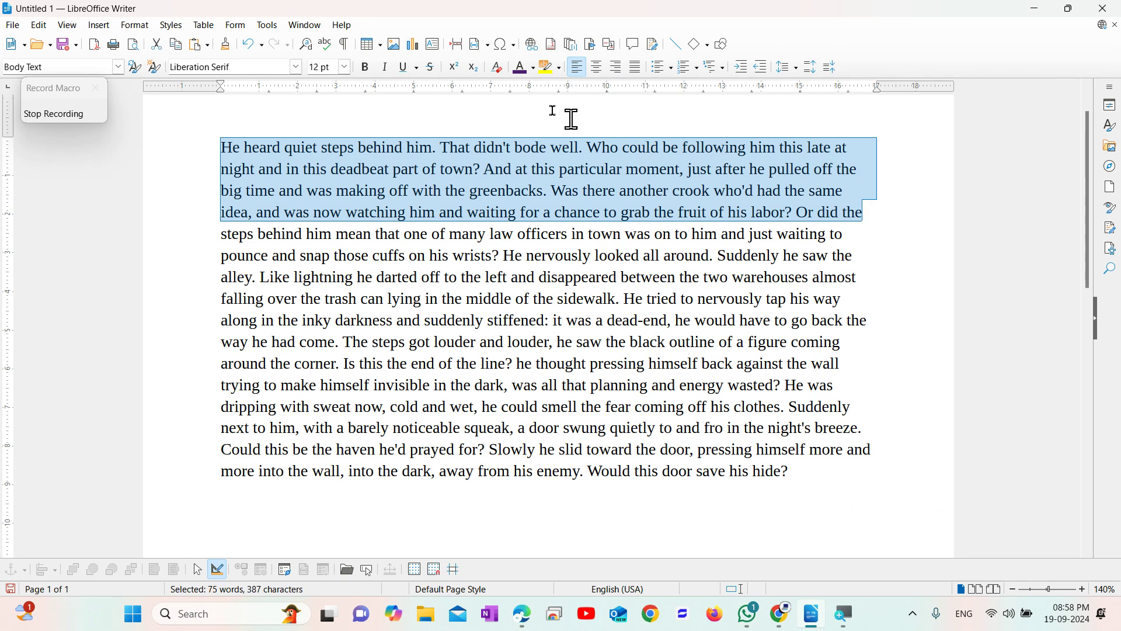
click(533, 70)
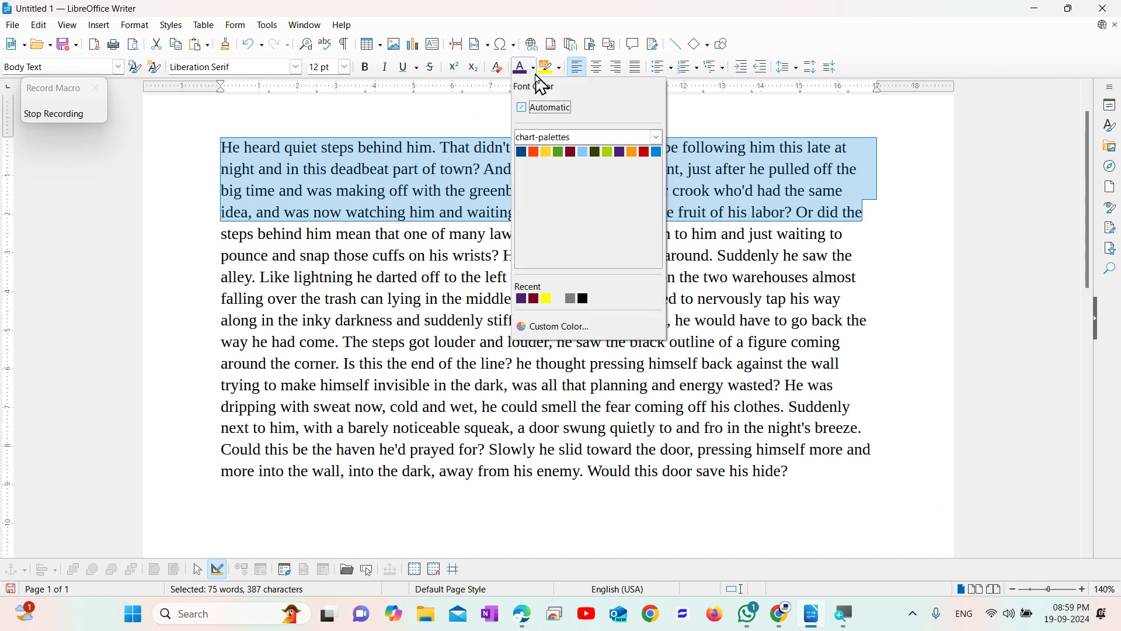
click(656, 153)
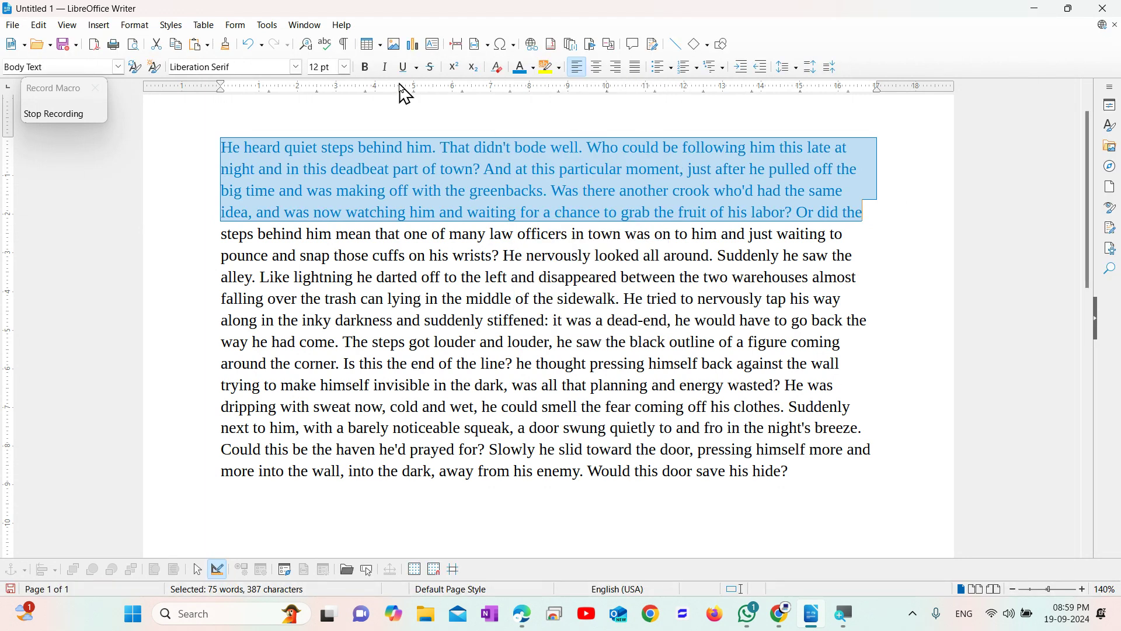
click(364, 67)
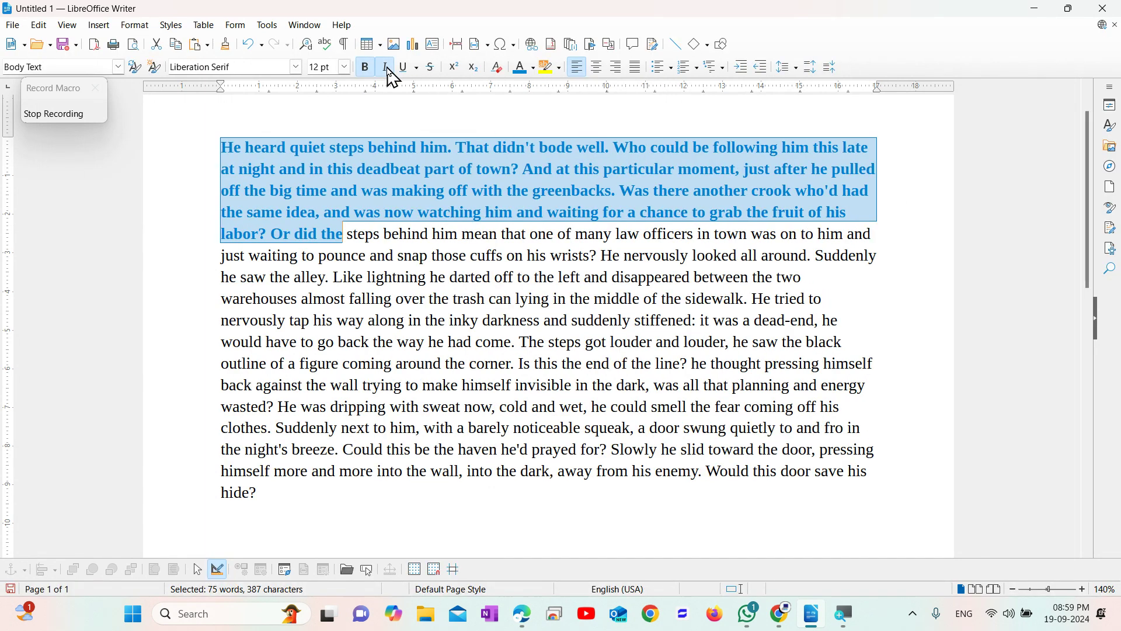
click(386, 68)
Set the blue opening text to 11 pt and change its font to Letter Gothic.
click(345, 67)
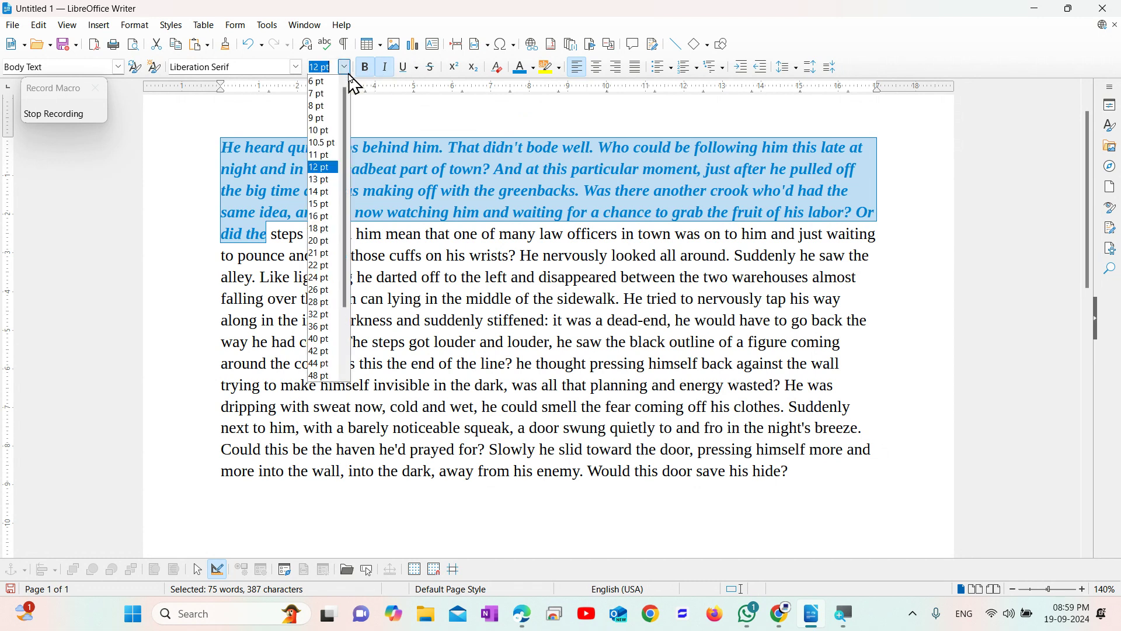
click(320, 155)
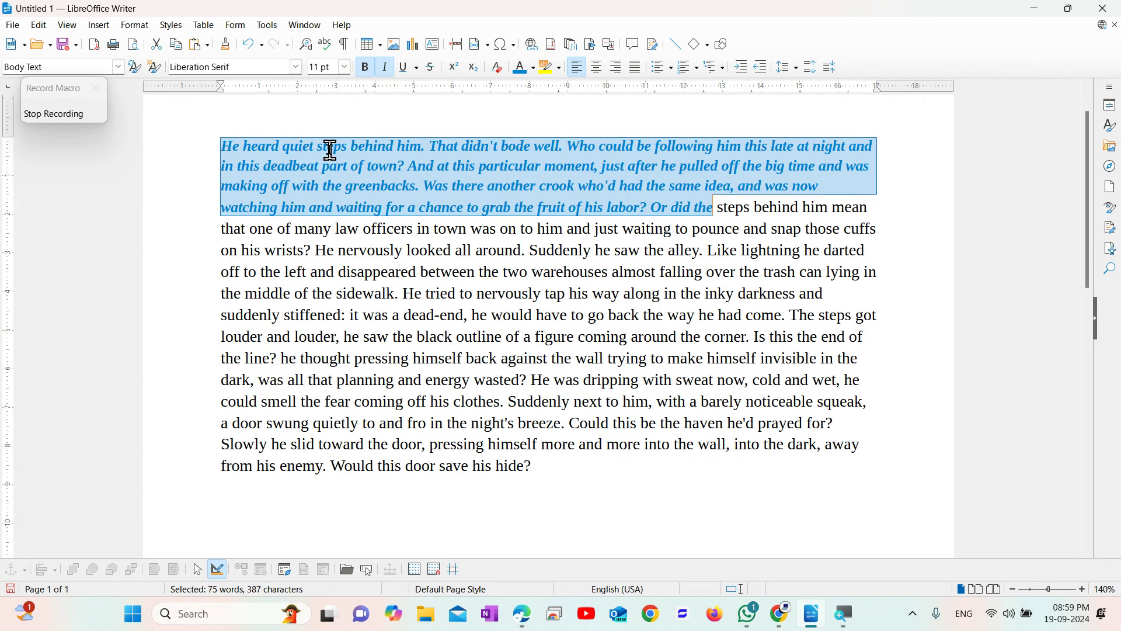
click(297, 67)
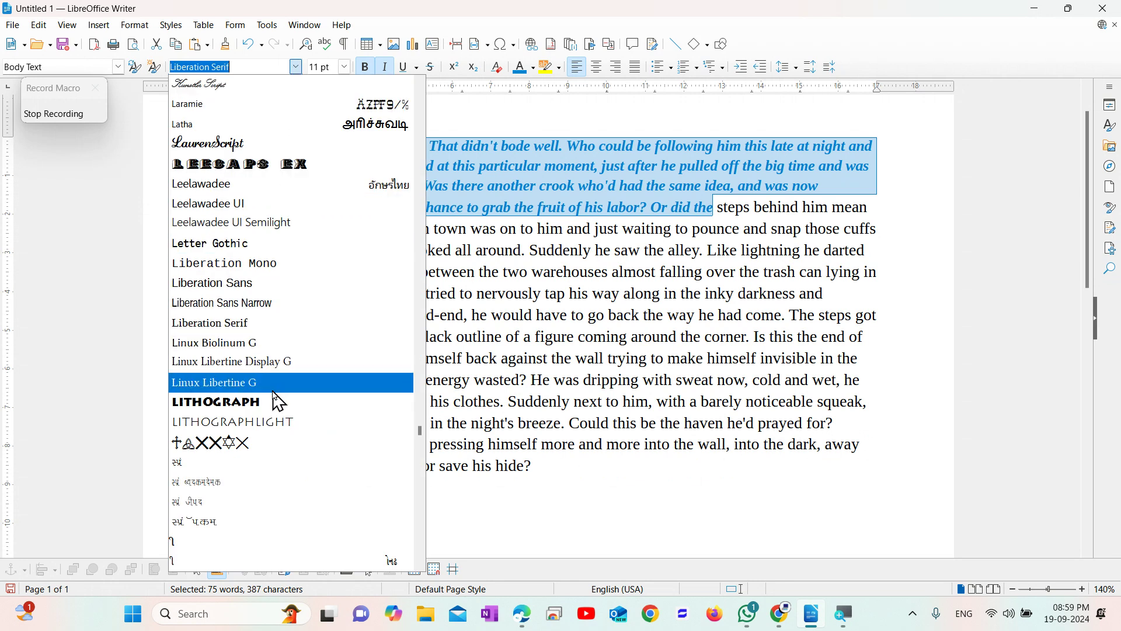
click(300, 245)
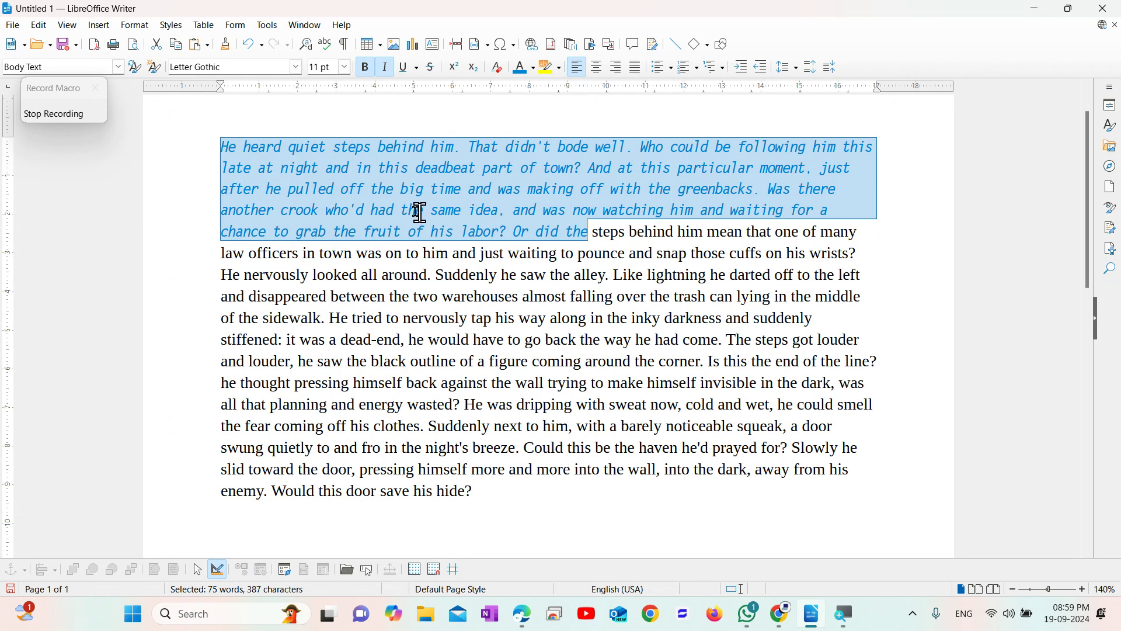
click(530, 204)
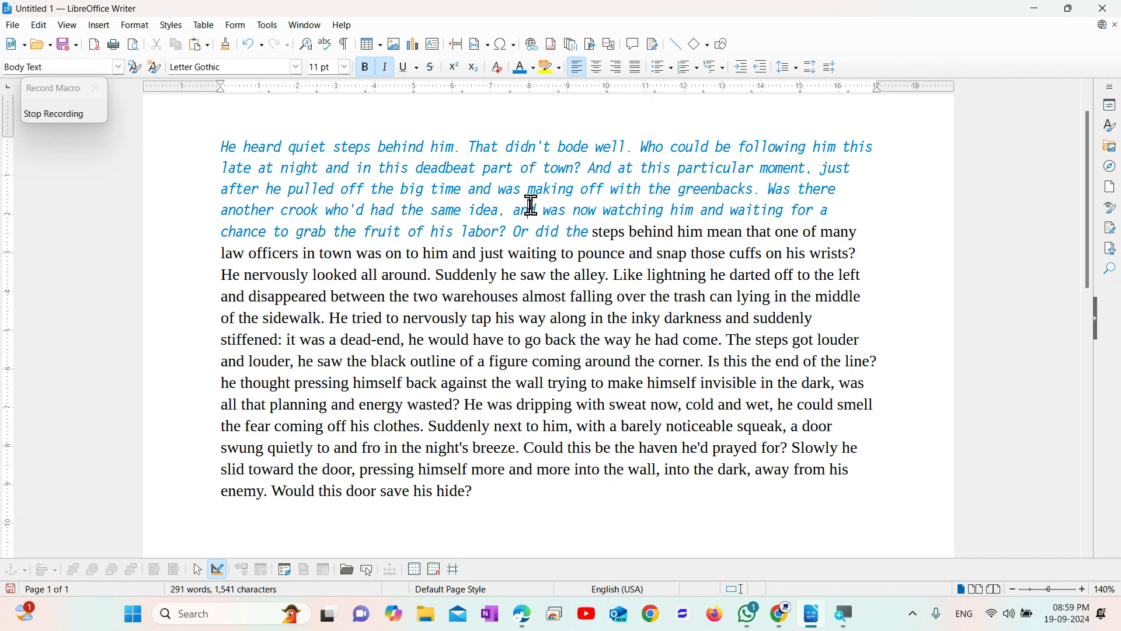
Stop the macro recording and save it as "record" in module k of the Standard library.
click(58, 114)
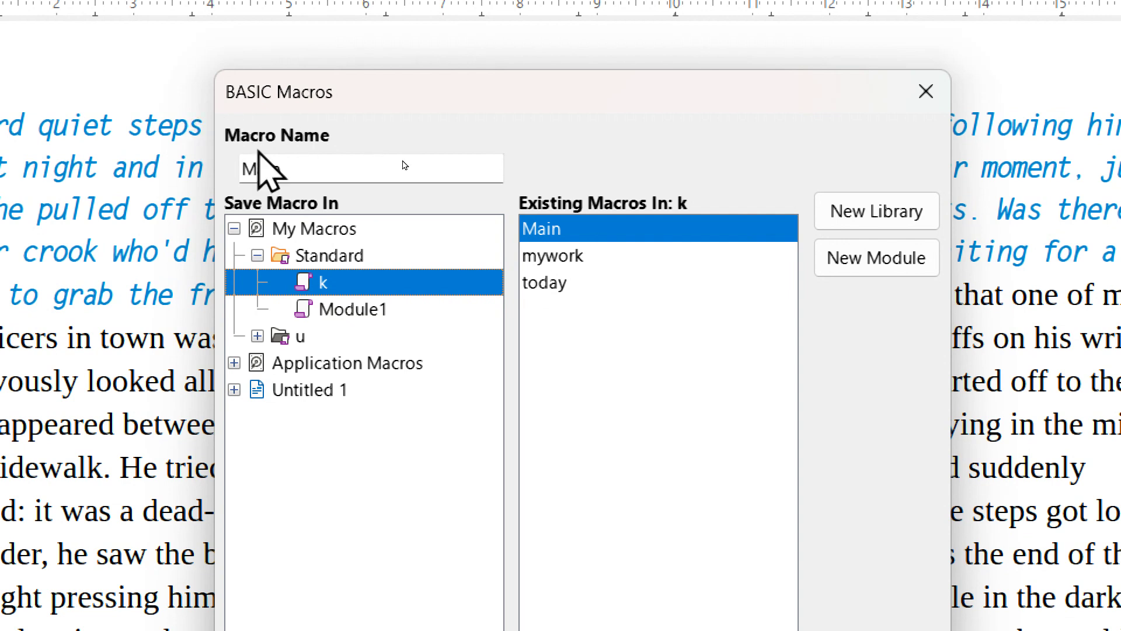
click(296, 166)
drag(296, 164, 226, 173)
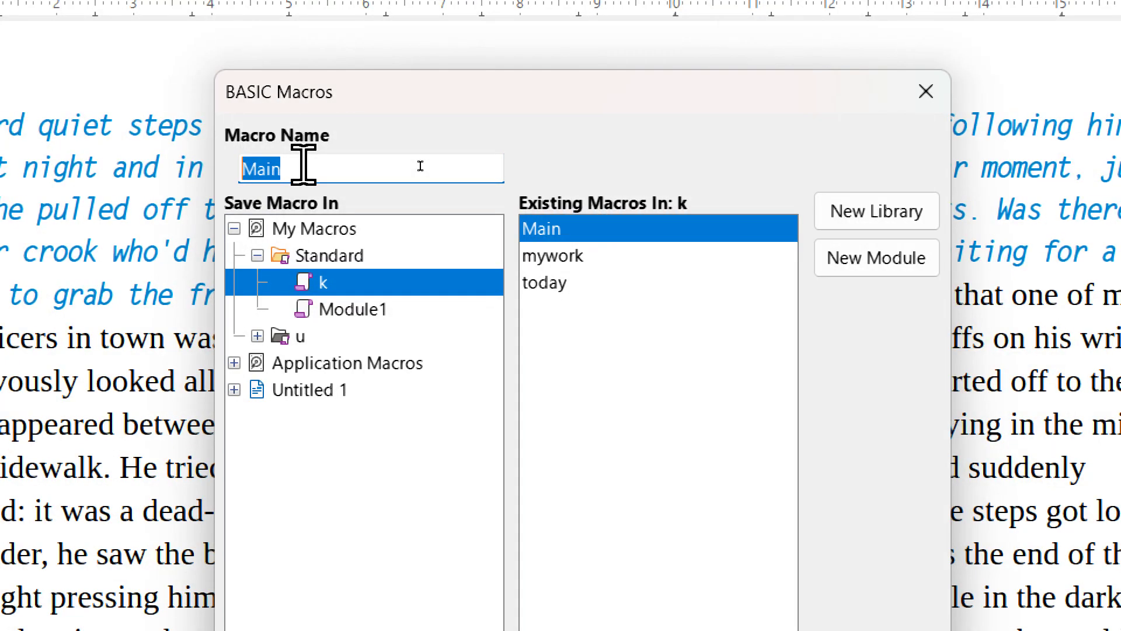
text(record)
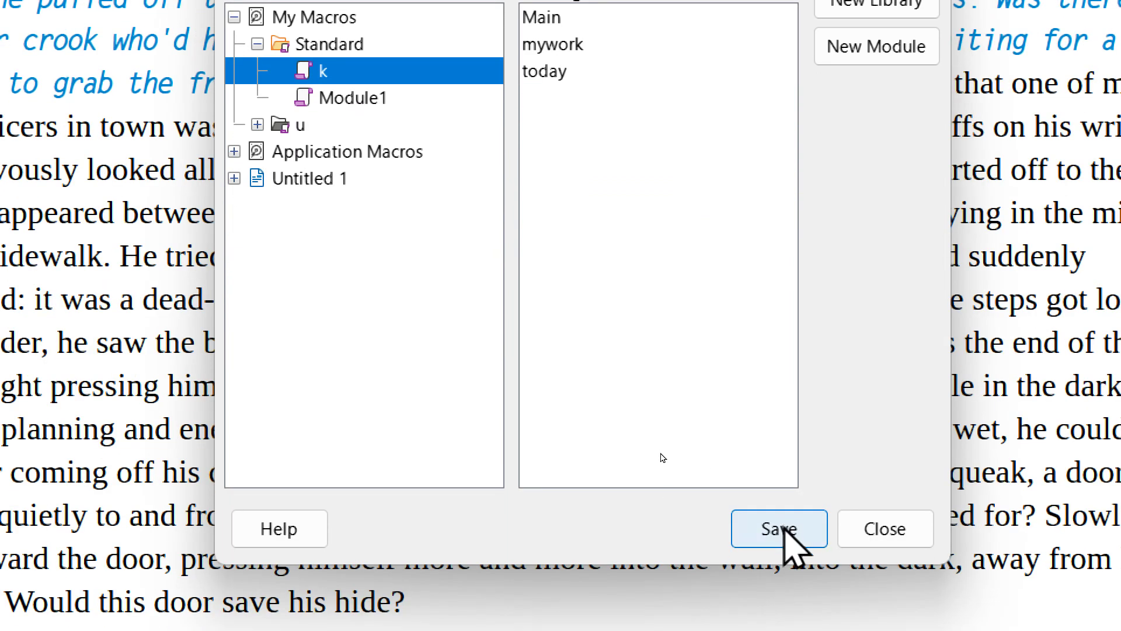
click(785, 528)
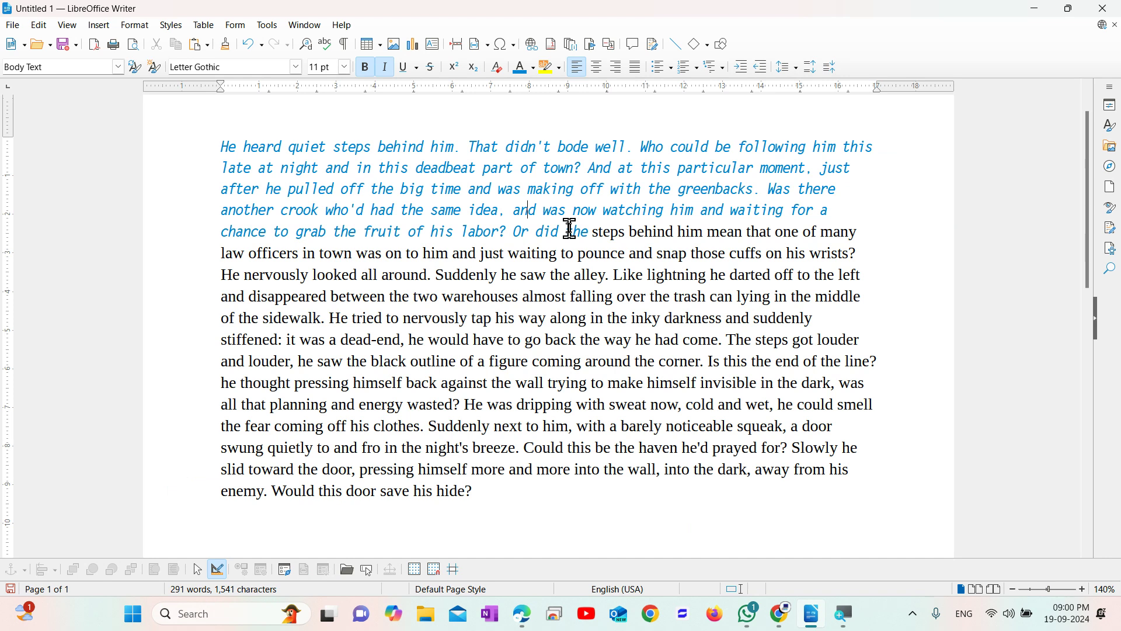
Delete all the document's text and insert a fresh dummy passage with the AutoText shortcut dt.
key(ctrl+a)
key(Delete)
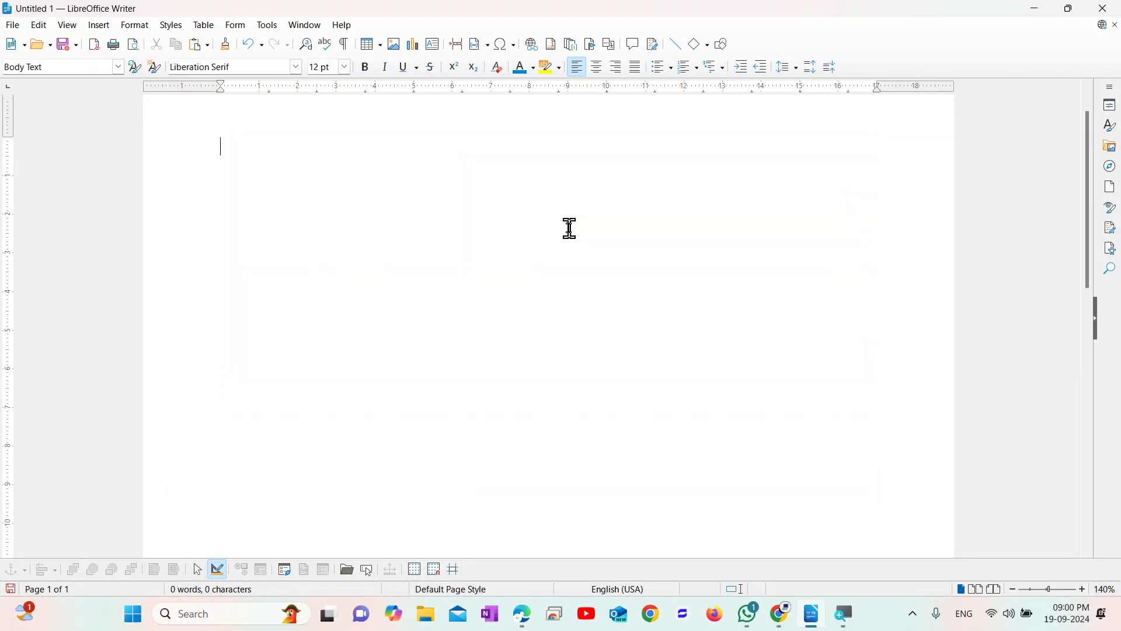
text(dt)
key(F3)
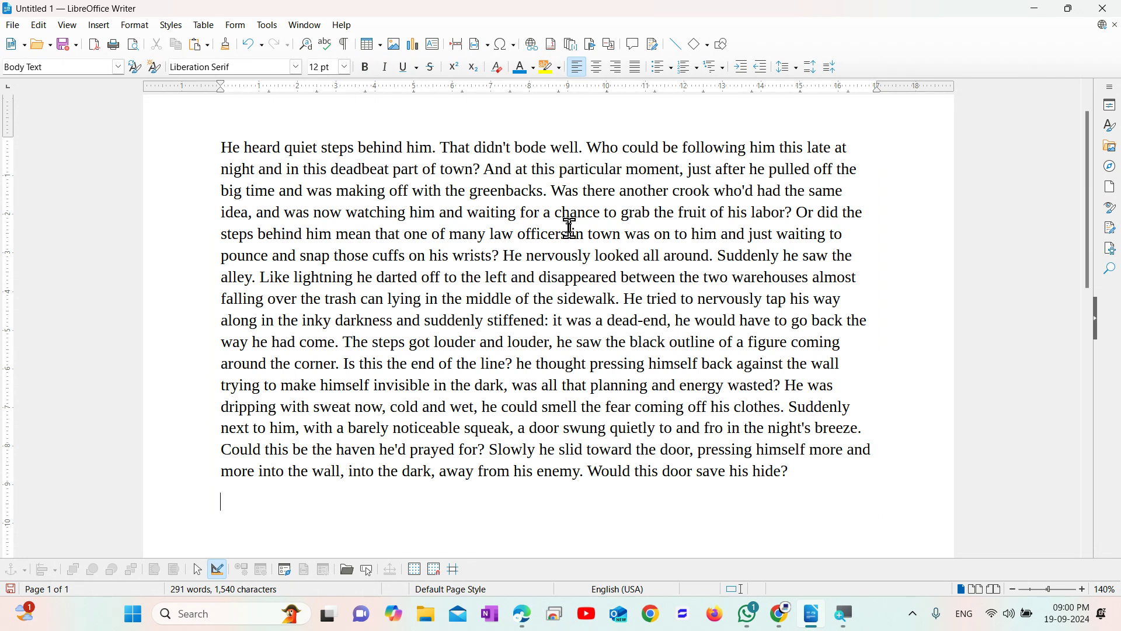
Run the "record" macro from module k of the Standard library on the passage from "along in the inky darkness" to its end.
drag(210, 318, 813, 462)
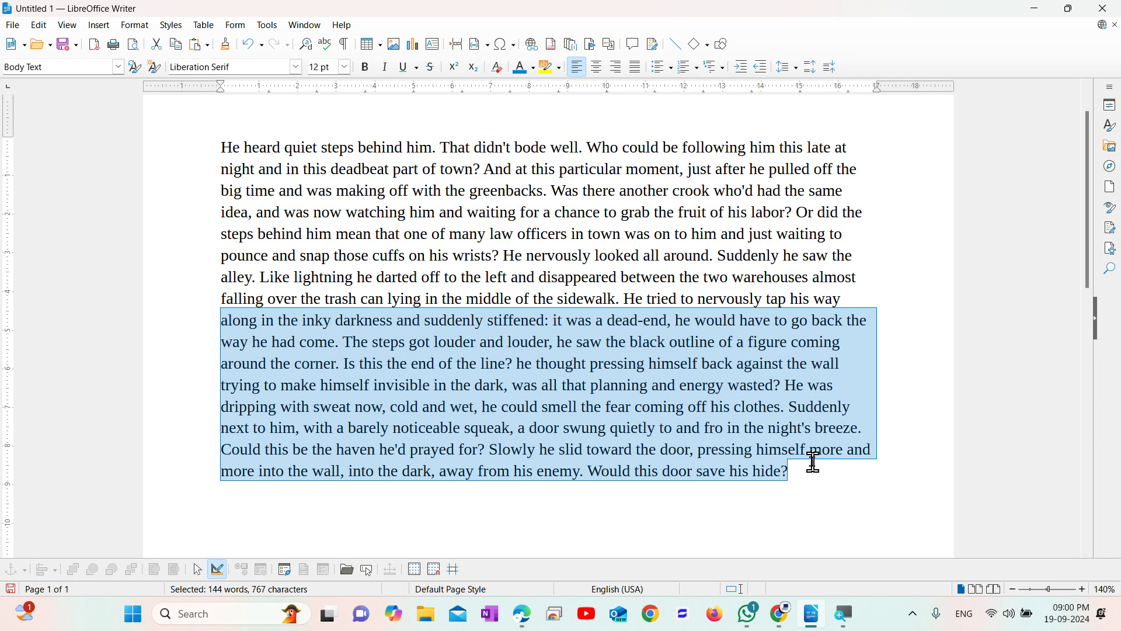
click(277, 28)
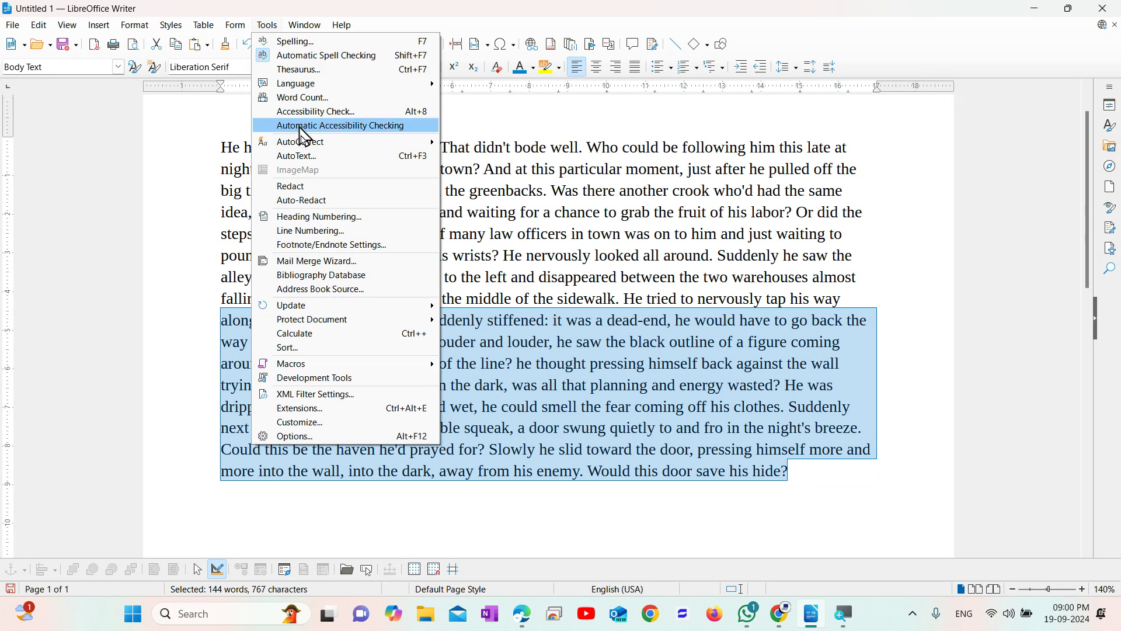
mouse_move(373, 369)
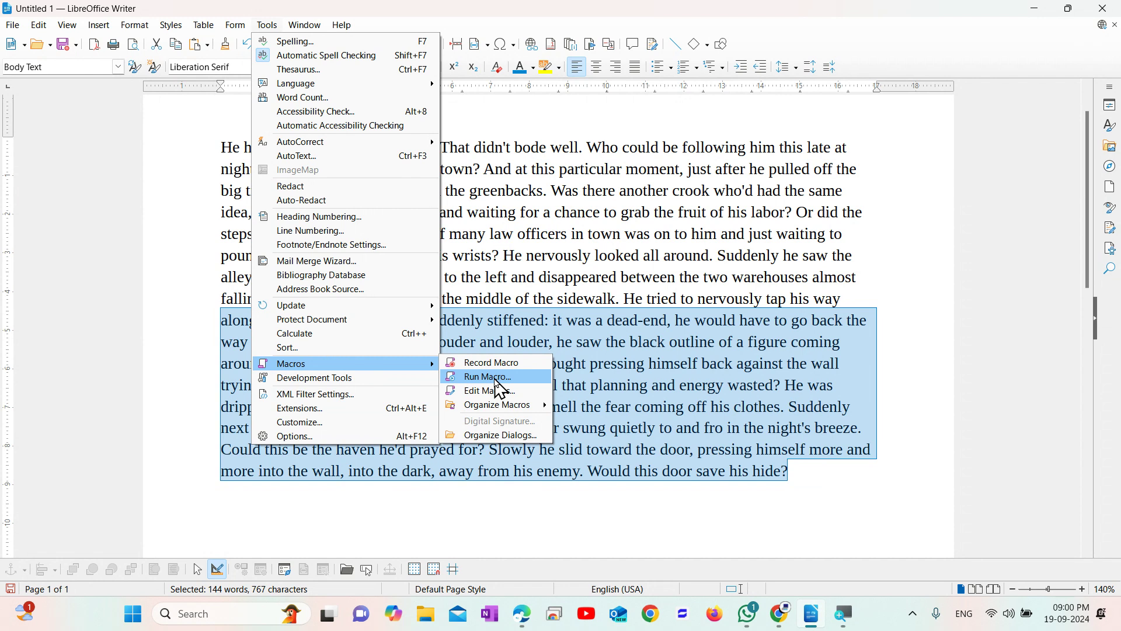
click(498, 378)
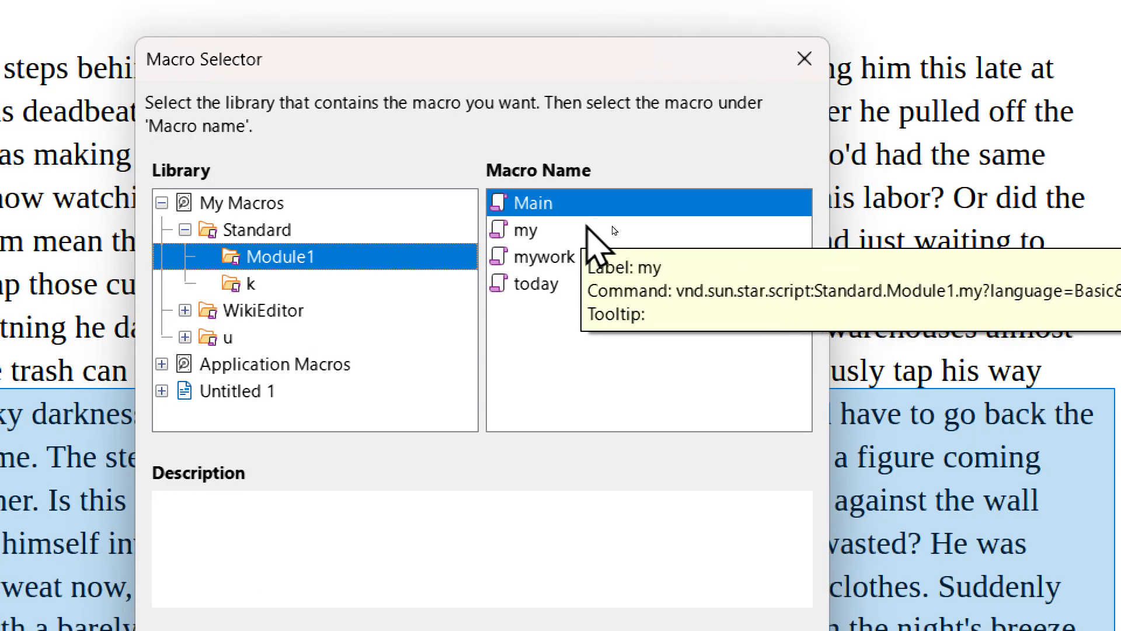
click(613, 228)
click(242, 284)
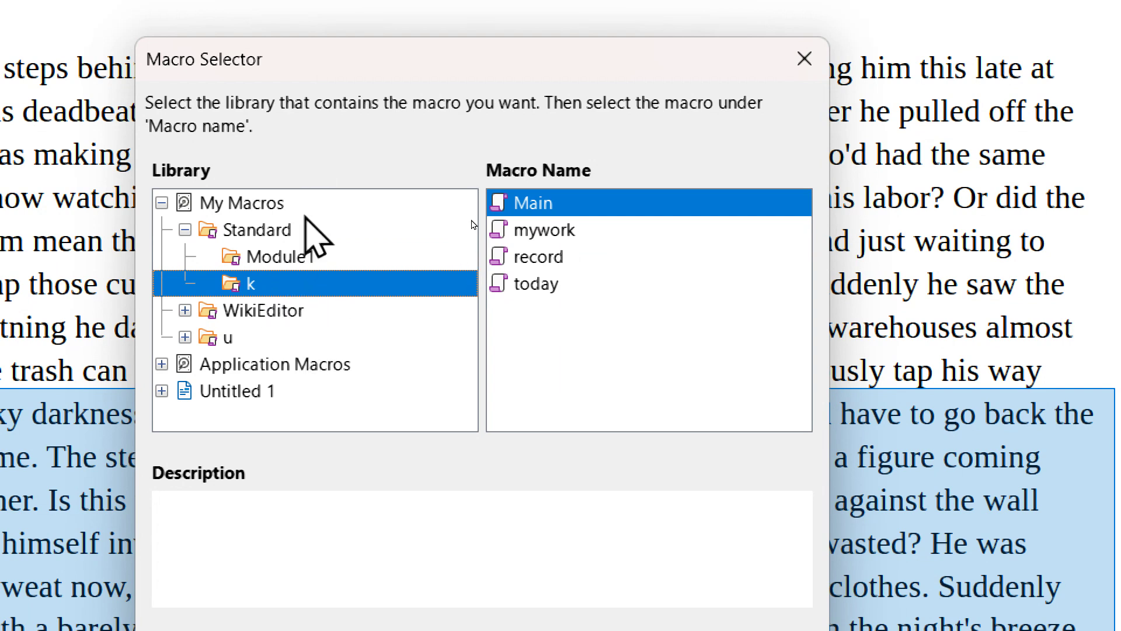
click(288, 257)
click(288, 283)
click(304, 257)
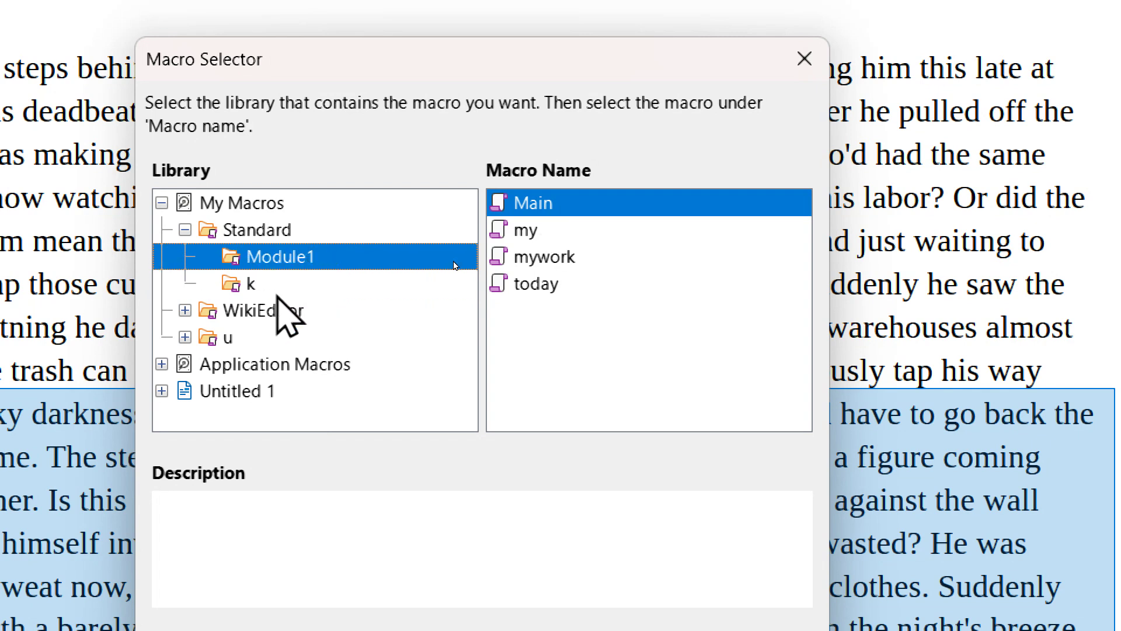
click(242, 284)
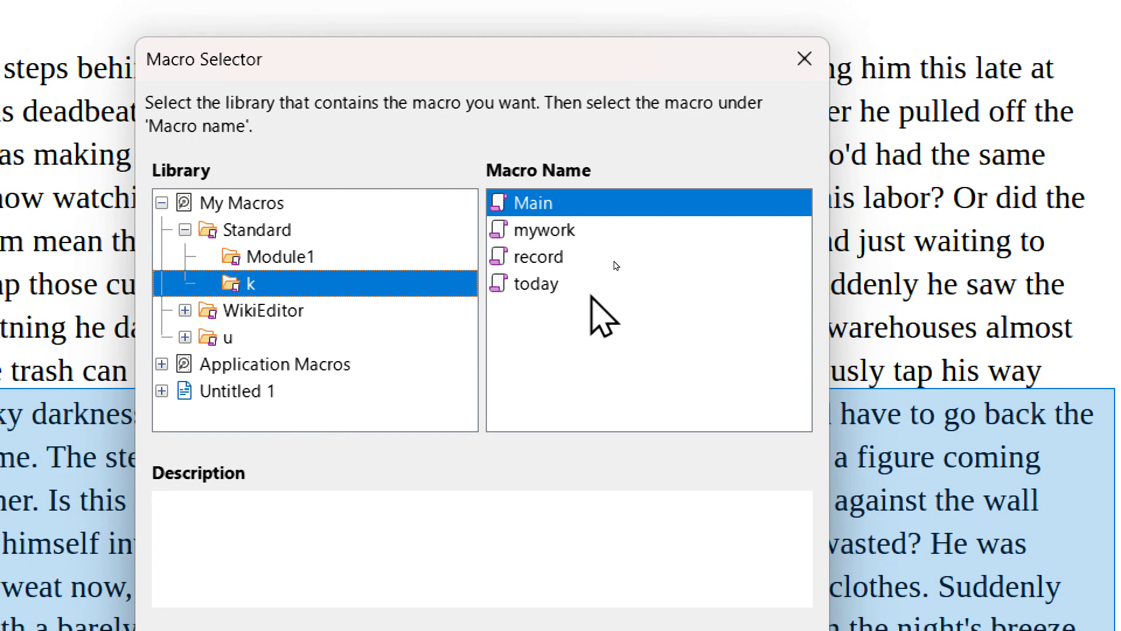
click(565, 260)
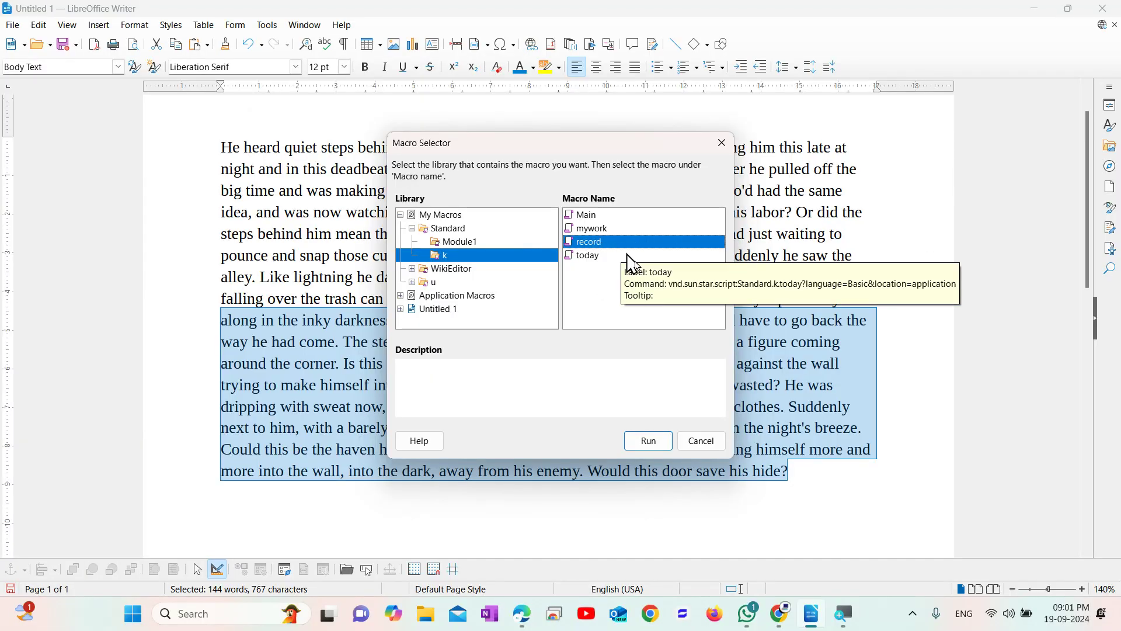
click(650, 442)
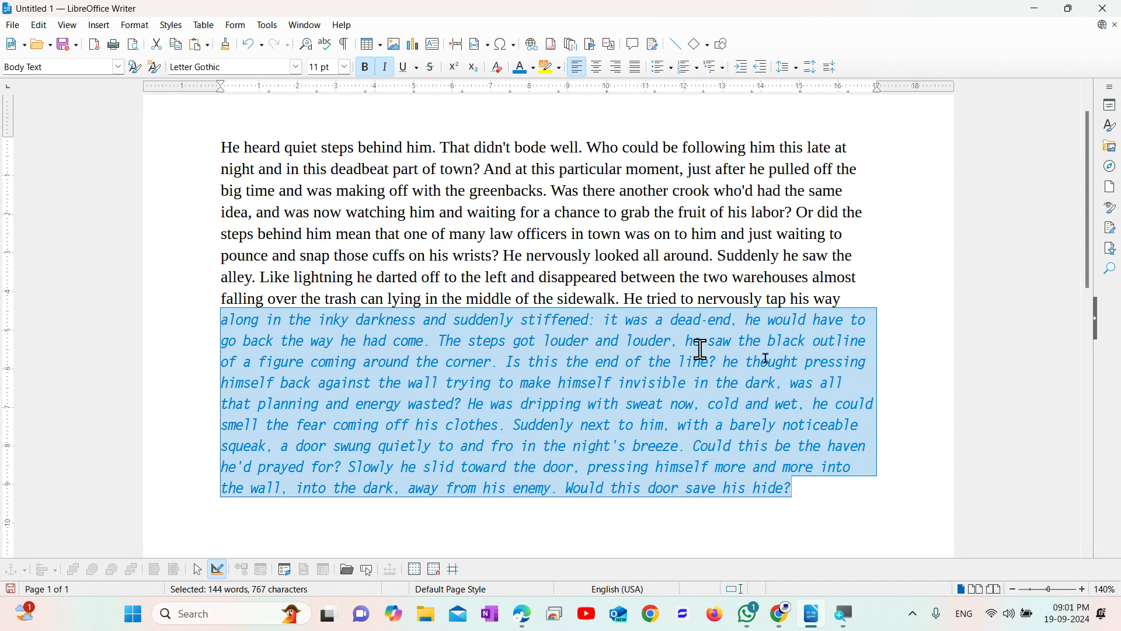
click(665, 480)
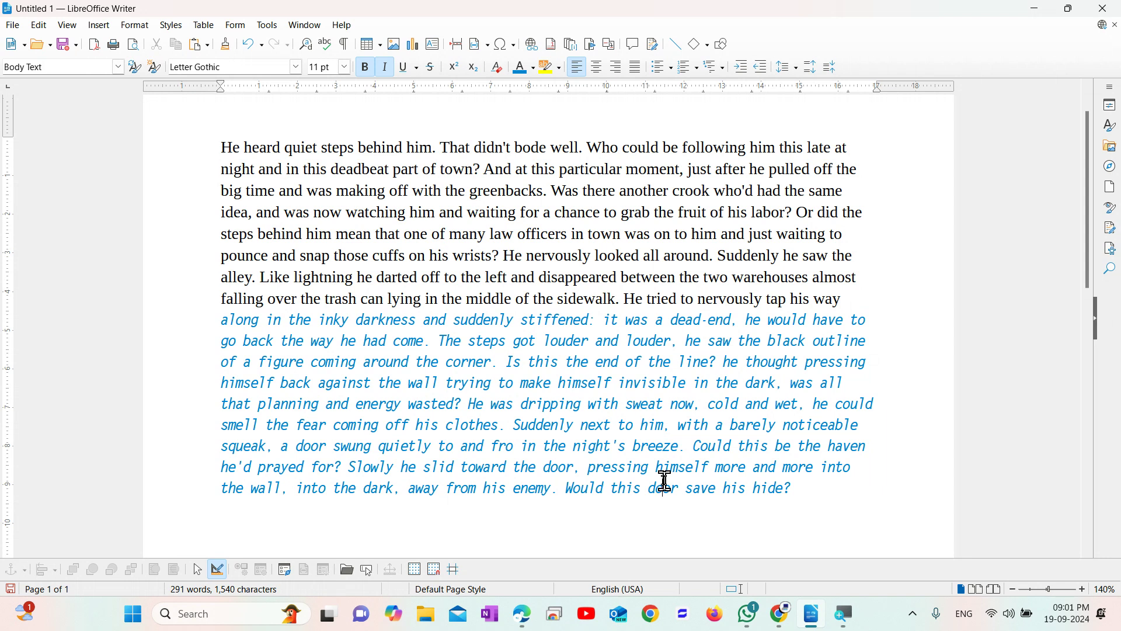
Delete all the document's text to leave a blank page for the mail merge.
click(268, 25)
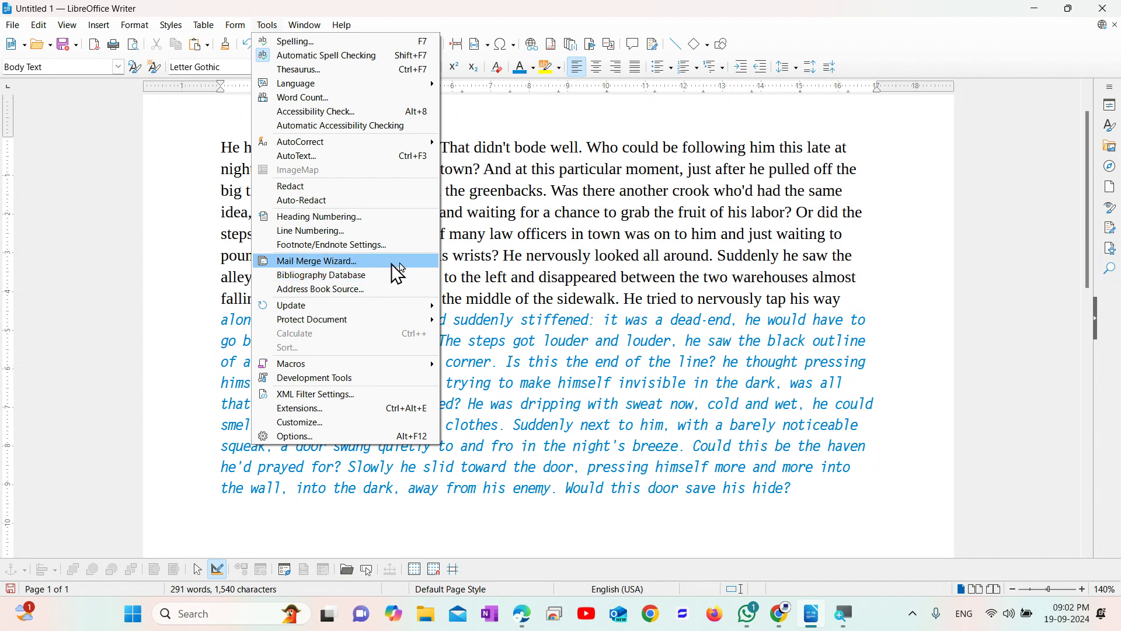
click(567, 299)
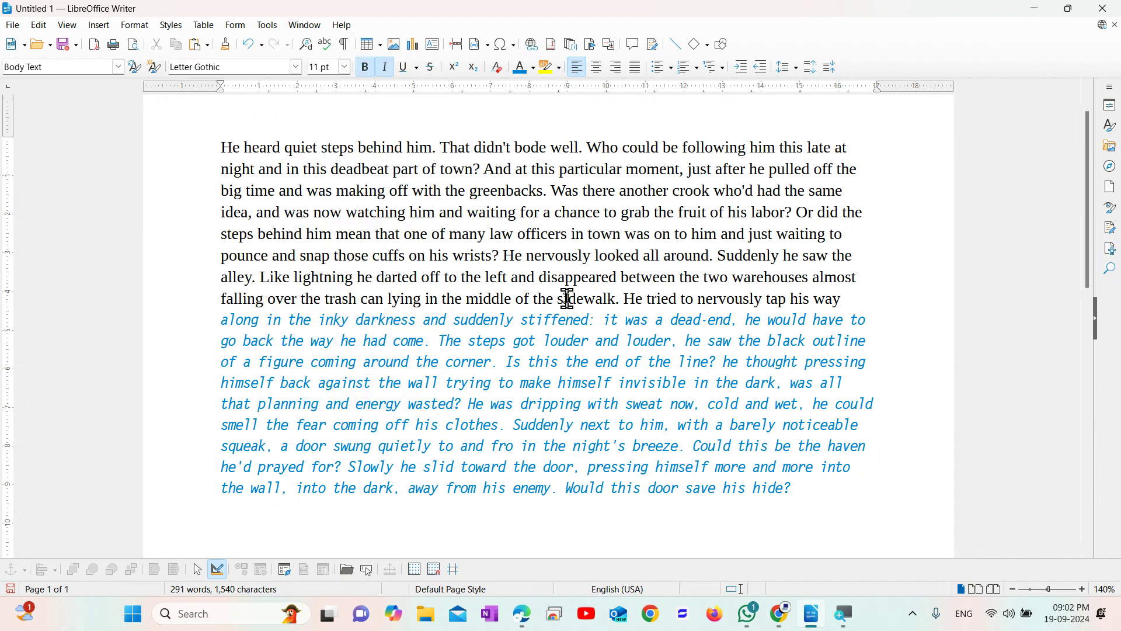
key(ctrl+a)
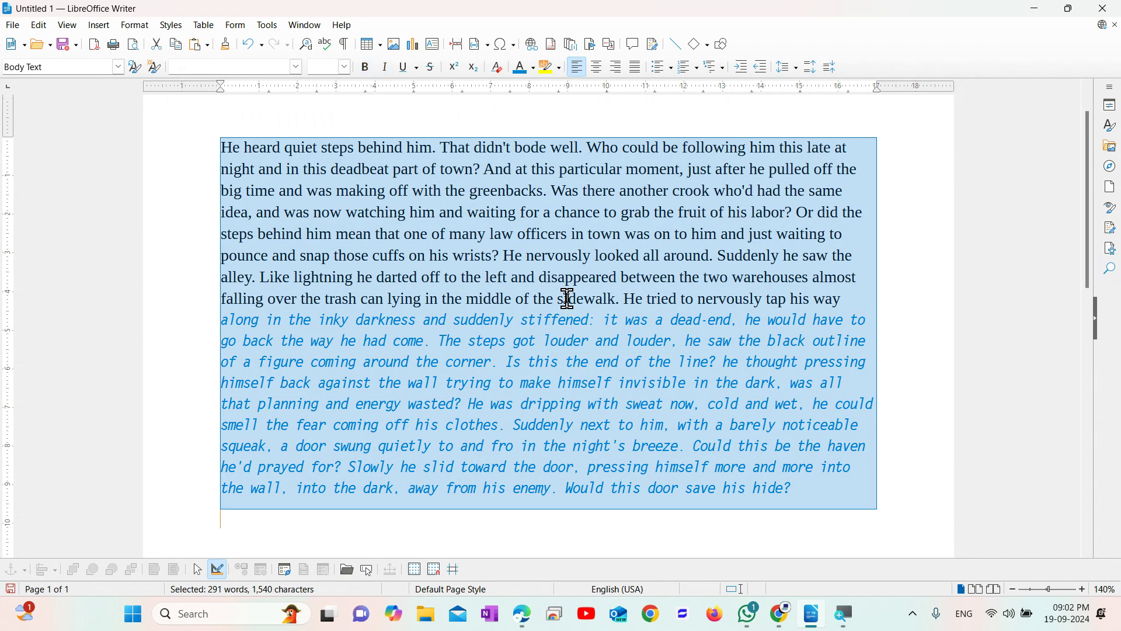
key(Delete)
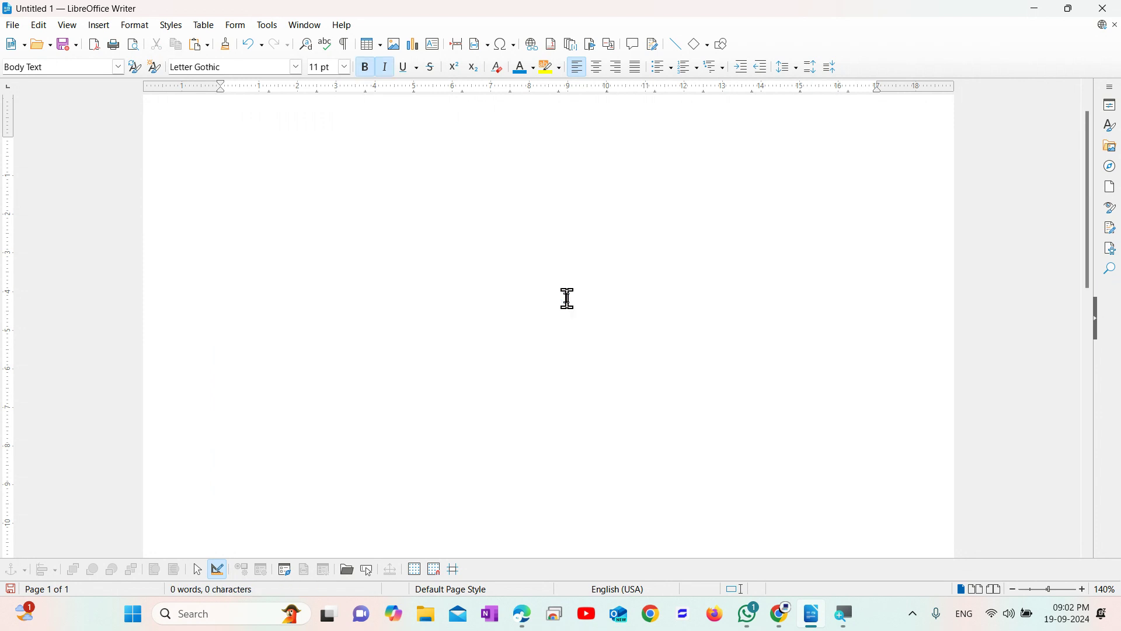
Start the Mail Merge Wizard with the current document and the Letter document type, and advance to the address block stage.
click(268, 25)
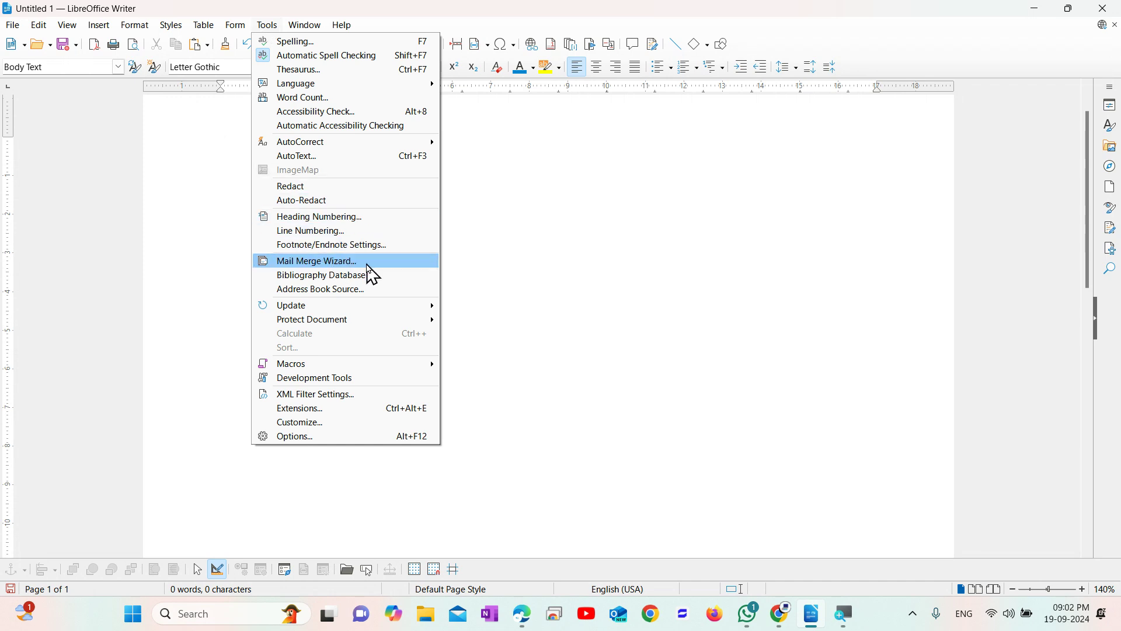
click(368, 264)
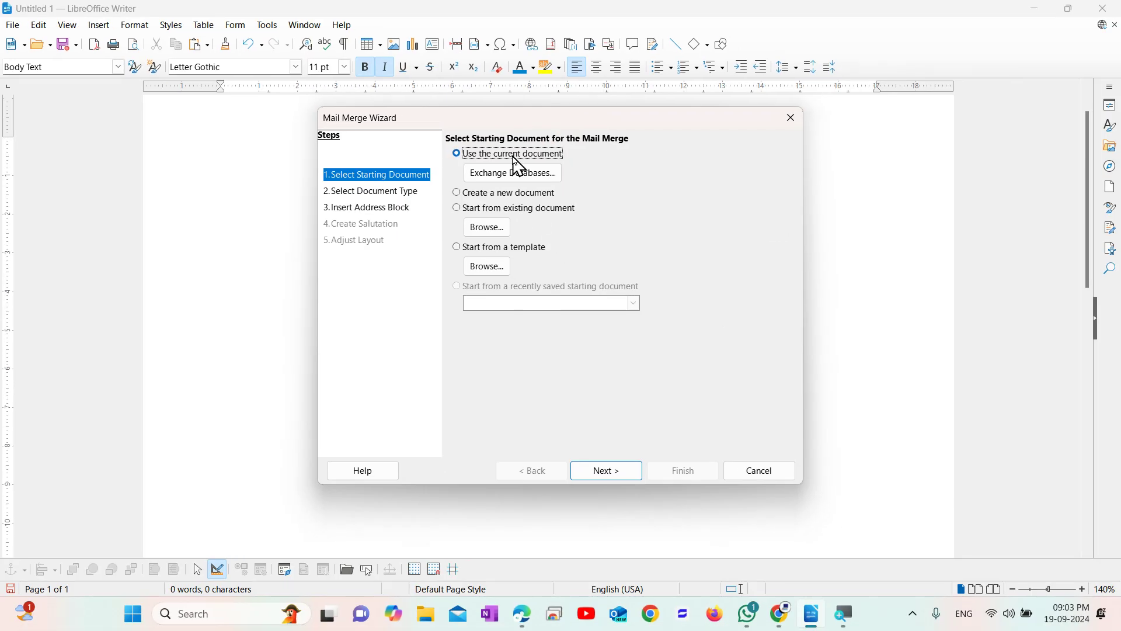
click(607, 471)
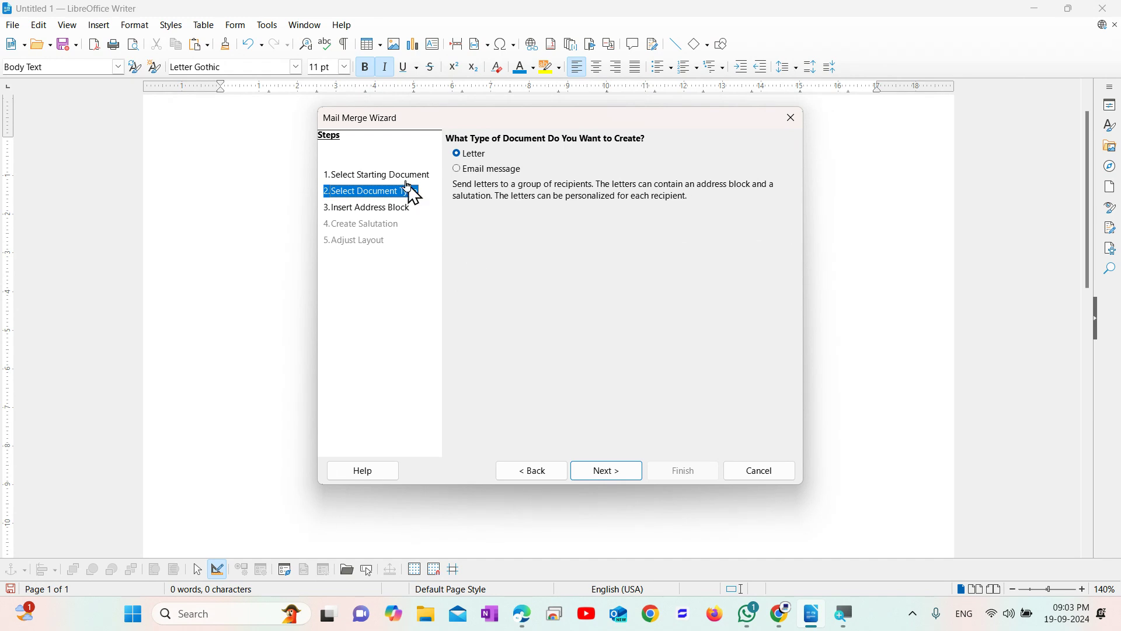
click(608, 473)
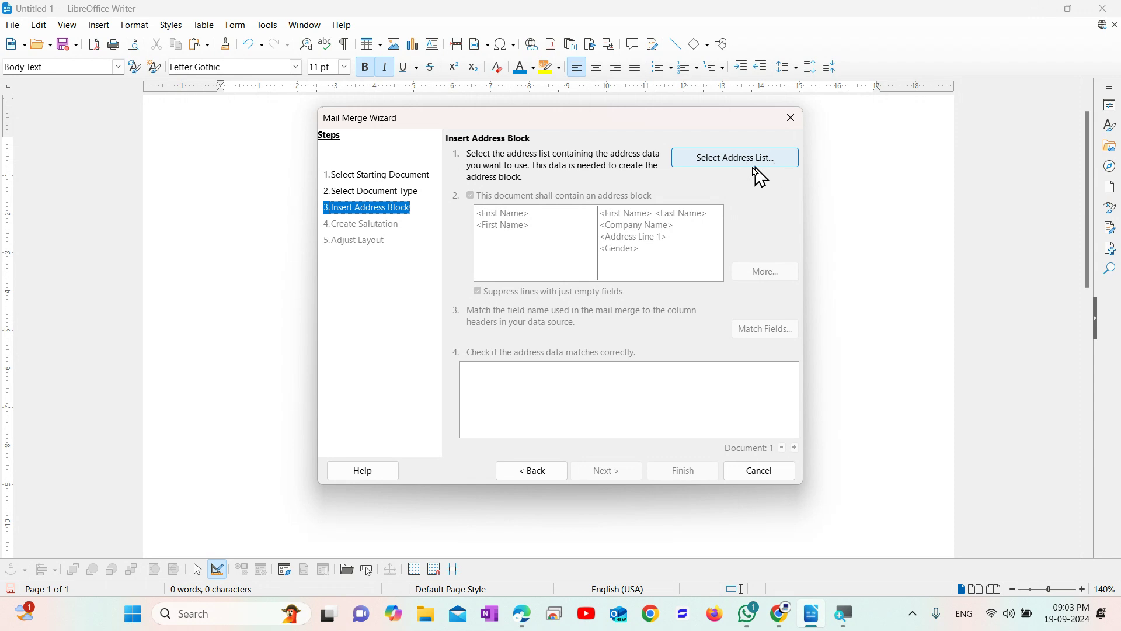
Start creating a new address list for the mail merge recipients and look through its default entry fields.
click(721, 166)
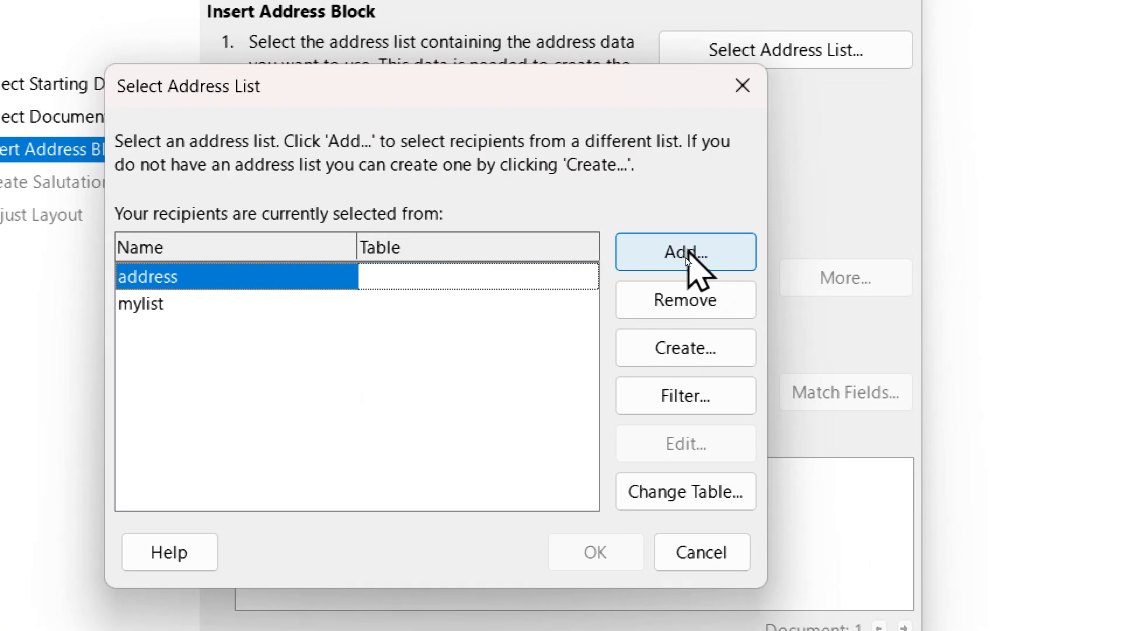
click(688, 258)
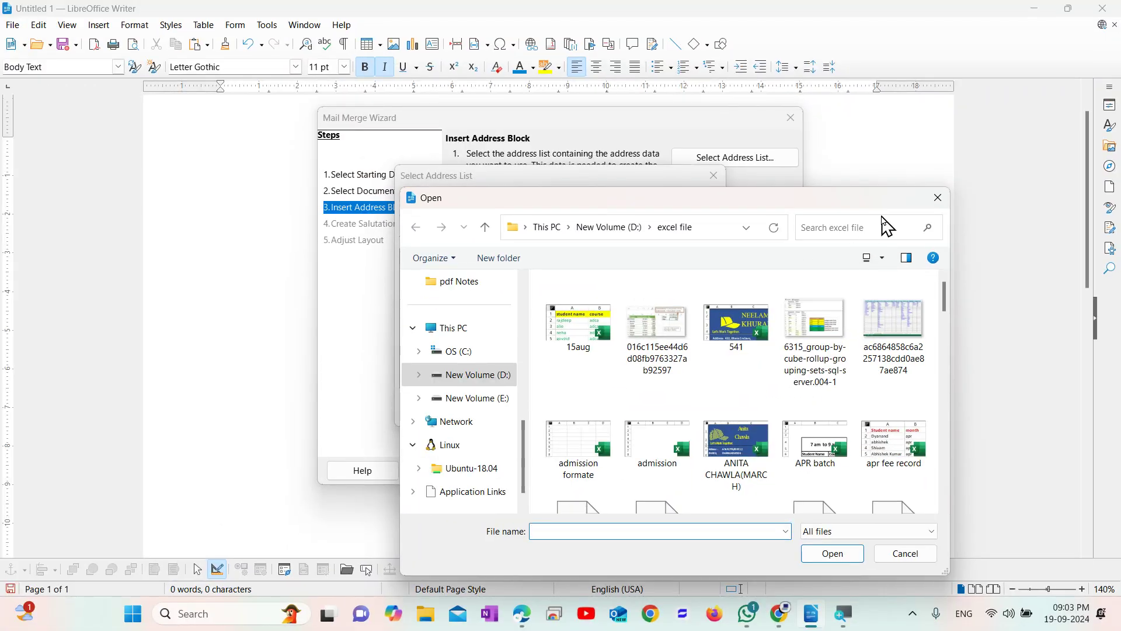
click(938, 197)
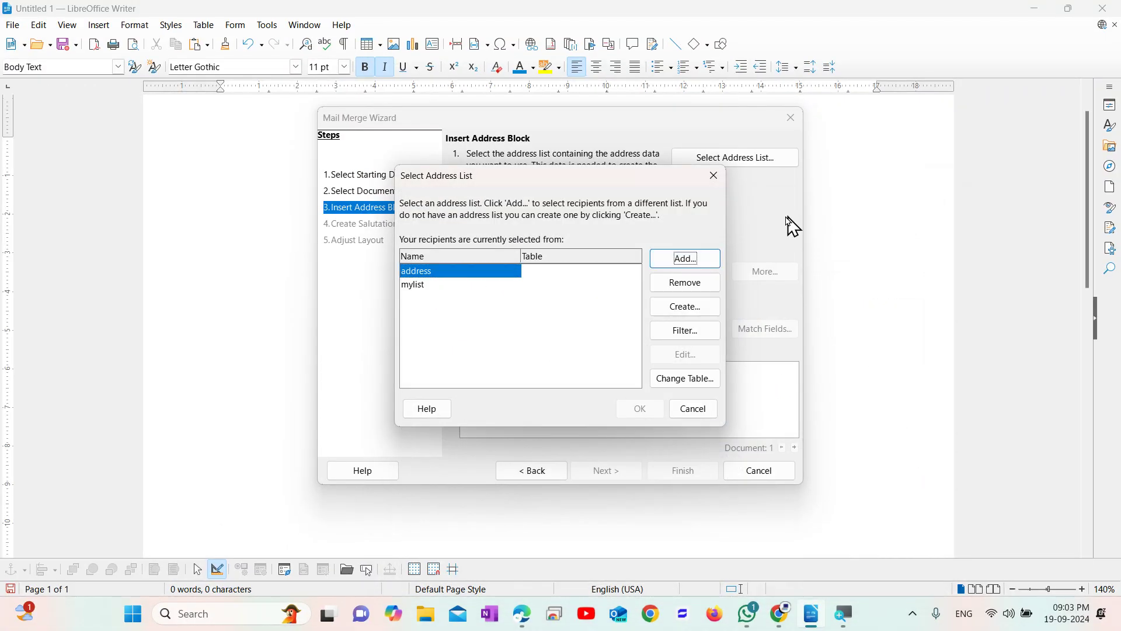
click(702, 319)
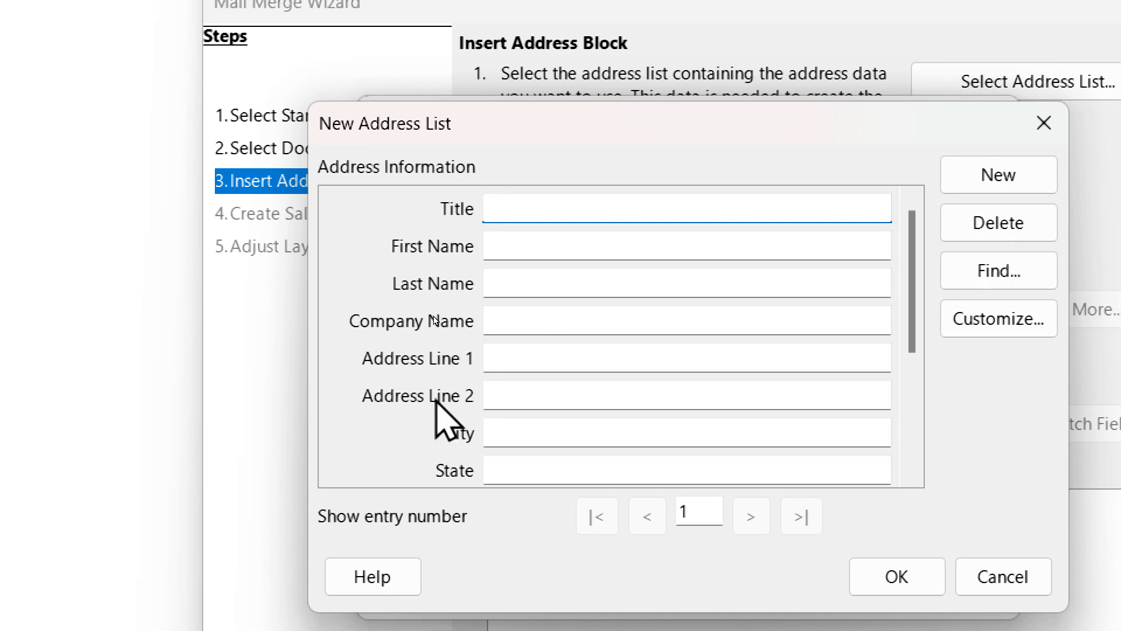
scroll(515, 290, down, 1)
scroll(515, 290, down, 3)
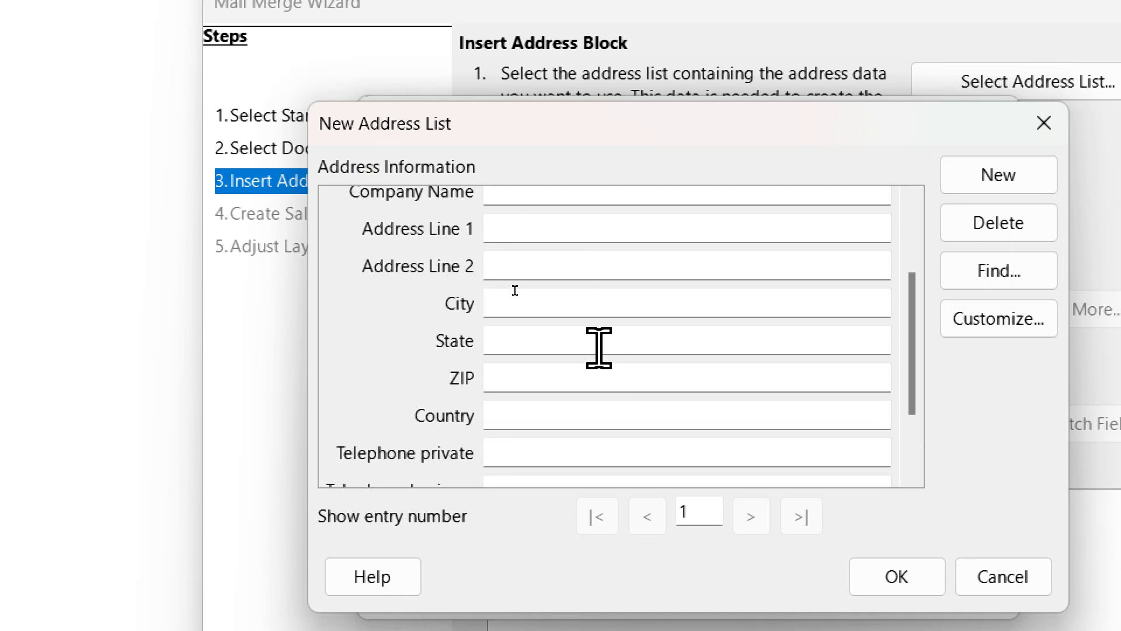
scroll(515, 291, up, 4)
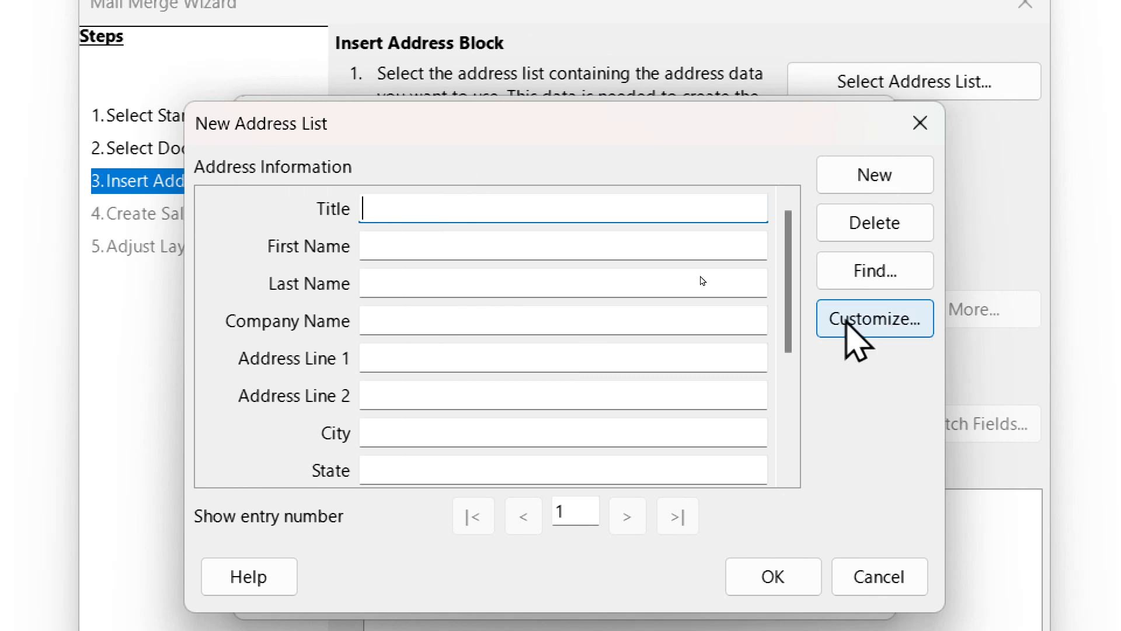
Customize the new address list by removing Title, Address Line 2, City, State, ZIP, Country, both telephone fields and Email Address.
click(856, 321)
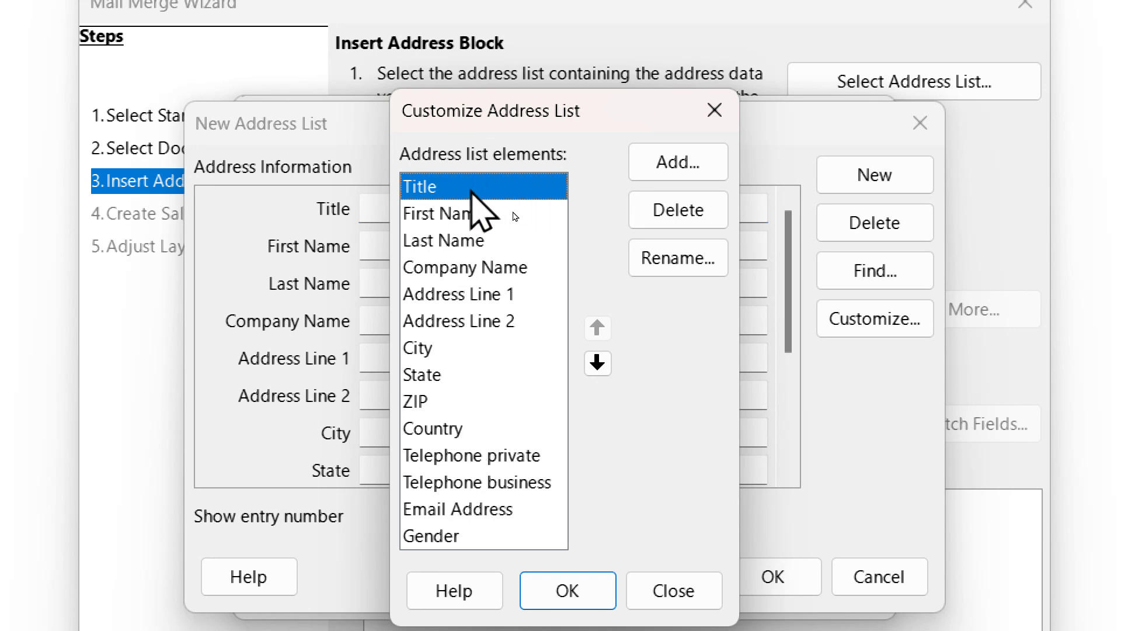
click(692, 212)
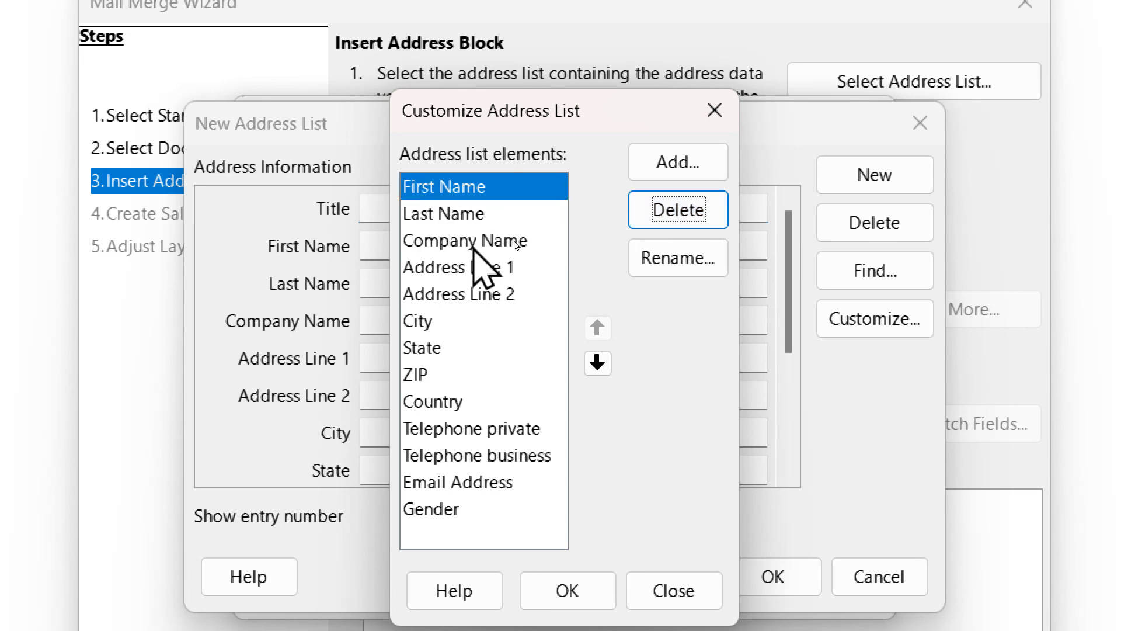
click(495, 301)
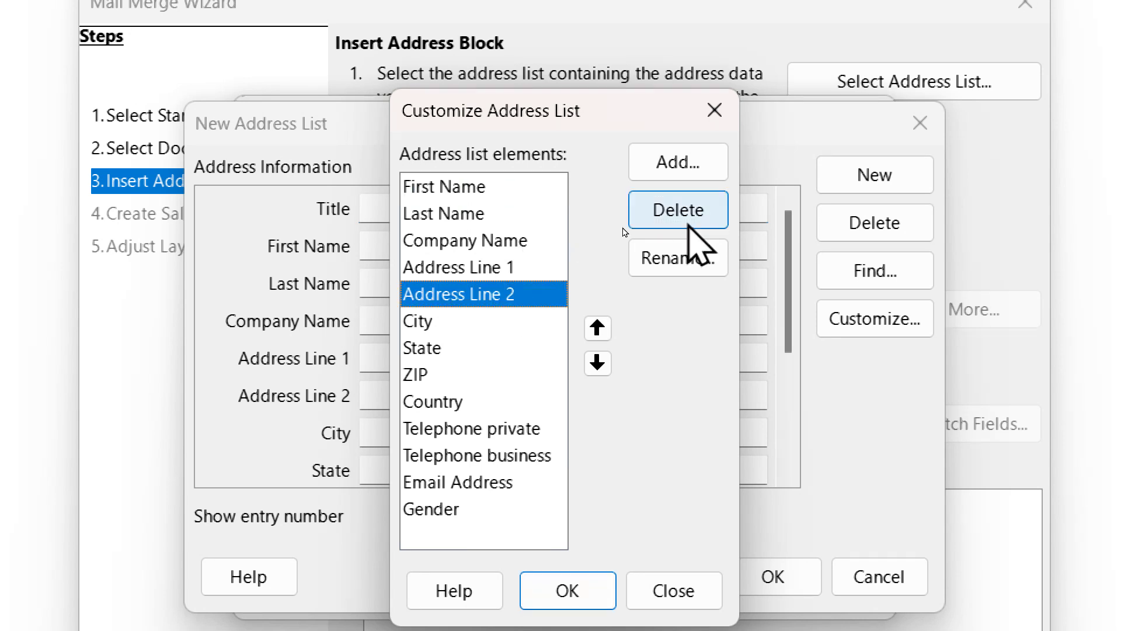
click(706, 236)
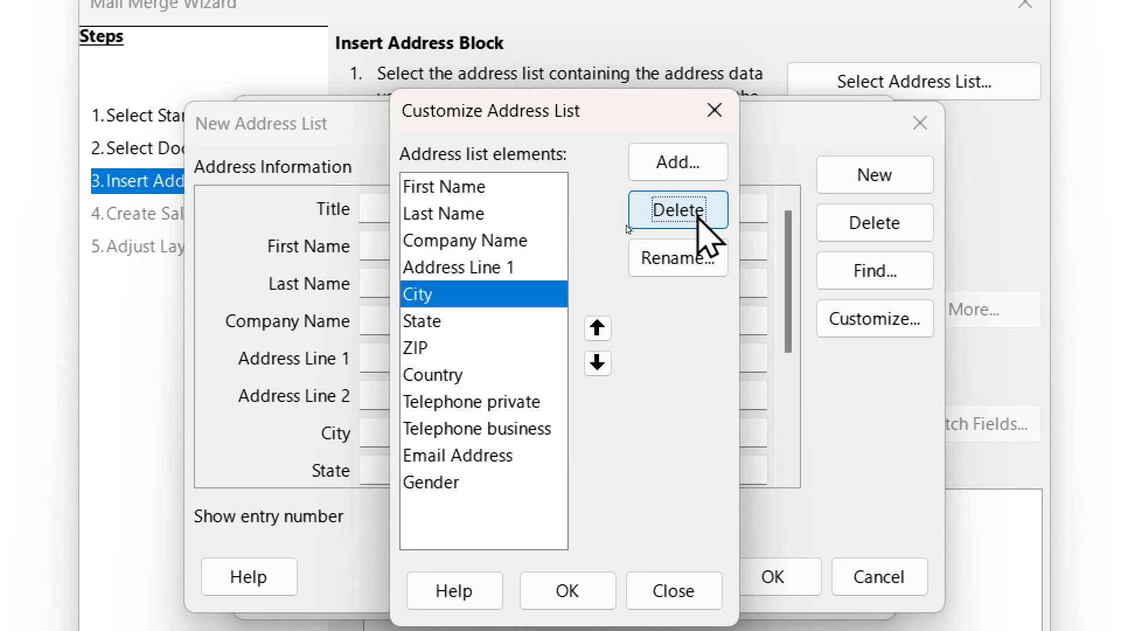
click(706, 236)
click(699, 215)
click(698, 215)
click(698, 215)
click(699, 215)
click(698, 215)
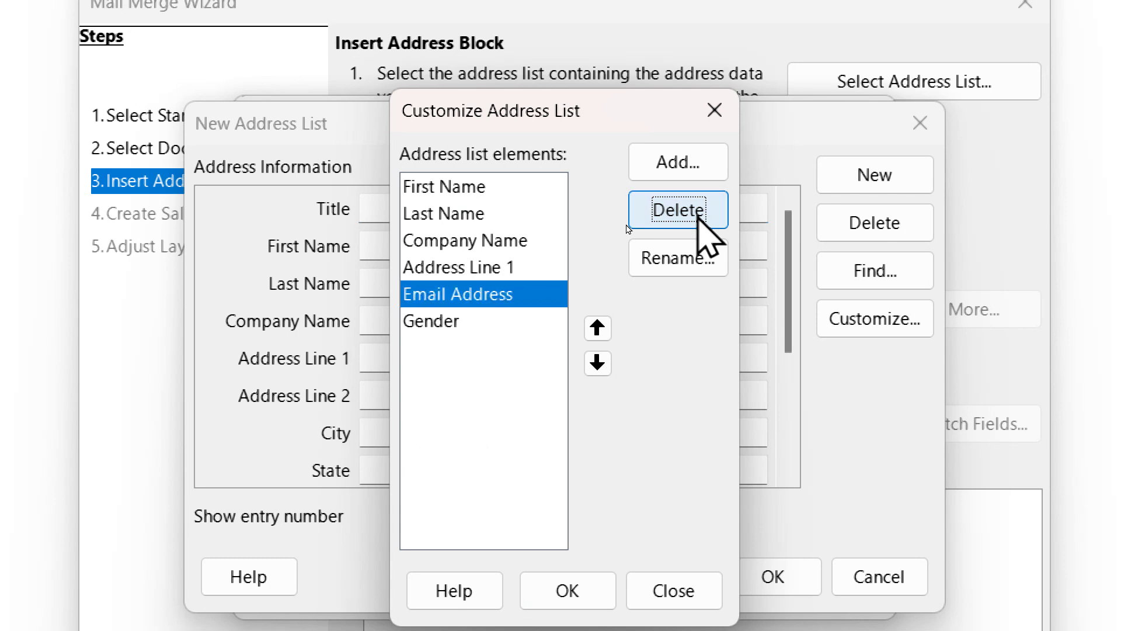
click(698, 215)
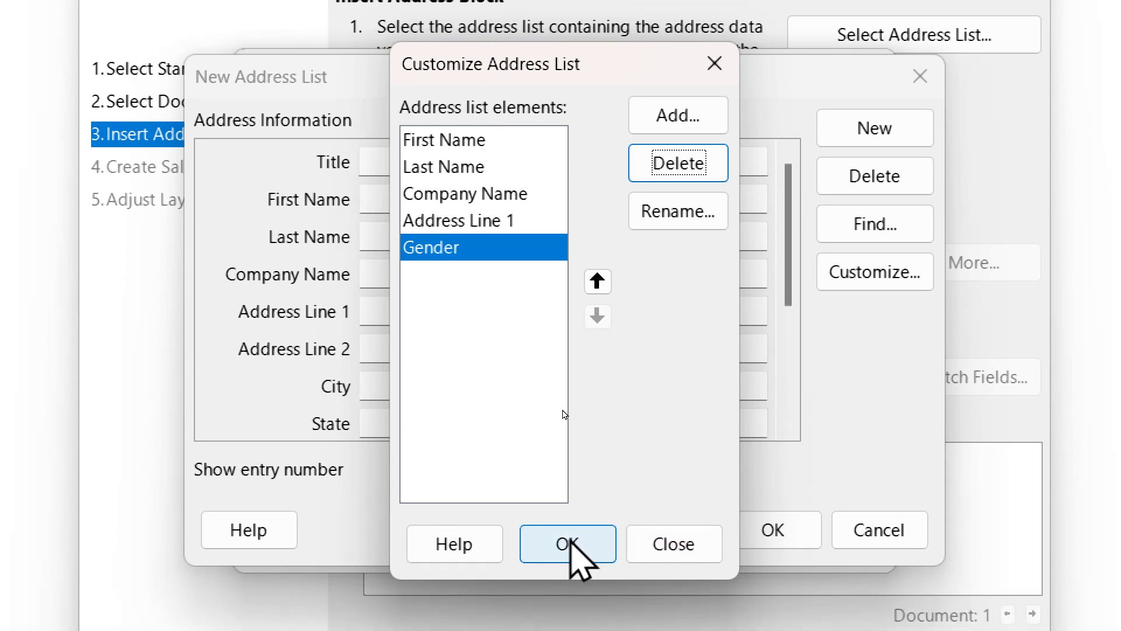
click(569, 541)
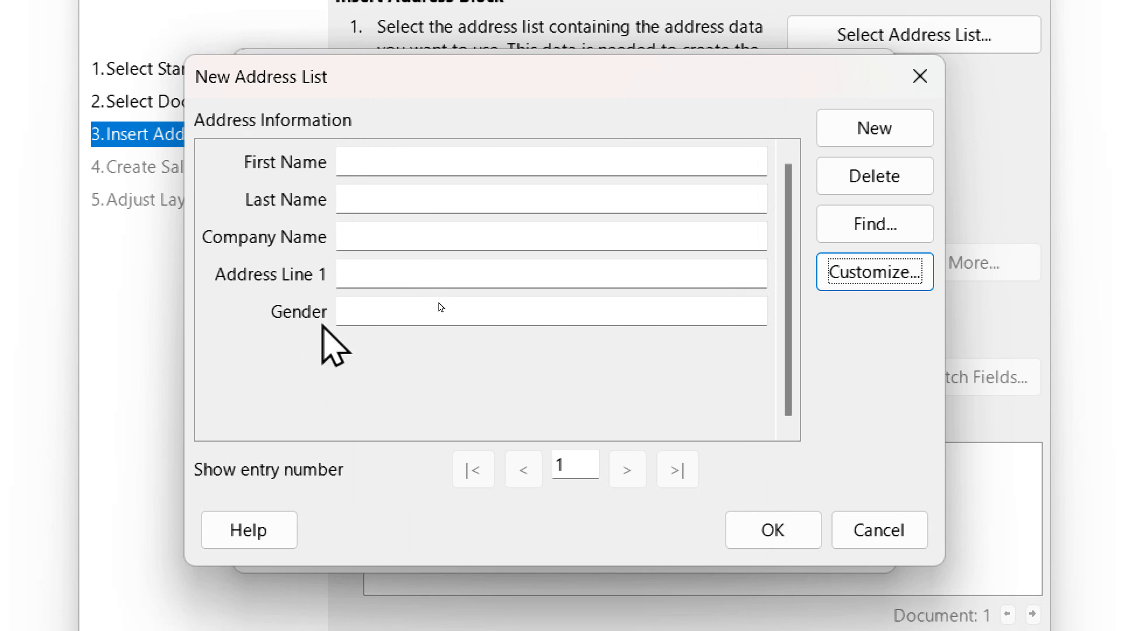
Fill in the first recipient's entry with their first and last name, company Teleone, address and gender Male.
click(447, 162)
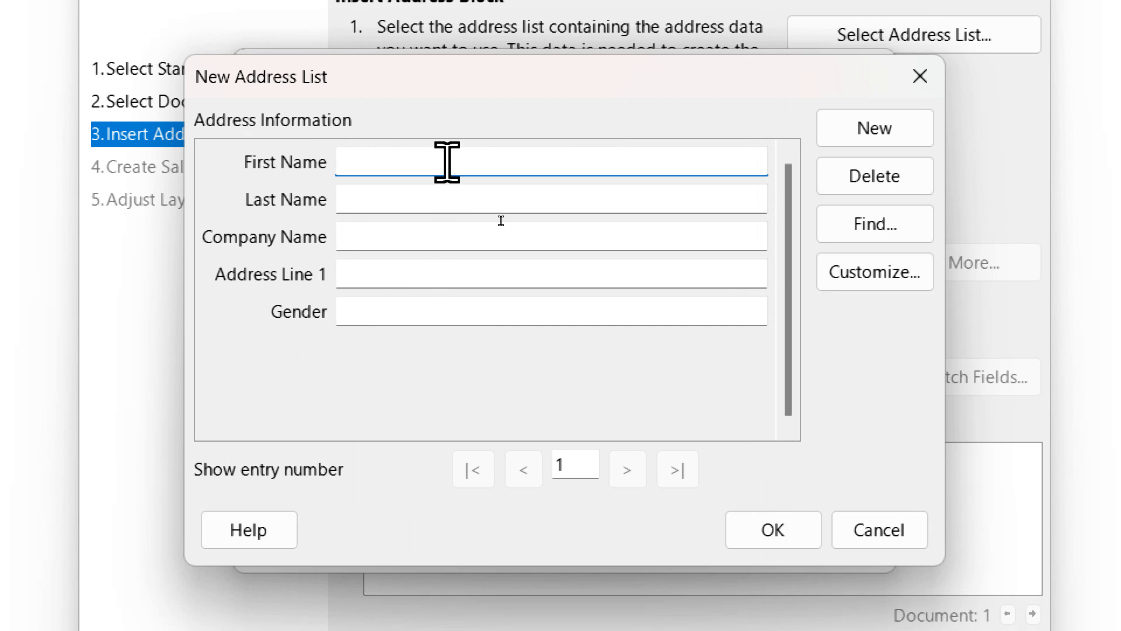
key(Tab)
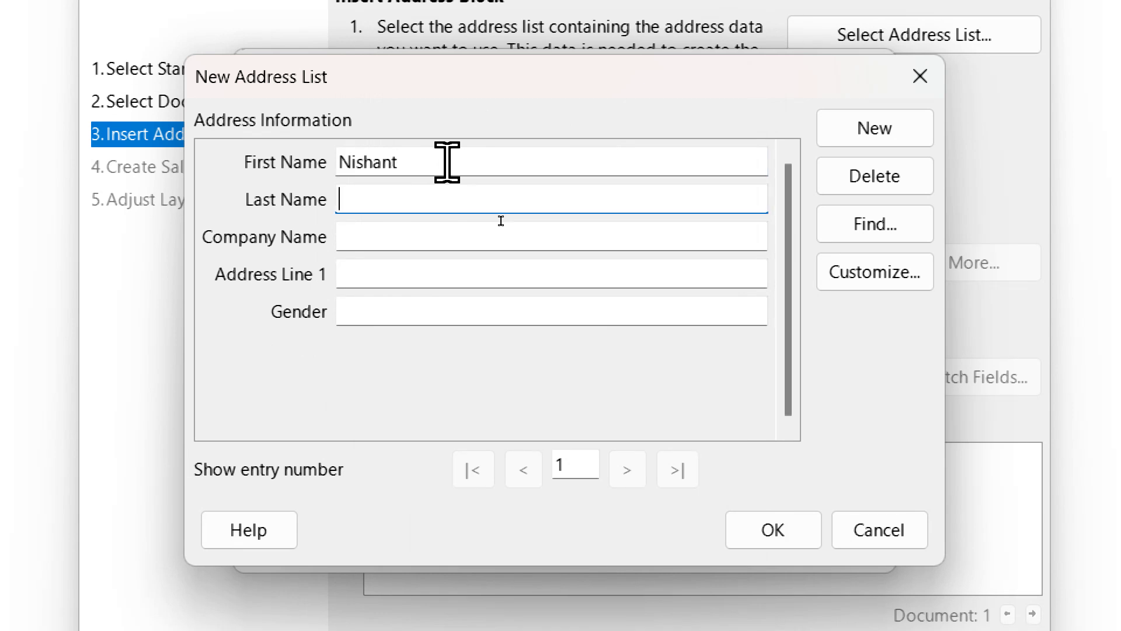
key(Tab)
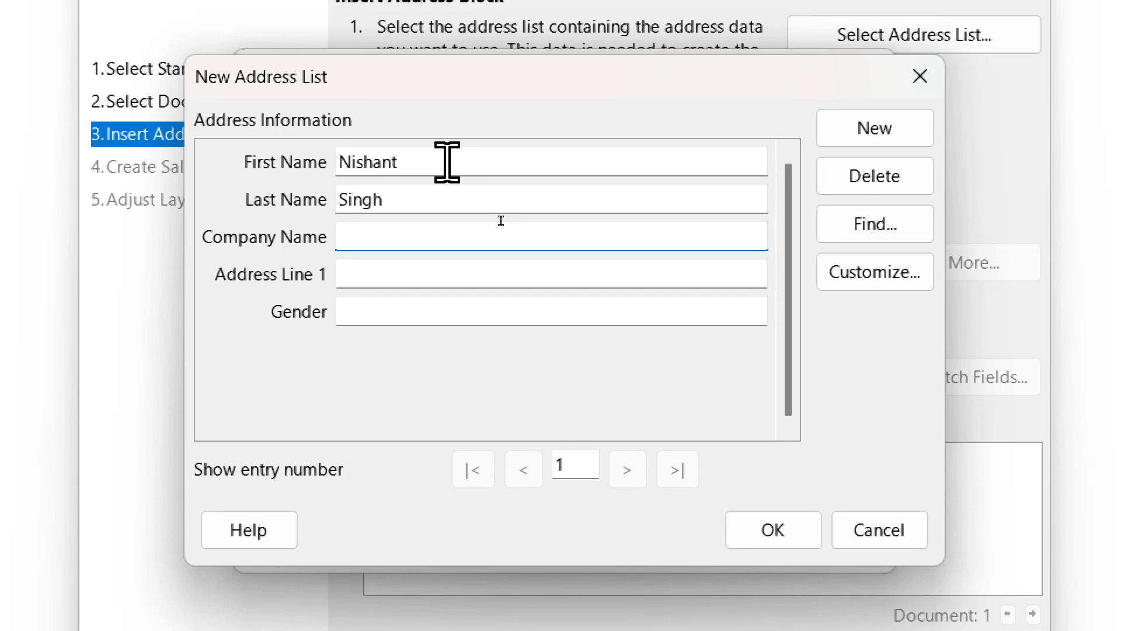
key(Tab)
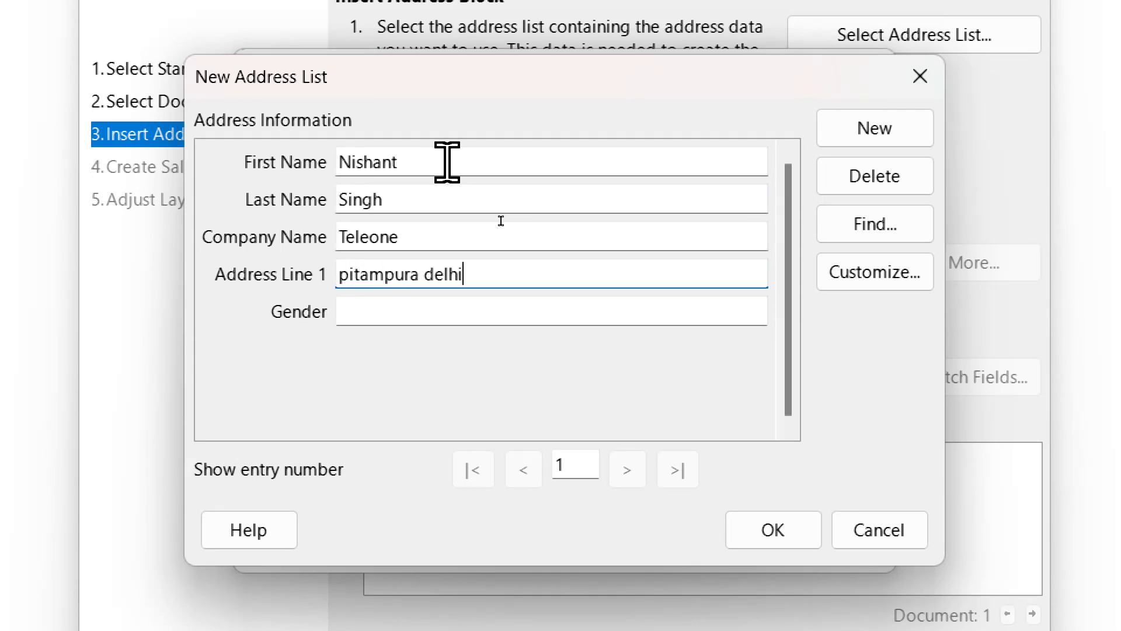
key(Tab)
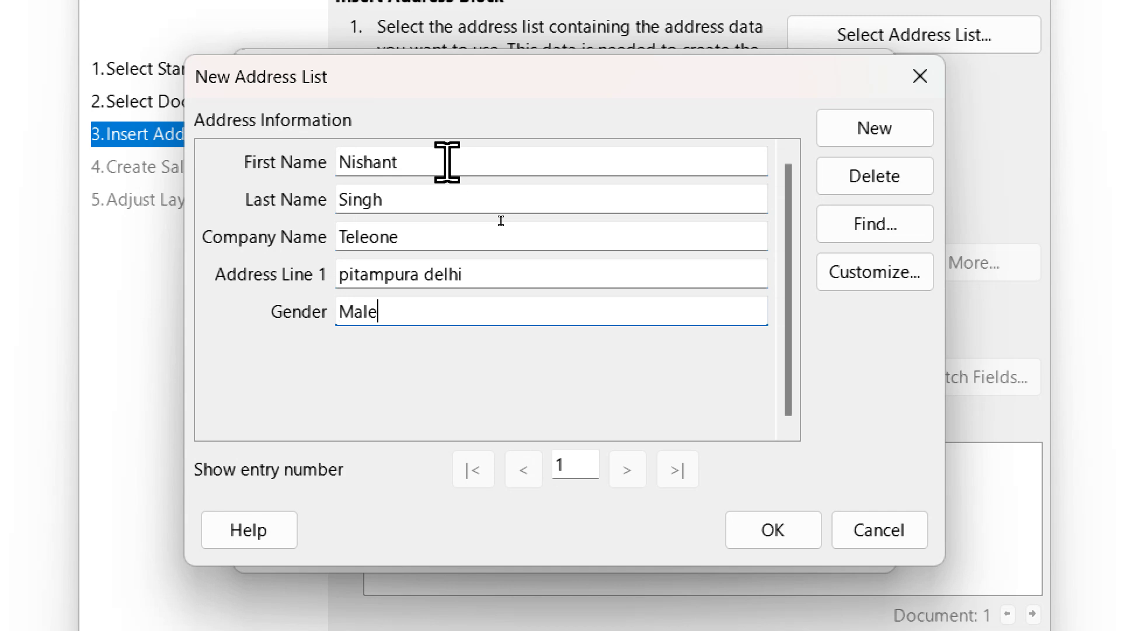
Add a second recipient with their first and last name, company AAA, address and gender Male, and start a third entry.
click(897, 139)
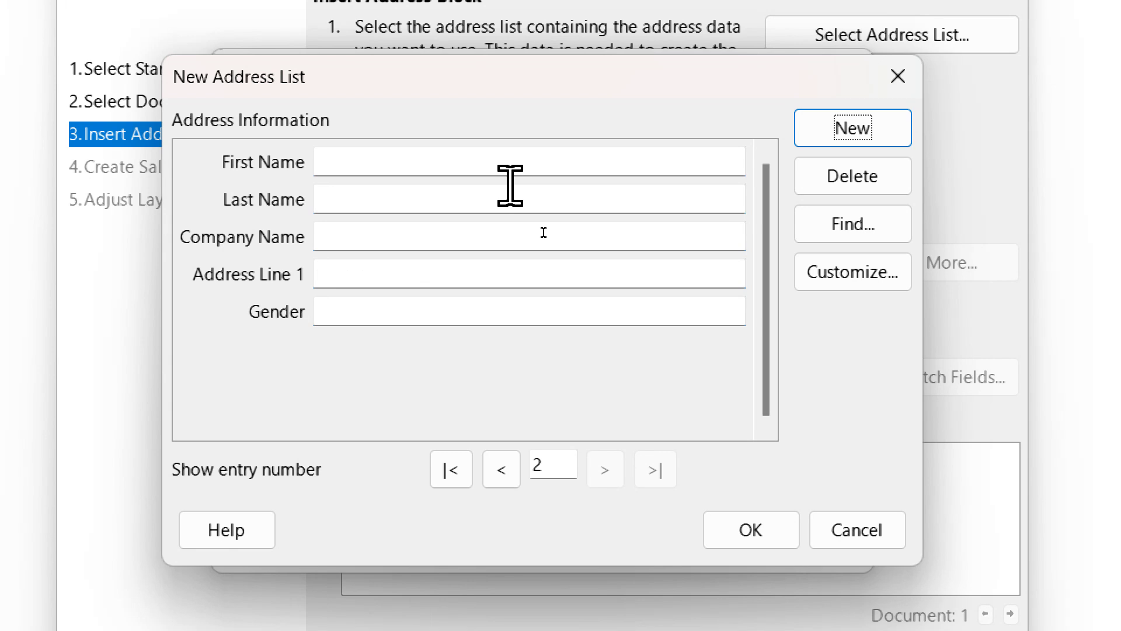
click(423, 153)
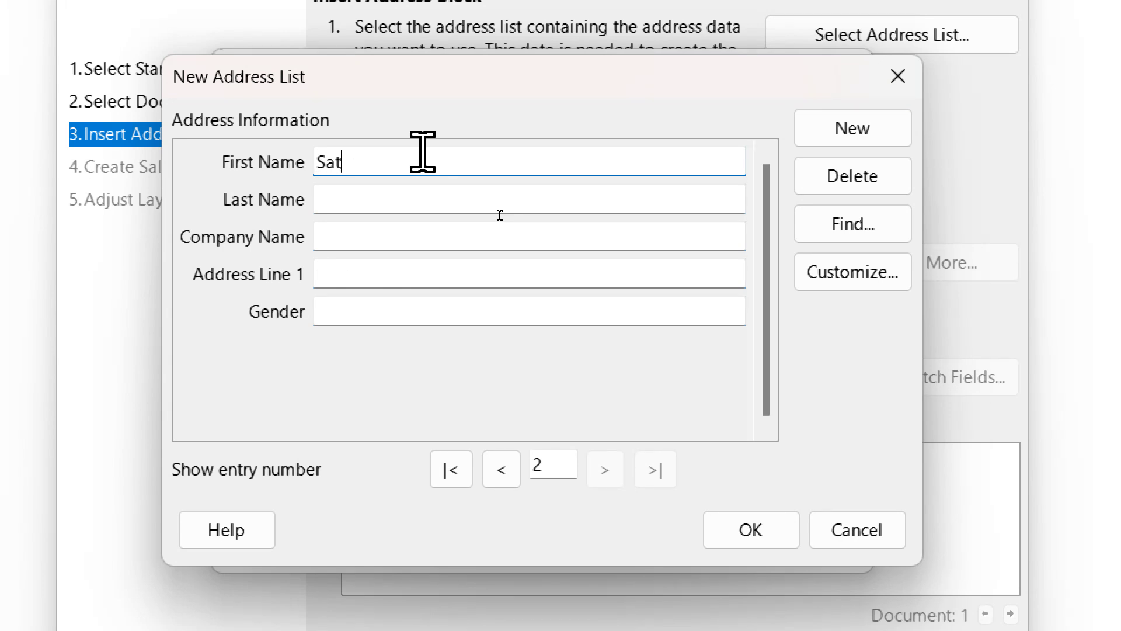
click(499, 215)
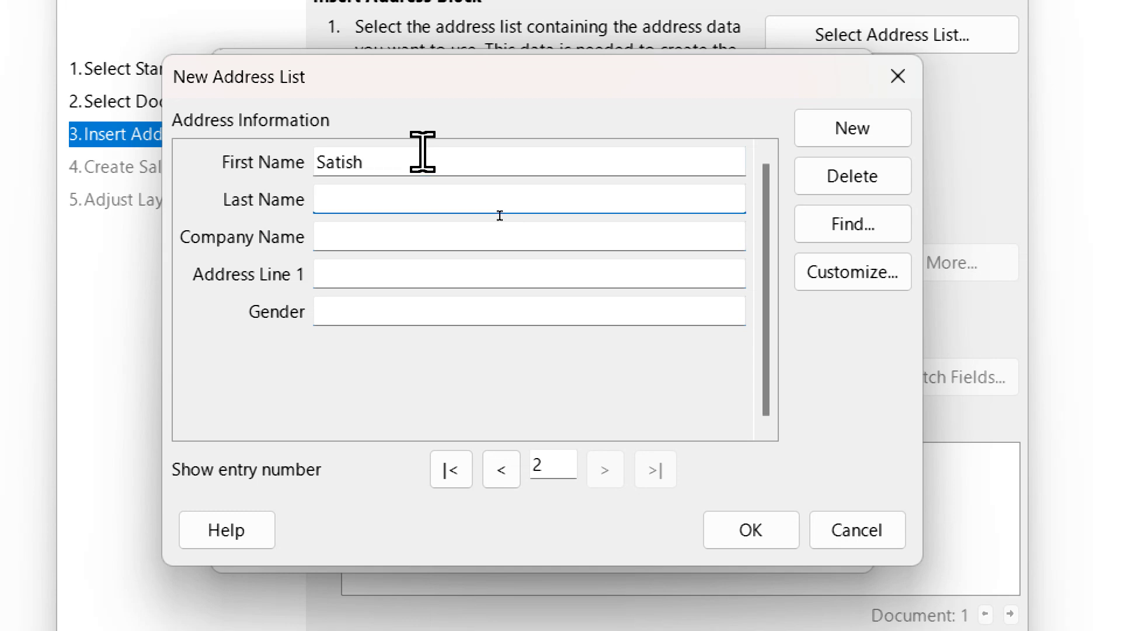
text(Rana)
key(Tab)
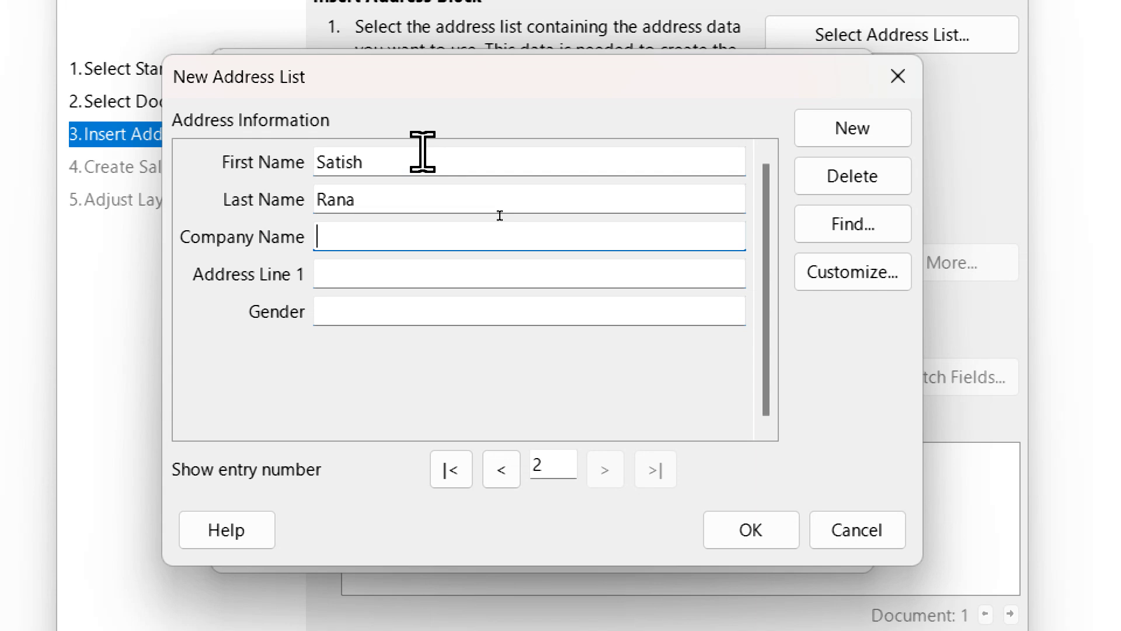
key(Tab)
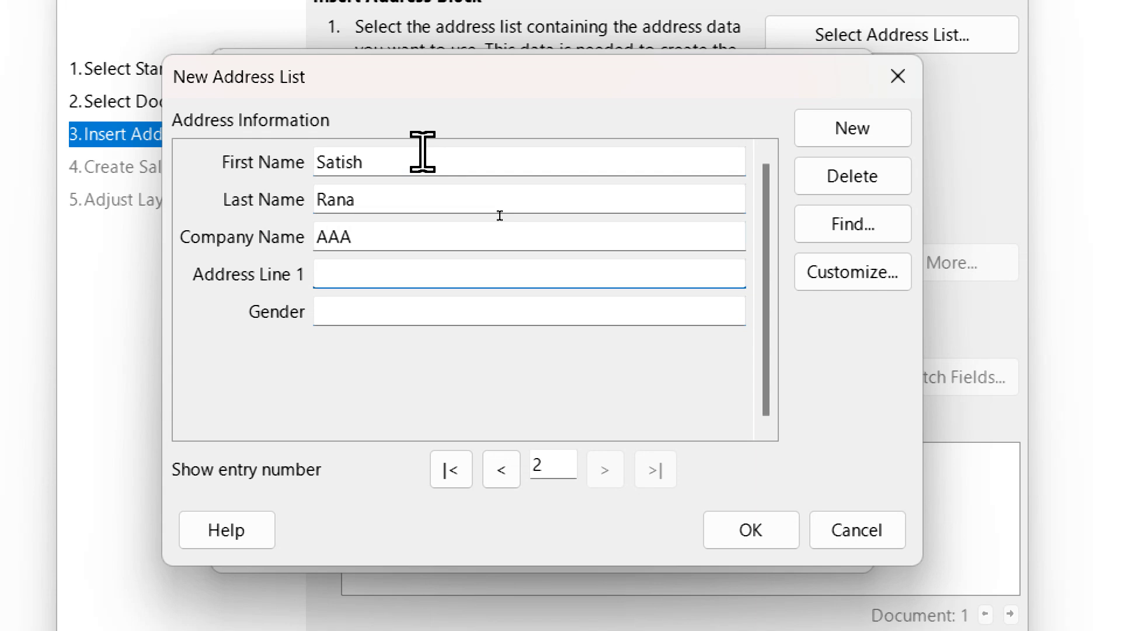
key(Tab)
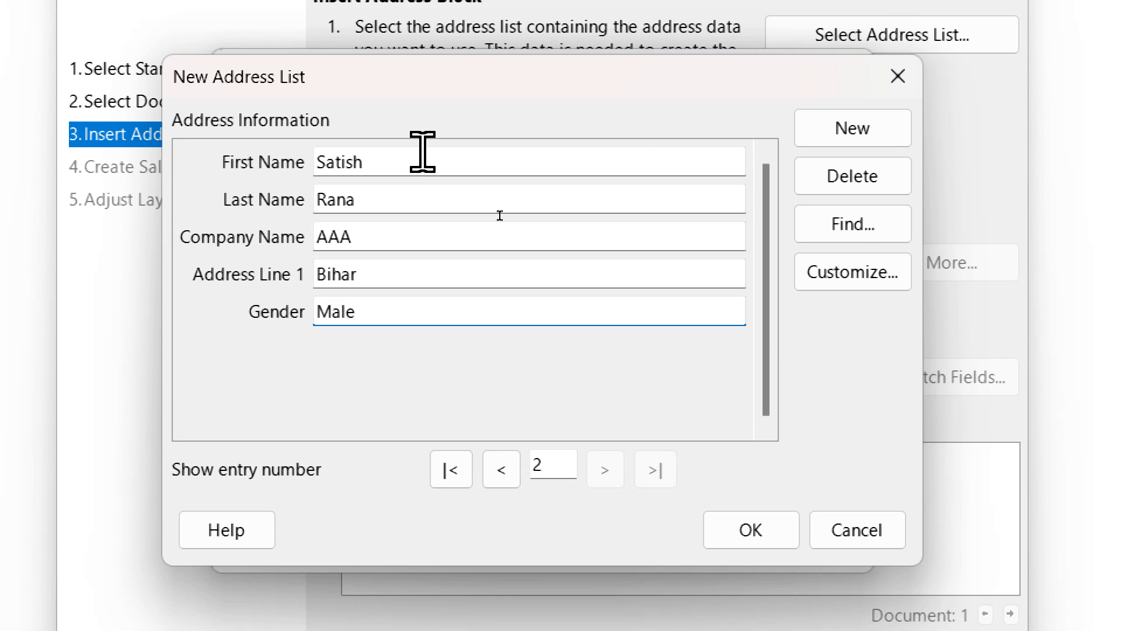
click(867, 130)
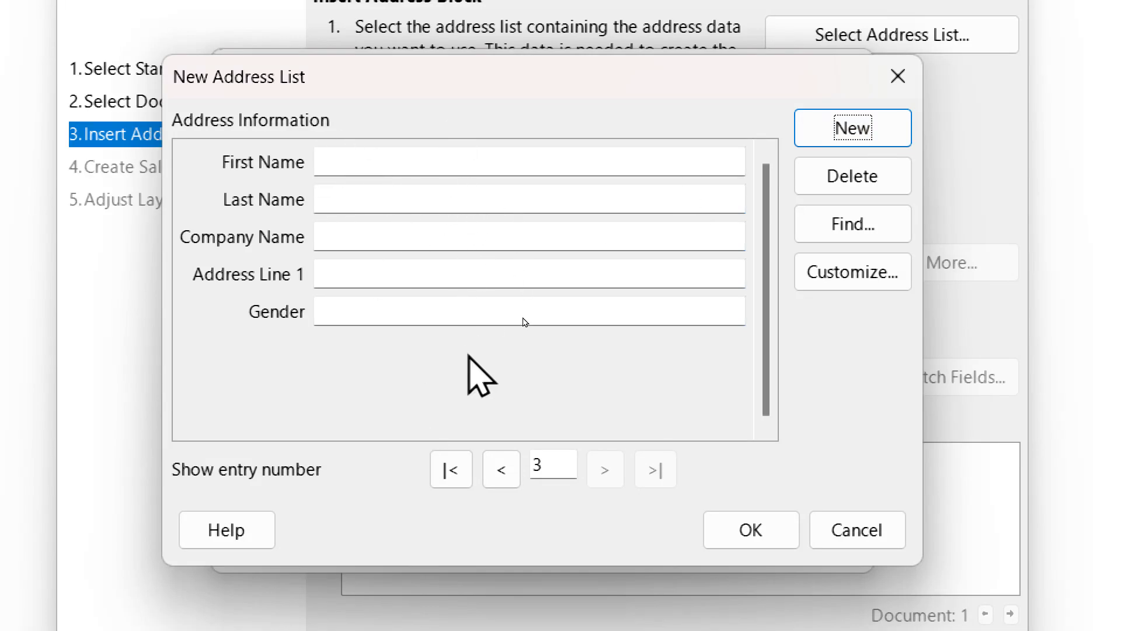
Save the address list to the Desktop as list and use it as the mail merge recipient source.
click(739, 546)
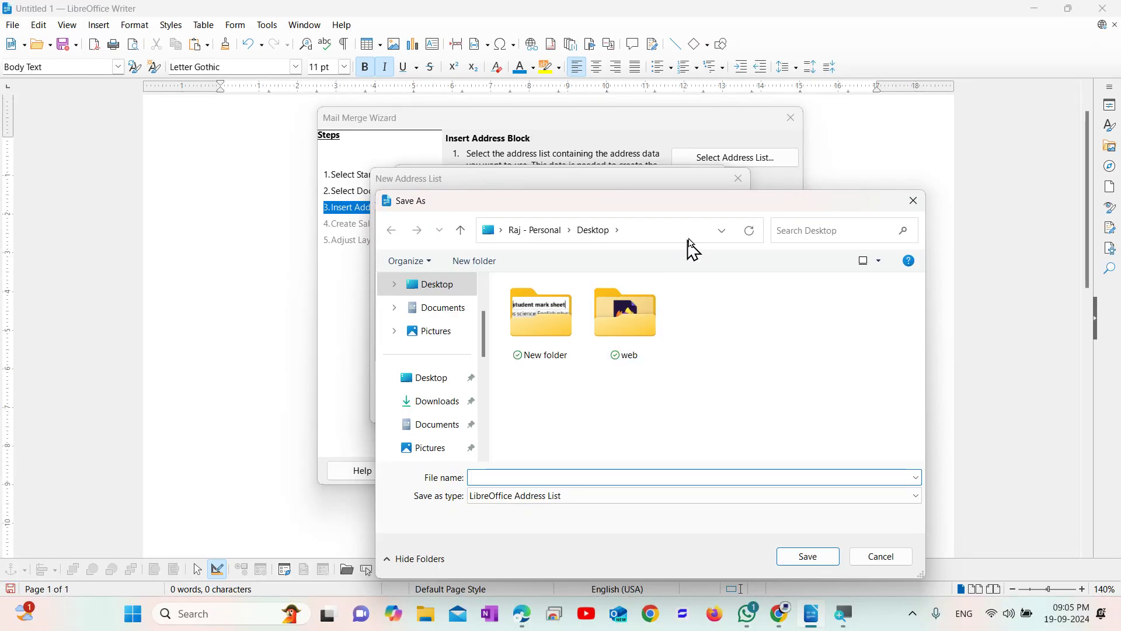
drag(712, 210, 645, 115)
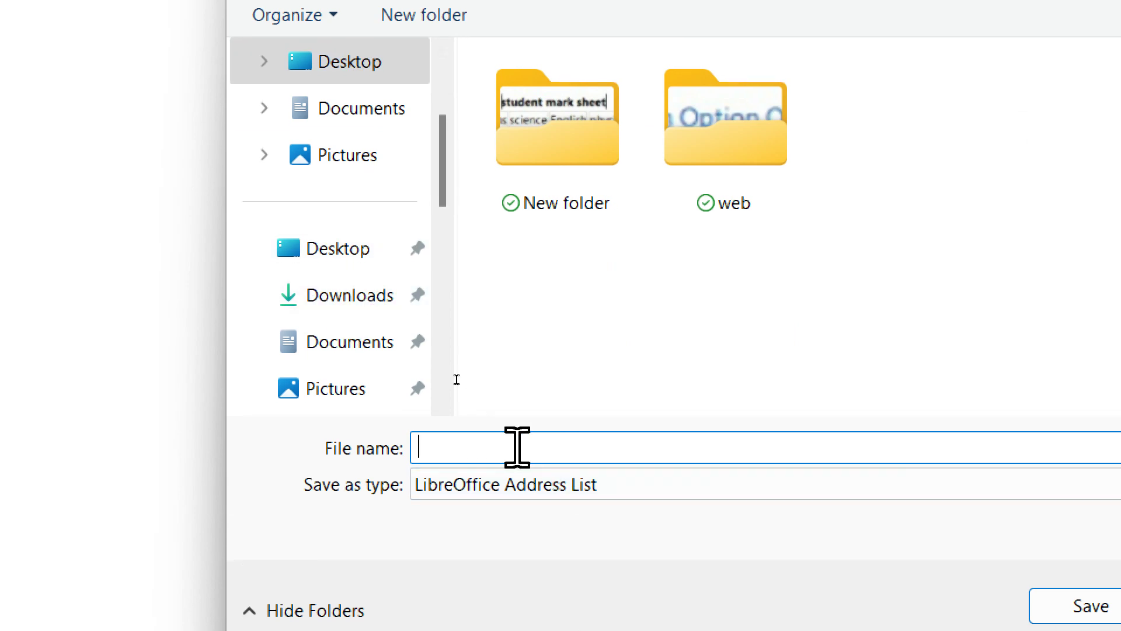
text(ist)
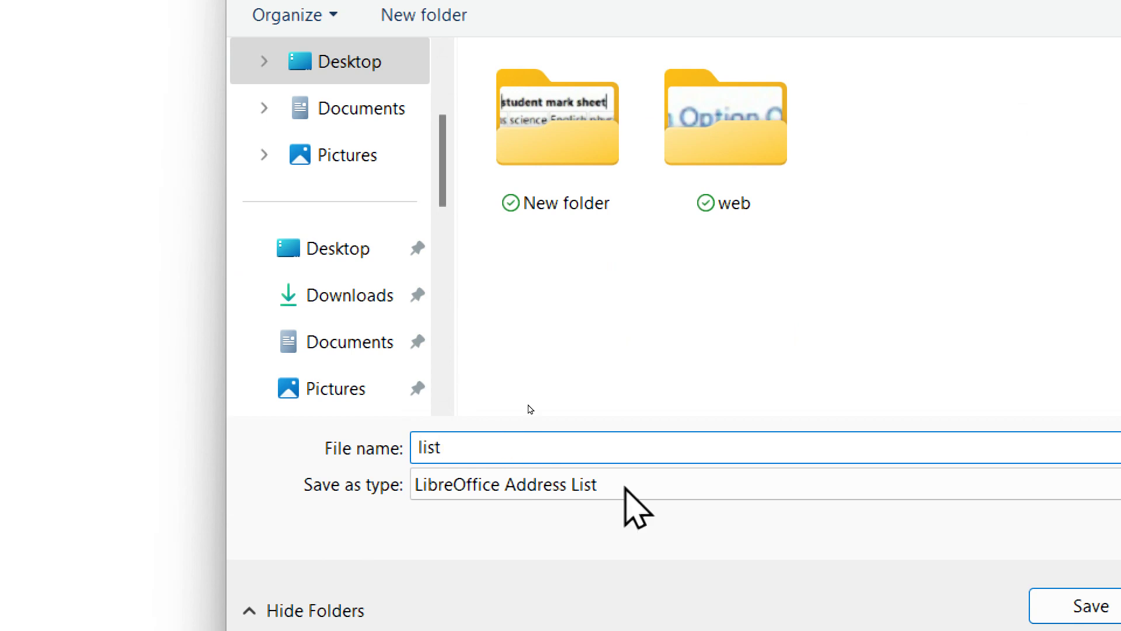
click(996, 580)
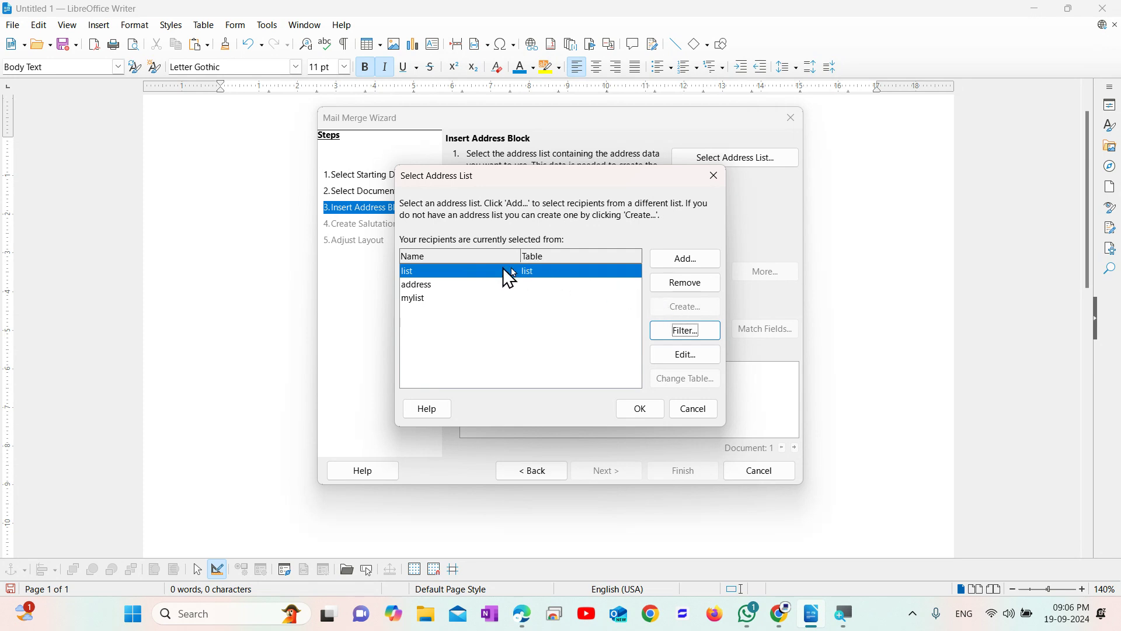
click(642, 415)
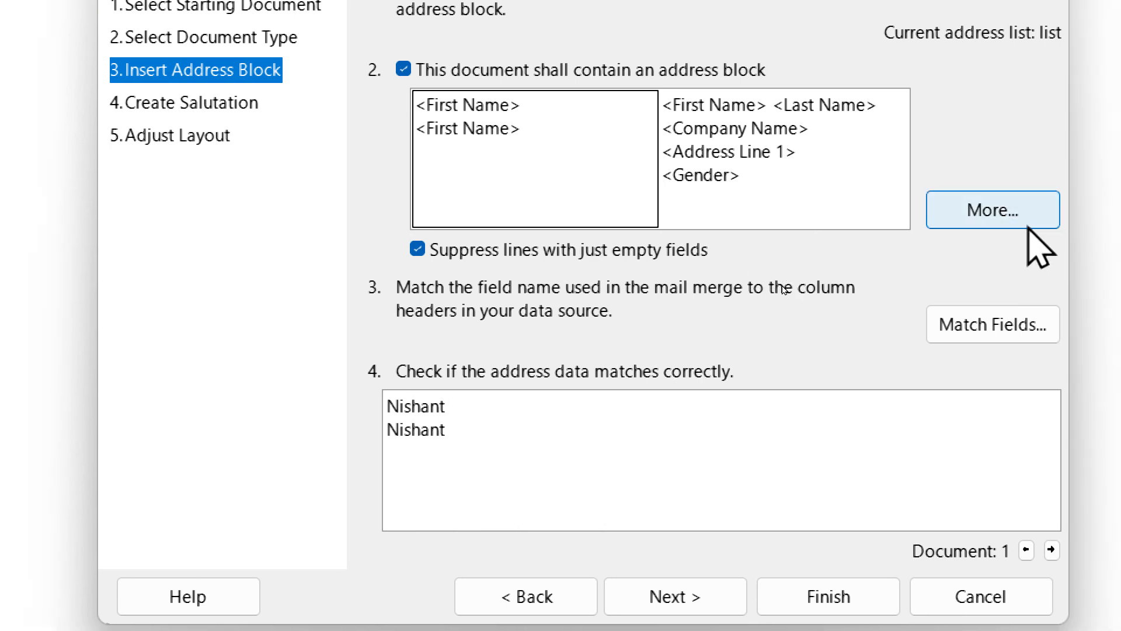
Start a new address block with First Name and Last Name on the first line, separated by a space.
click(986, 223)
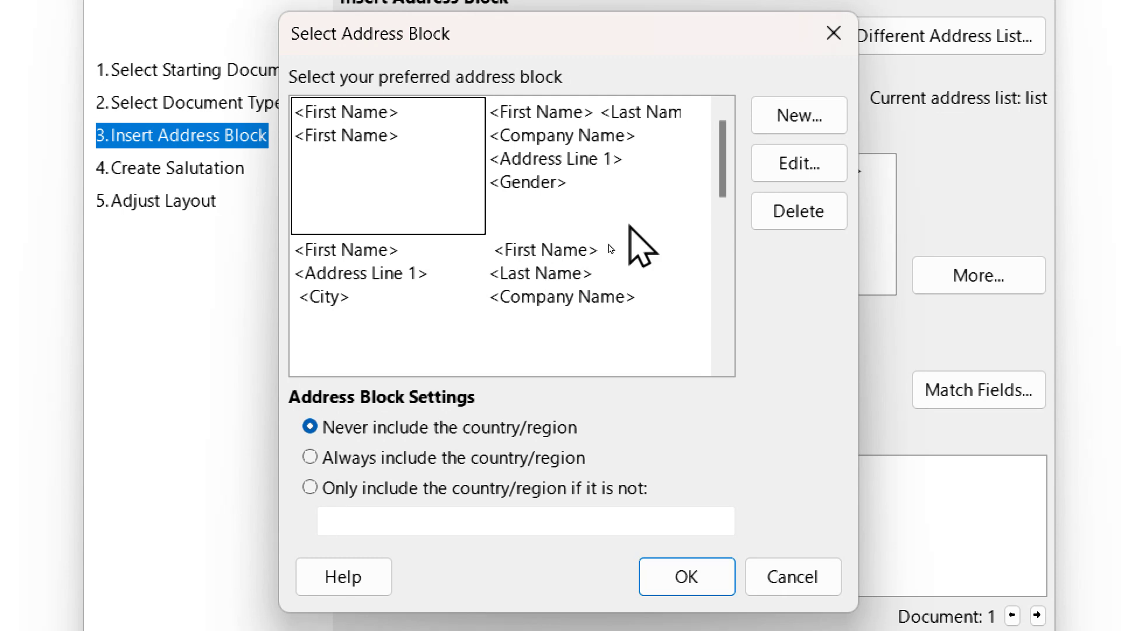
click(798, 115)
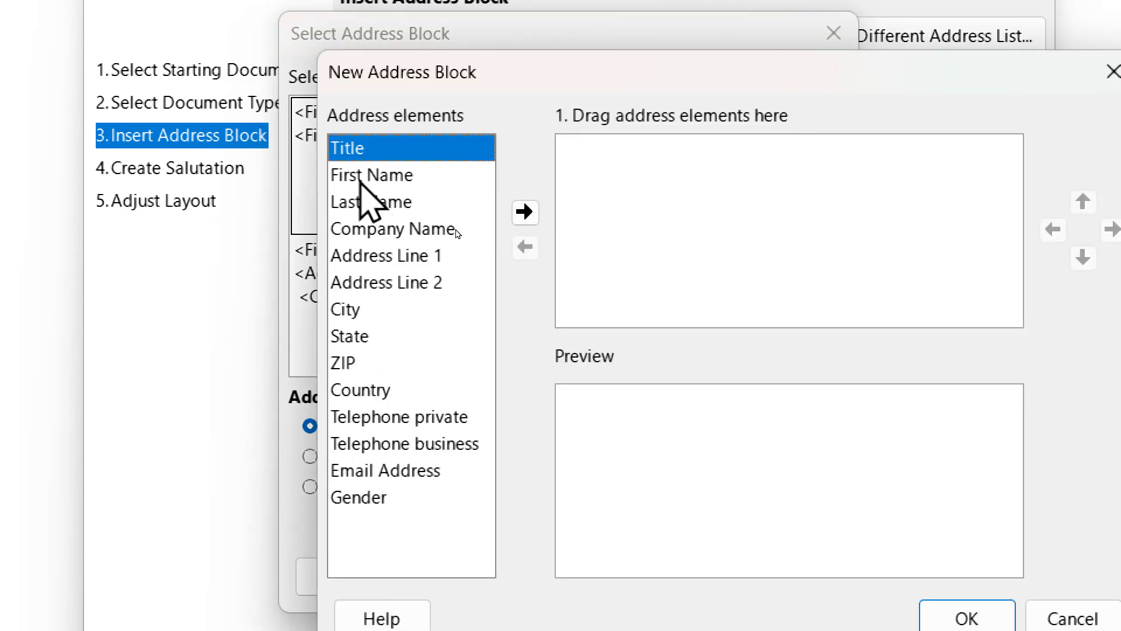
click(371, 177)
click(524, 214)
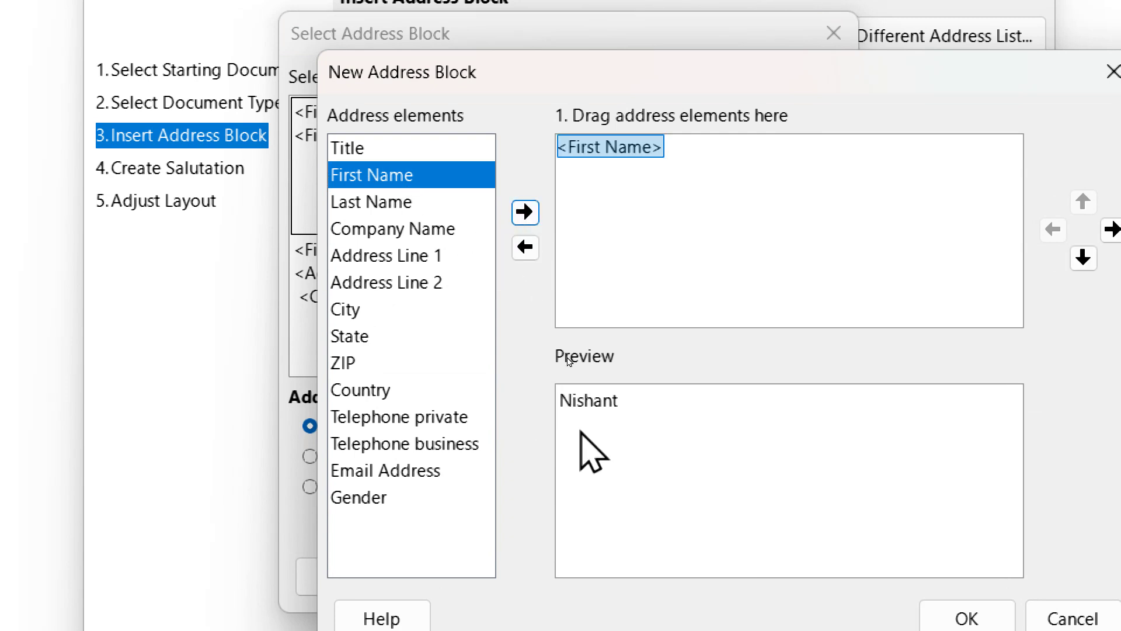
click(385, 203)
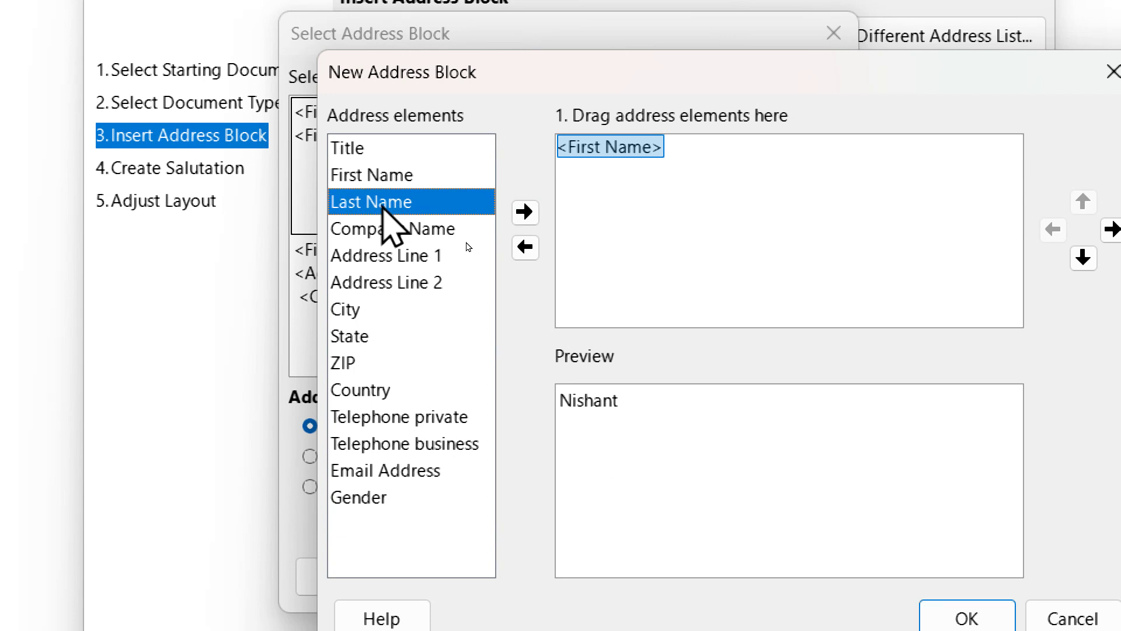
click(535, 214)
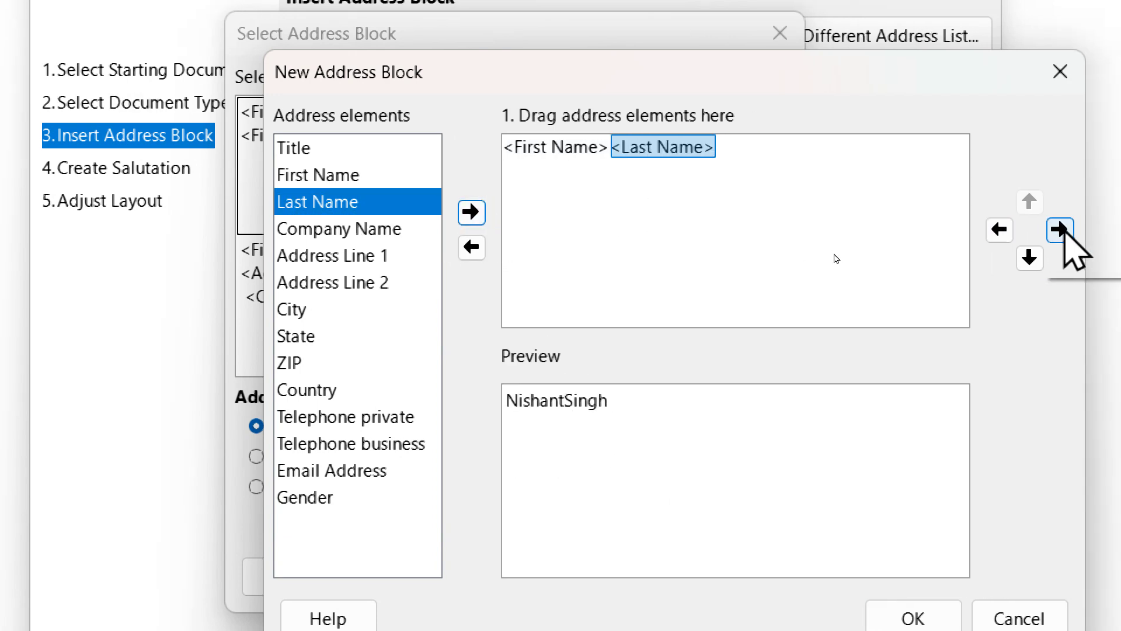
click(1112, 228)
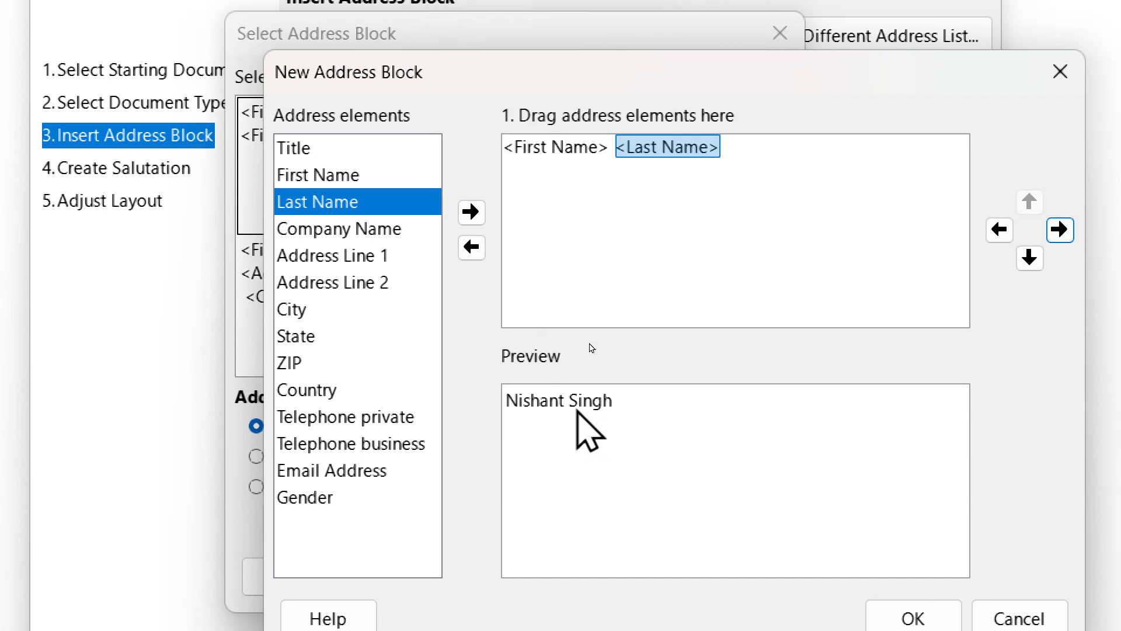
Add Company Name and Address Line 1 to the address block, each on its own line below the names.
click(341, 232)
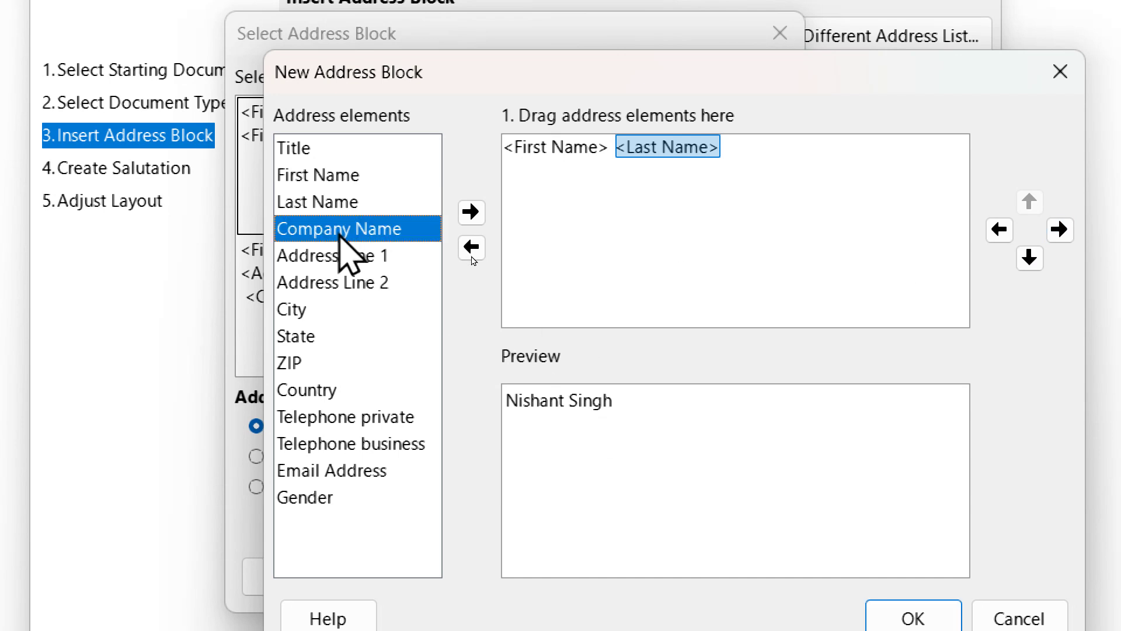
click(474, 212)
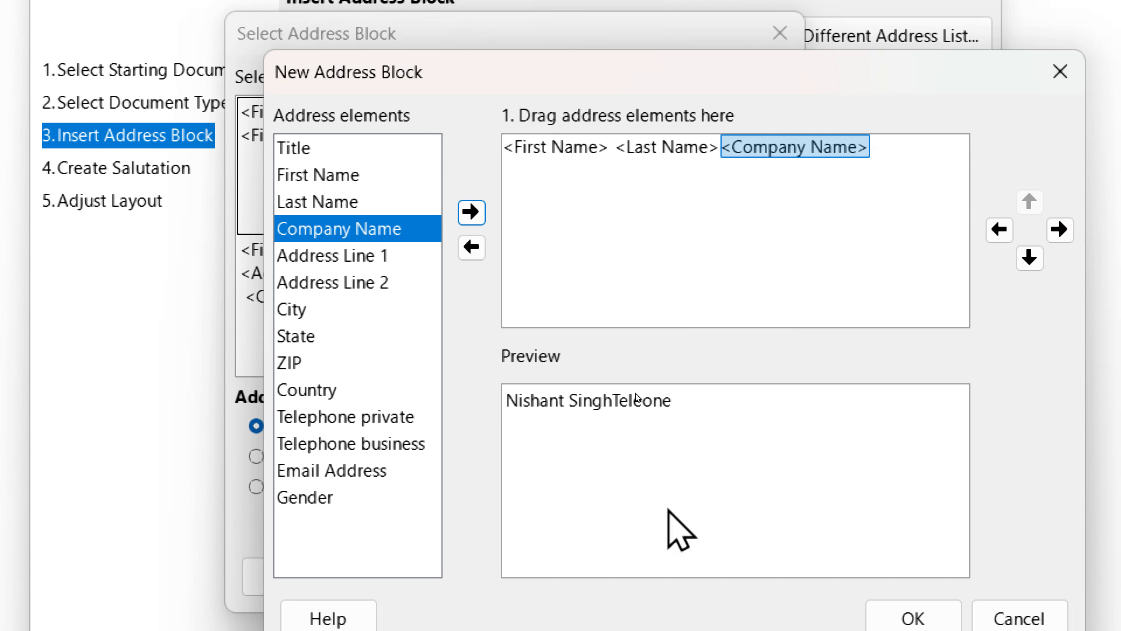
click(1004, 257)
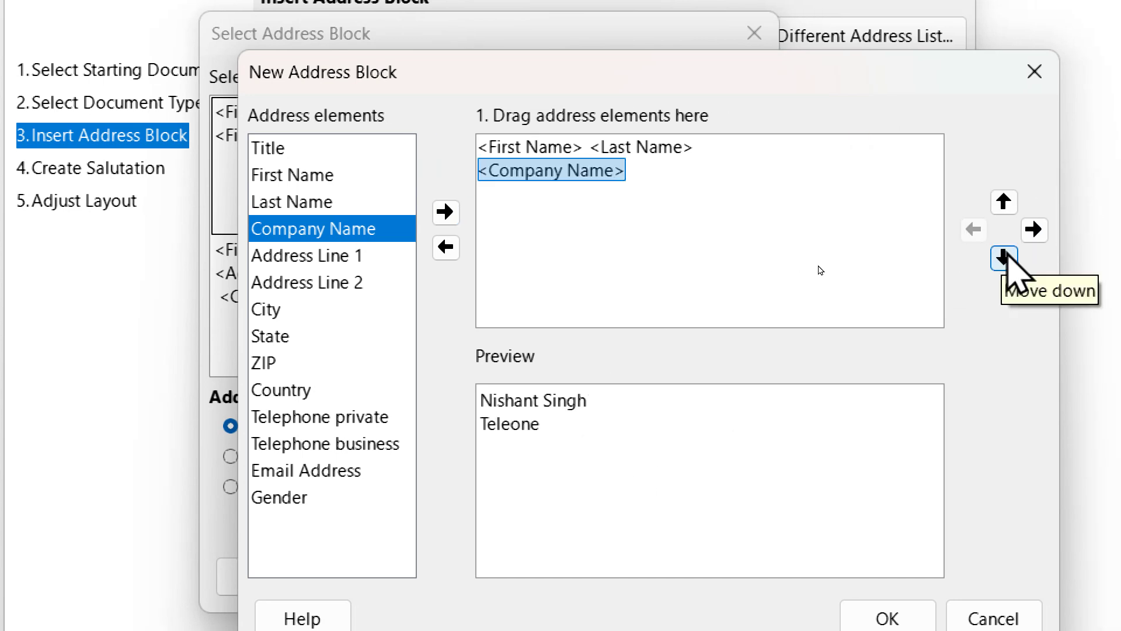
click(314, 256)
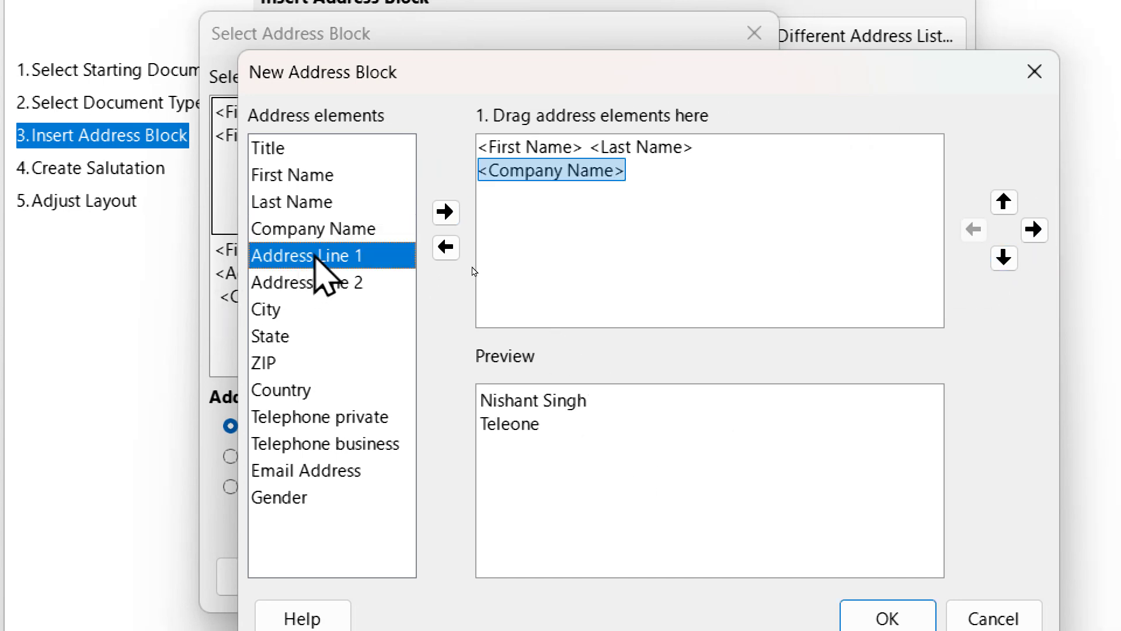
click(444, 213)
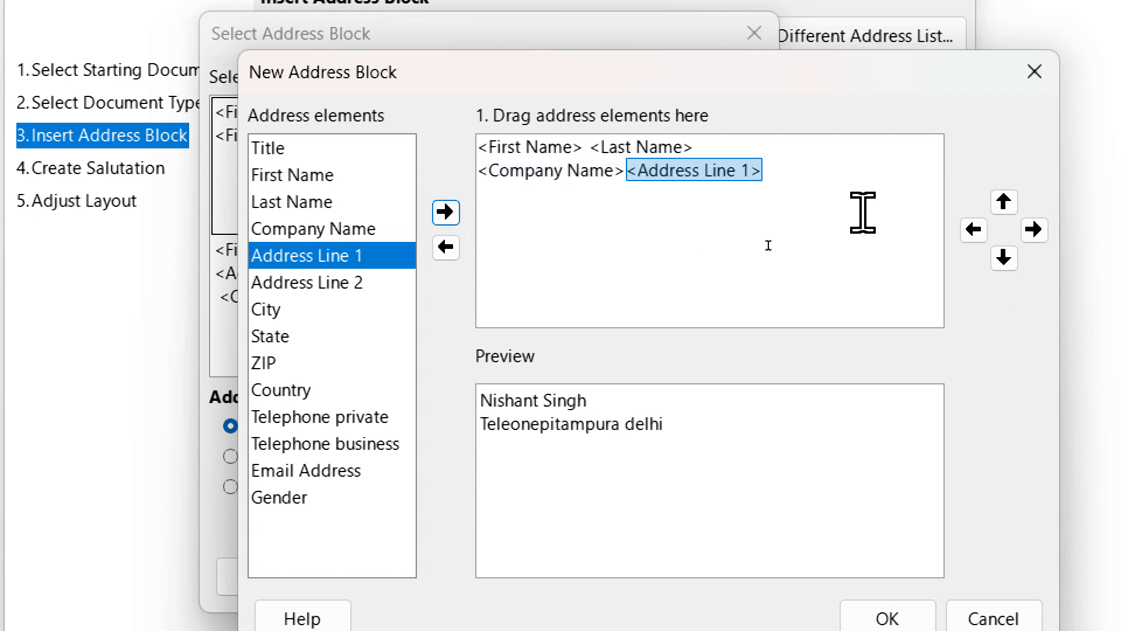
click(1004, 258)
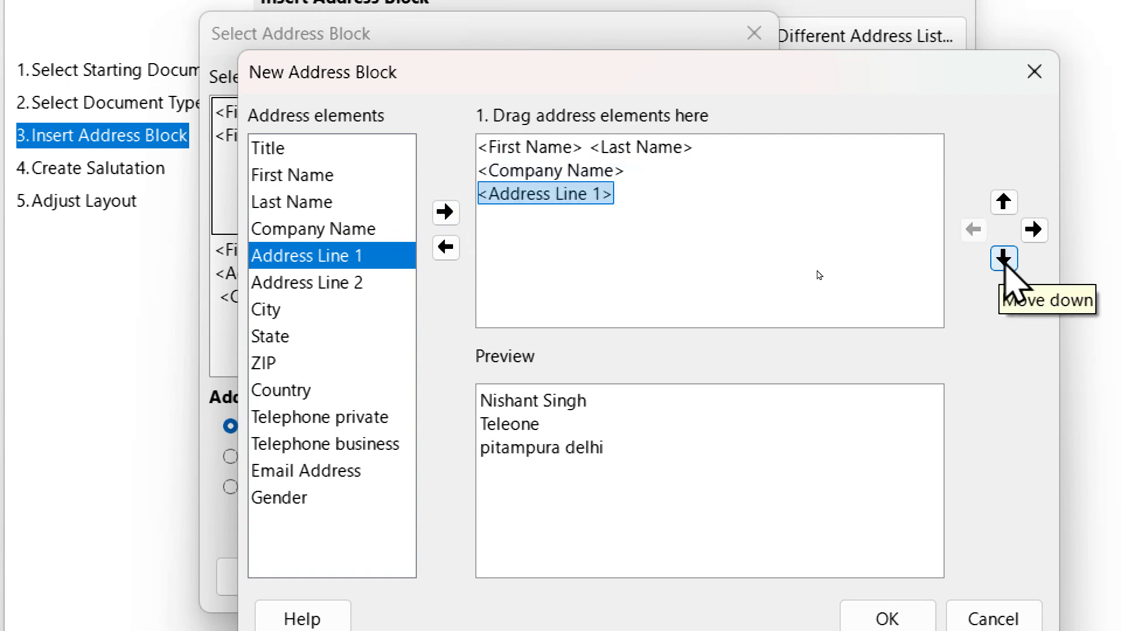
Add Gender on its own line below Address Line 1, and finish and apply the new address block.
click(276, 502)
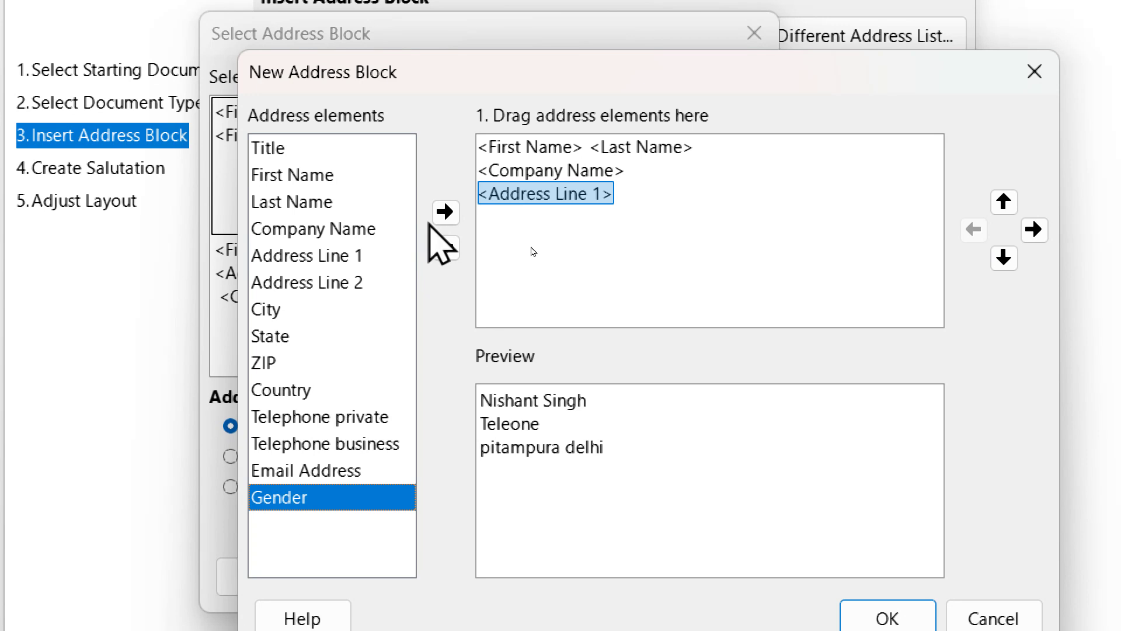
click(445, 211)
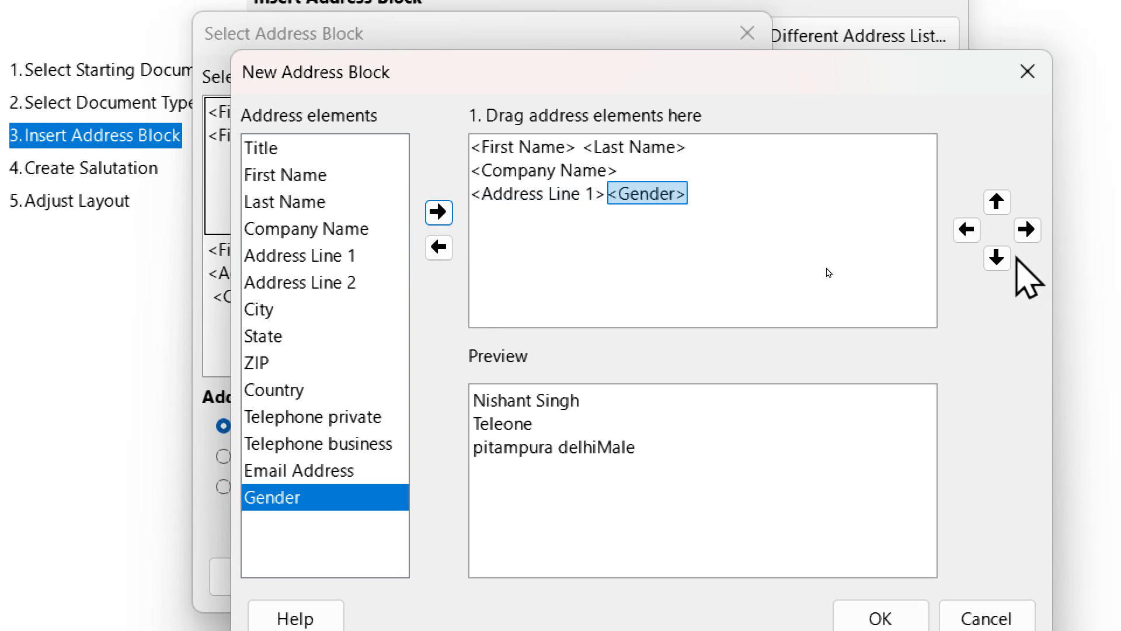
click(998, 258)
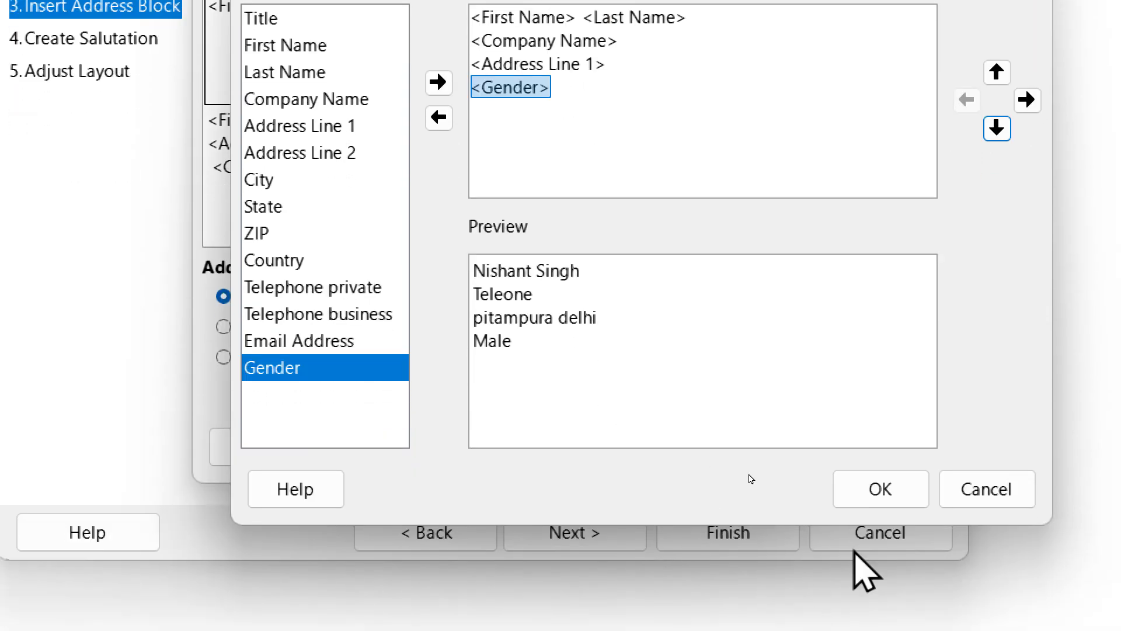
click(882, 610)
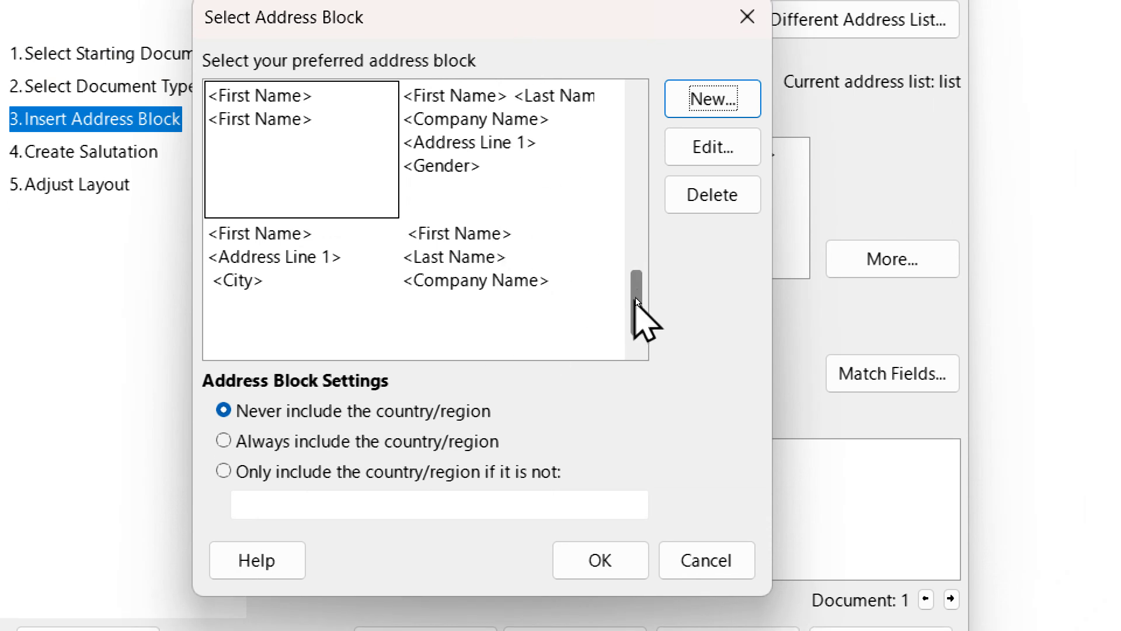
drag(640, 299, 631, 349)
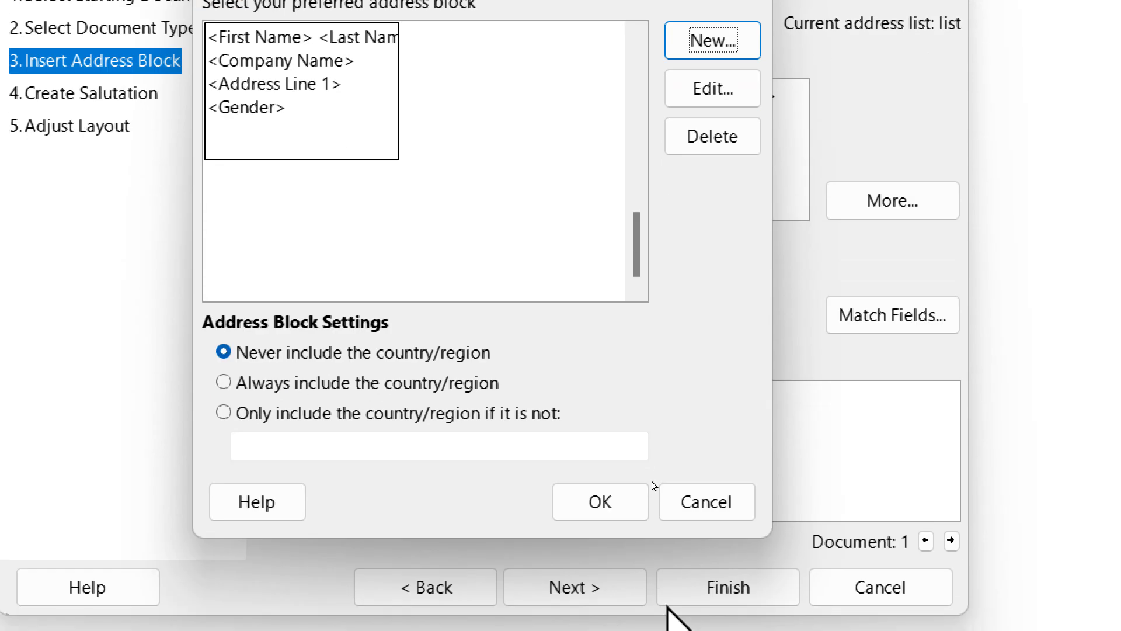
click(631, 491)
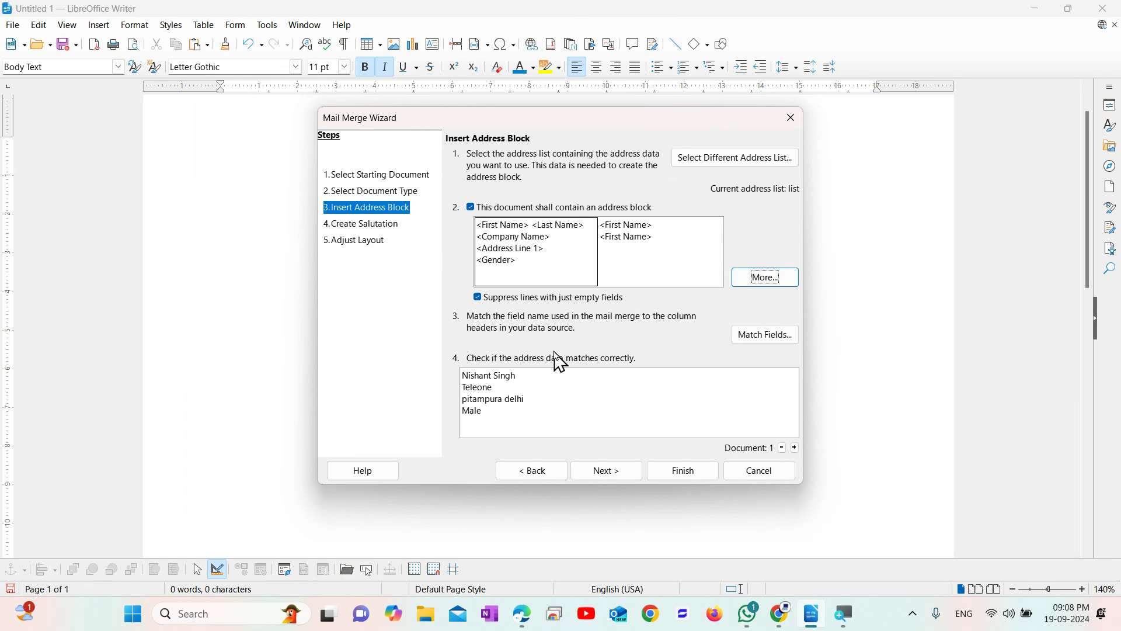
Keep the salutation settings unchanged, position the address block 3.70 cm from the top, and finish the mail merge setup.
click(615, 476)
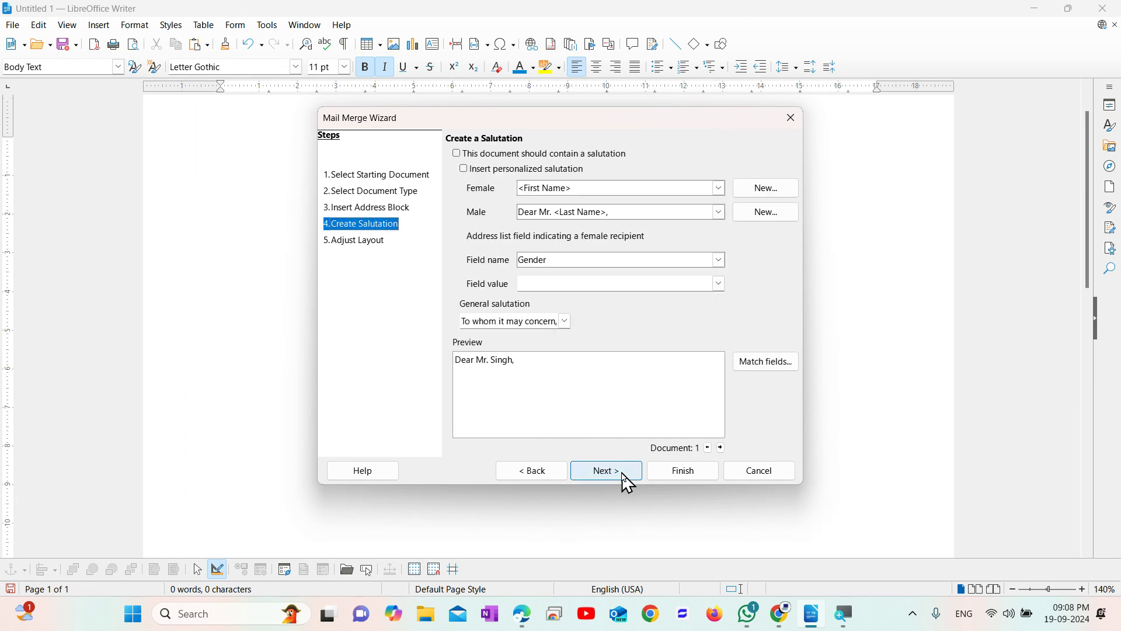
click(623, 474)
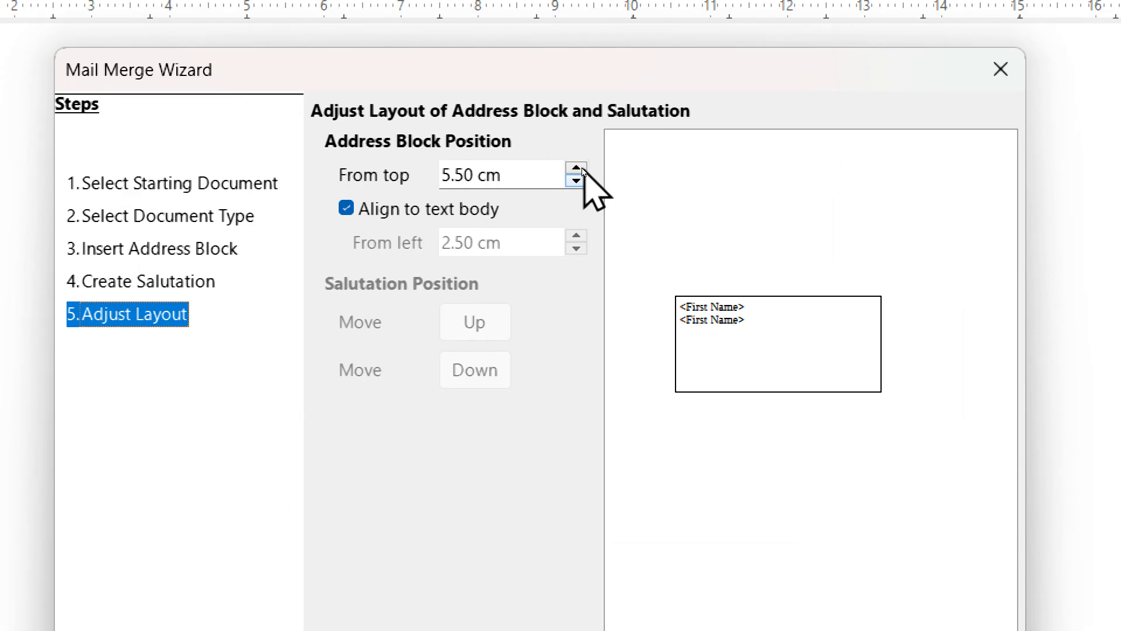
click(576, 168)
click(576, 168)
click(577, 168)
click(578, 178)
click(578, 179)
click(579, 179)
click(579, 179)
click(578, 179)
click(578, 179)
click(579, 179)
click(579, 179)
click(578, 179)
click(579, 179)
click(578, 179)
click(578, 179)
click(578, 178)
click(578, 178)
click(579, 179)
click(579, 179)
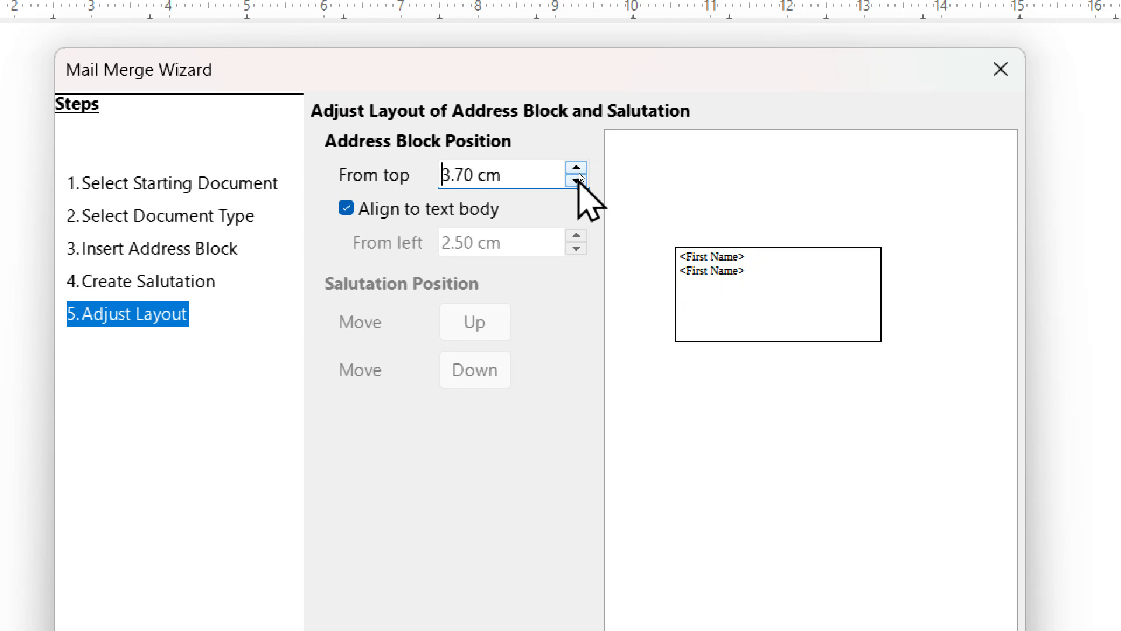
click(784, 539)
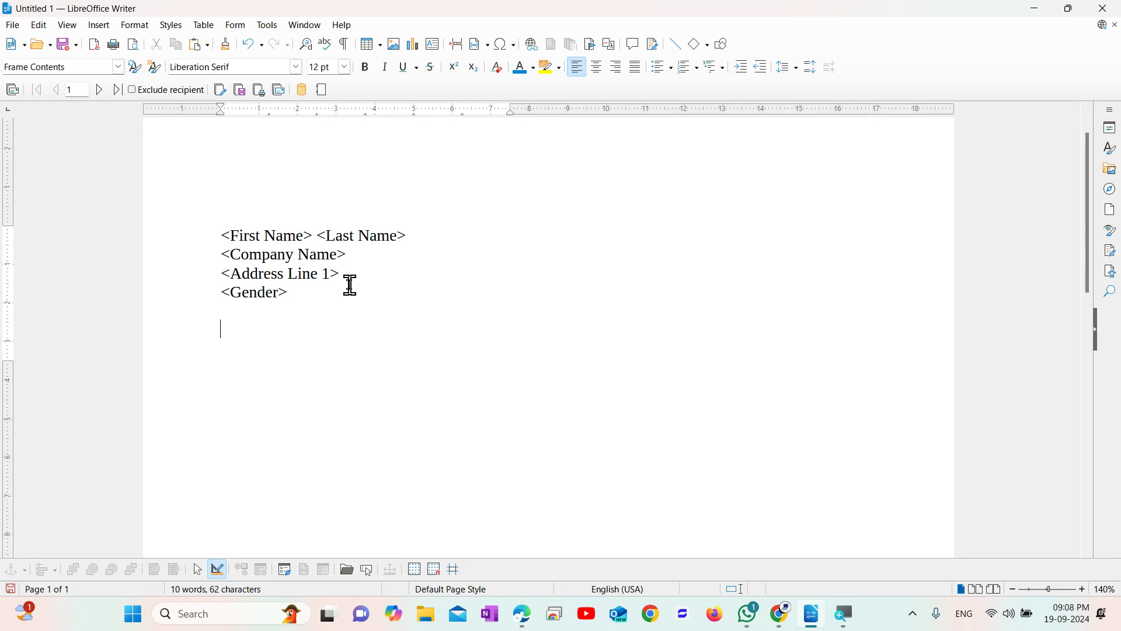
Paste the copied story paragraph below the address block and extend the text's right indent to about 17 cm.
ctrl+scroll(440, 317, down, 3)
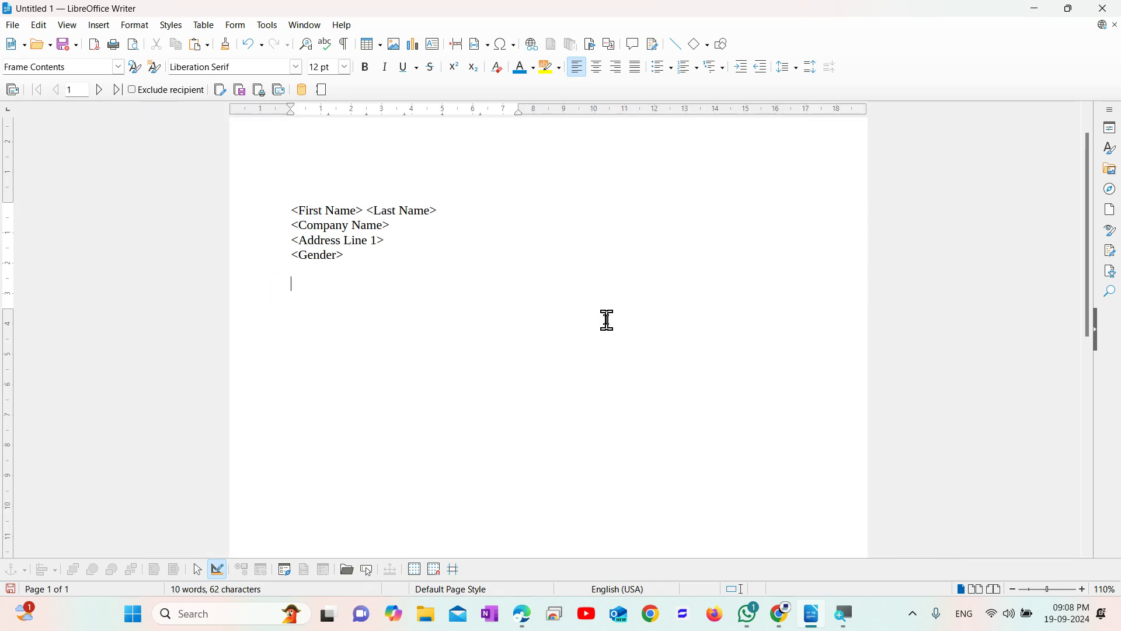
key(ctrl+v)
scroll(493, 222, up, 5)
scroll(493, 225, up, 5)
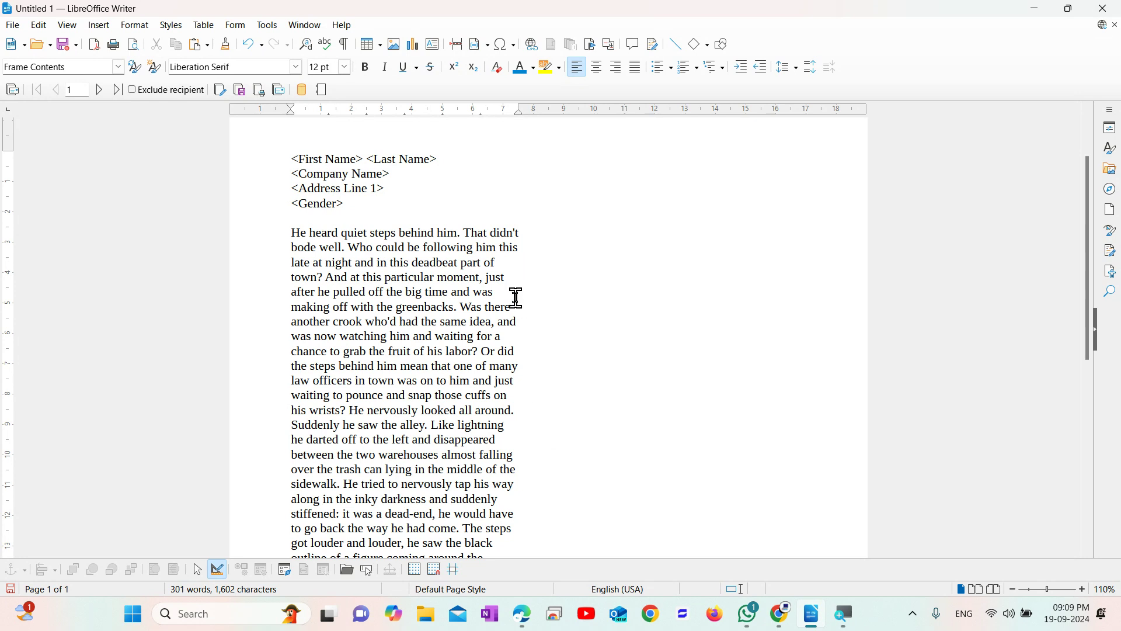
drag(518, 109, 803, 128)
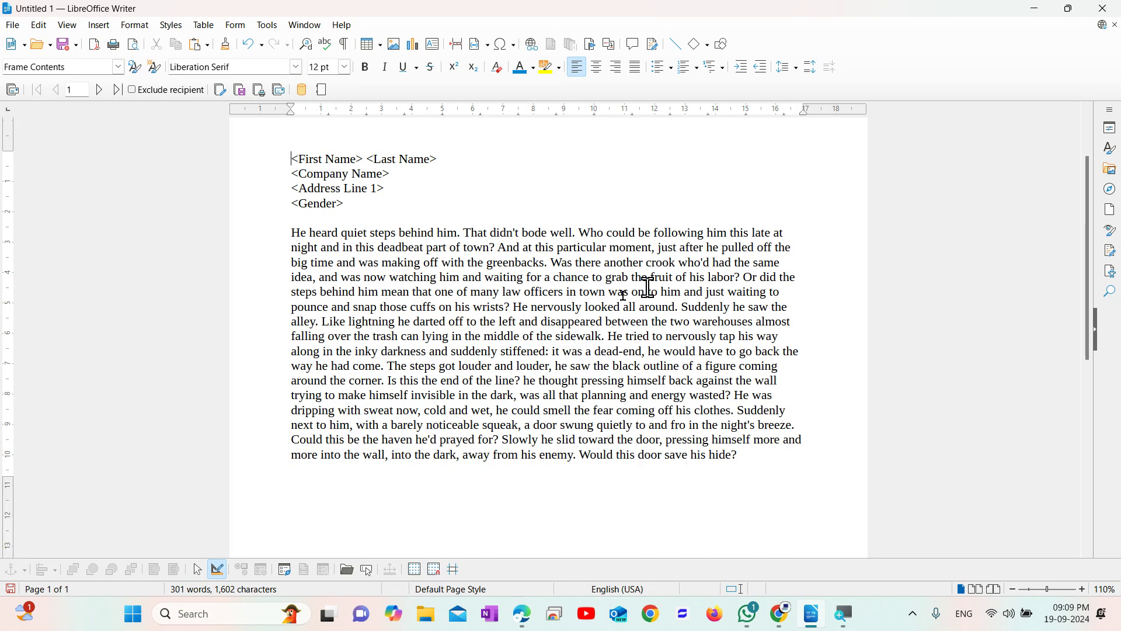
scroll(469, 282, up, 2)
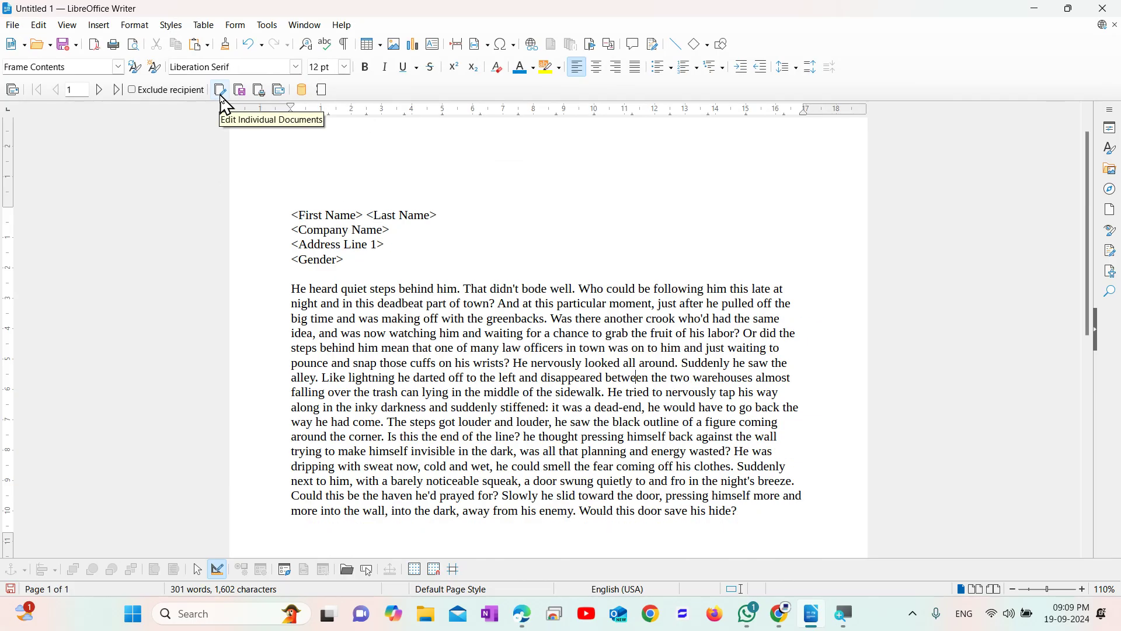
Generate the individual merged documents and review each recipient's address block and letter text.
click(221, 95)
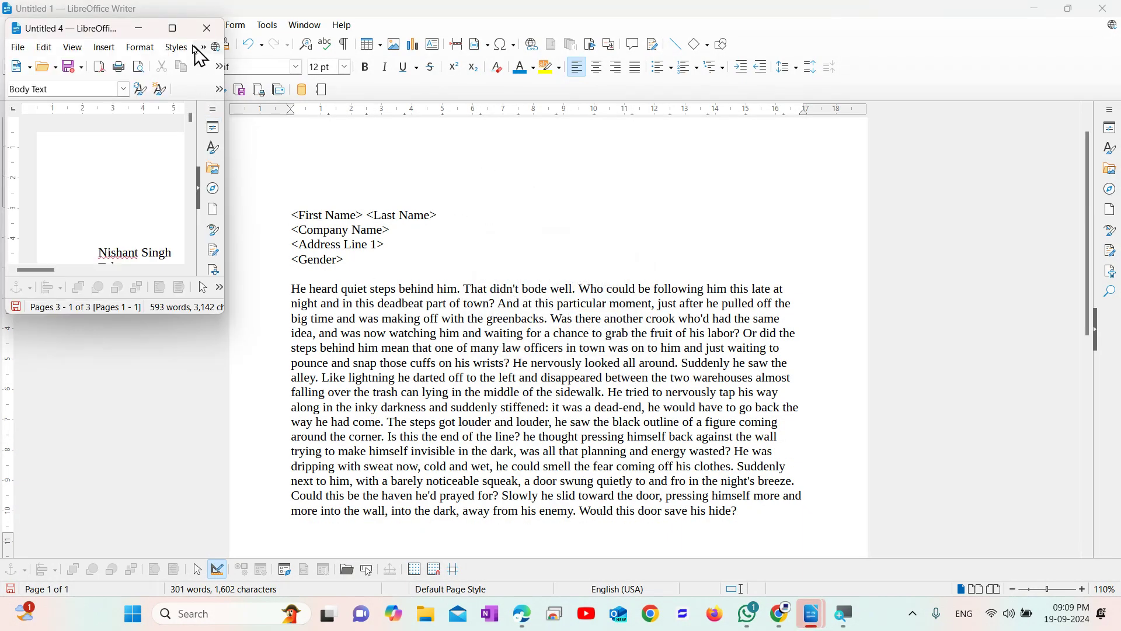
click(173, 28)
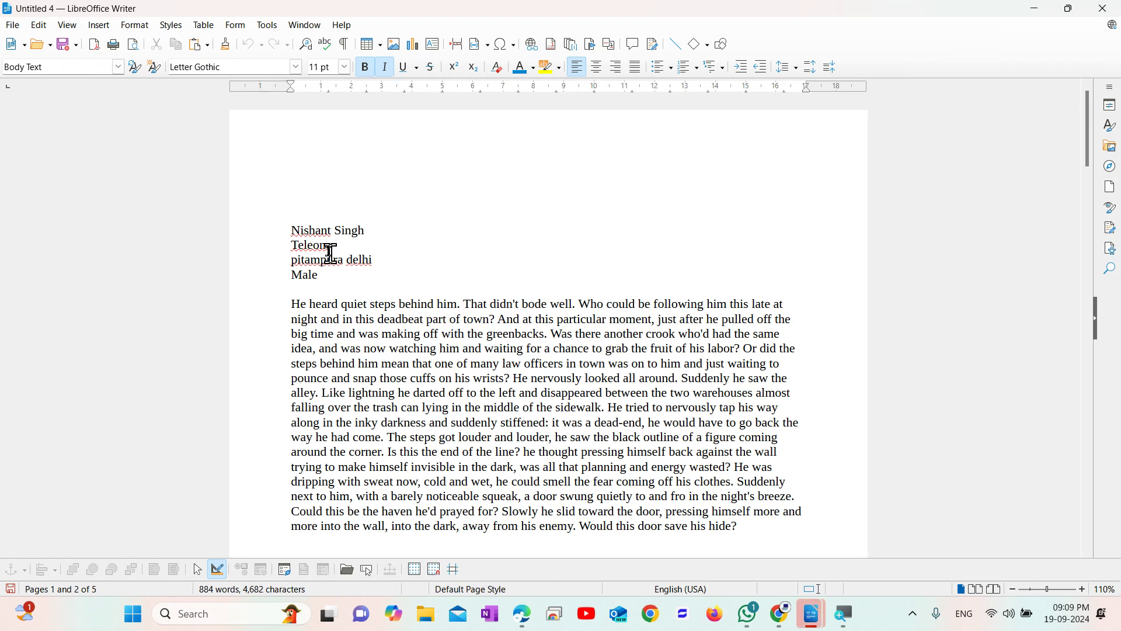
drag(297, 229, 380, 290)
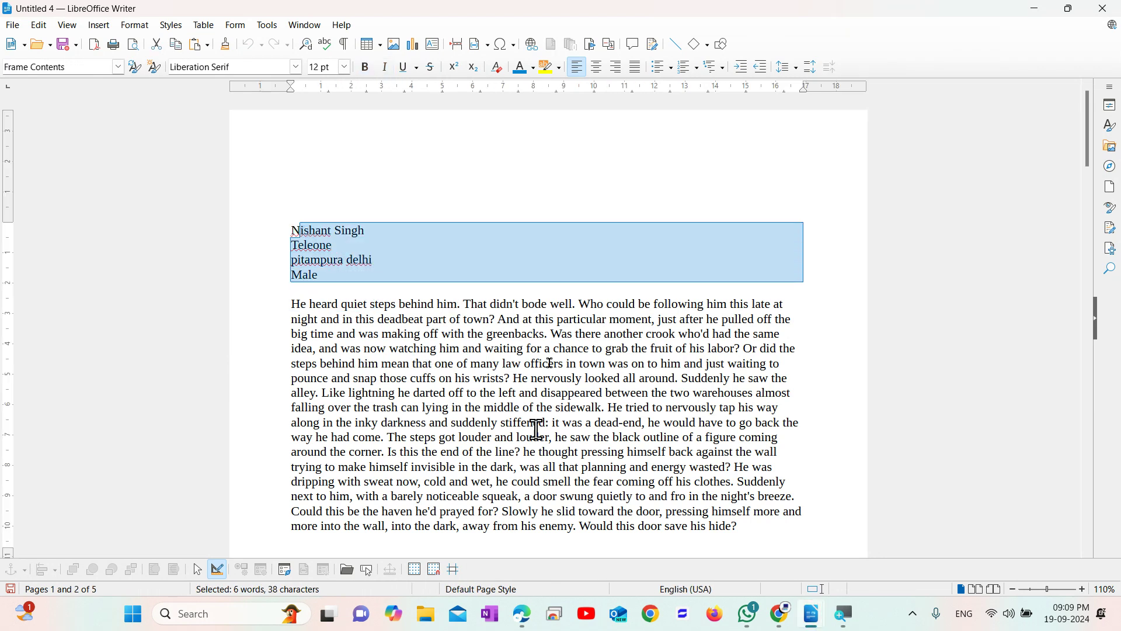
scroll(585, 365, down, 10)
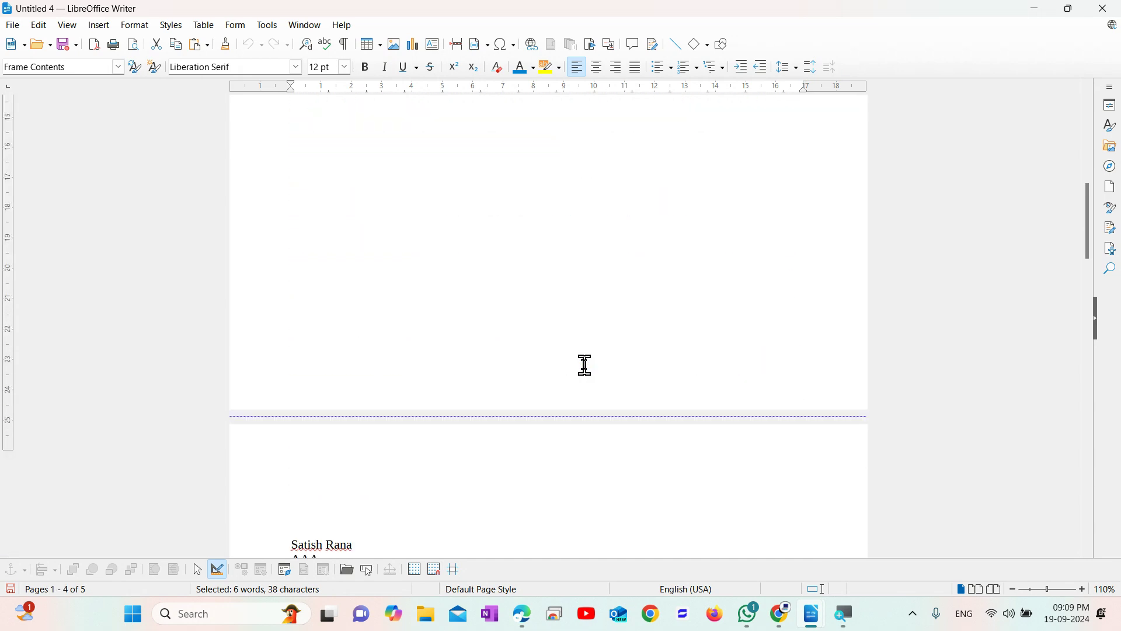
scroll(585, 365, down, 8)
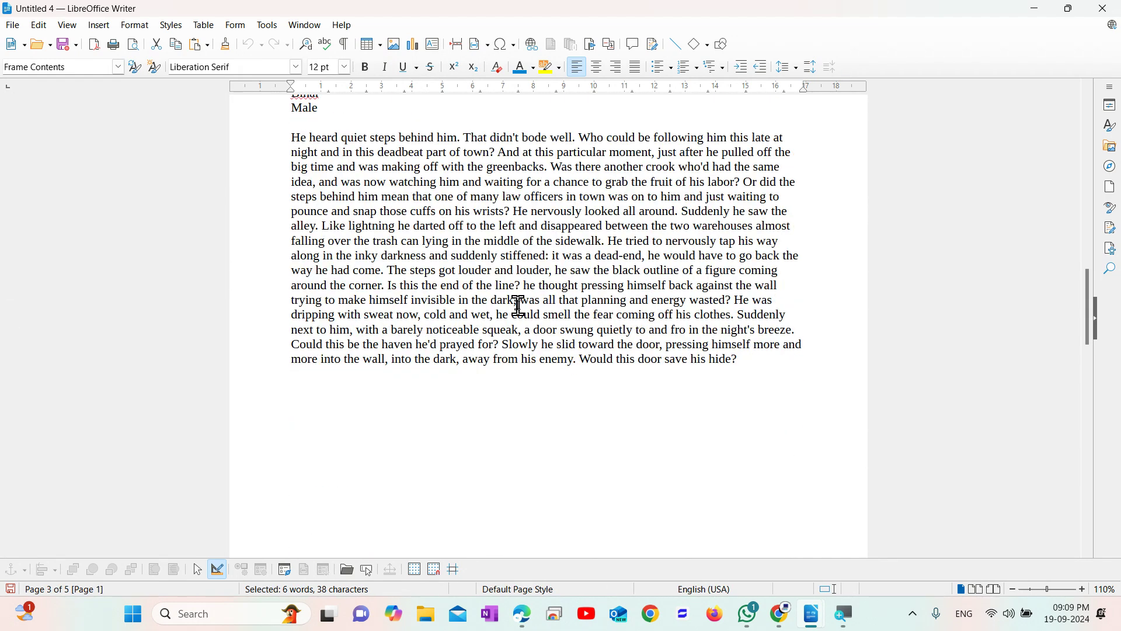
scroll(512, 305, up, 5)
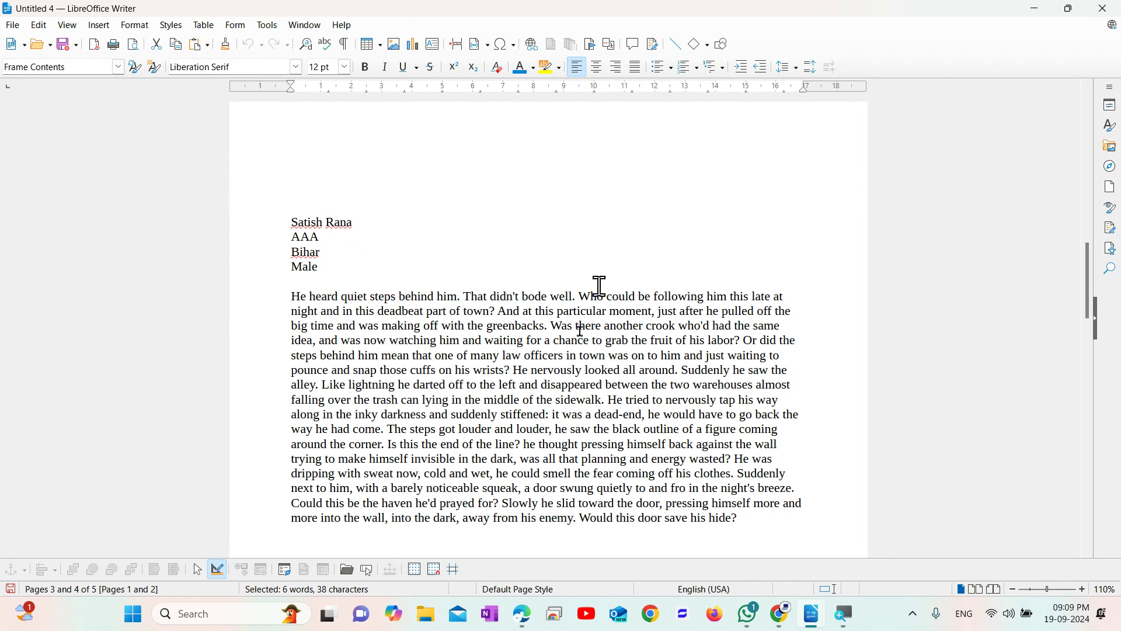
scroll(539, 375, down, 15)
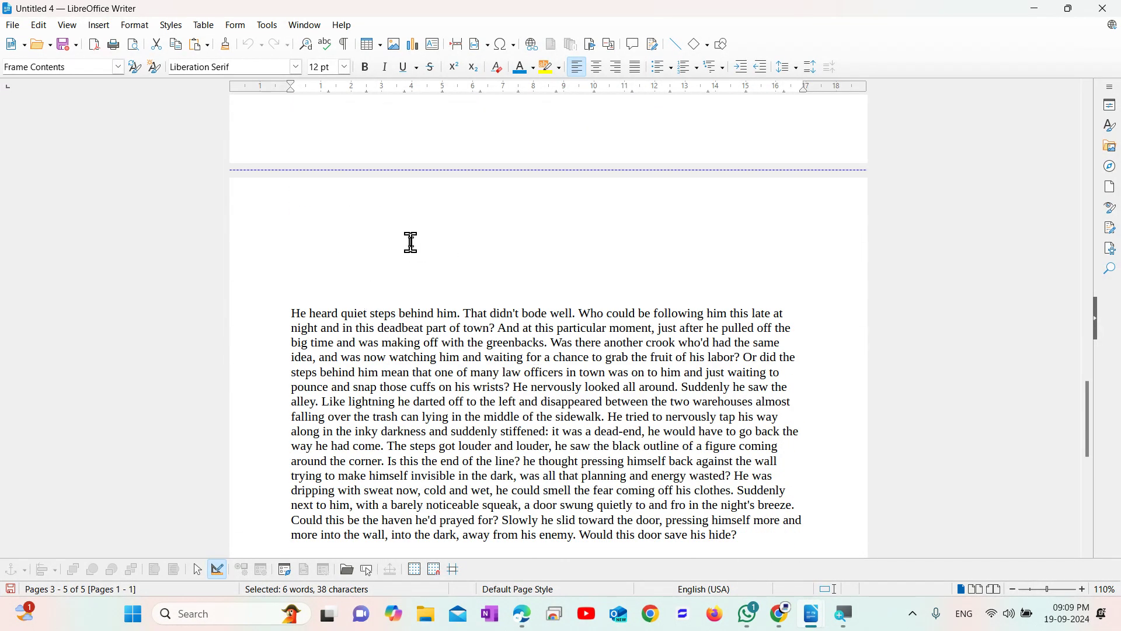
scroll(644, 295, up, 5)
scroll(642, 295, up, 20)
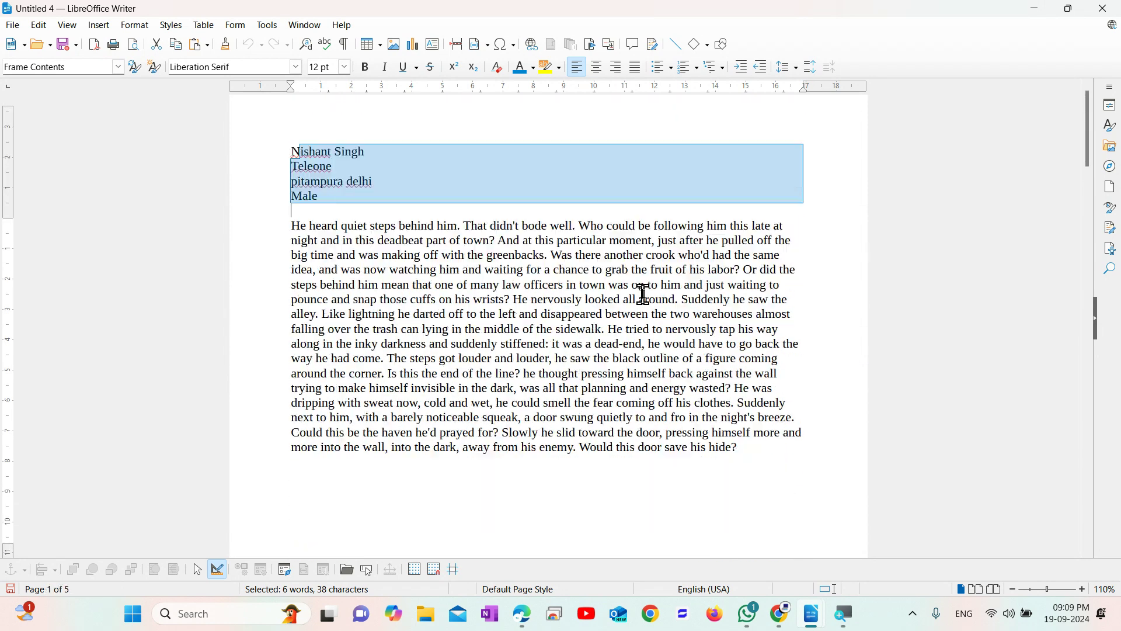
click(668, 325)
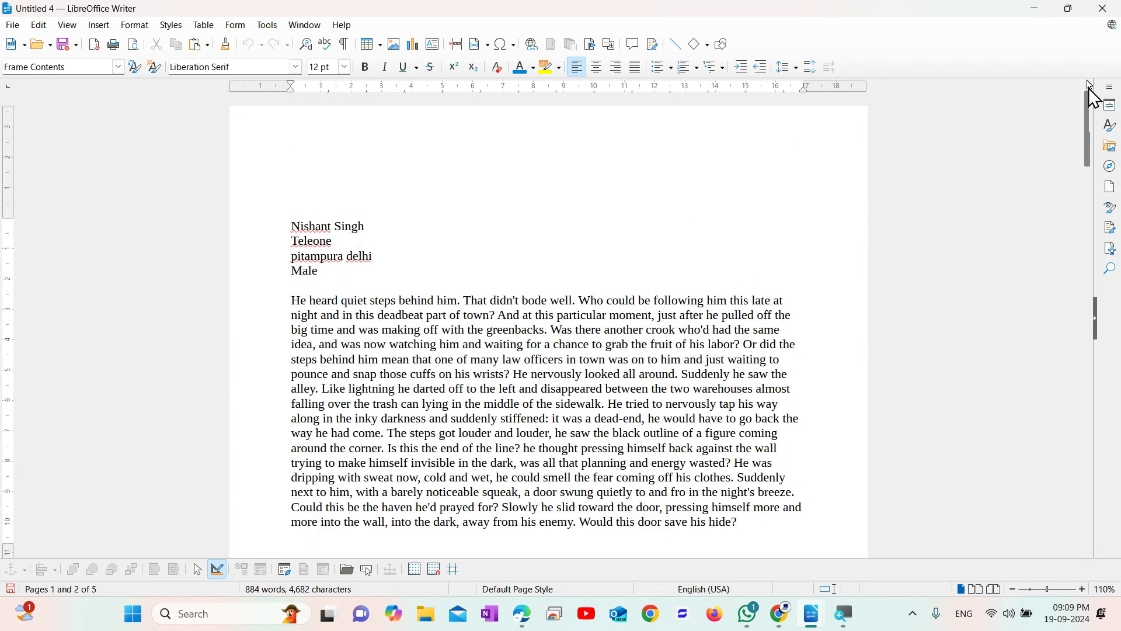
Close the merged letters document without saving it and return to the mail merge letter.
click(1104, 9)
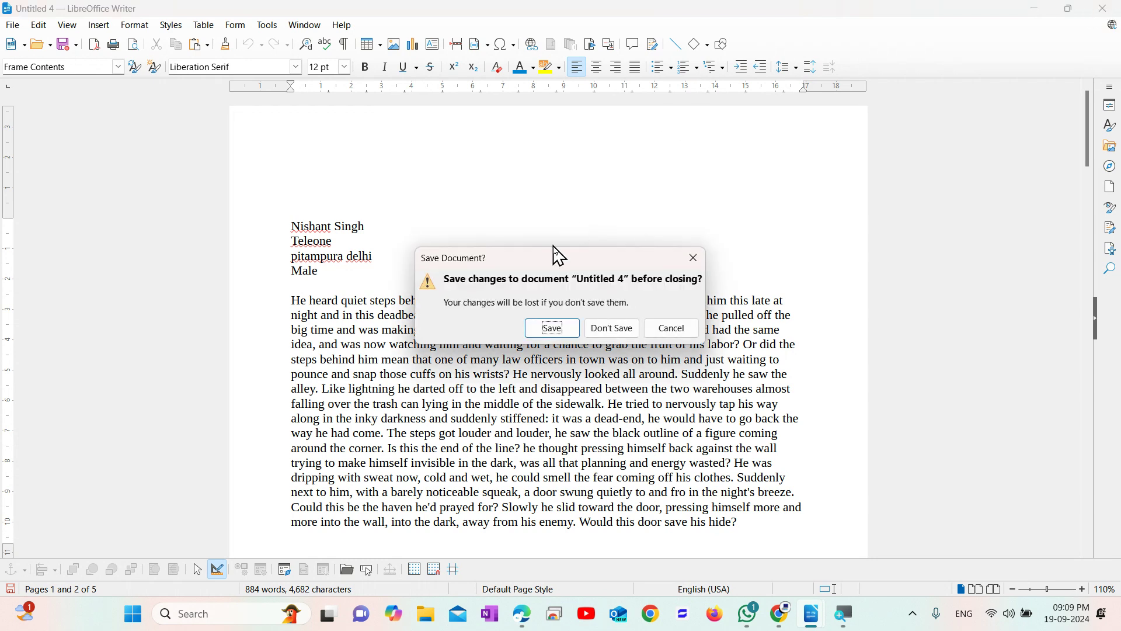
click(615, 327)
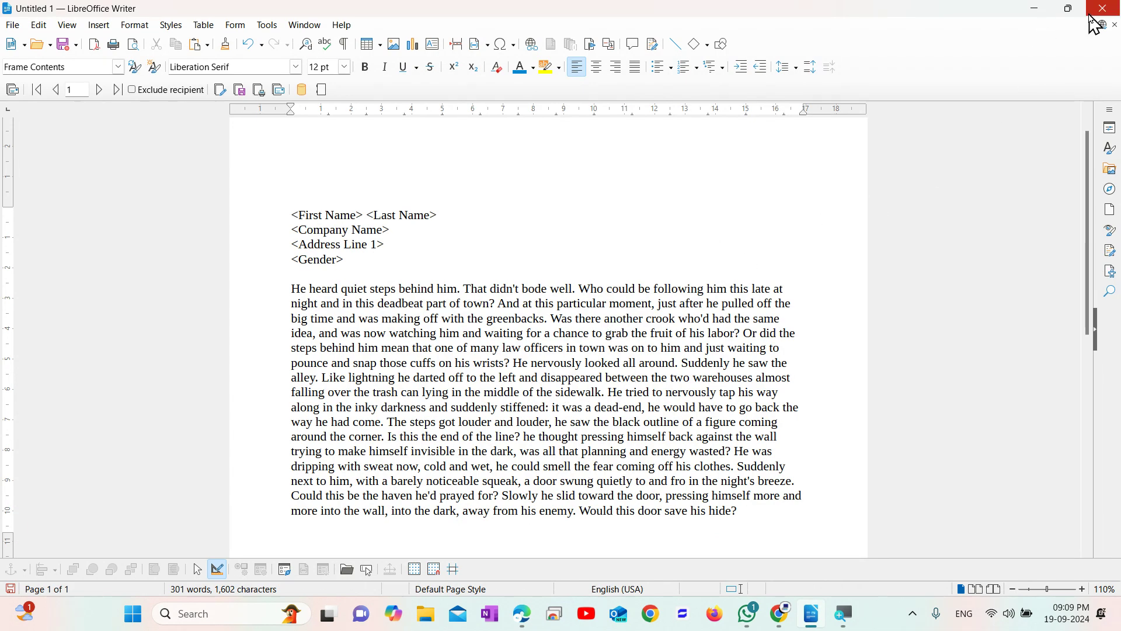
click(565, 157)
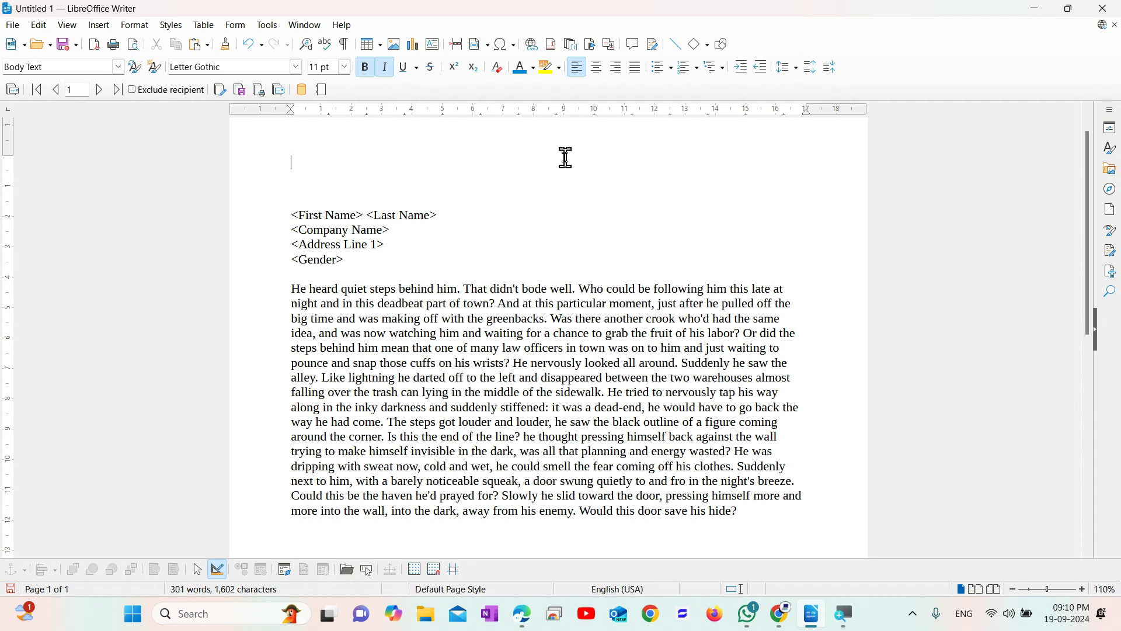
click(12, 25)
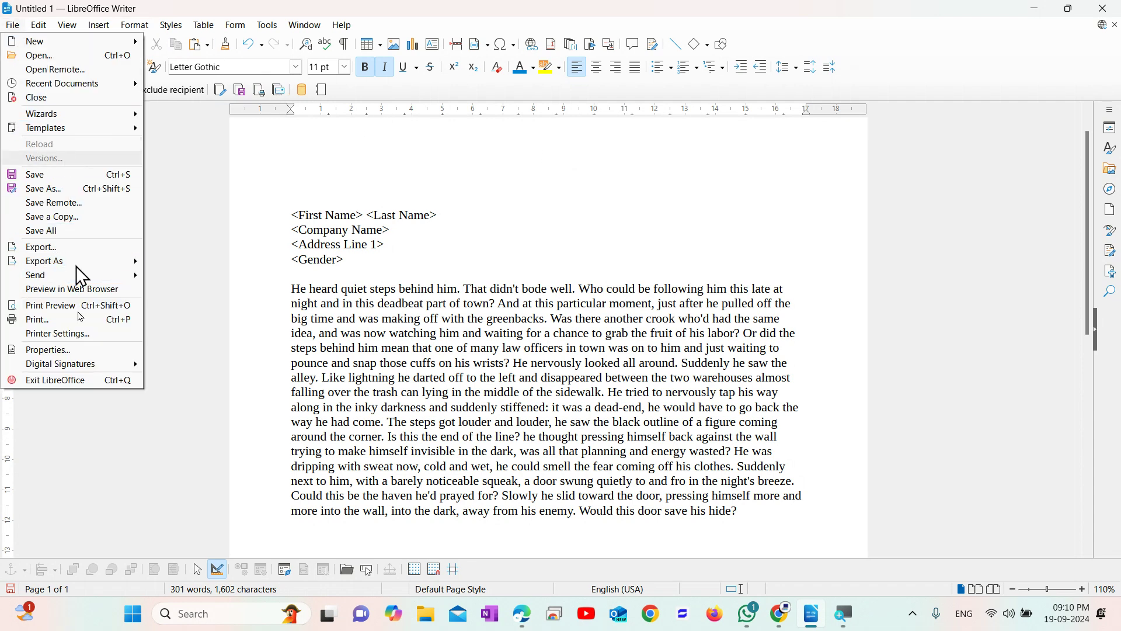
mouse_move(105, 263)
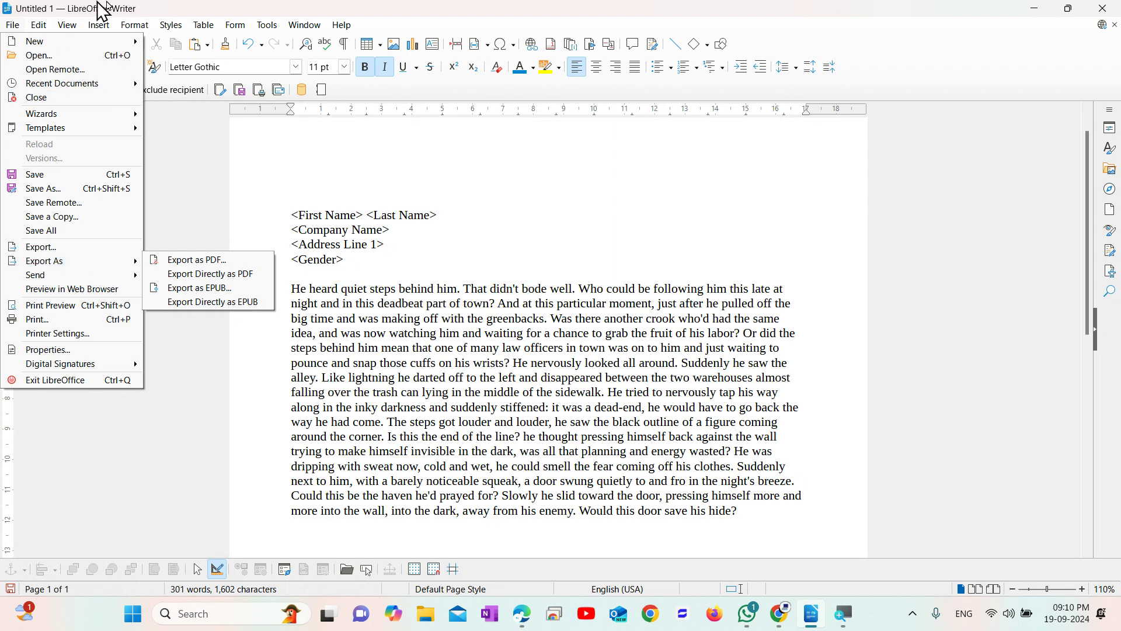
mouse_move(296, 37)
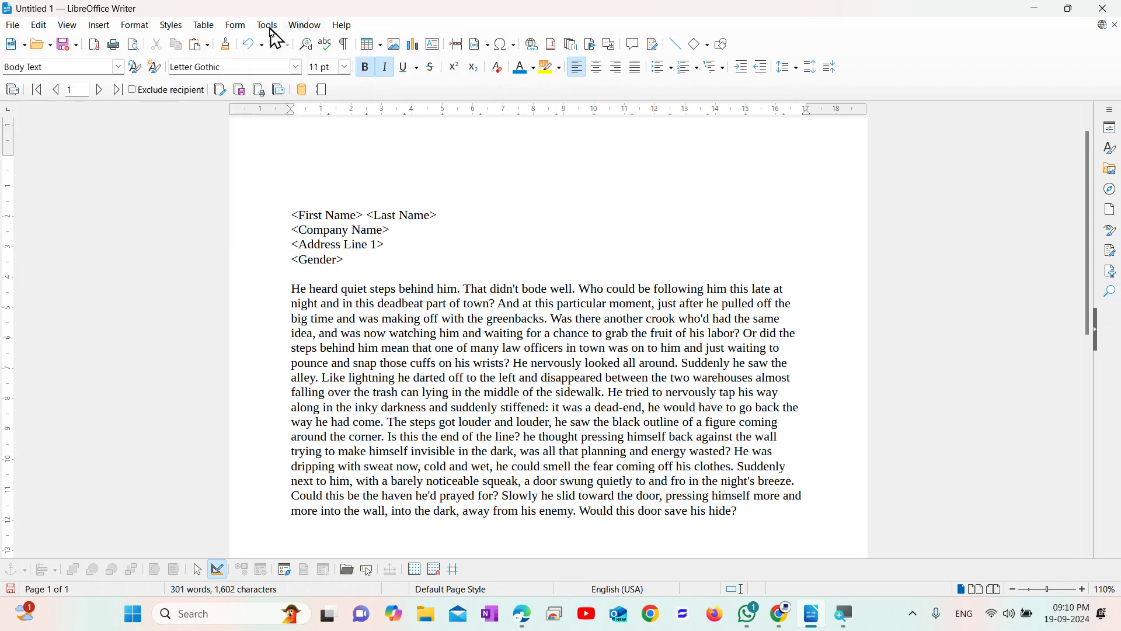
click(268, 26)
mouse_move(225, 26)
mouse_move(169, 36)
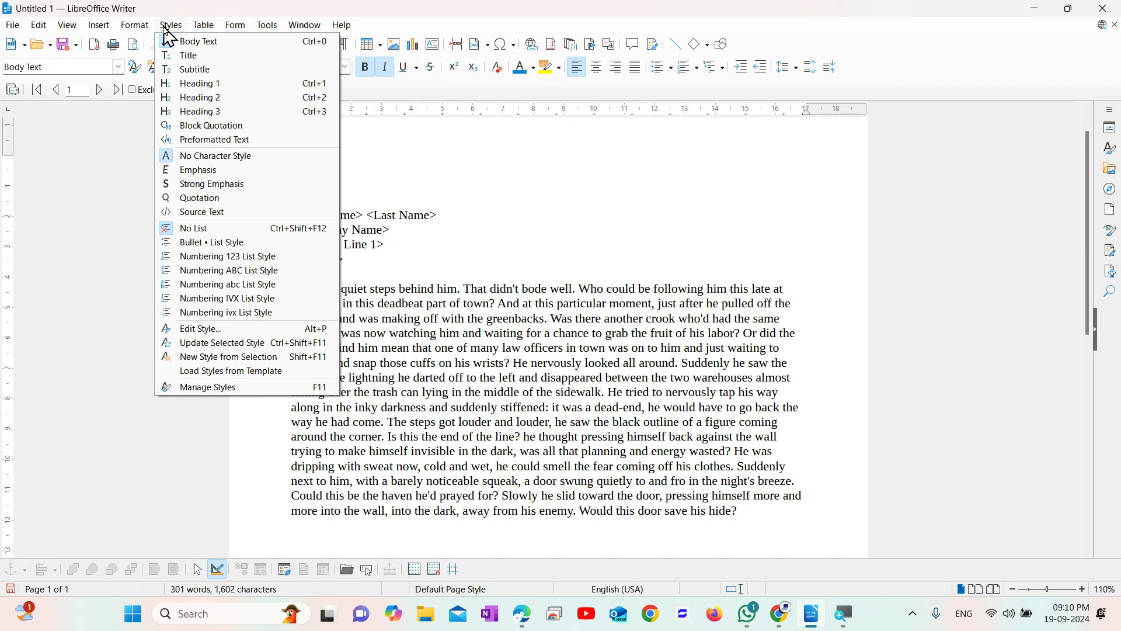
click(455, 266)
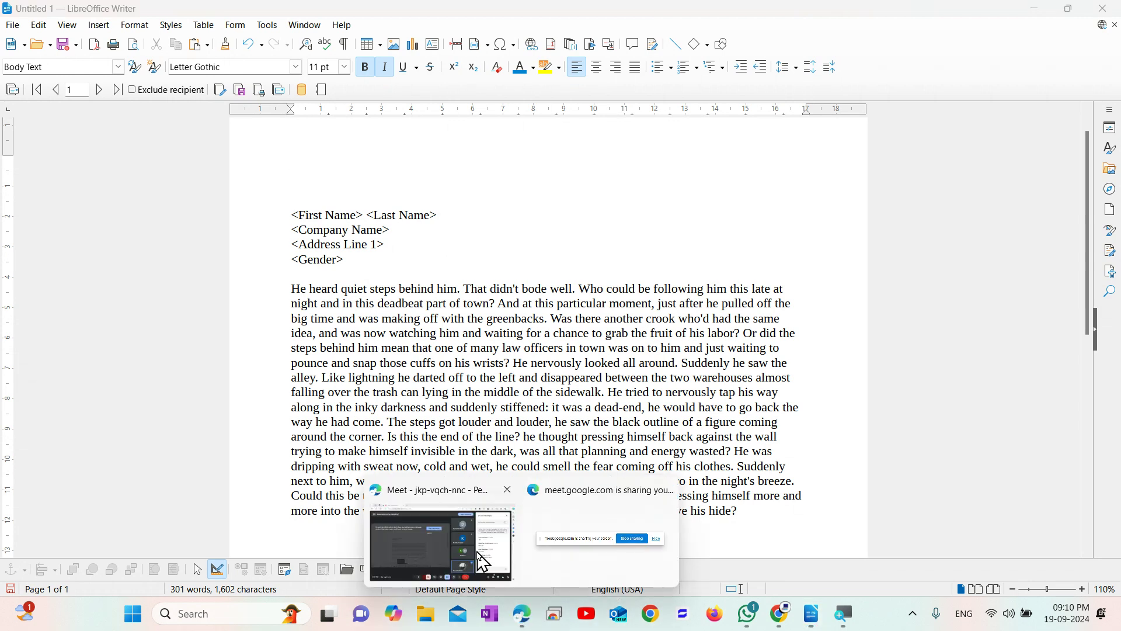
Switch to the Google Meet call to check the in-call messages, and return to the letter in LibreOffice Writer.
click(482, 561)
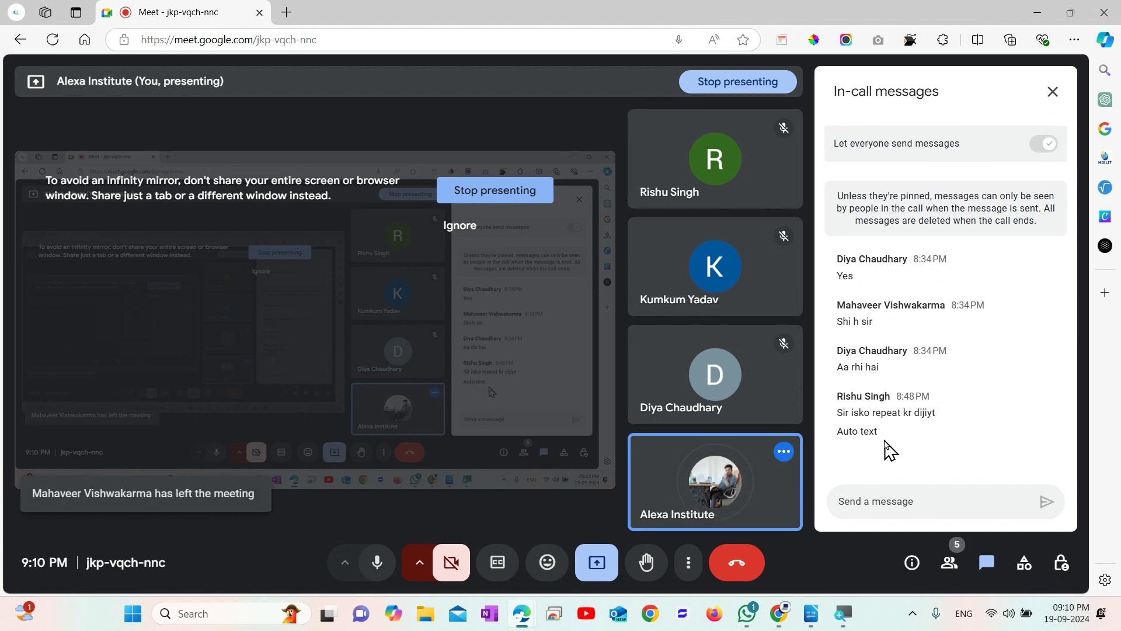
click(817, 618)
scroll(626, 407, down, 6)
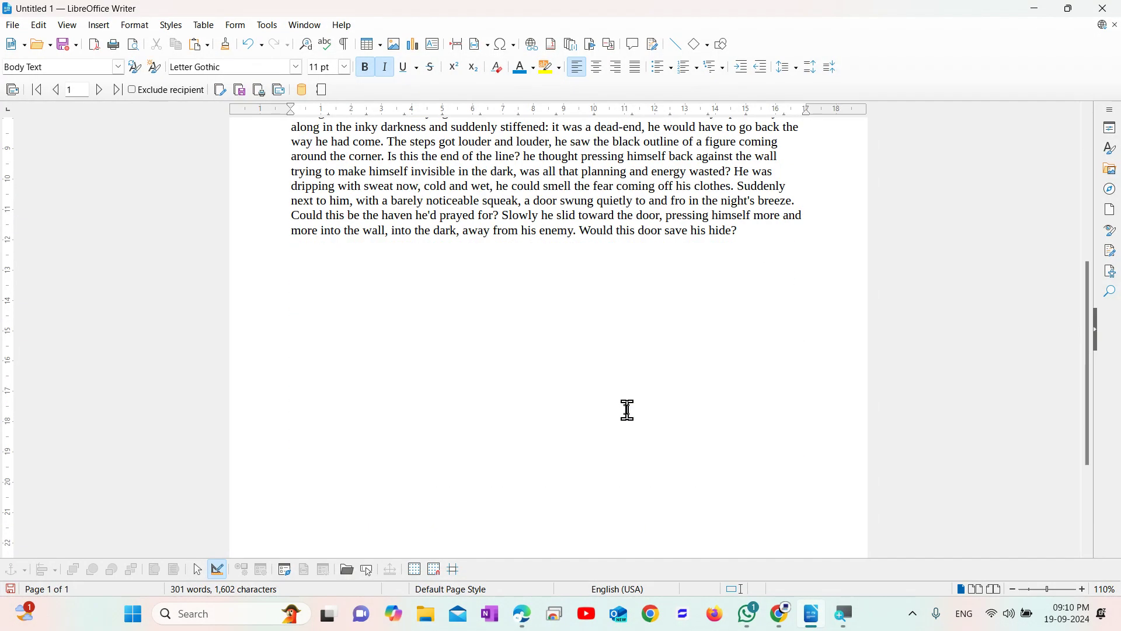
scroll(710, 295, up, 7)
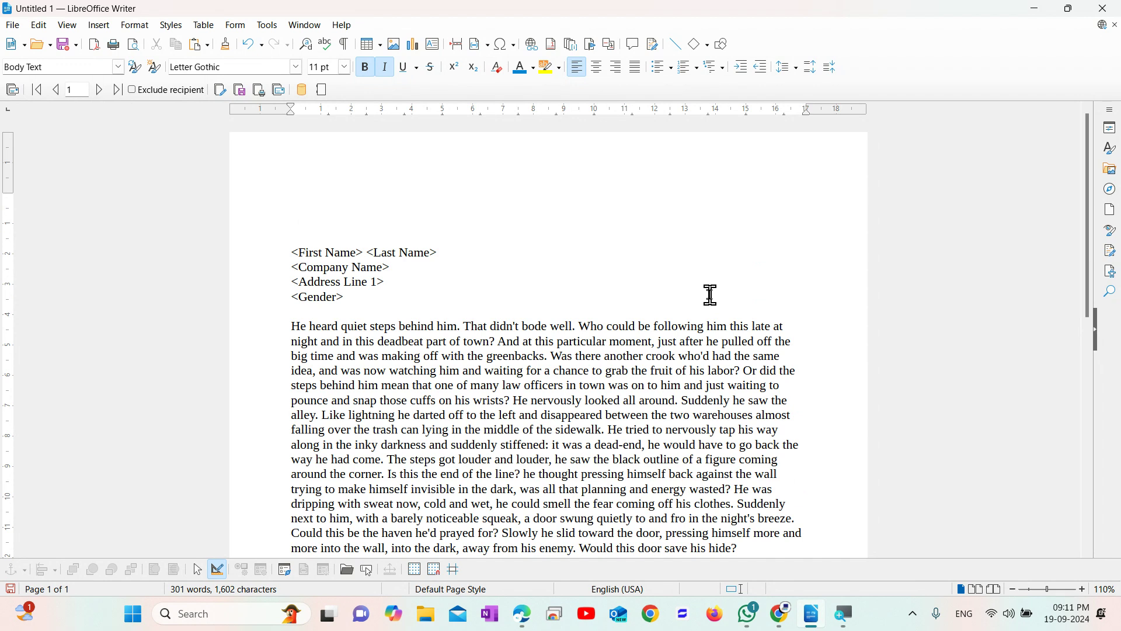
Delete the letter's entire content, including the address fields and the story paragraph.
double_click(671, 431)
key(ctrl+a)
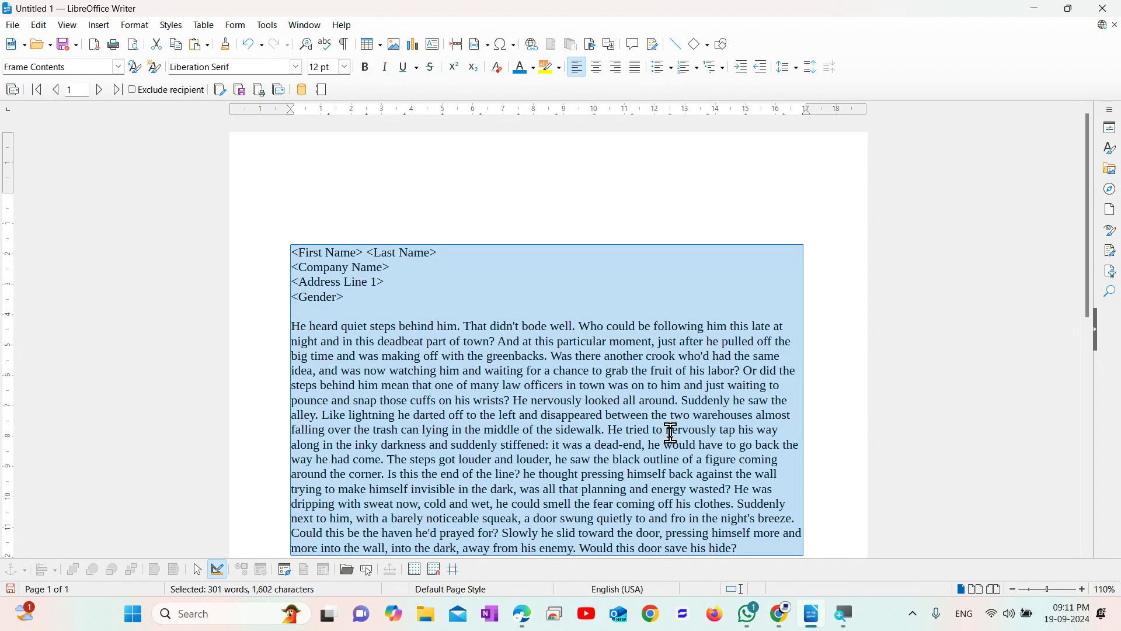
key(Delete)
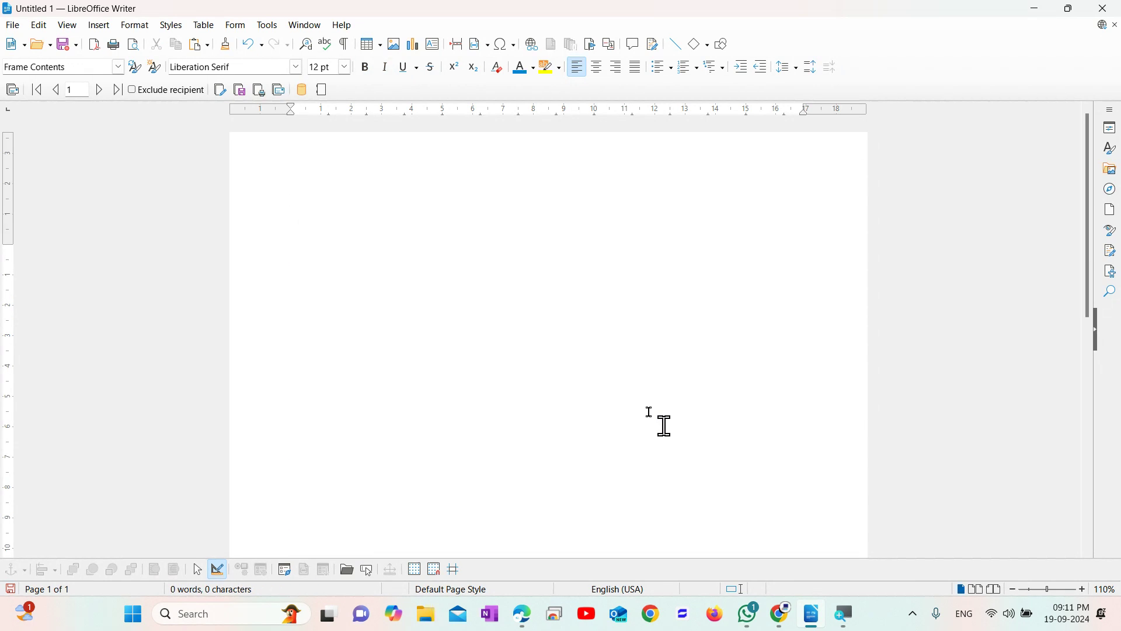
Preview several header entries of the Only for Templates category in AutoText.
click(276, 28)
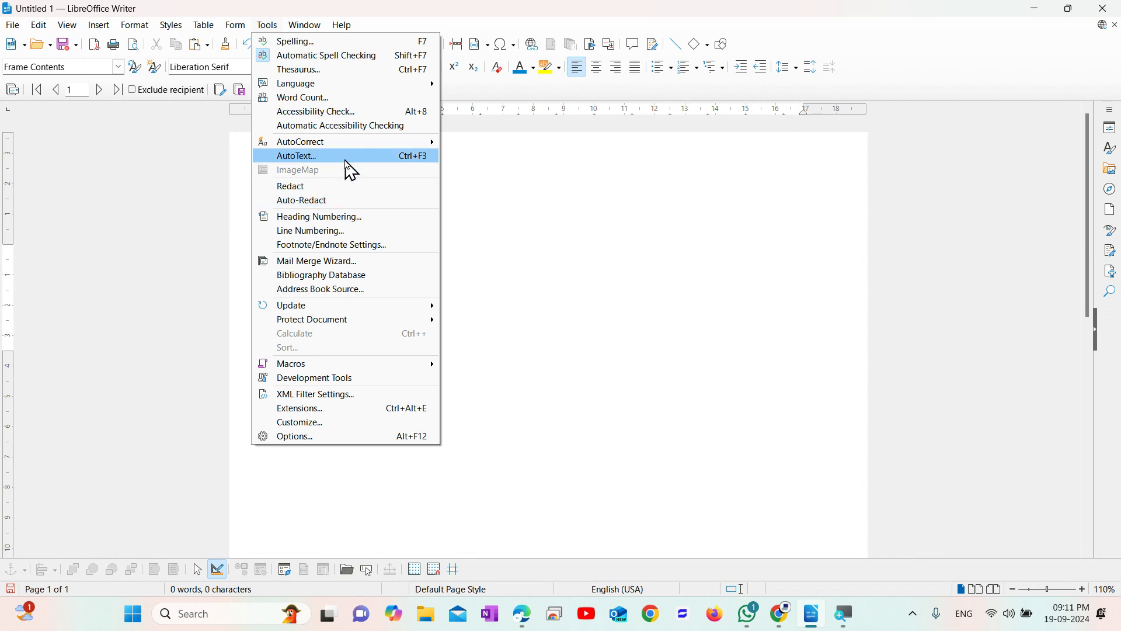
click(348, 156)
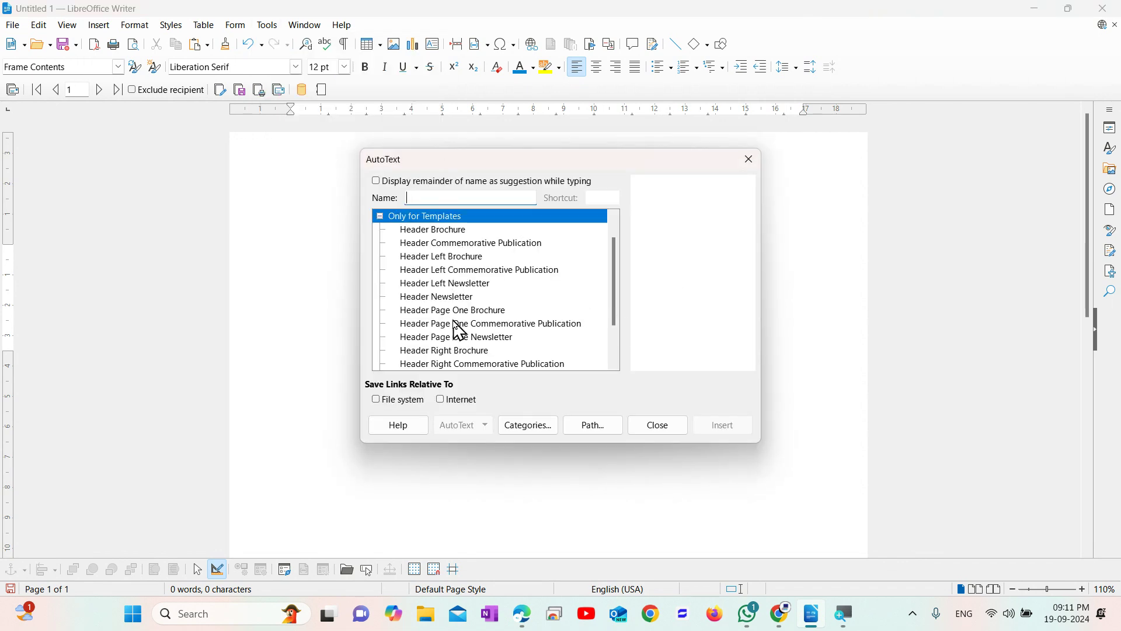
click(445, 270)
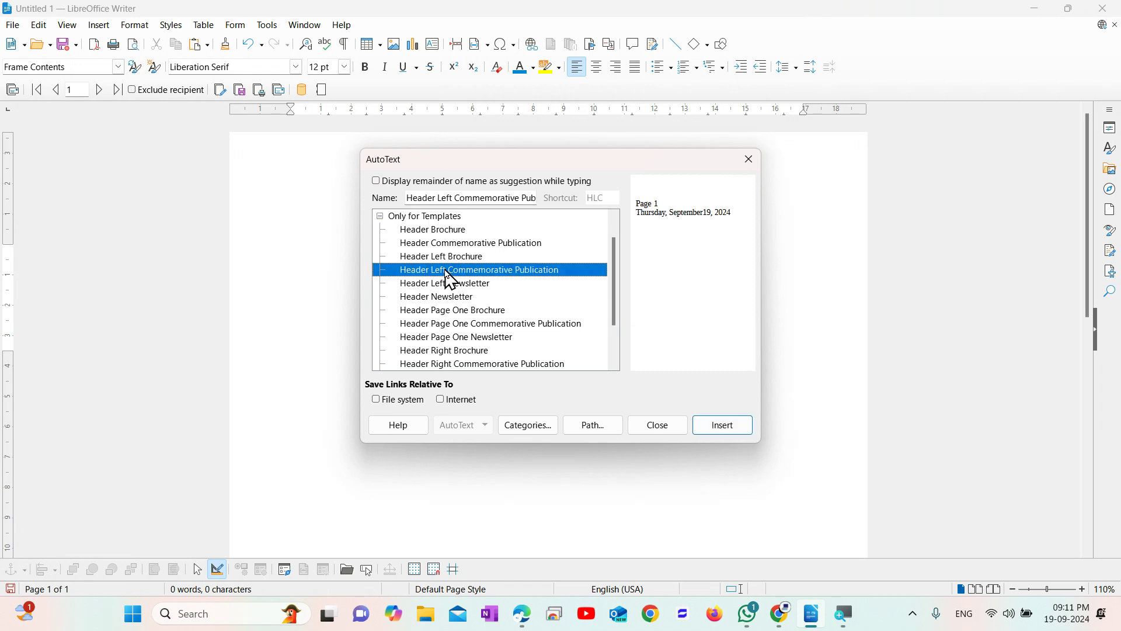
click(449, 311)
click(453, 337)
click(462, 351)
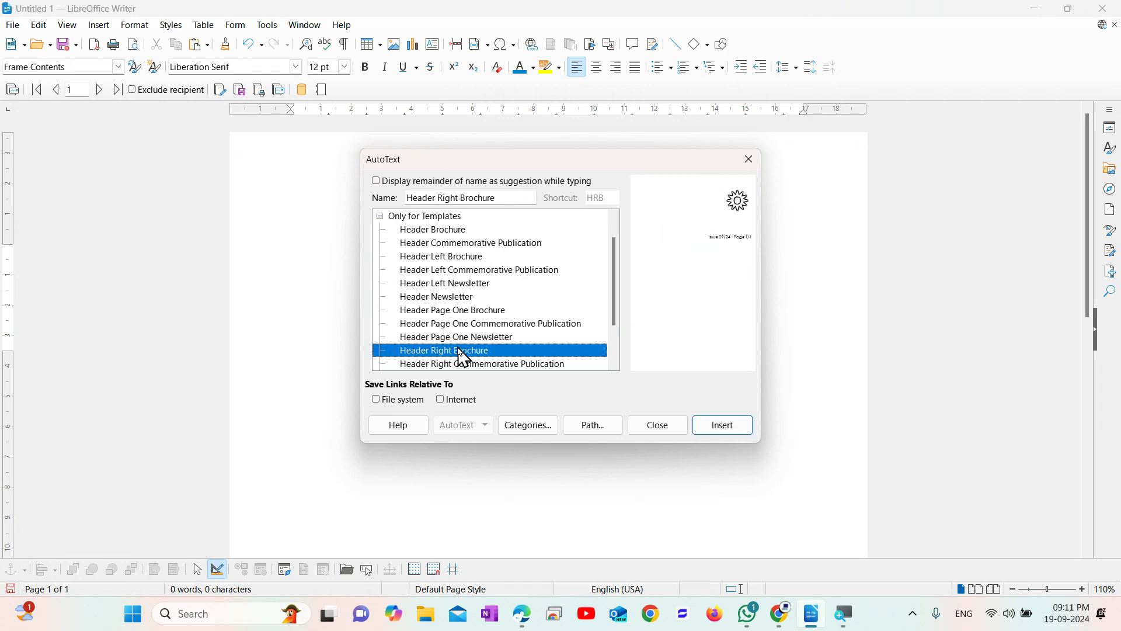
scroll(614, 347, down, 2)
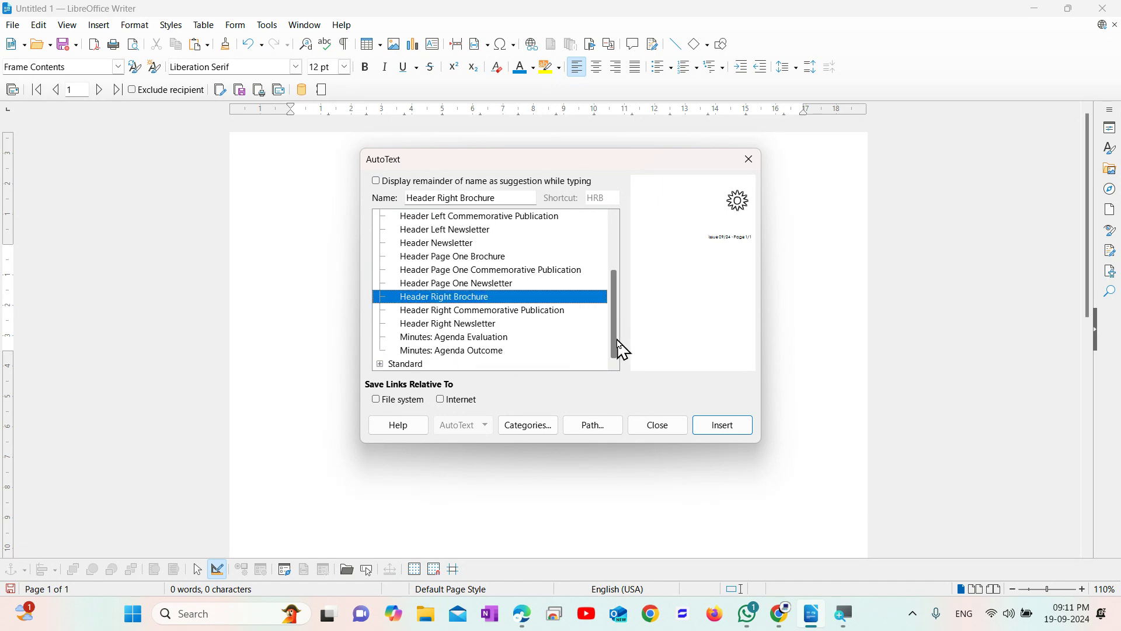
Look up the shortcut of the Header Right Commemorative Publication AutoText and insert that entry into the empty document using HRC.
click(530, 313)
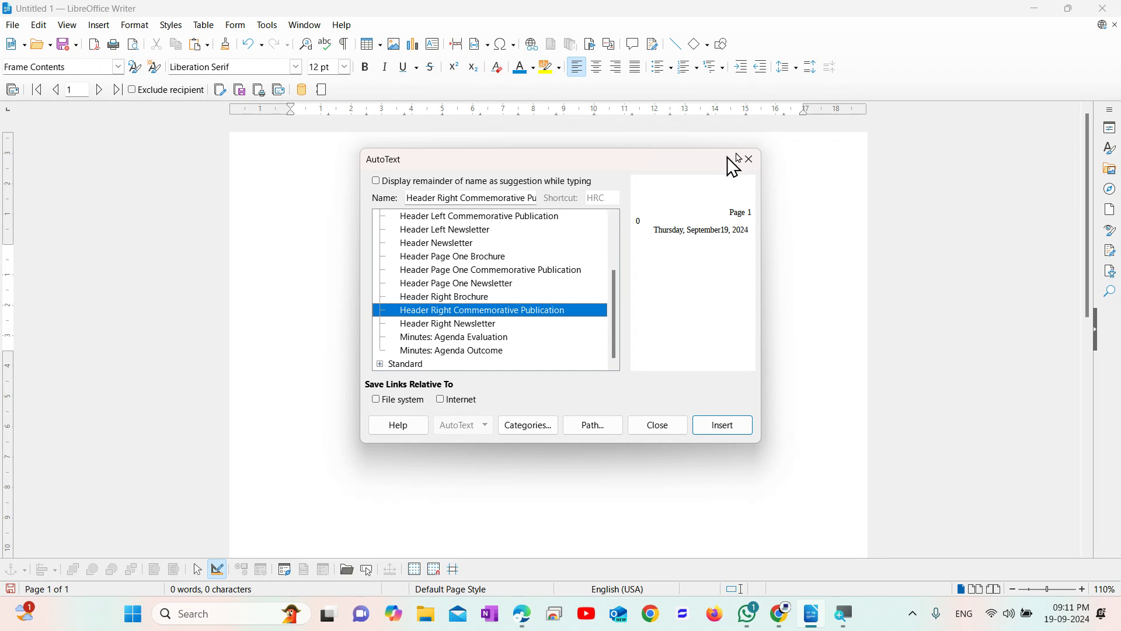
click(749, 161)
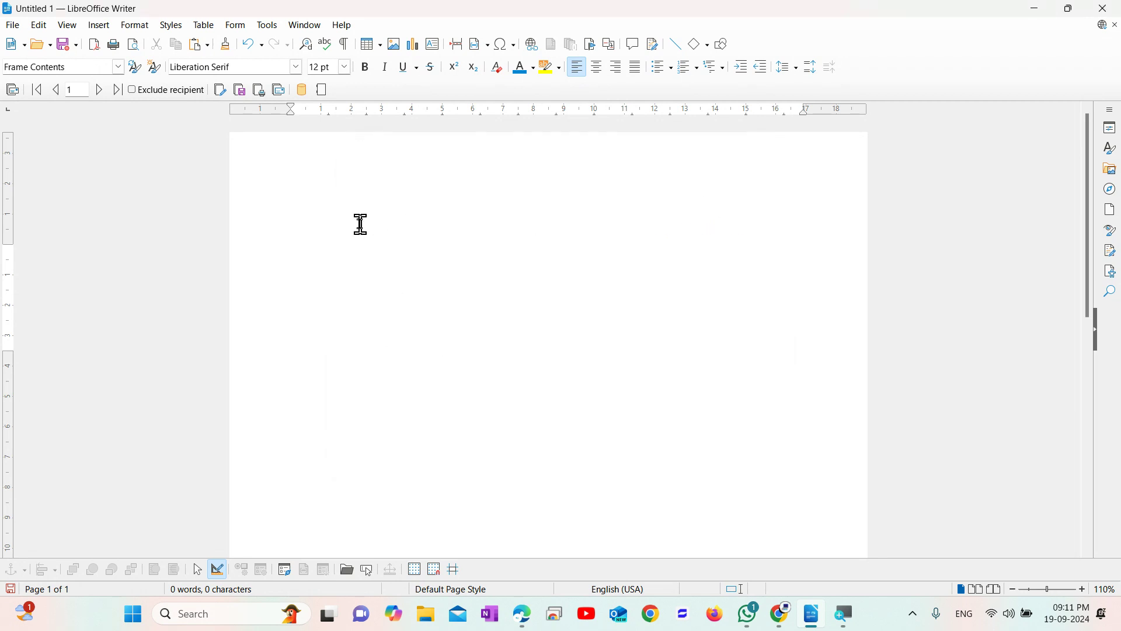
text(hrc)
key(F3)
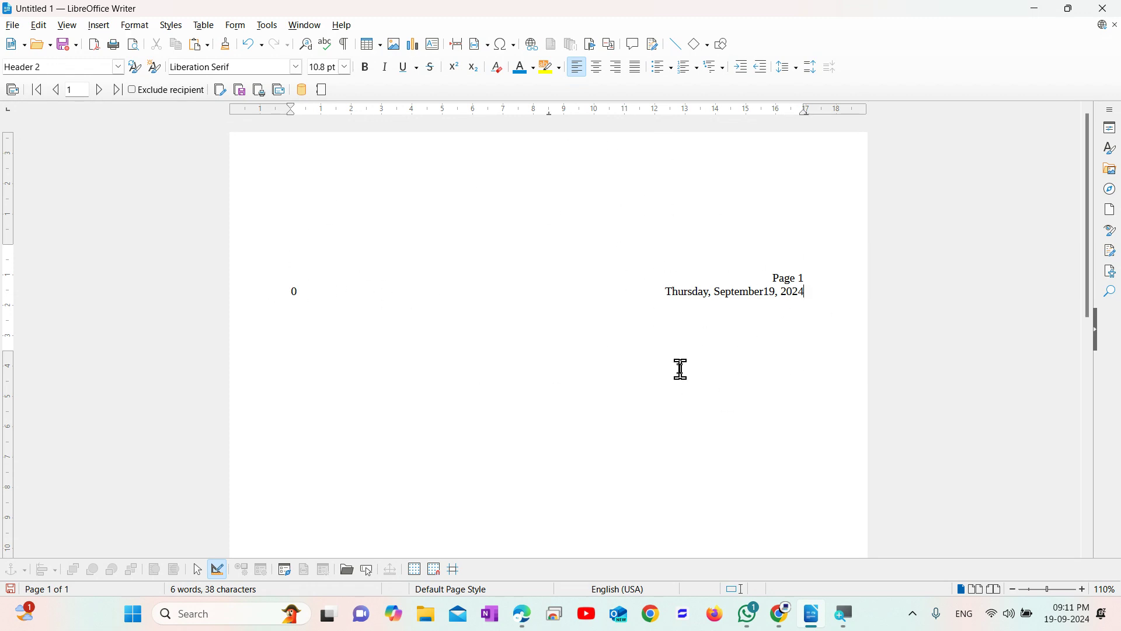
Switch to the Google Meet call, leave the meeting and close its browser window.
key(alt+Tab)
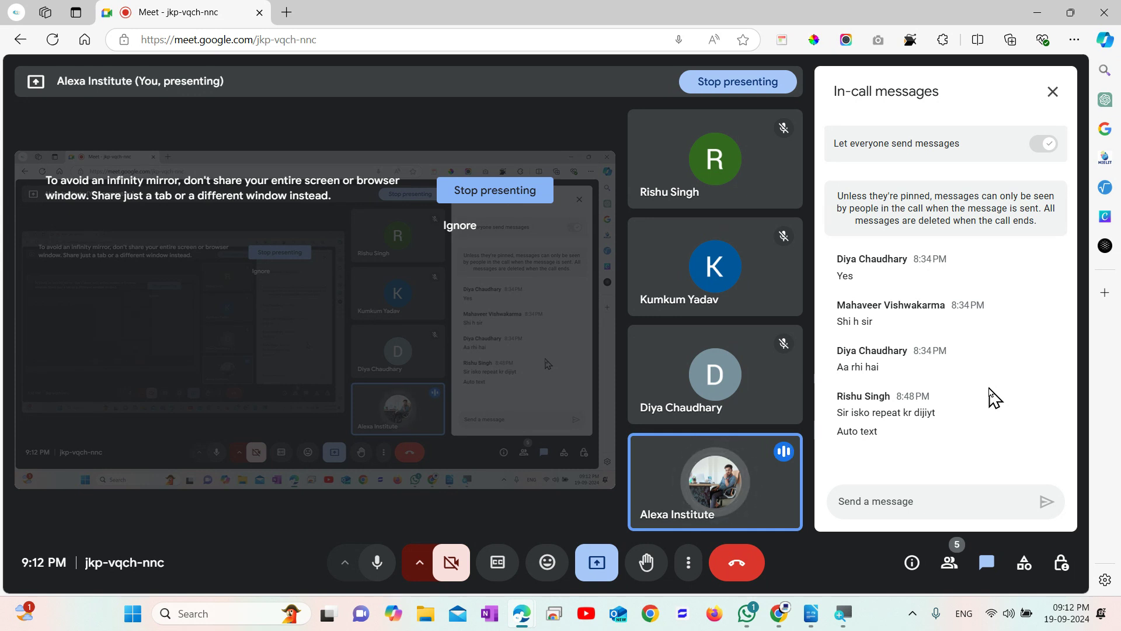
click(737, 565)
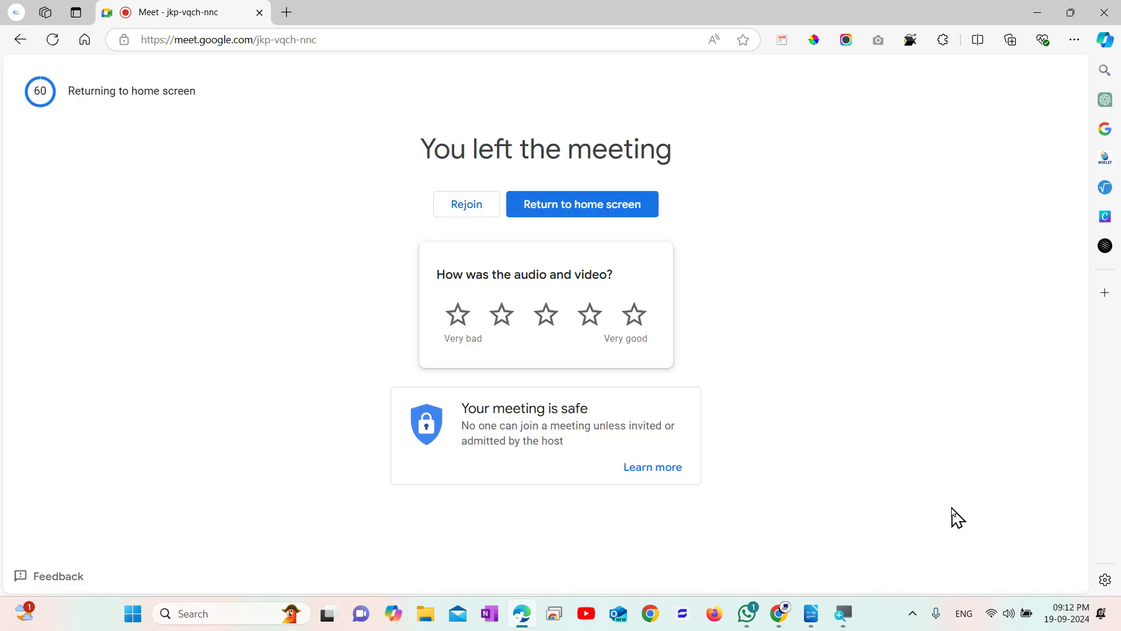
click(1101, 13)
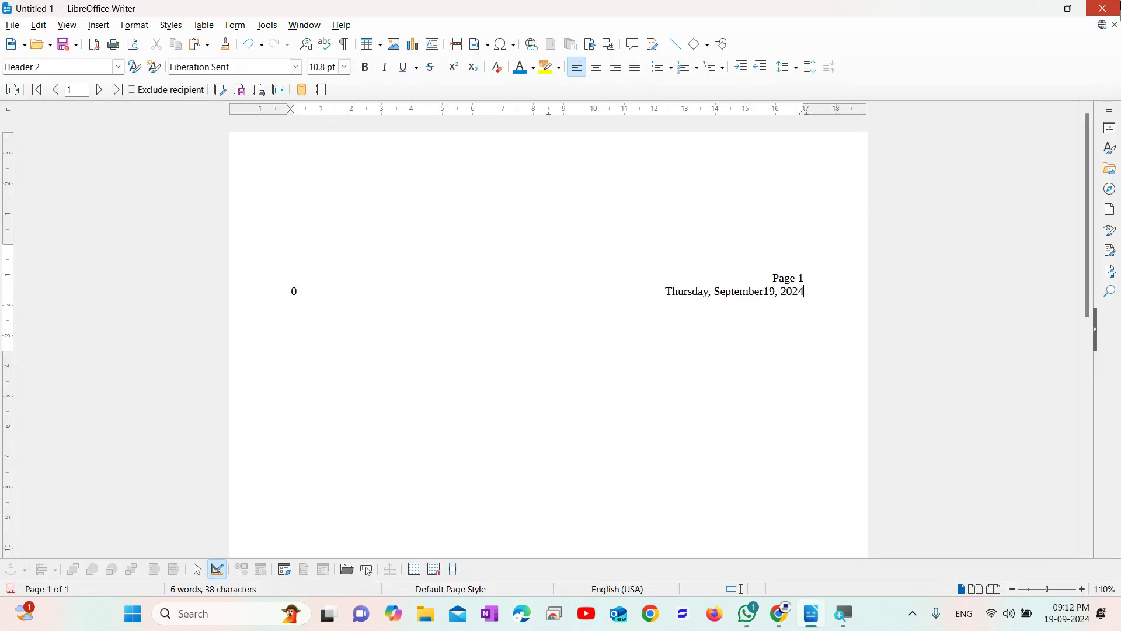
Close the untitled Writer document without saving it.
click(1102, 8)
click(628, 335)
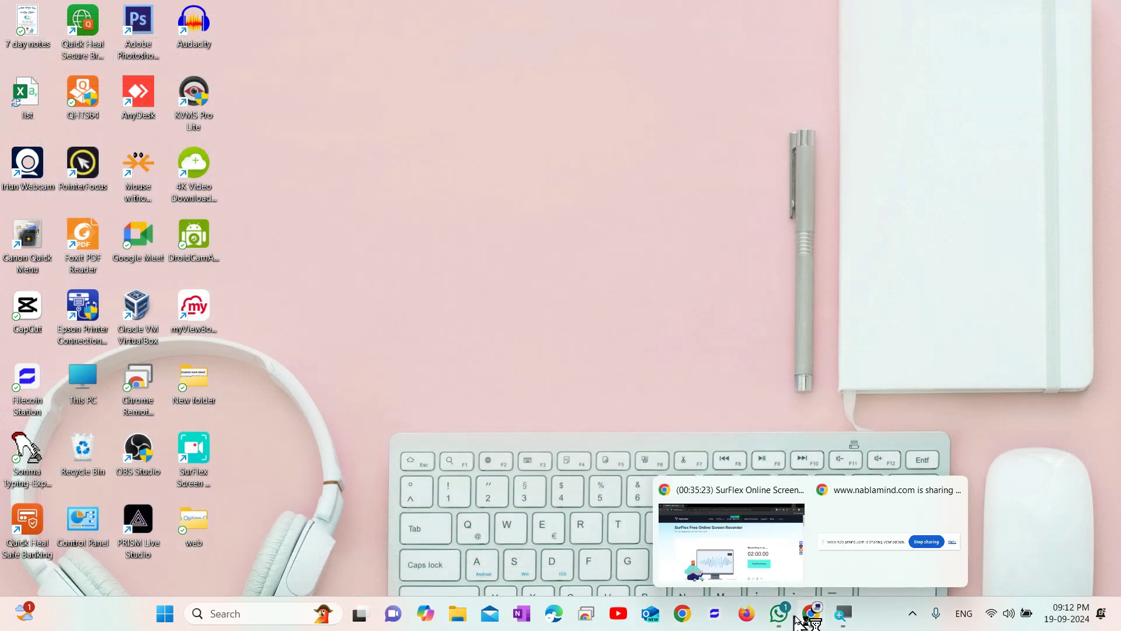
click(780, 613)
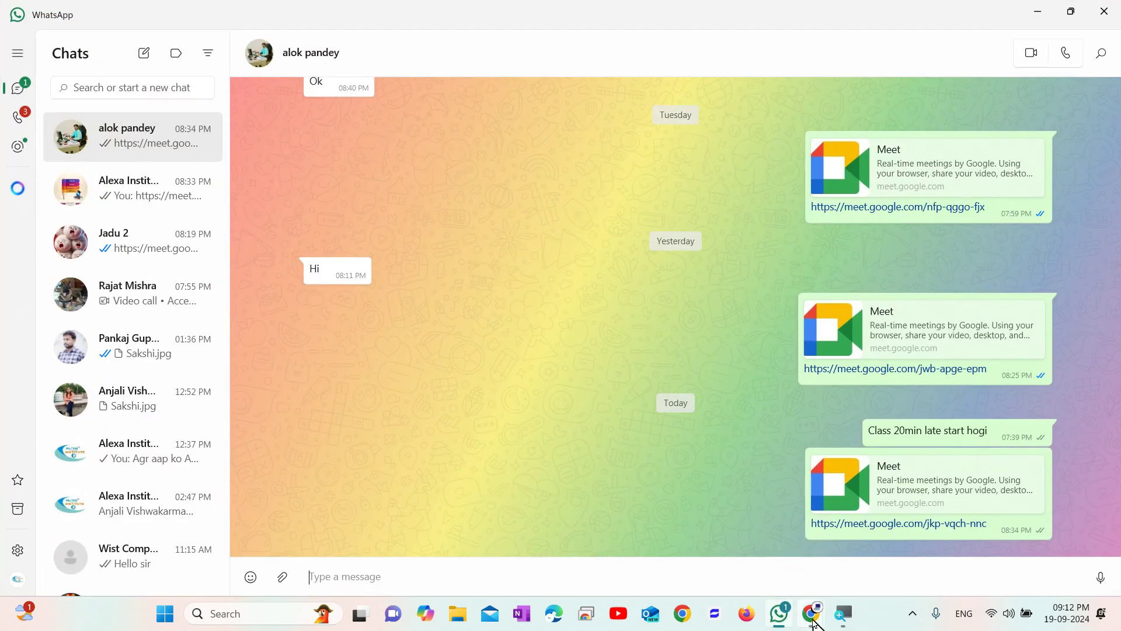
click(770, 547)
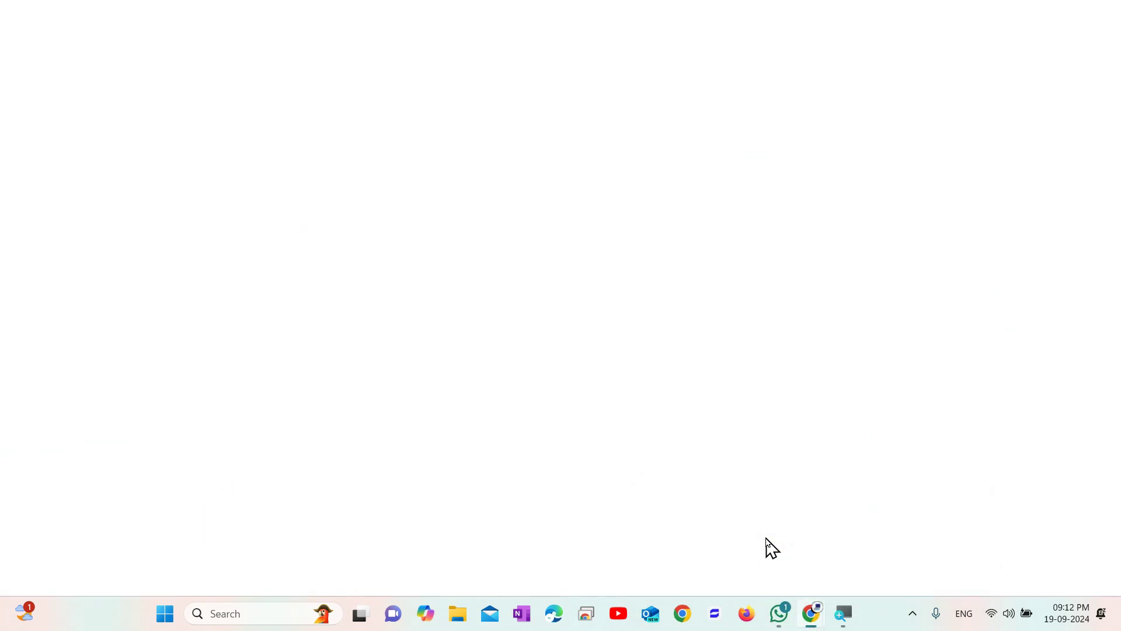